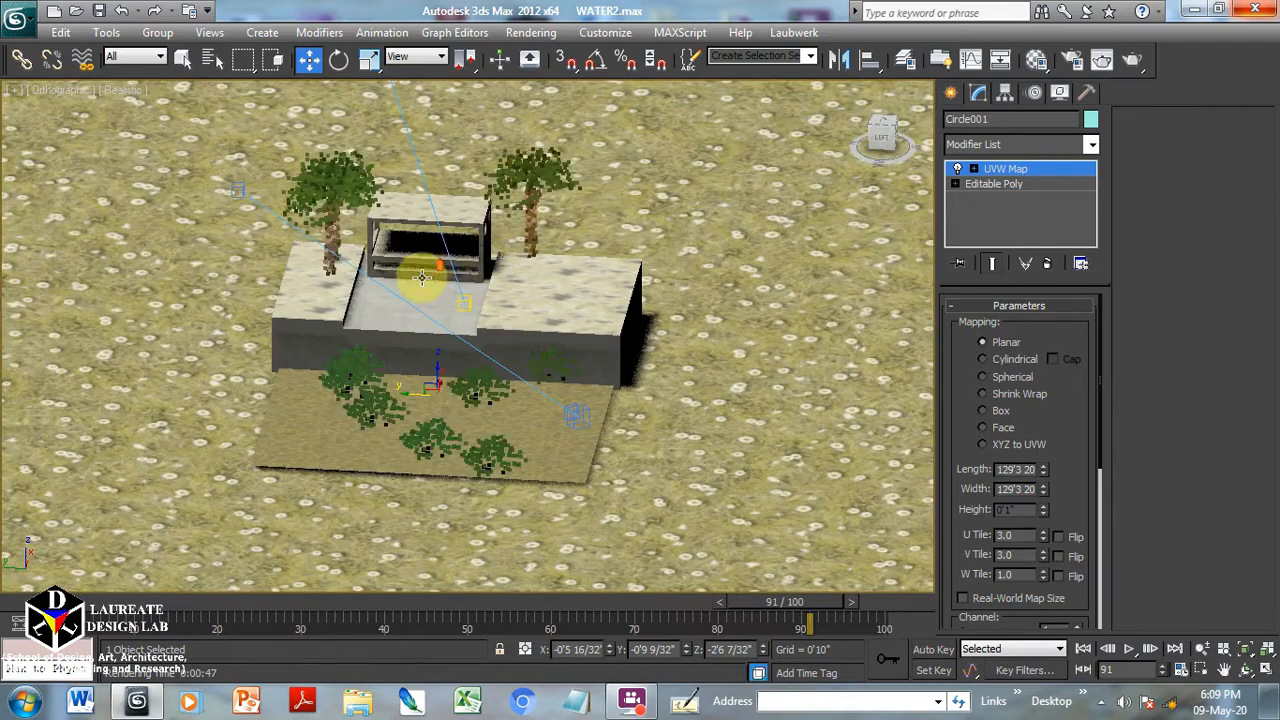
View the scene through the camera and select VRayPhysicalCamera001 to check its parameters.
scroll(440, 284, up, 4)
alt+middle_drag(547, 333, 527, 367)
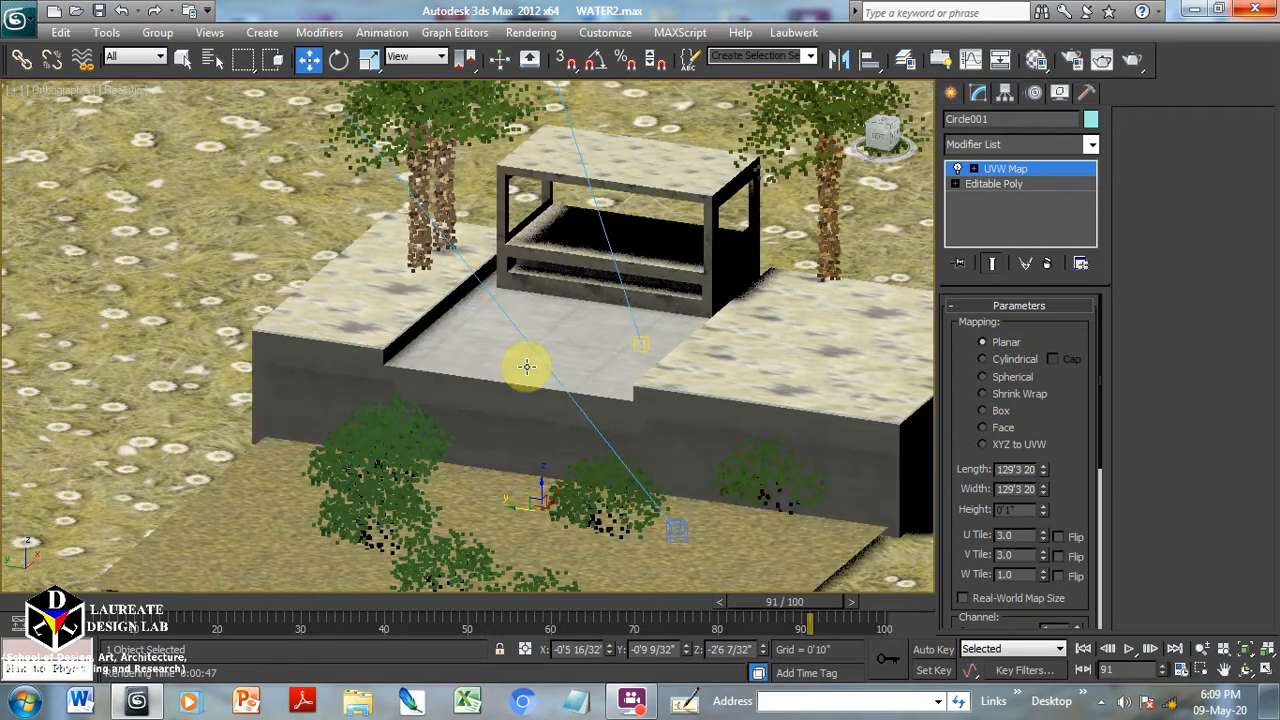
key(c)
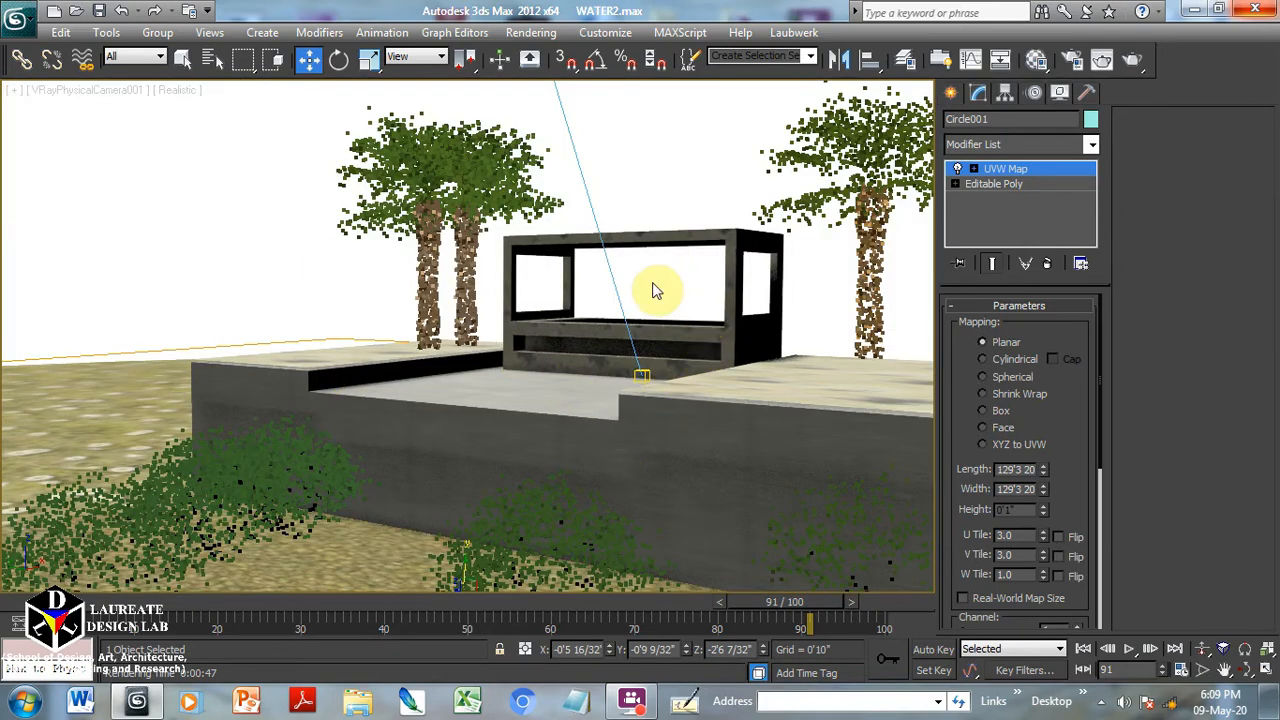
click(213, 58)
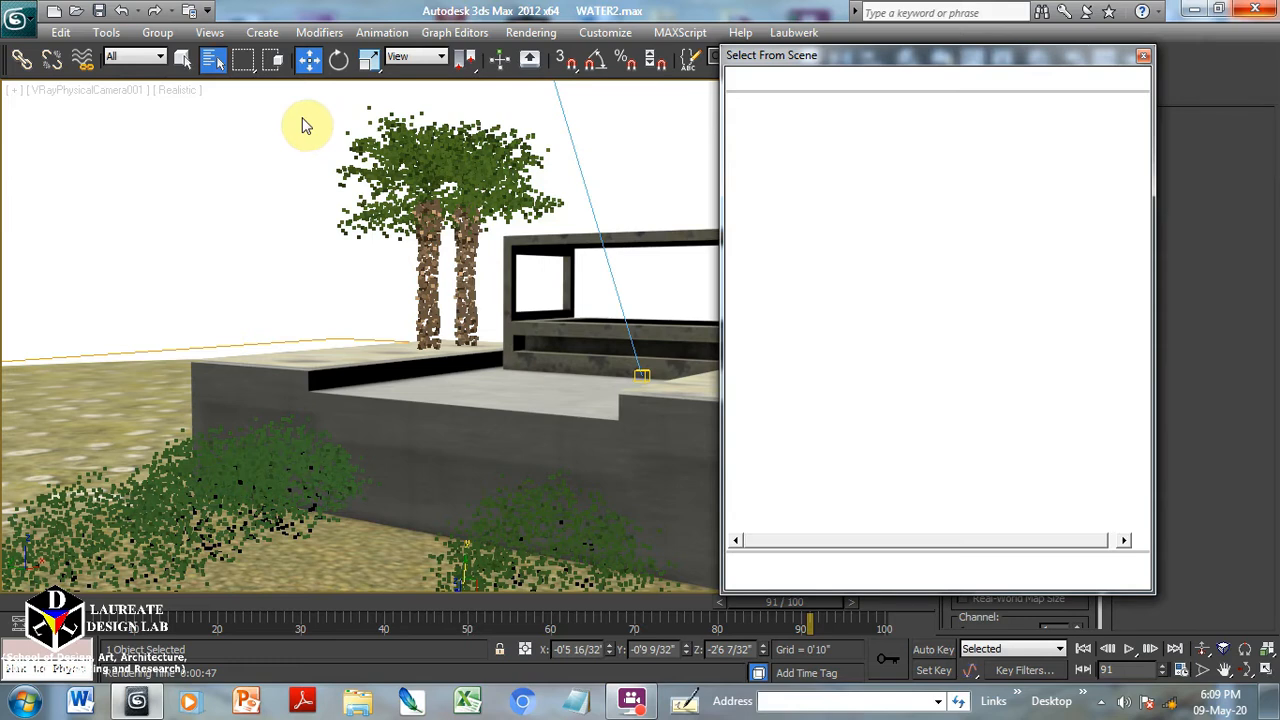
click(829, 187)
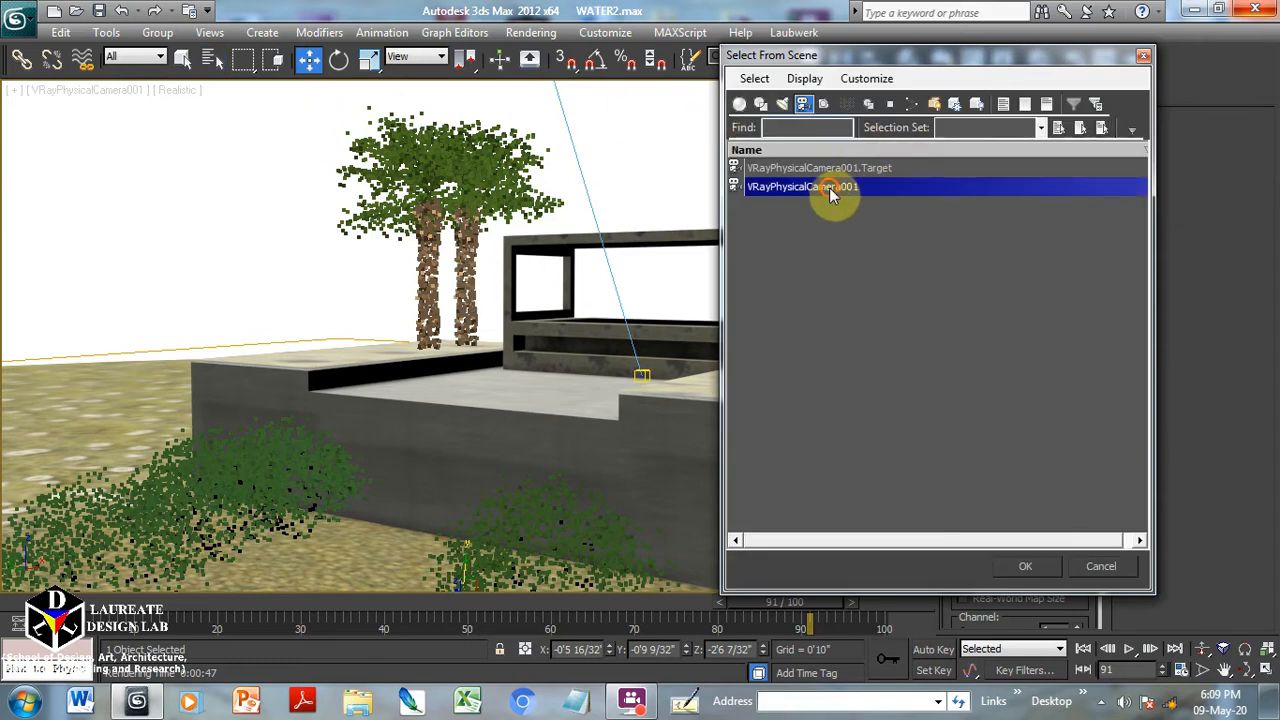
double_click(828, 188)
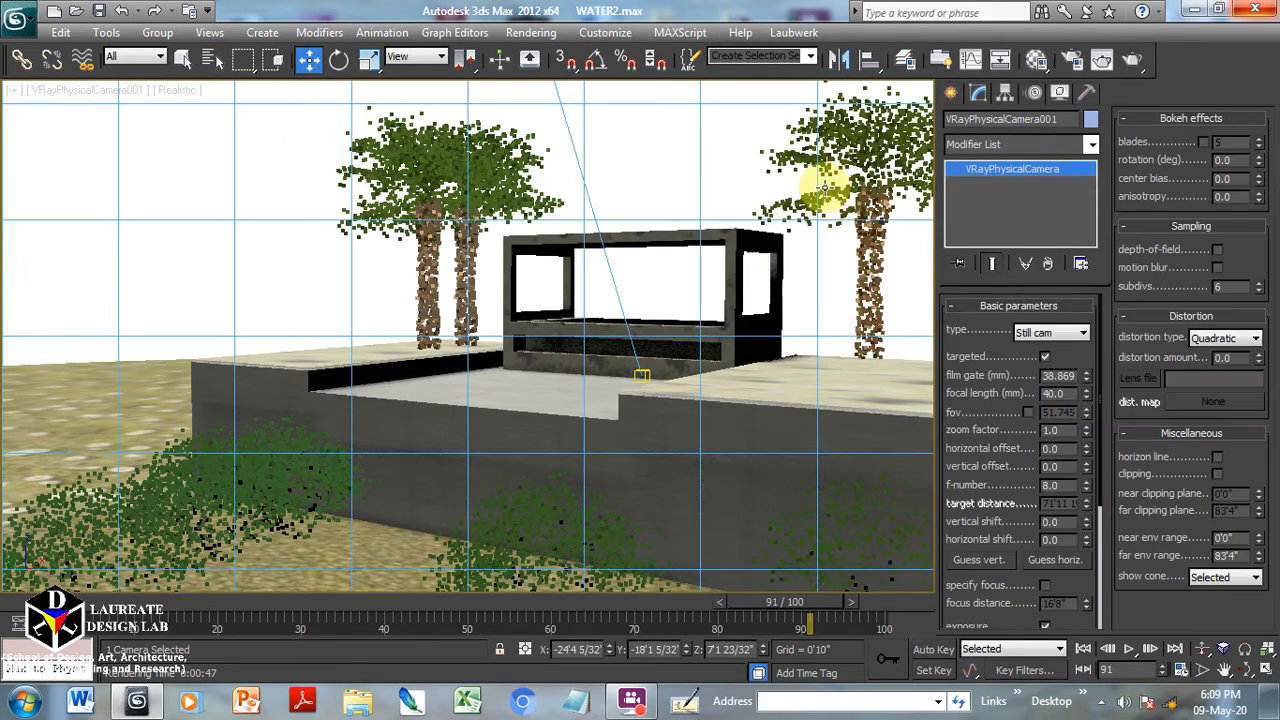
Select VRaySun001 in the wireframe top view to check its parameters, and return to the shaded camera view.
key(t)
key(z)
key(F3)
middle_drag(226, 462, 351, 358)
scroll(394, 440, up, 3)
scroll(366, 429, down, 2)
middle_drag(366, 429, 436, 462)
middle_drag(534, 170, 550, 390)
click(550, 390)
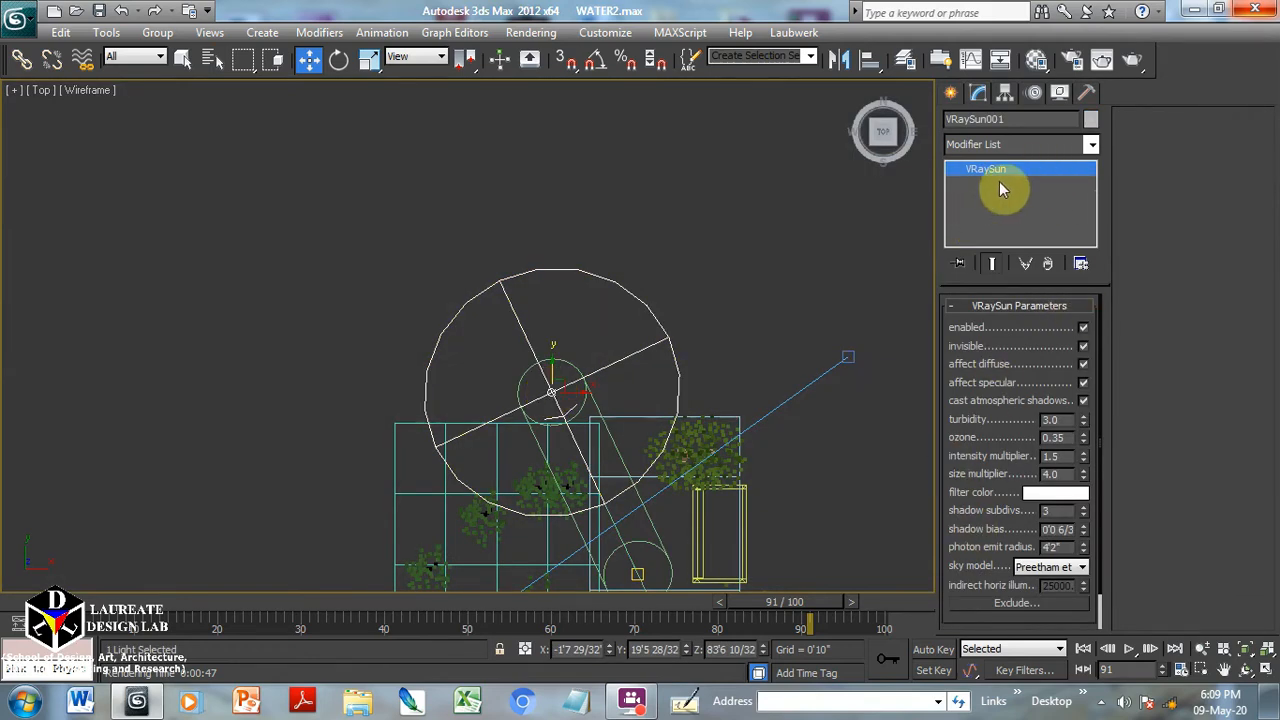
middle_drag(700, 423, 680, 314)
middle_drag(477, 477, 506, 430)
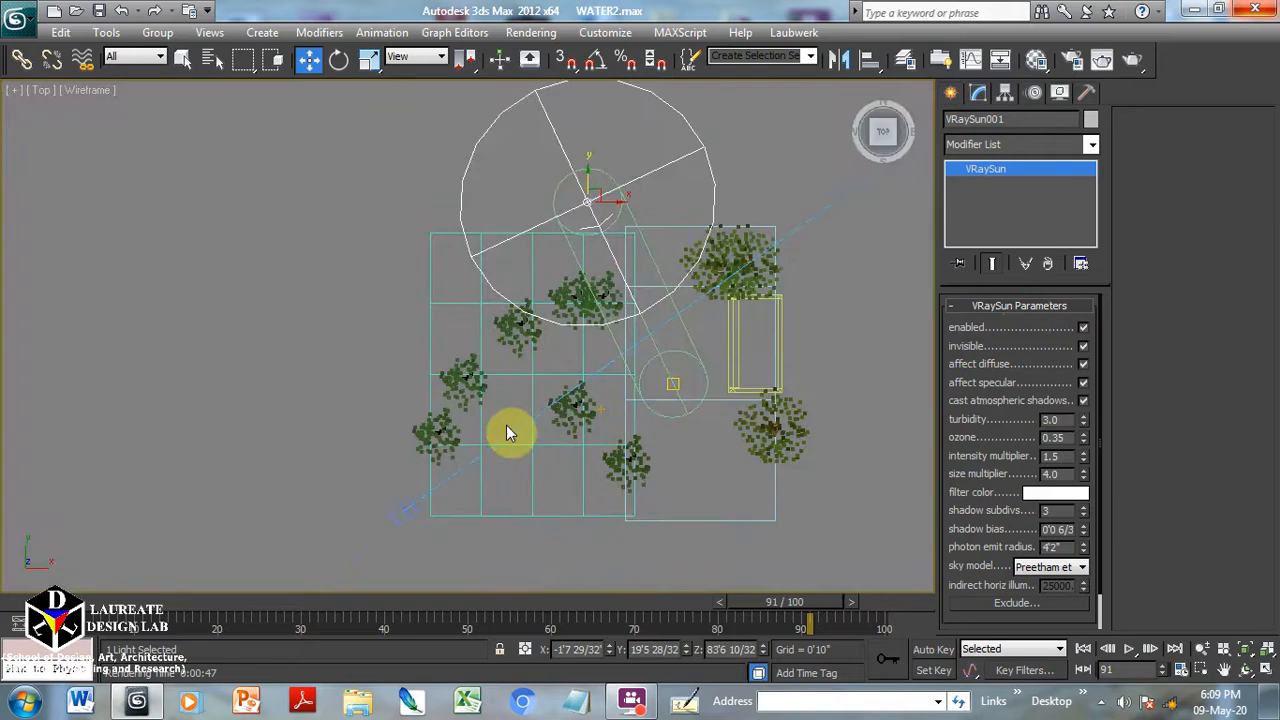
middle_drag(857, 446, 815, 443)
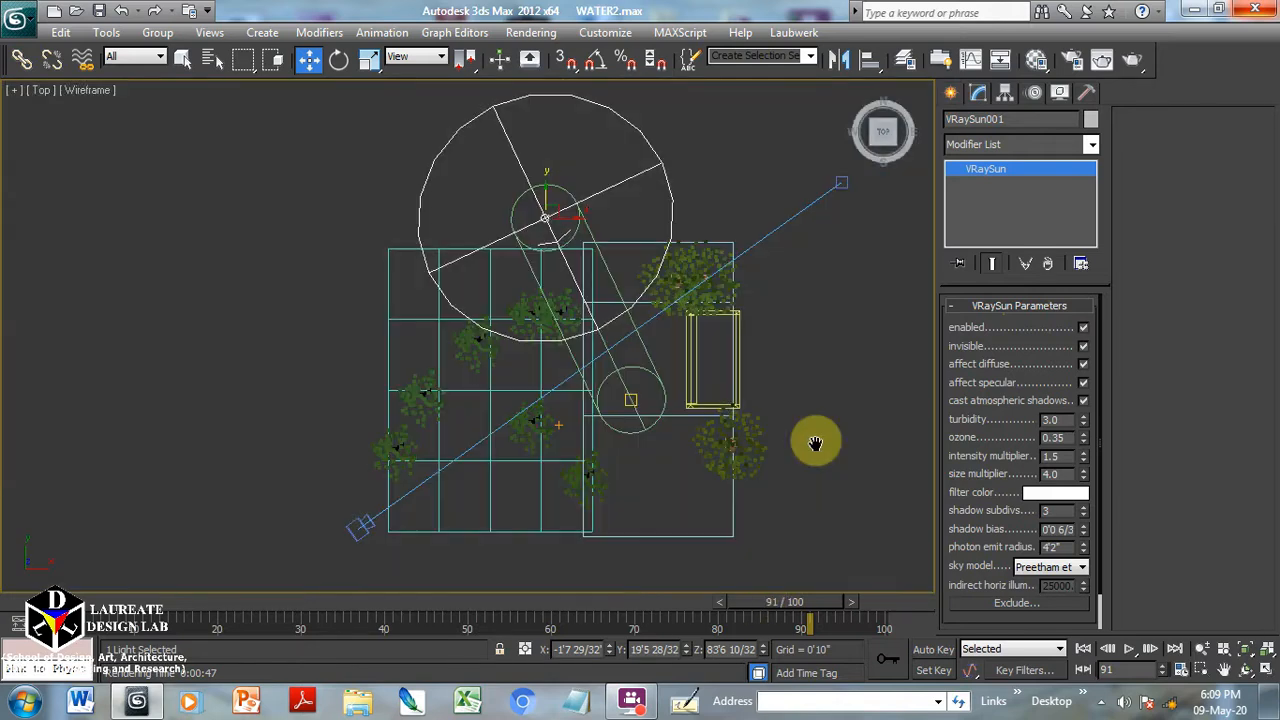
key(c)
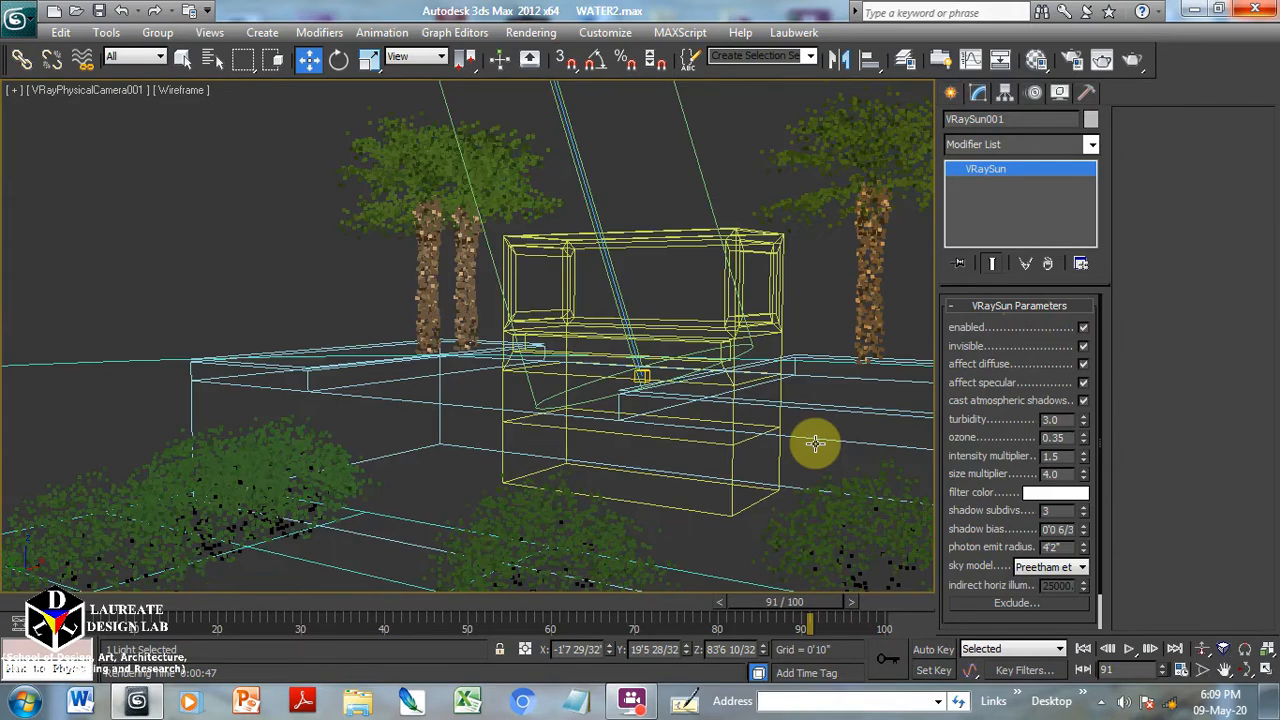
key(F3)
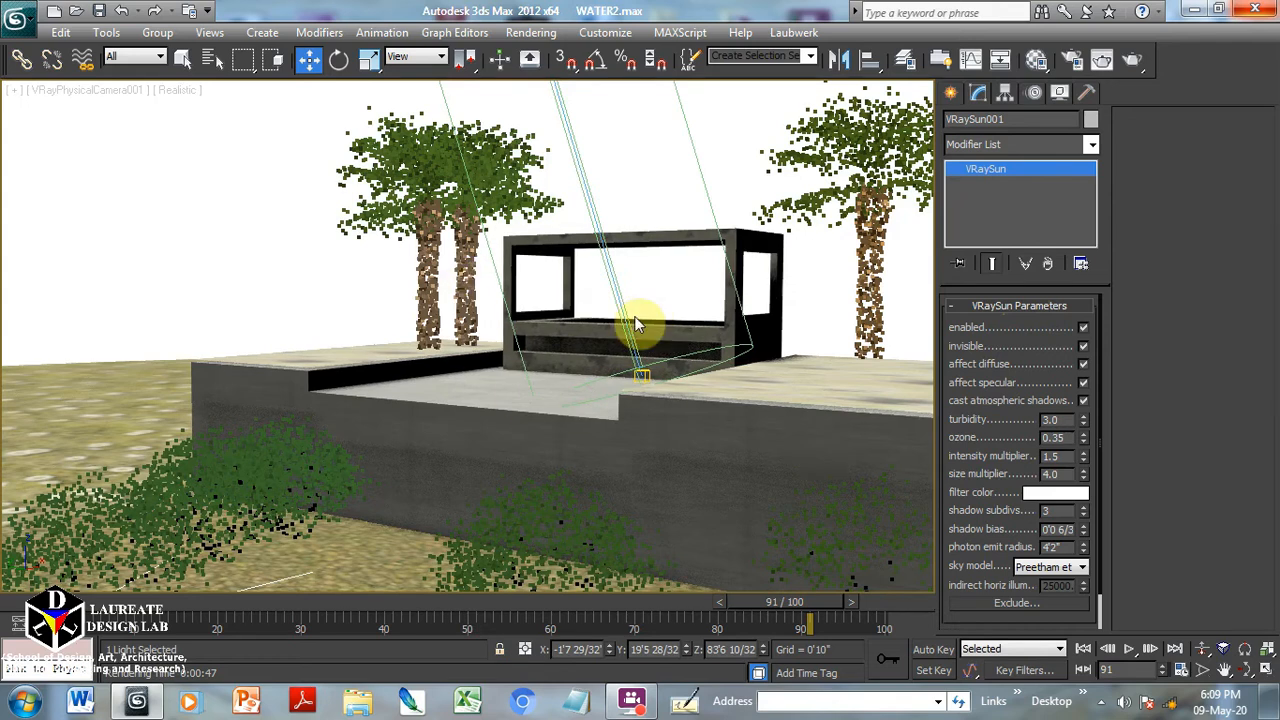
Create a plane about 10'6" by 0'8" on the box frame's front face using AutoGrid, and move it into the lower slot.
key(t)
key(F3)
scroll(466, 374, down, 3)
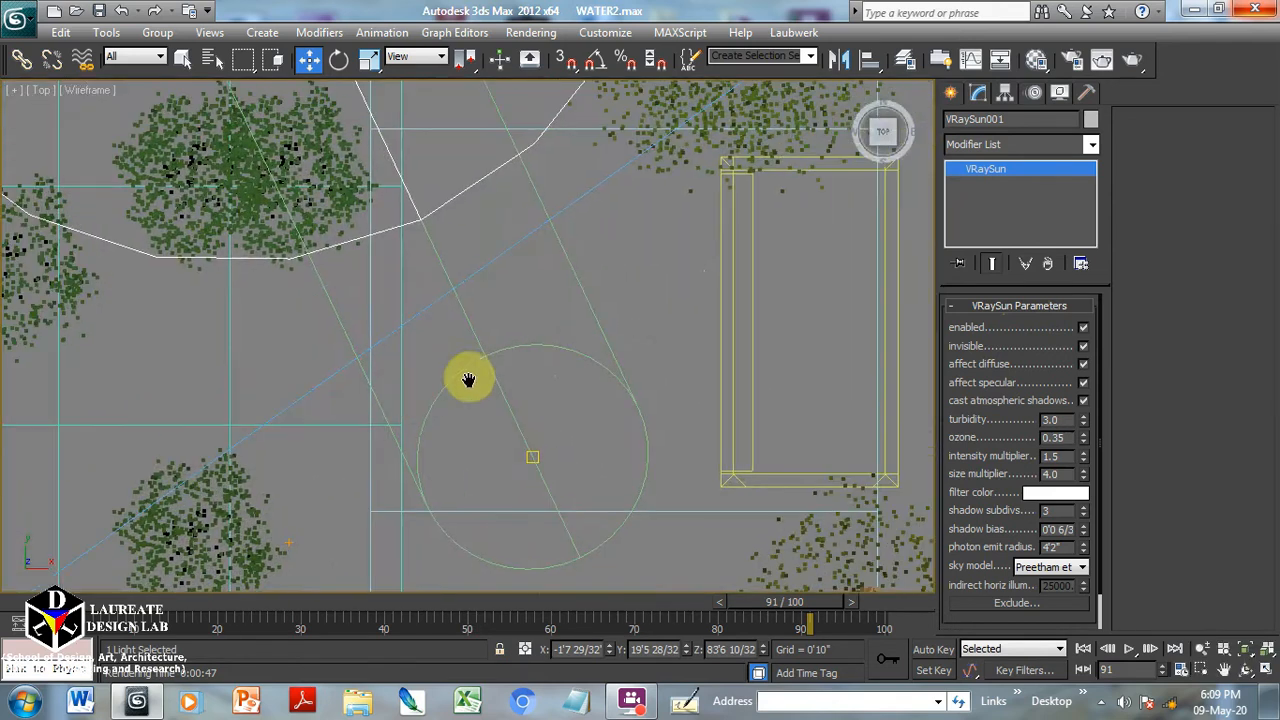
scroll(486, 374, up, 3)
mouse_move(486, 374)
middle_down()
mouse_move(639, 323)
mouse_move(626, 451)
mouse_move(677, 457)
mouse_move(771, 400)
mouse_move(742, 500)
mouse_move(714, 209)
mouse_move(677, 614)
middle_up()
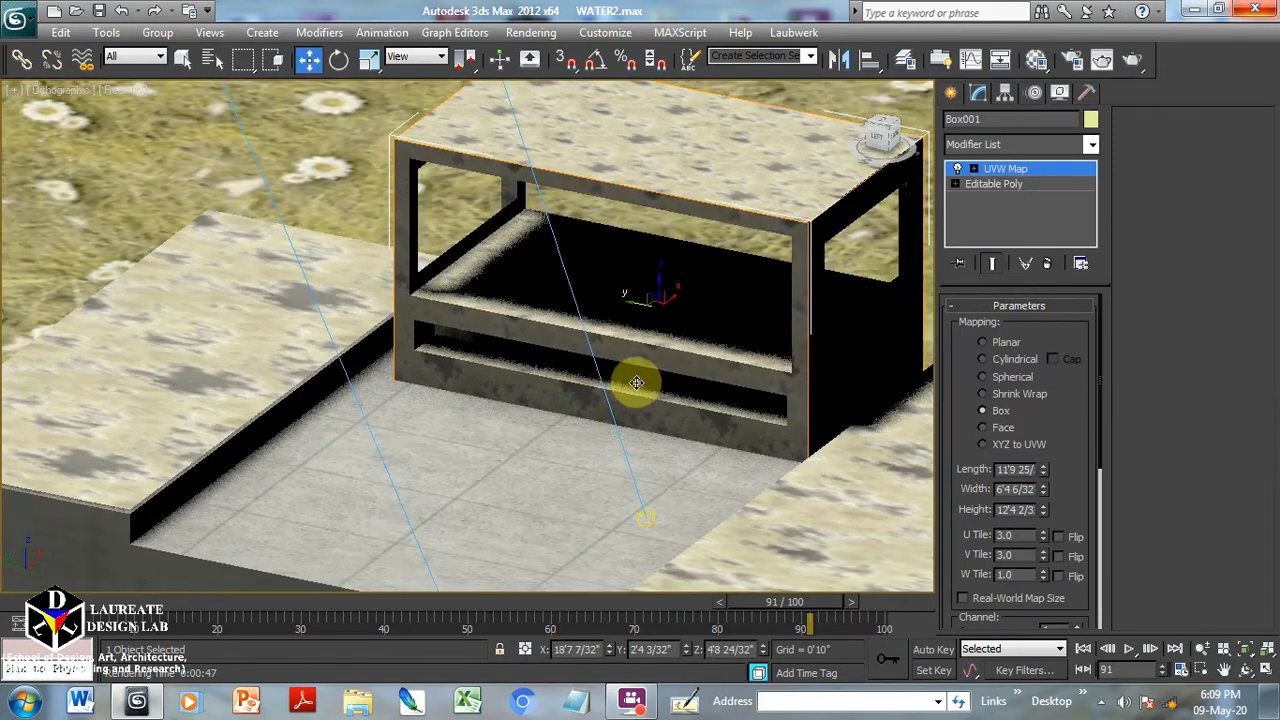
scroll(636, 383, down, 2)
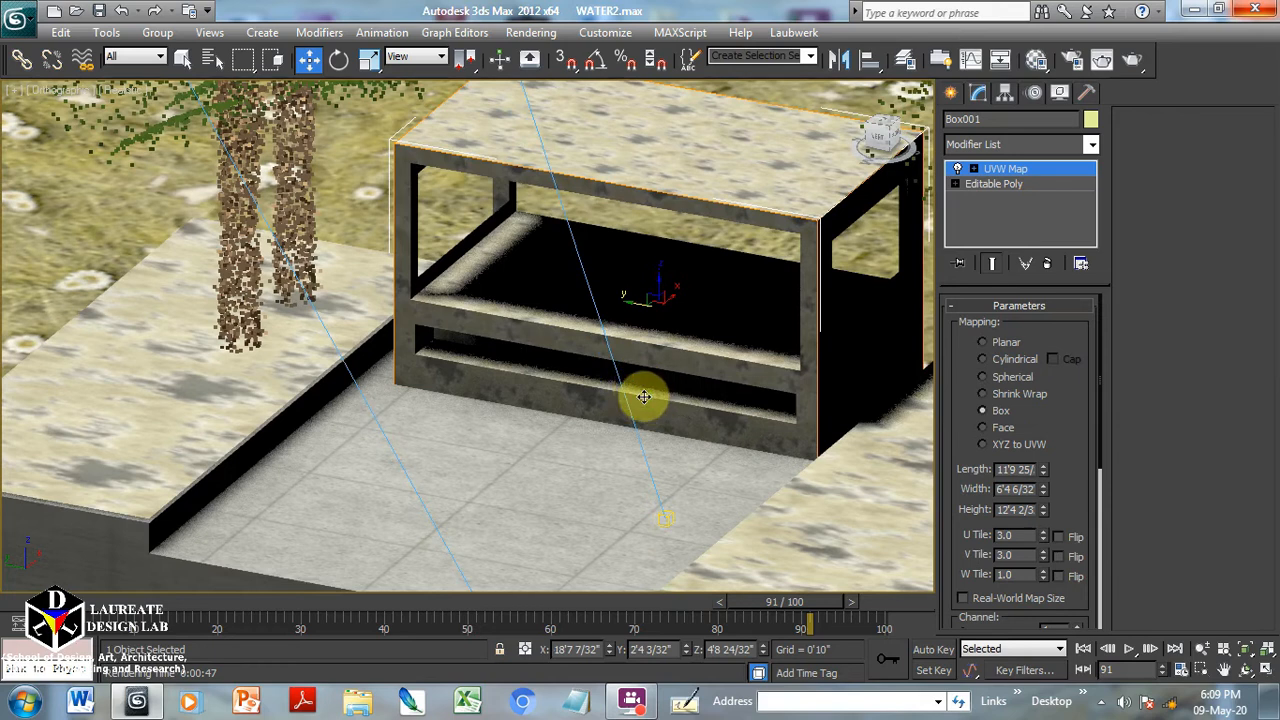
scroll(529, 371, up, 4)
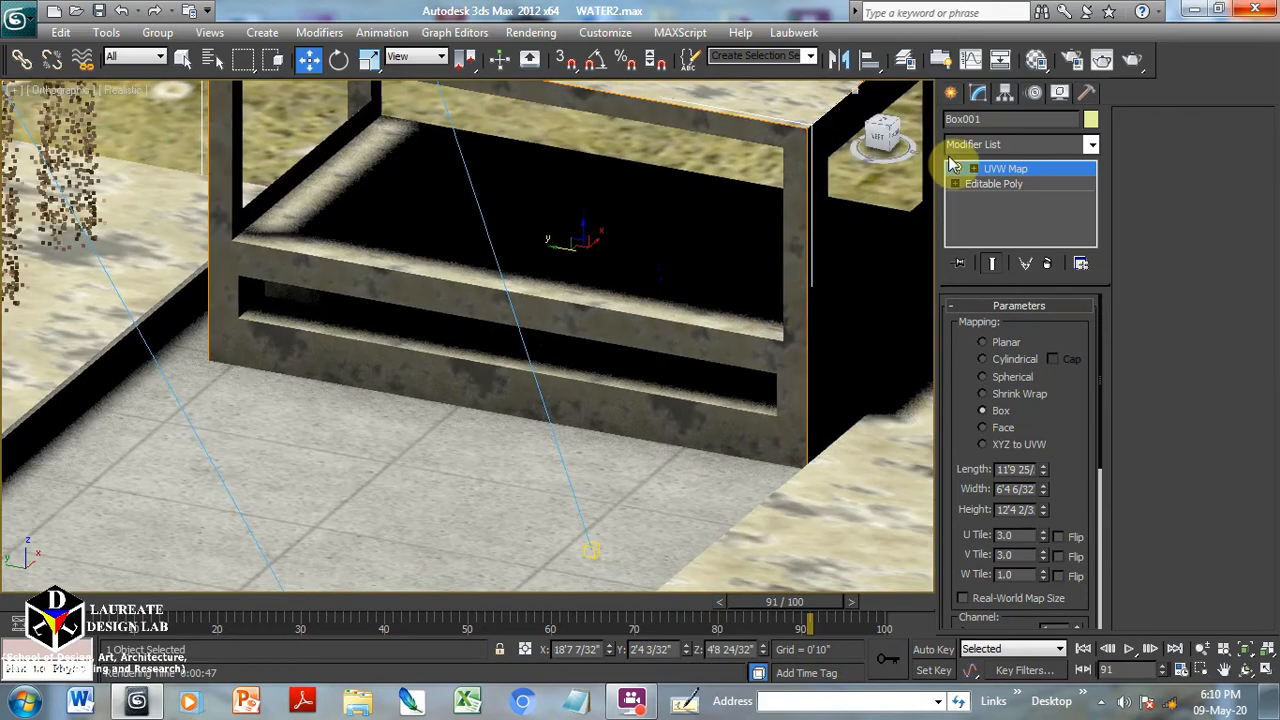
click(953, 94)
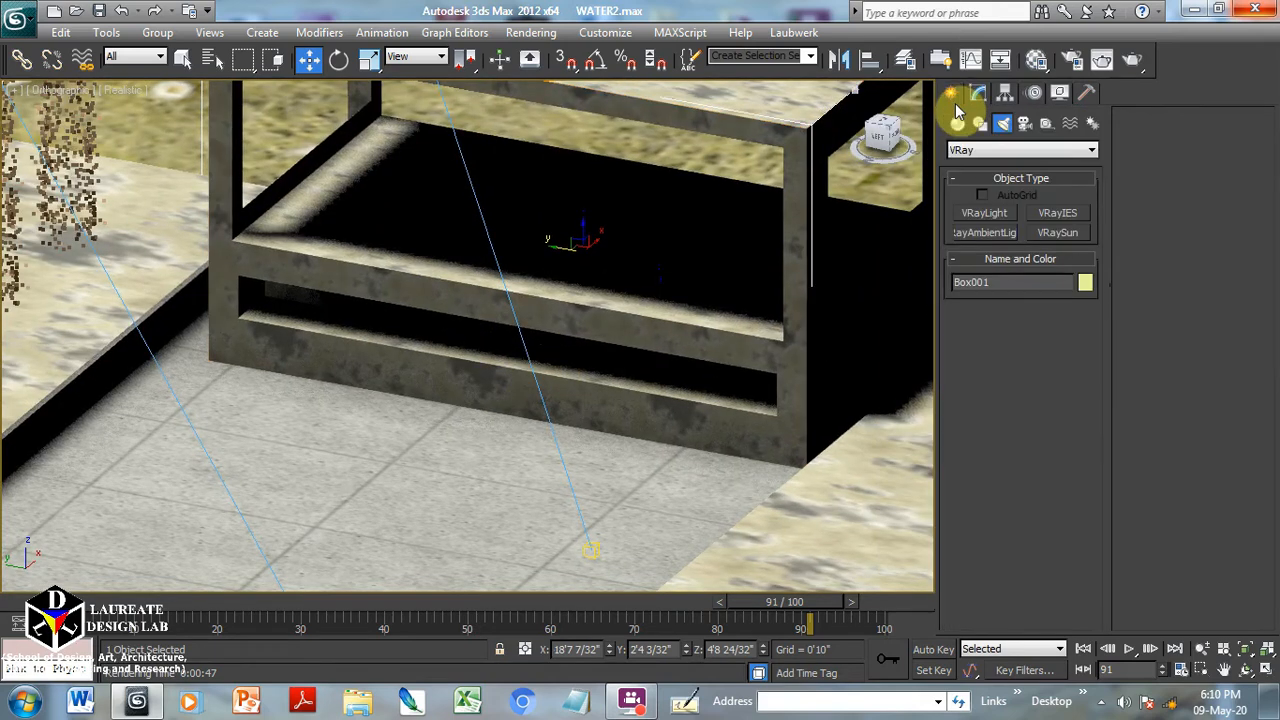
click(958, 124)
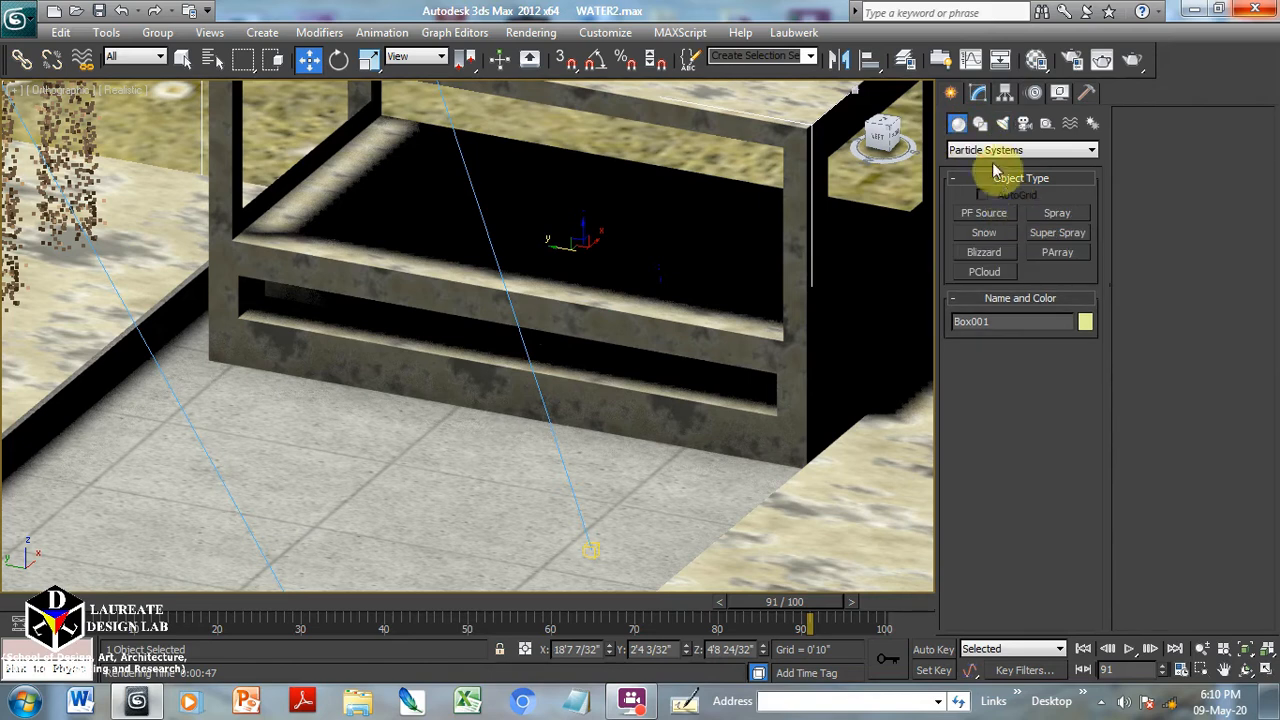
click(990, 150)
click(988, 168)
click(1041, 290)
click(1008, 198)
drag(229, 264, 757, 391)
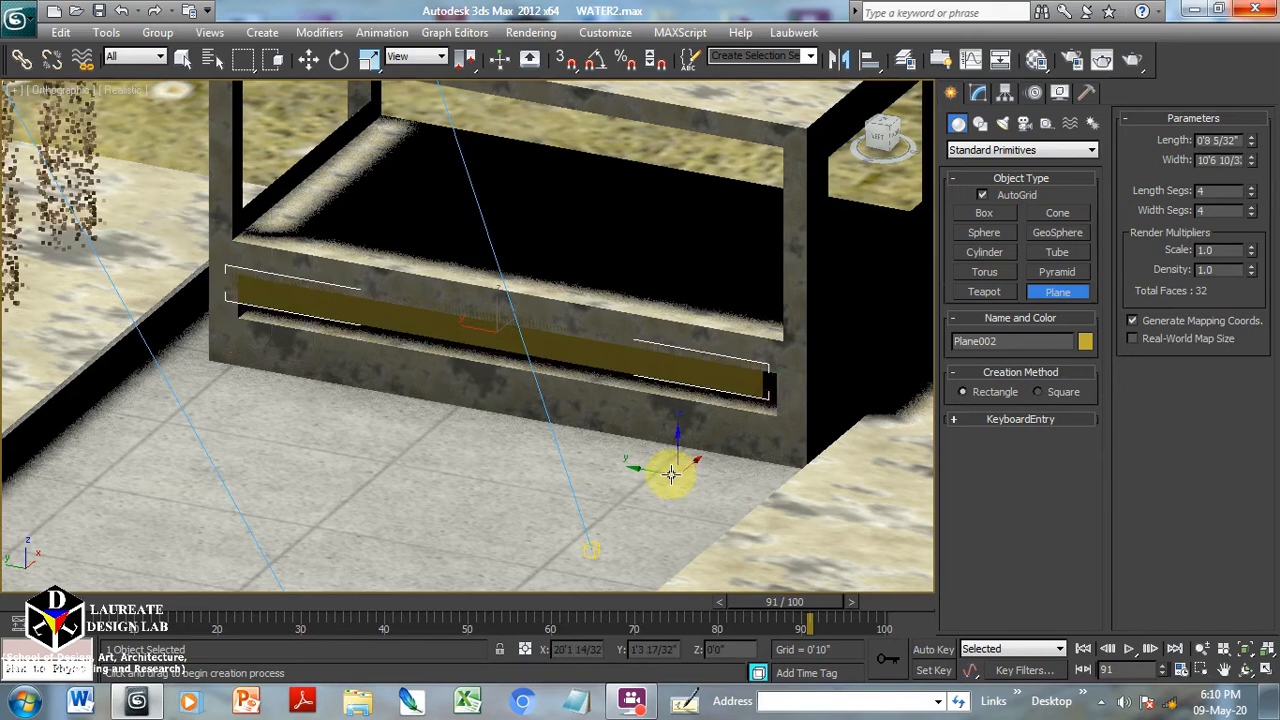
key(w)
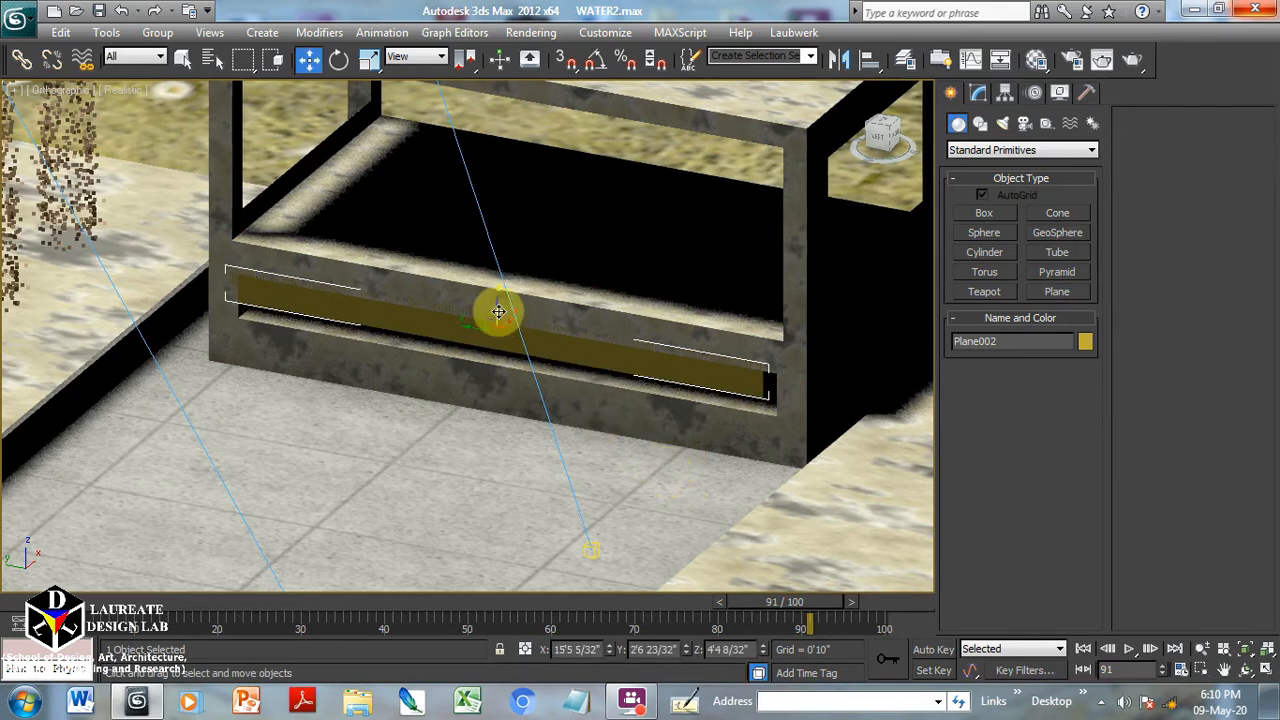
mouse_move(501, 316)
mouse_down()
mouse_move(471, 337)
mouse_move(487, 348)
mouse_move(535, 330)
mouse_move(510, 318)
mouse_up()
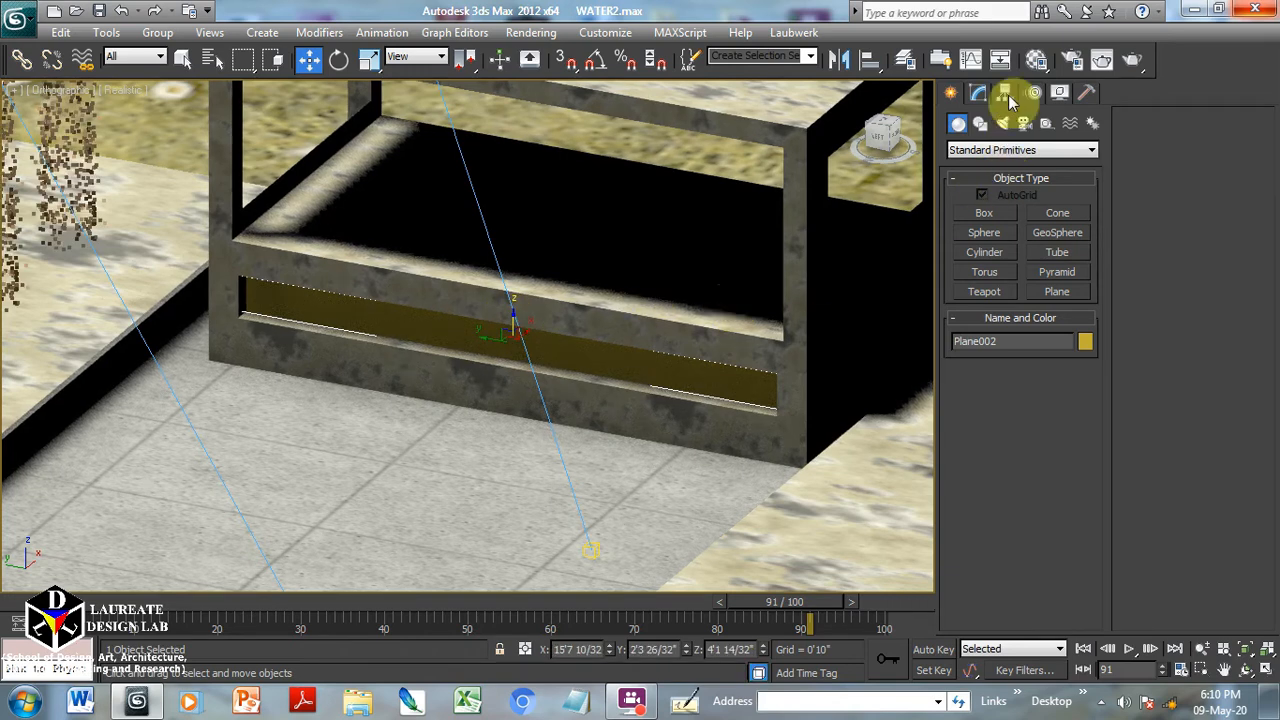
Open the Material Editor and change the active material's type to Standard.
click(1034, 59)
click(665, 373)
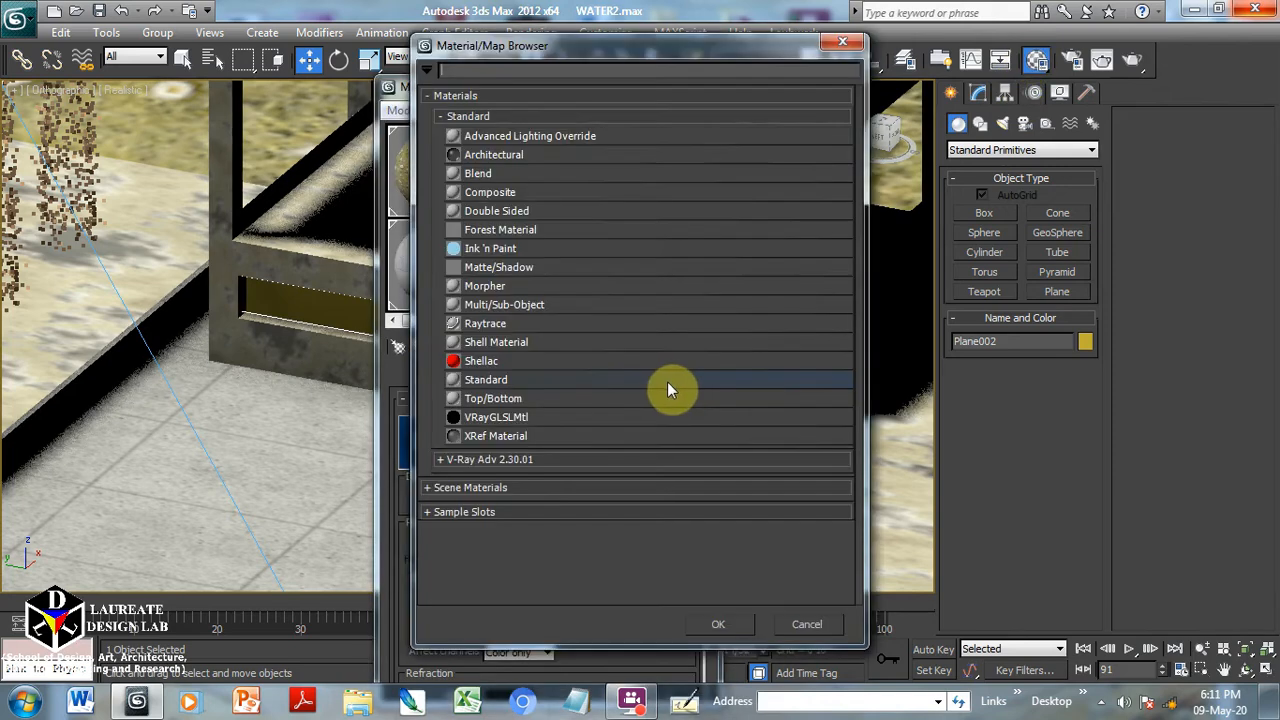
double_click(537, 381)
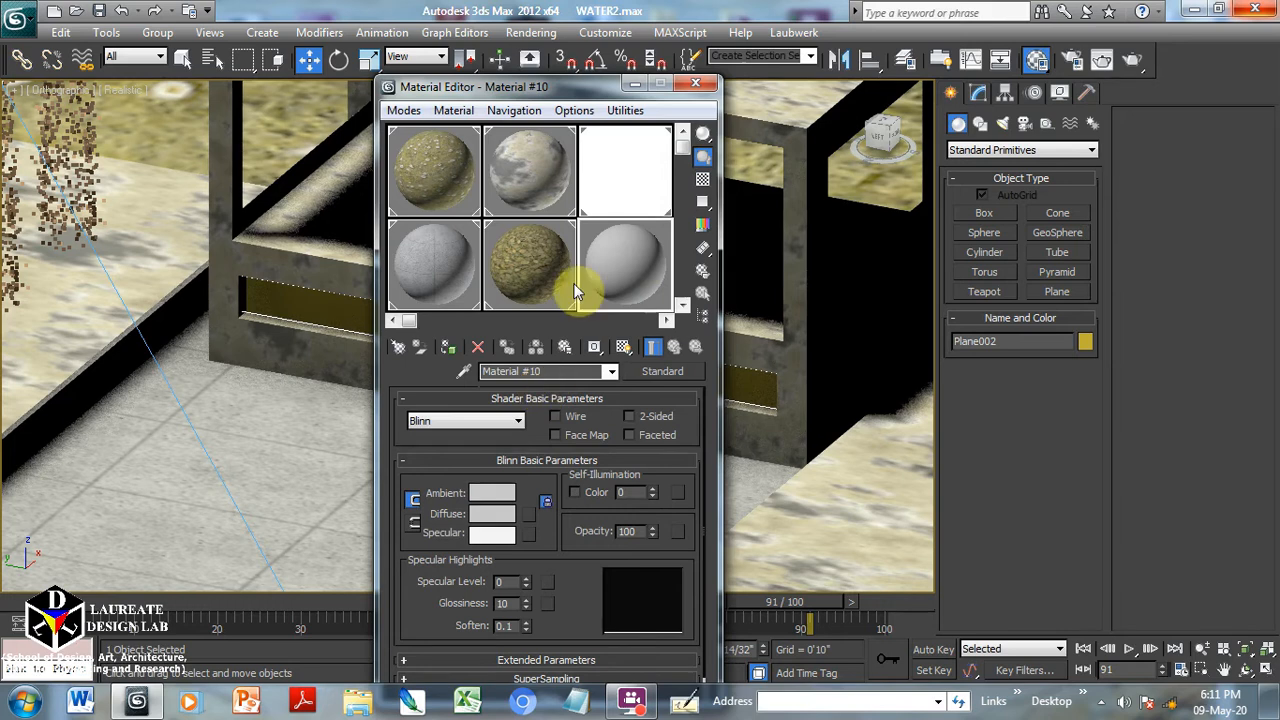
Set the material's diffuse colour to light blue, RGB 133, 162, 214.
drag(578, 86, 600, 13)
click(522, 440)
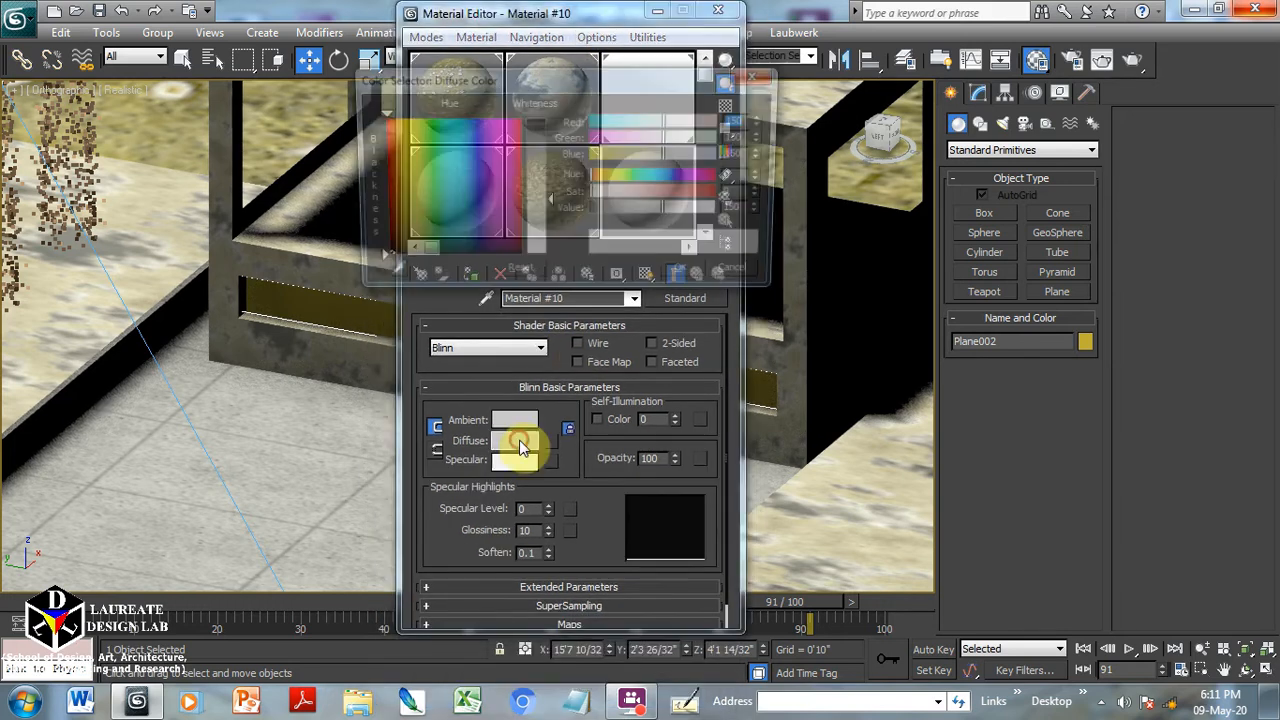
click(463, 167)
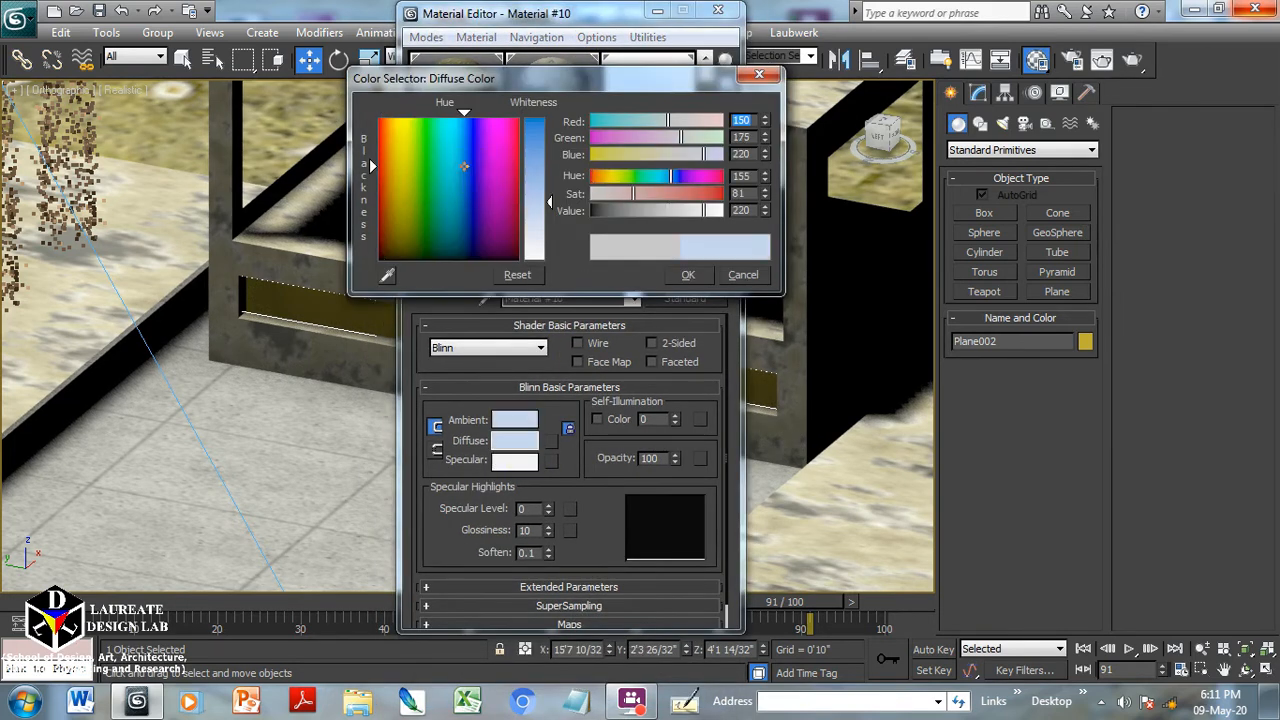
click(544, 197)
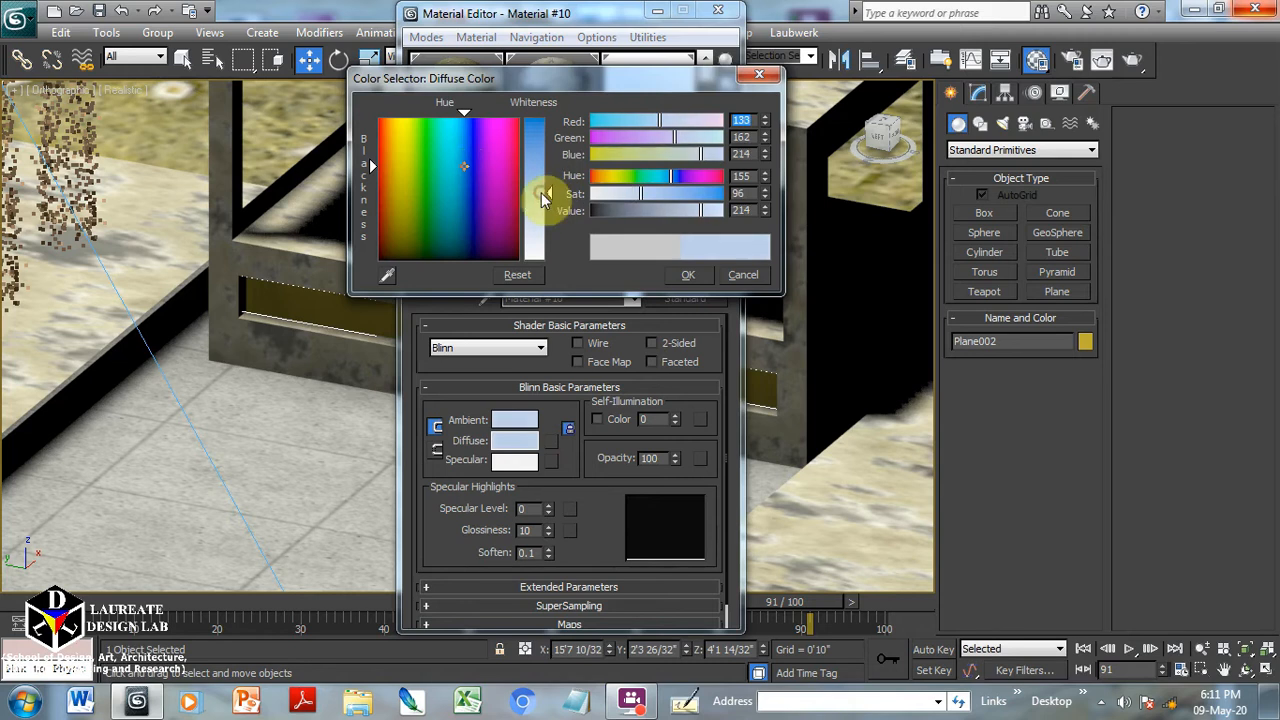
click(686, 277)
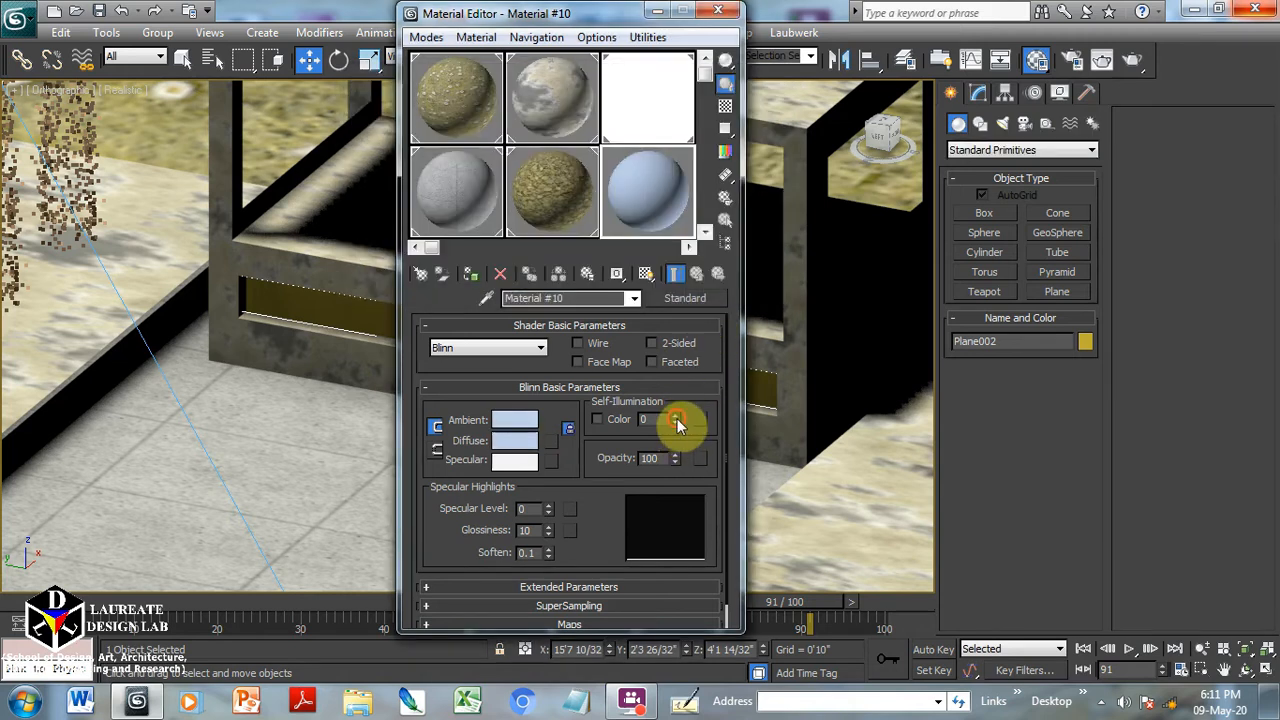
Set the material's self-illumination to 16, specular level to 115 and glossiness to about 47.
drag(675, 403, 675, 398)
mouse_move(551, 505)
mouse_down()
mouse_move(546, 429)
mouse_move(560, 396)
mouse_up()
drag(548, 537, 539, 500)
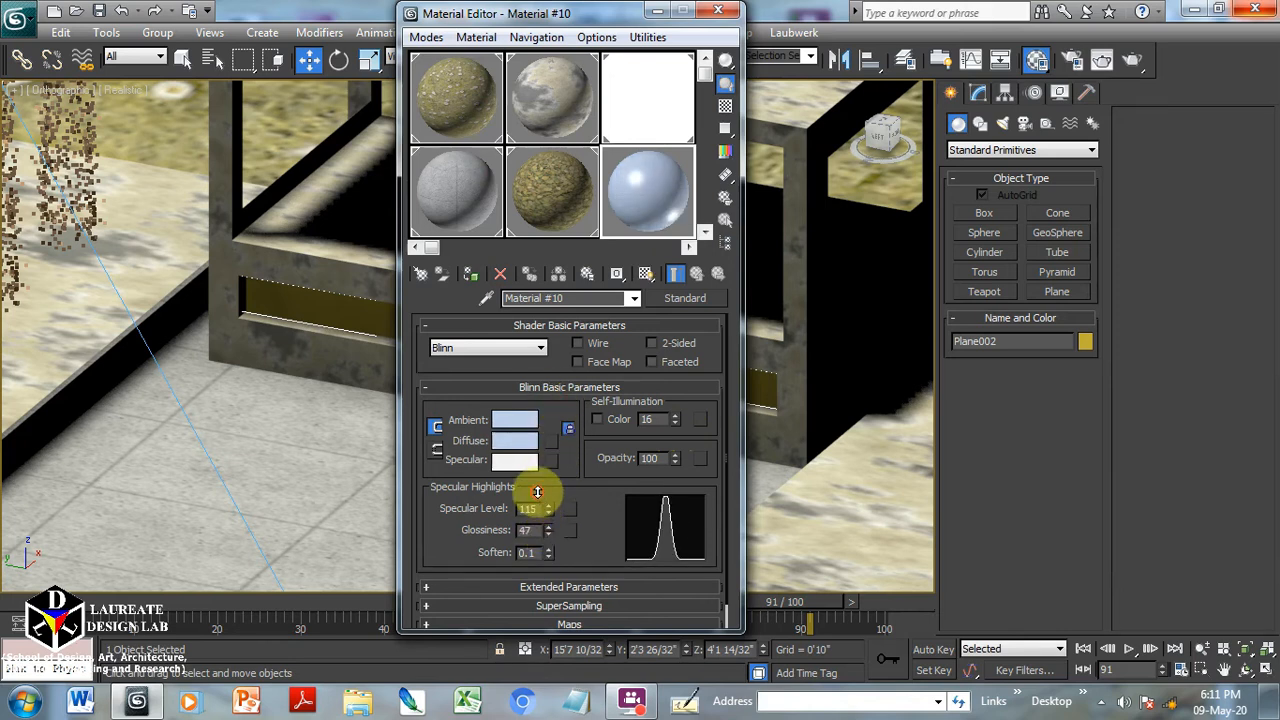
Assign a Gradient map to the material's opacity, with Color #2 at gray 65 and Color #3 at gray 164.
click(700, 460)
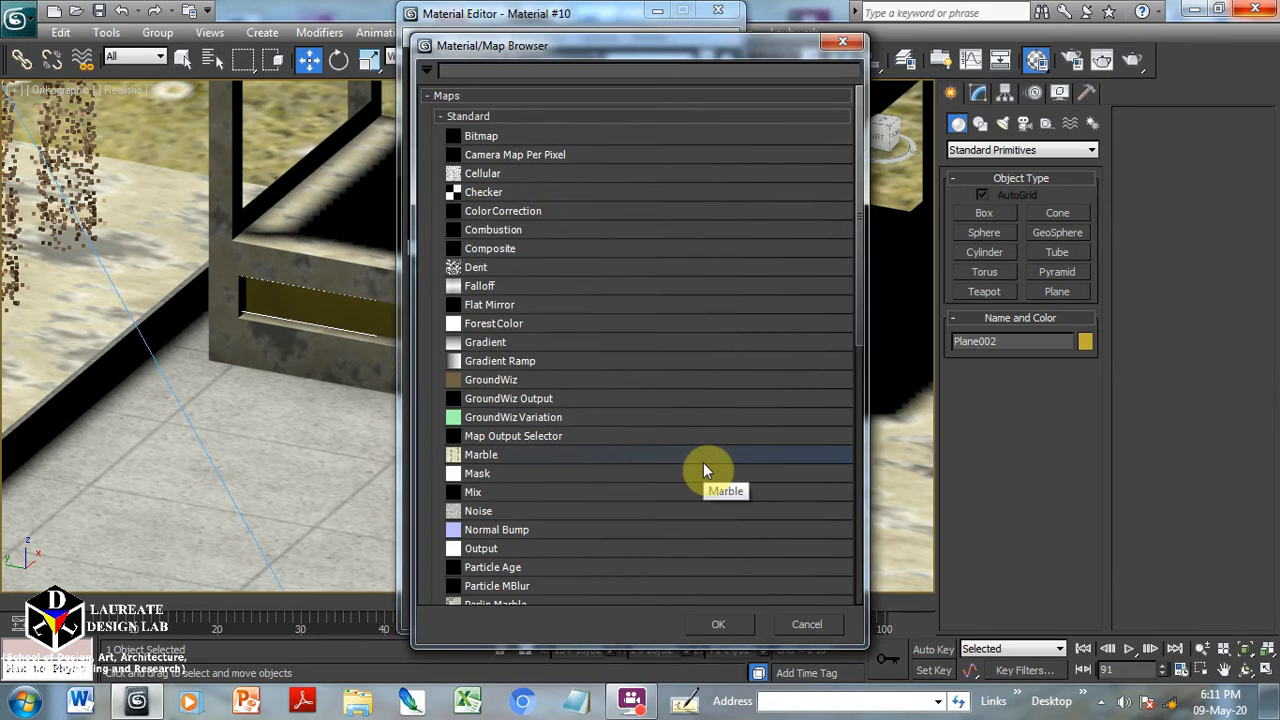
double_click(512, 345)
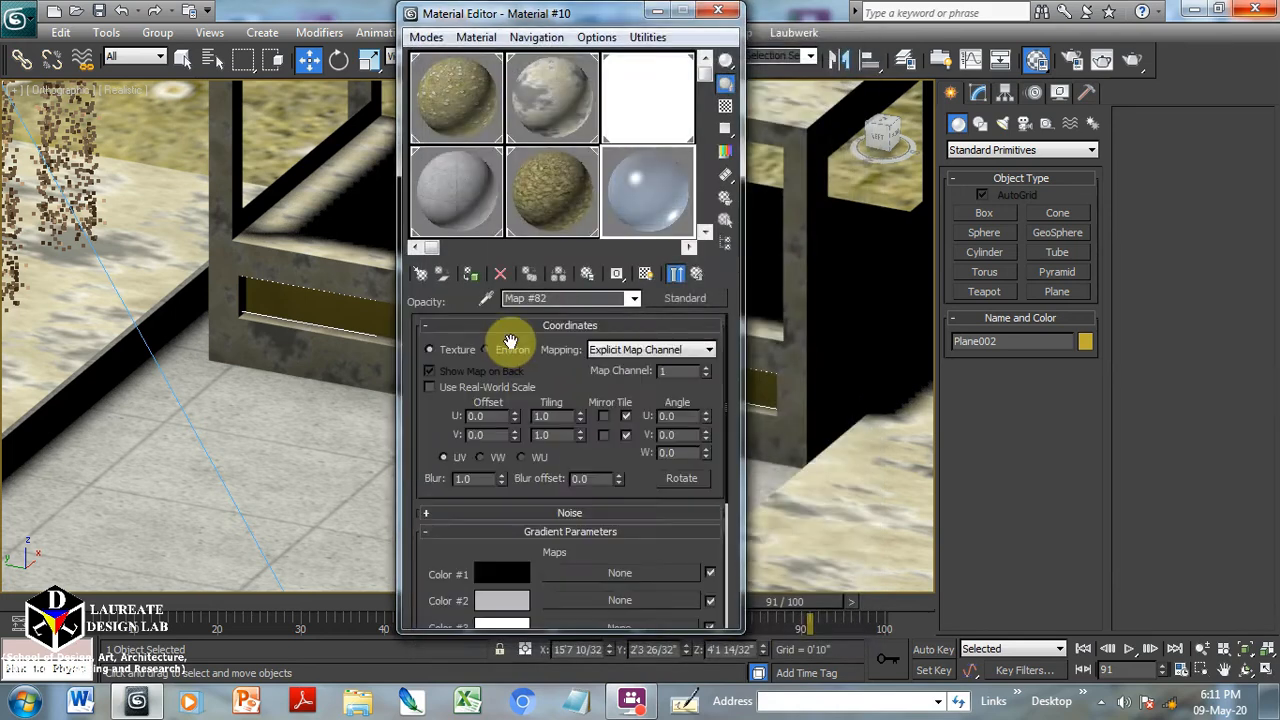
drag(558, 381, 574, 218)
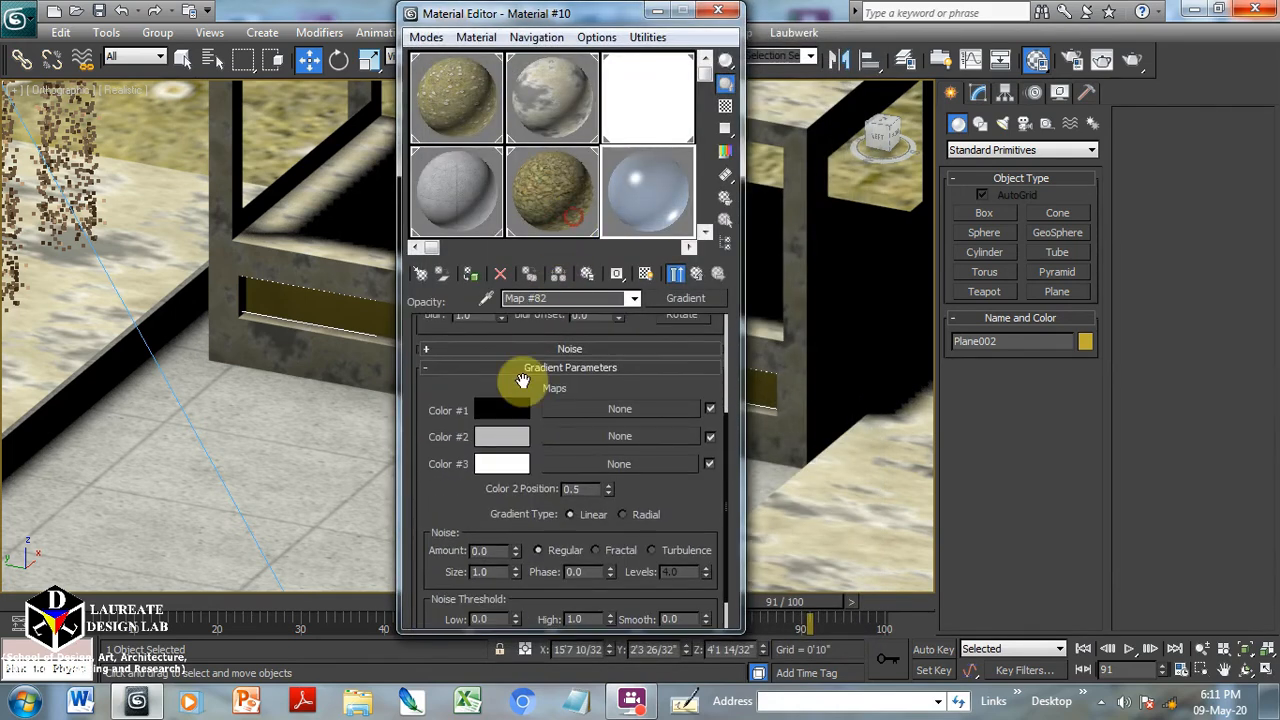
click(505, 438)
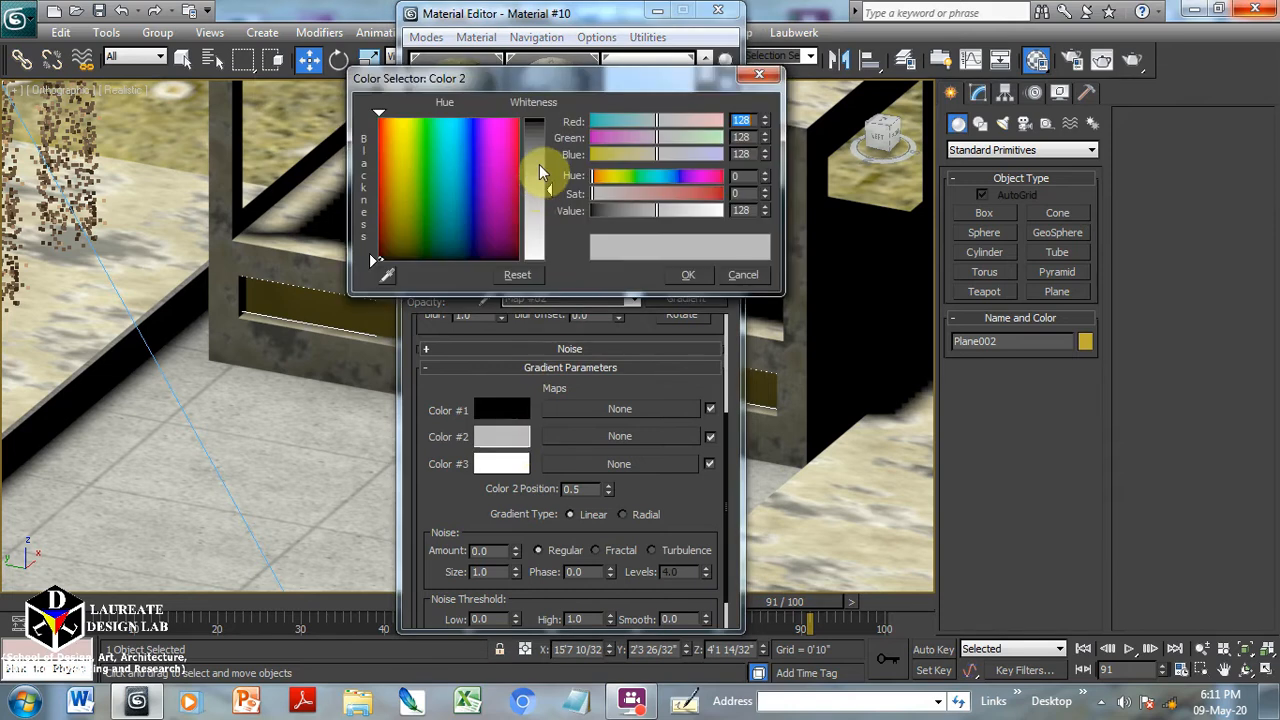
drag(540, 163, 546, 155)
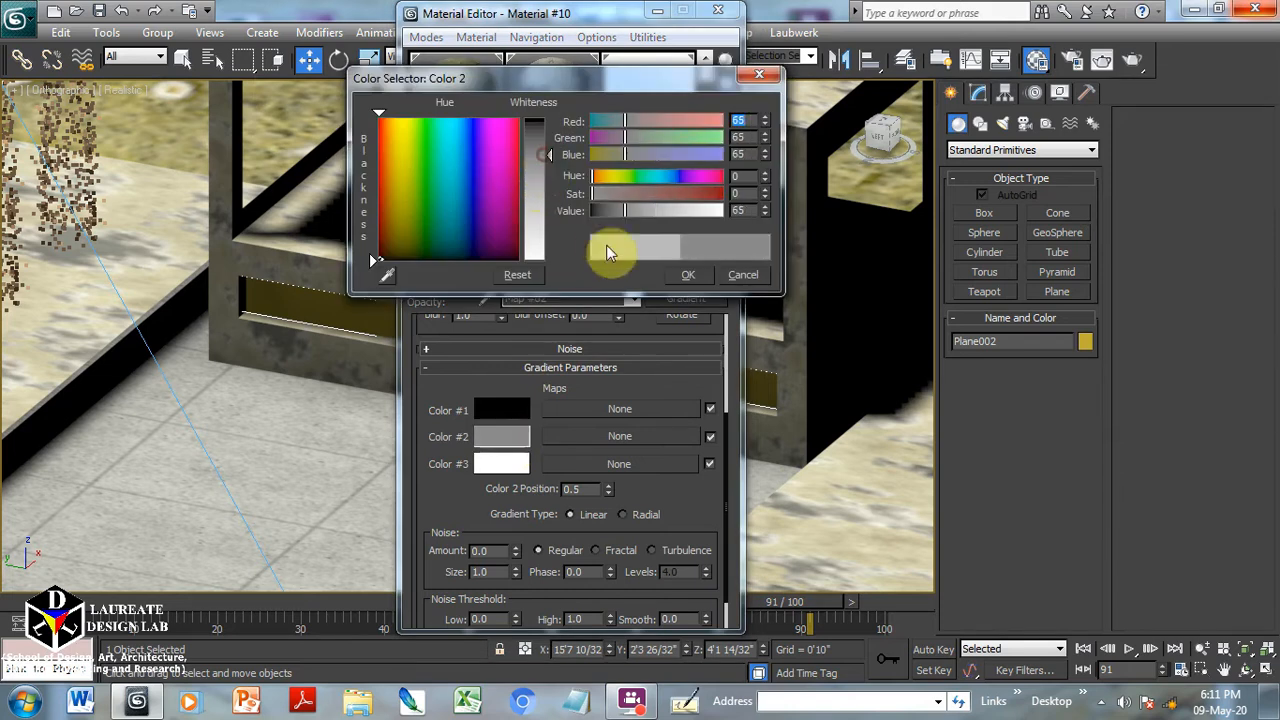
click(688, 274)
click(501, 463)
click(534, 210)
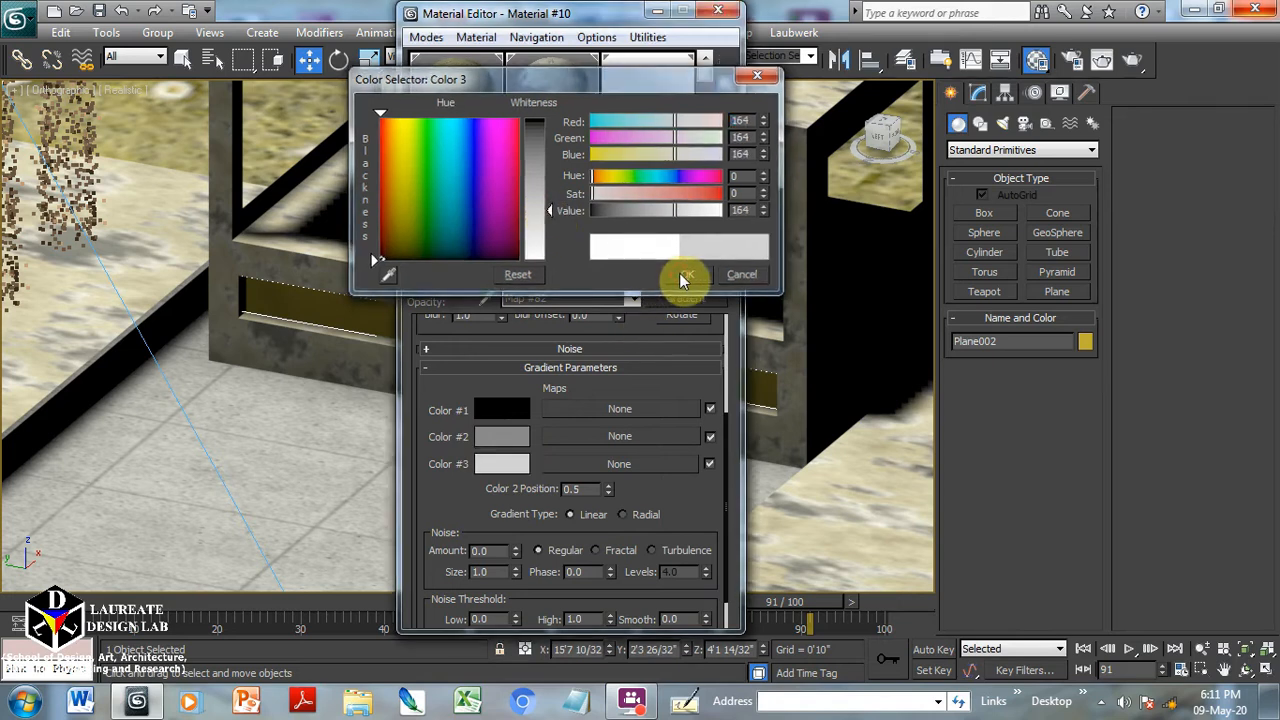
click(682, 275)
Make the gradient radial with fractal noise, setting the noise amount to 0.5, size to 4 and levels to 10.
click(622, 514)
click(596, 550)
drag(491, 551, 420, 571)
text(.)
text(5)
text(4)
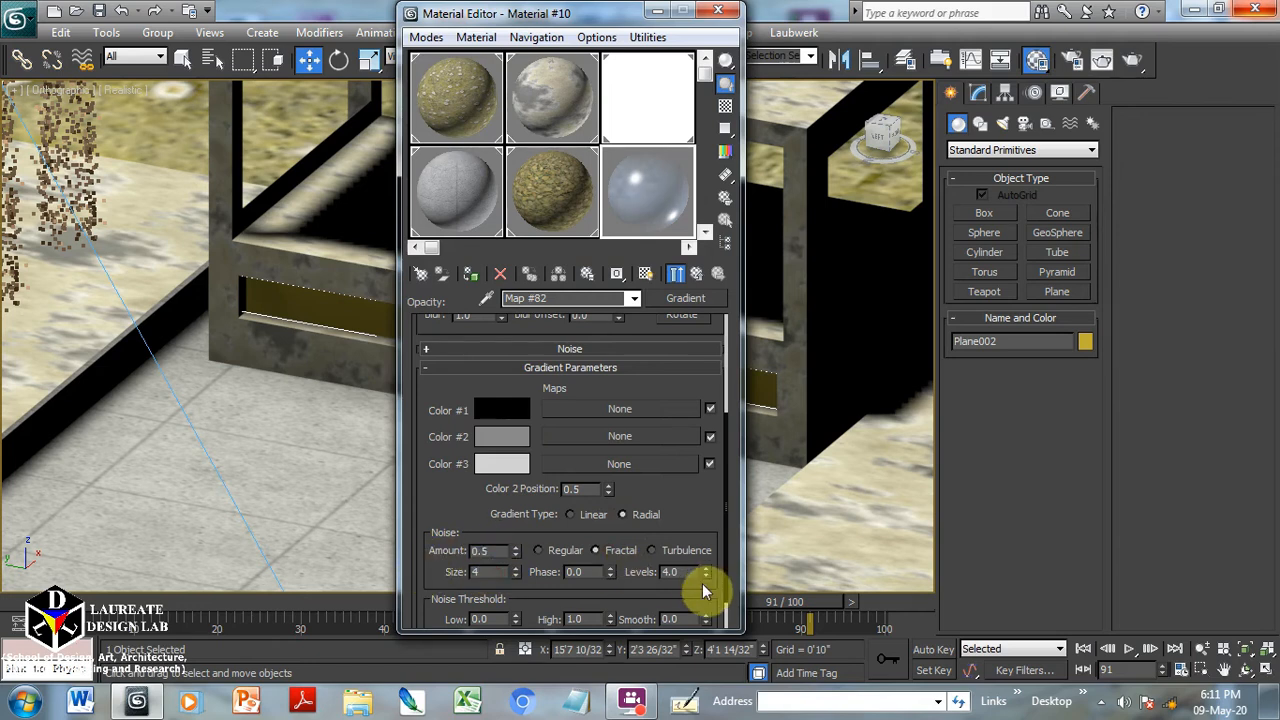
drag(692, 572, 604, 577)
text(10)
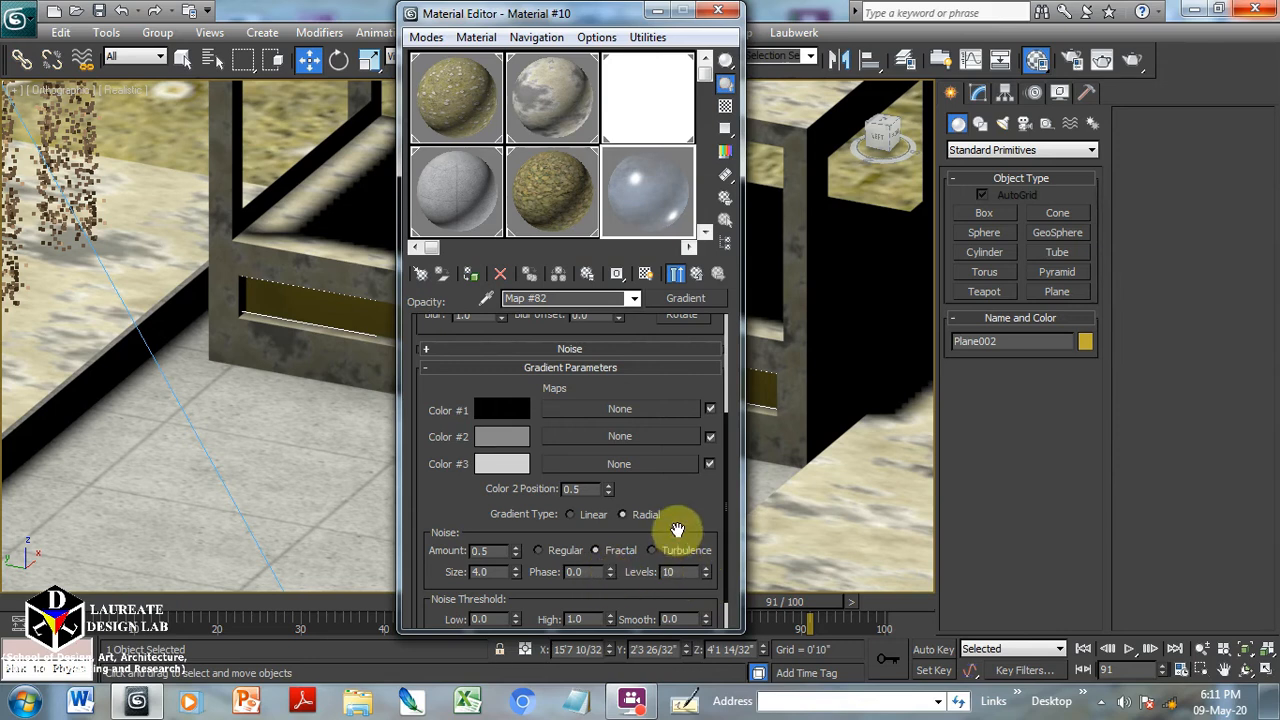
scroll(680, 490, down, 1)
scroll(680, 490, down, 1)
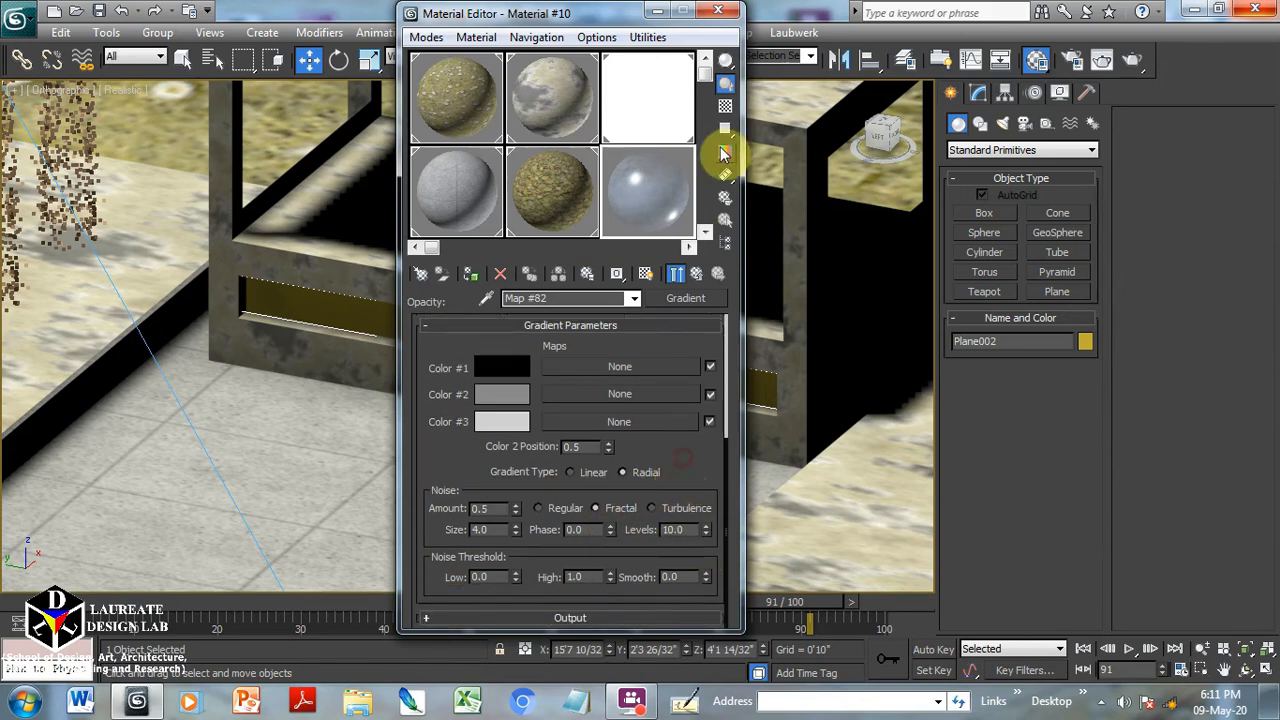
Preview the water material against a checkered background and assign it to the slot plane with its map shown in the viewport.
click(725, 107)
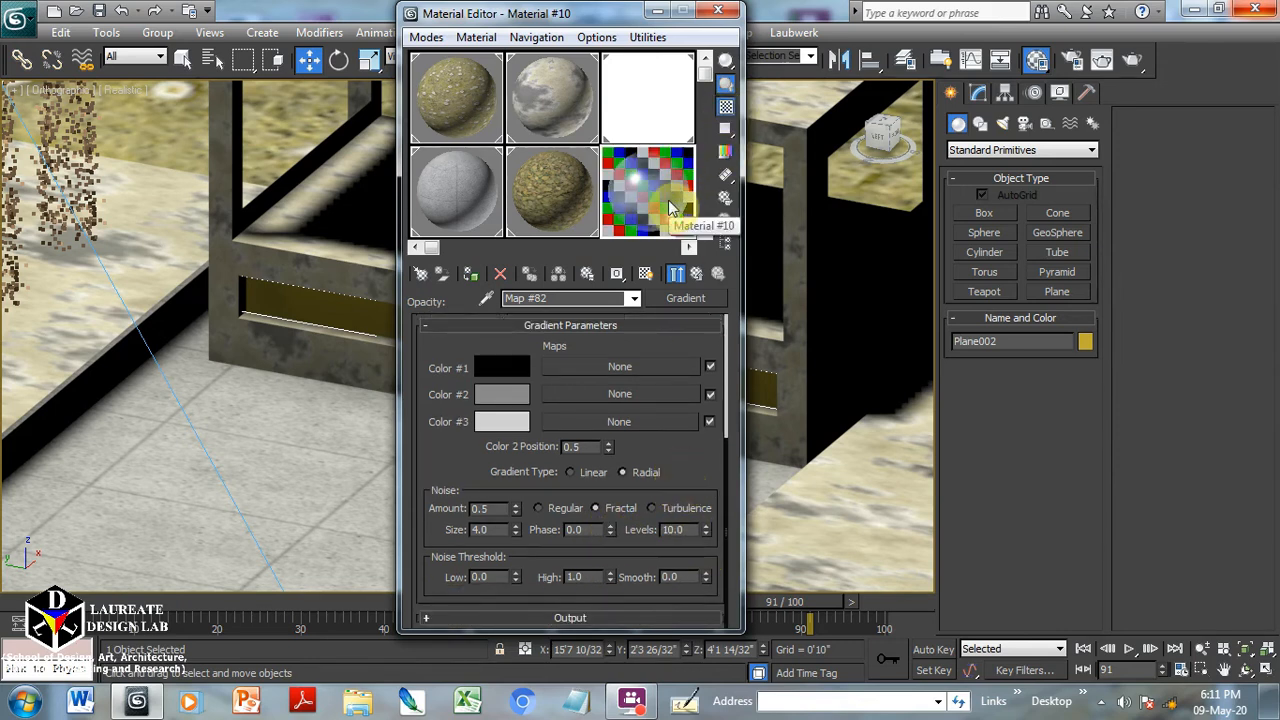
drag(694, 409, 677, 449)
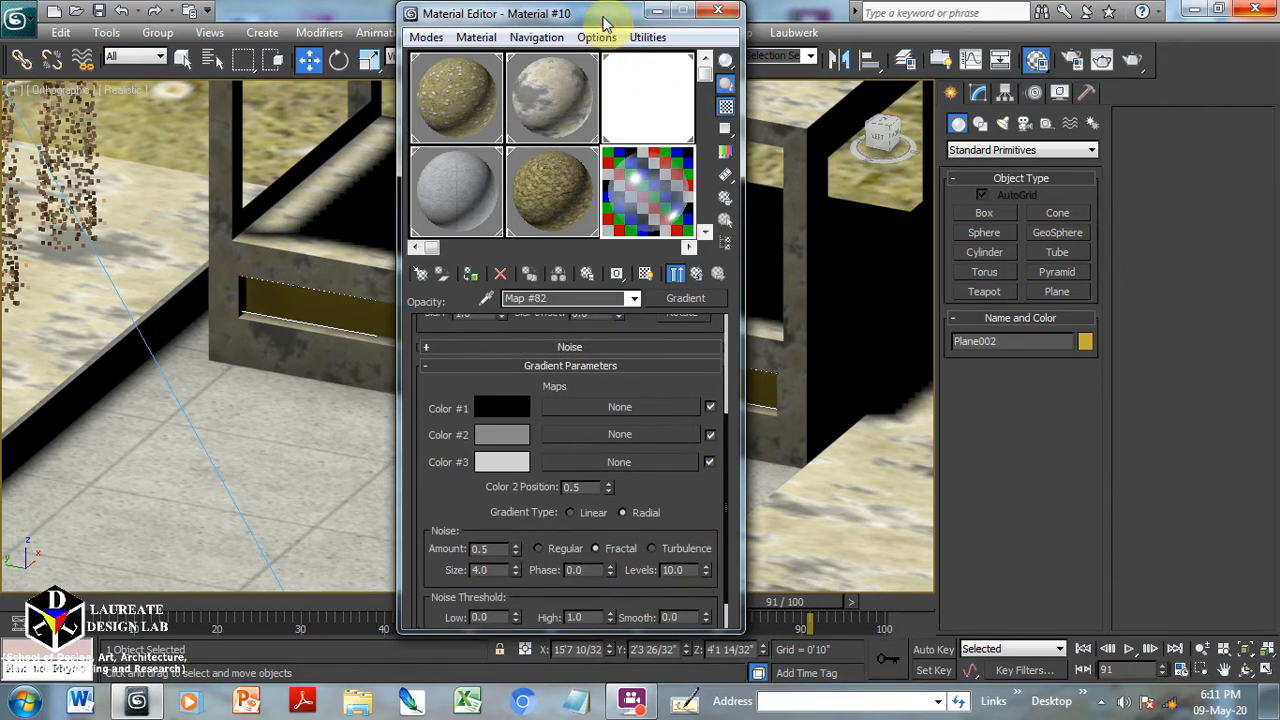
drag(600, 12, 710, 36)
drag(828, 47, 829, 54)
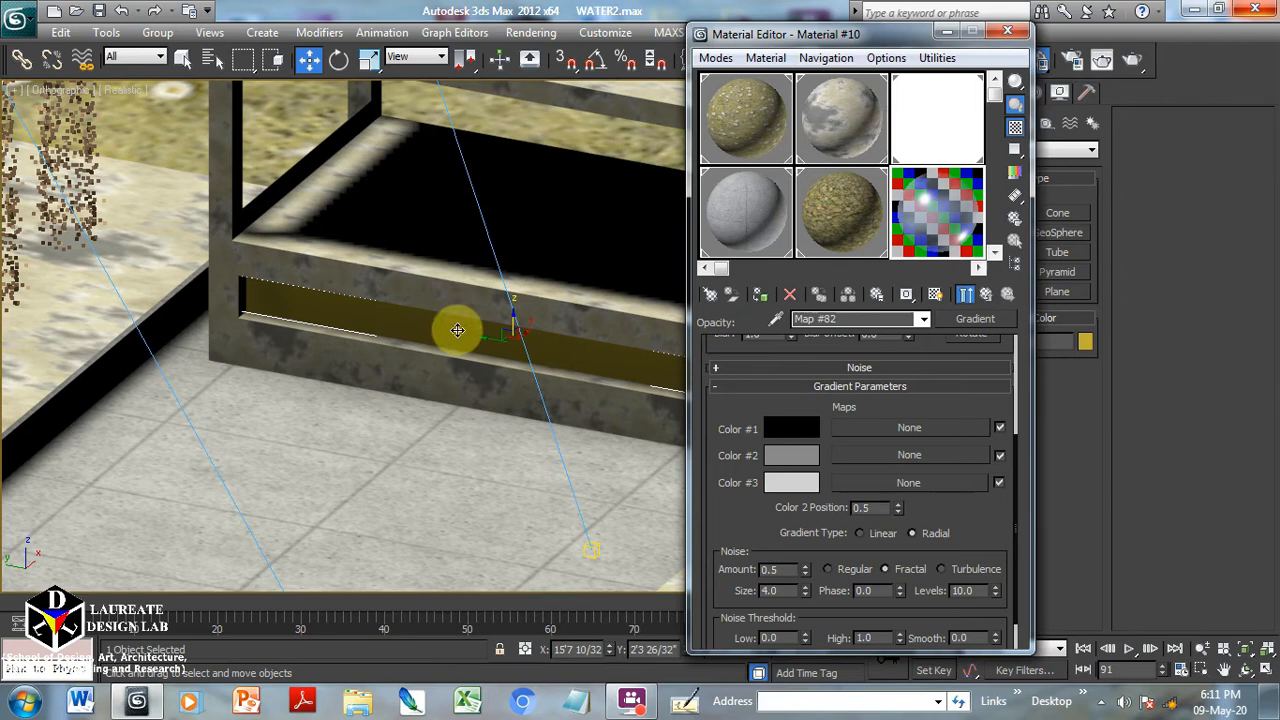
click(761, 296)
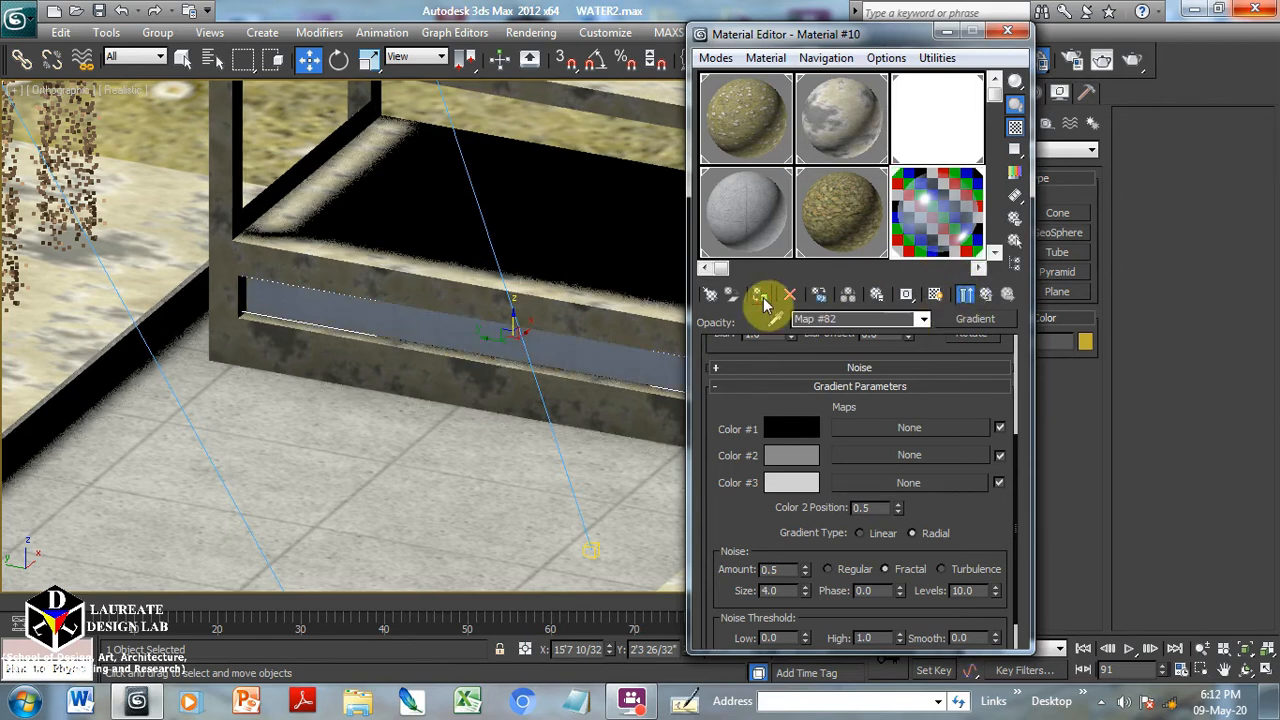
click(940, 295)
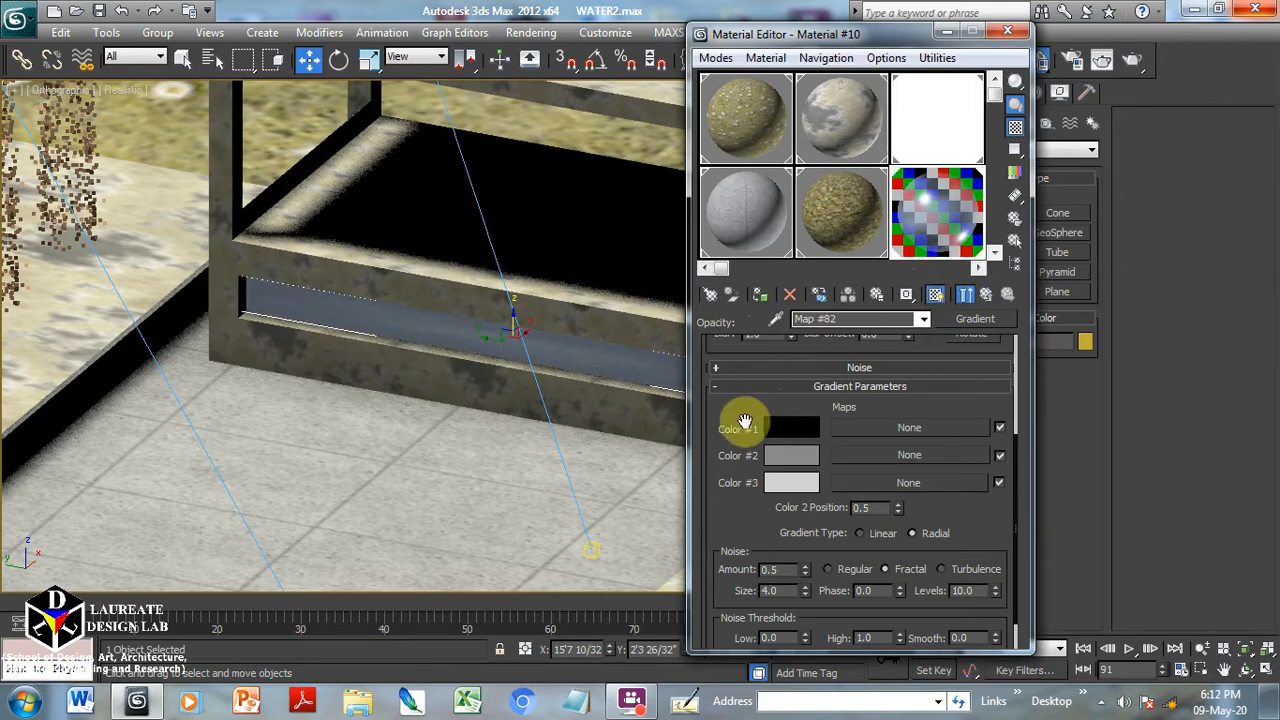
click(1017, 34)
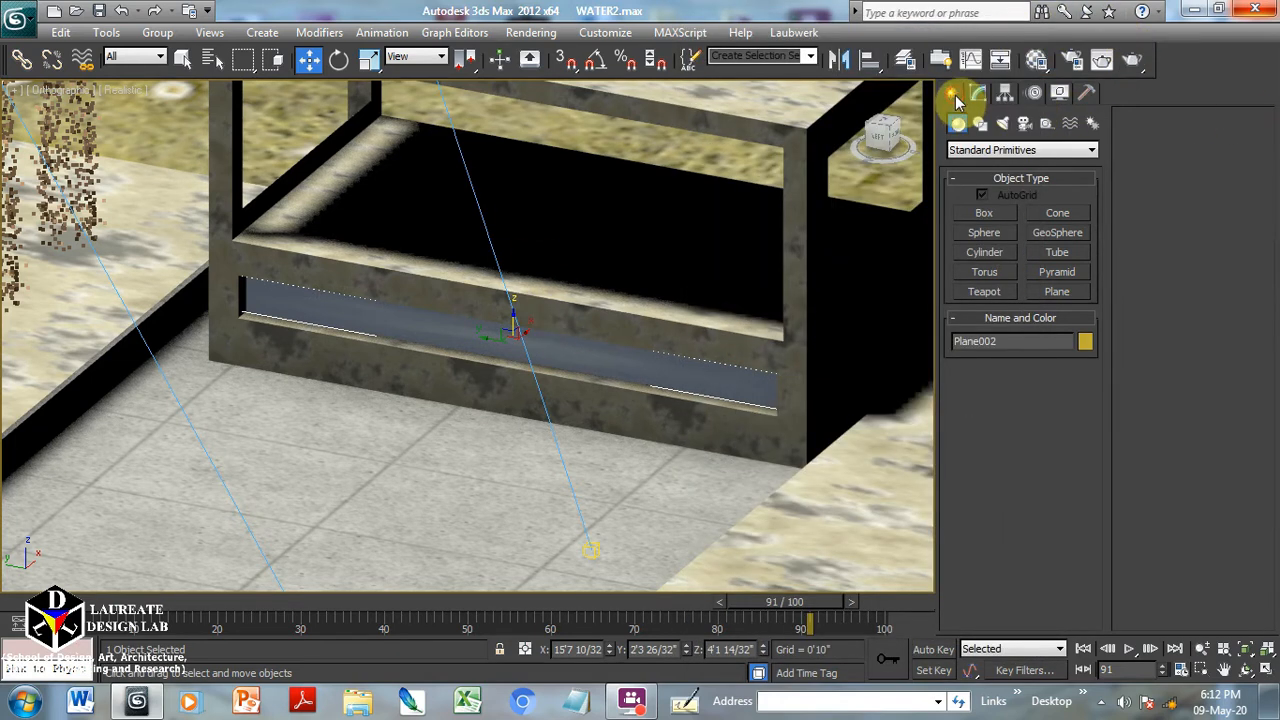
Create a PArray particle system with an icon size of about 2'4" beside the box frame's near corner and raise it.
click(995, 150)
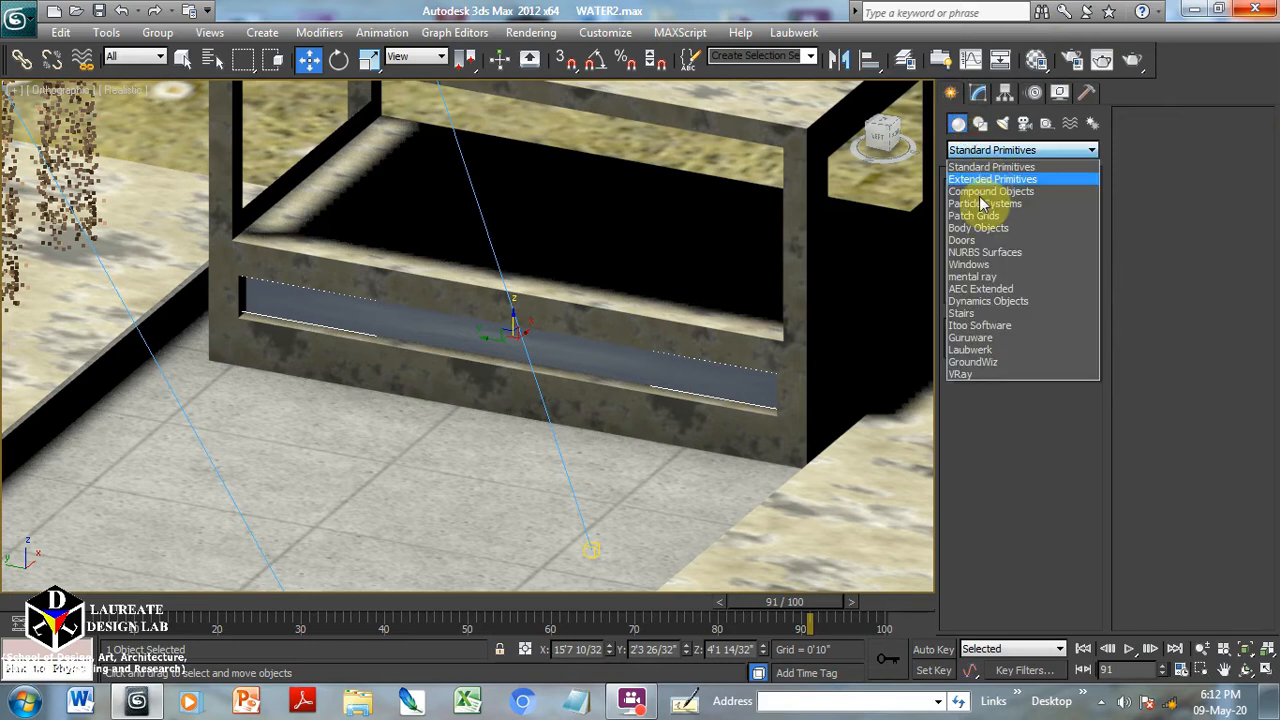
click(983, 204)
click(1045, 255)
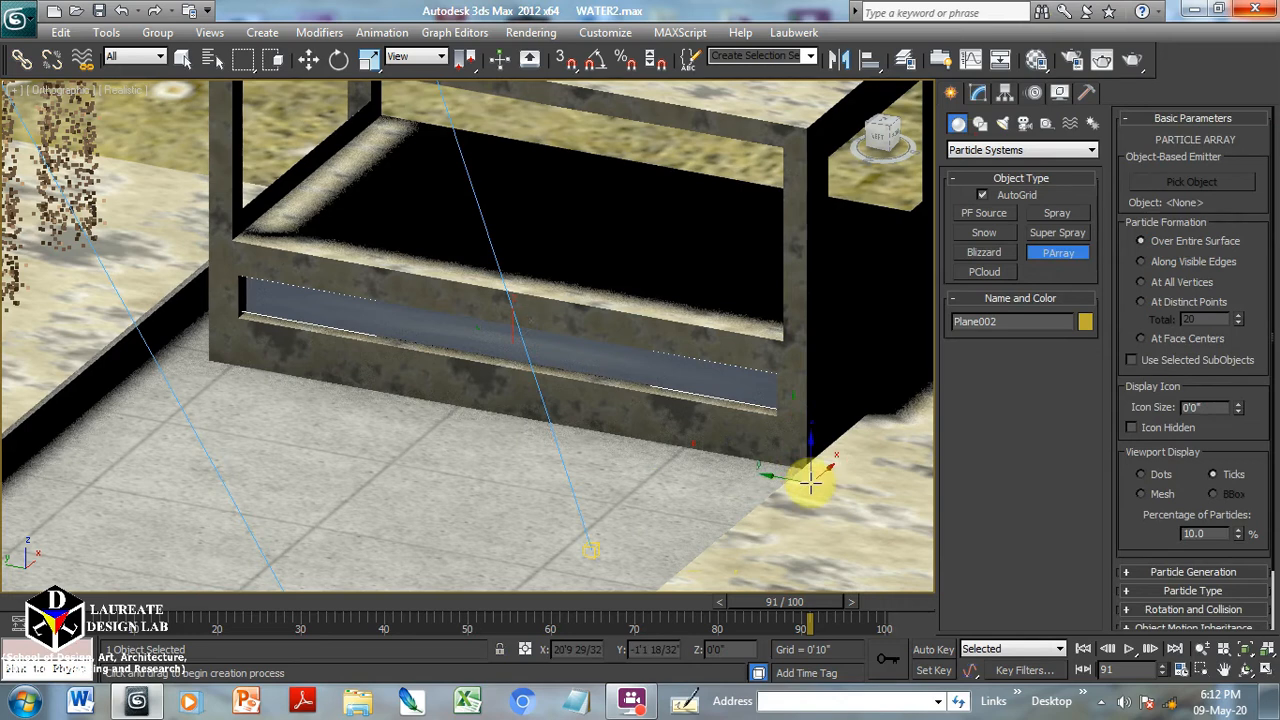
drag(858, 478, 868, 507)
key(w)
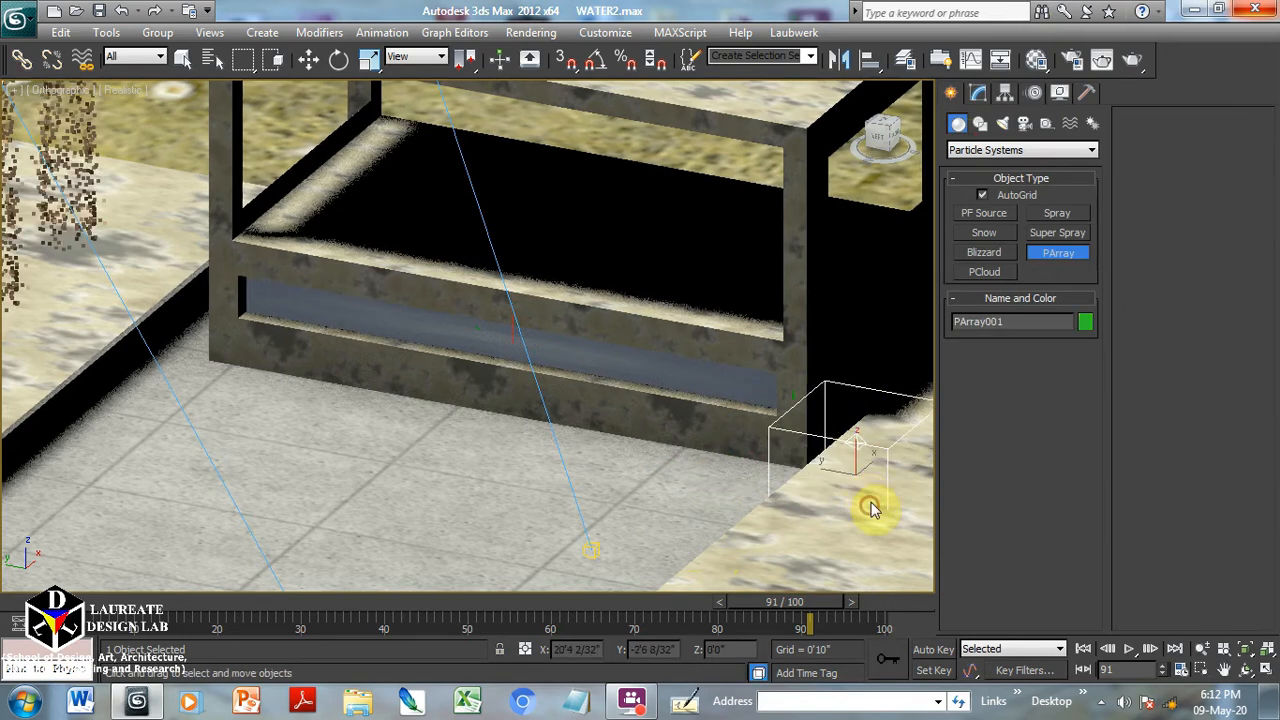
drag(851, 446, 892, 391)
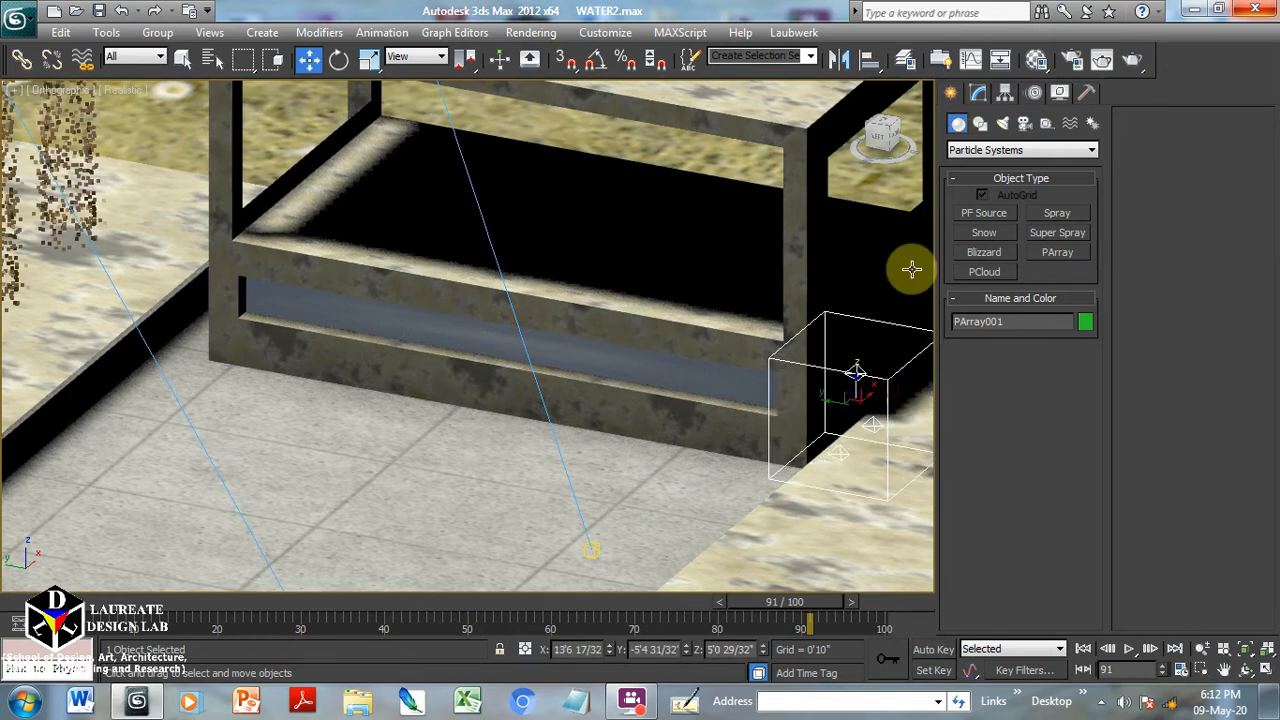
Pick the plane in the lower slot as the particle array's object-based emitter.
click(979, 93)
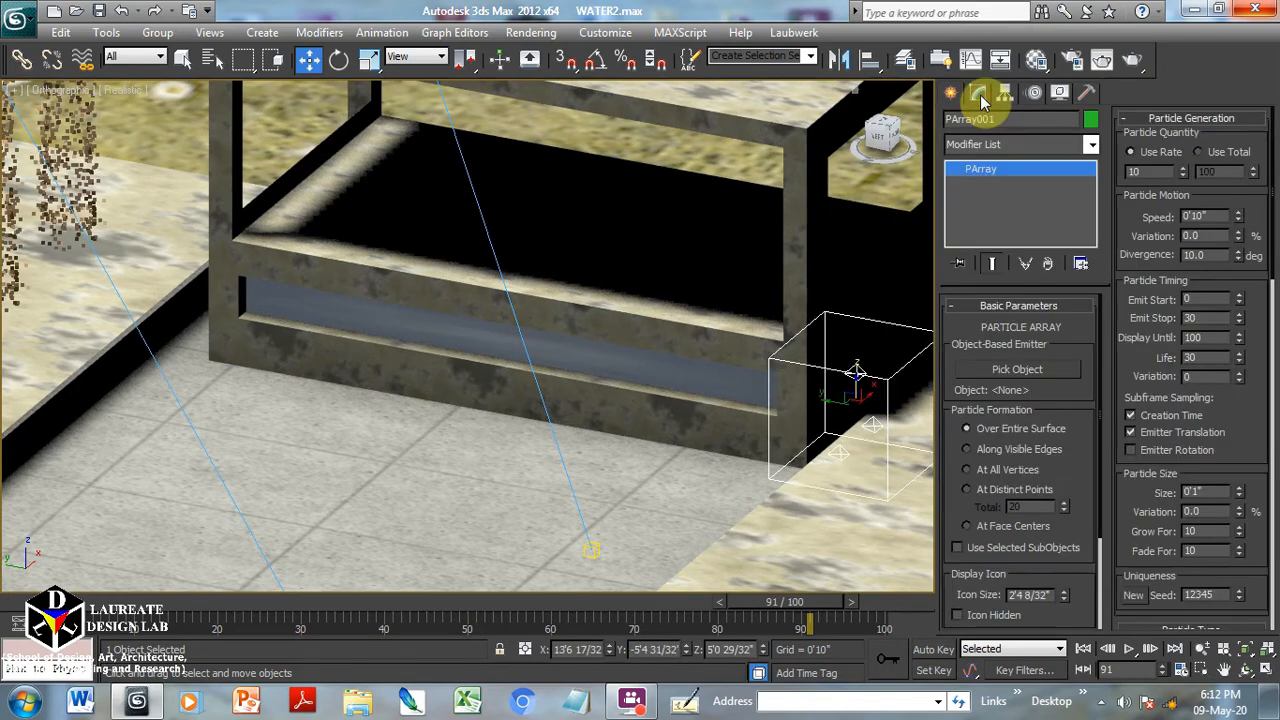
click(995, 370)
click(643, 358)
right_click(643, 358)
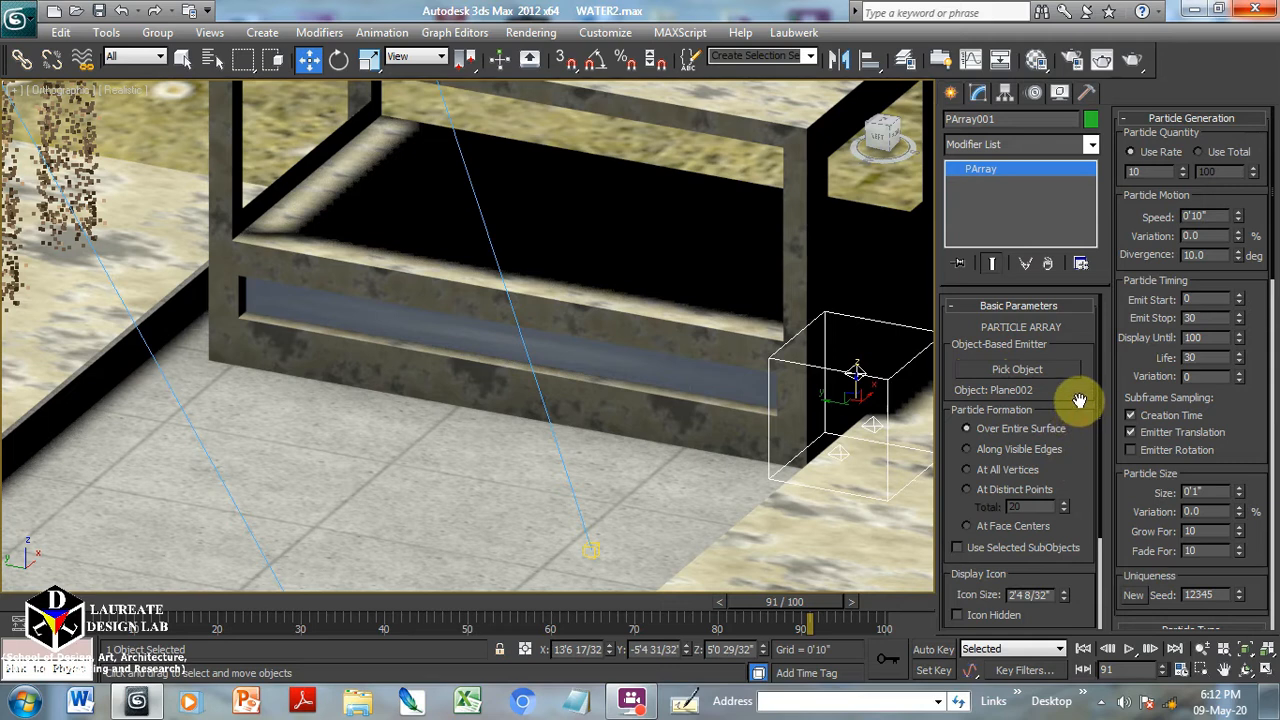
Set the particle array's viewport display to 50% of particles and its emission rate to 300.
scroll(1080, 403, down, 2)
drag(1084, 386, 1090, 255)
double_click(1022, 598)
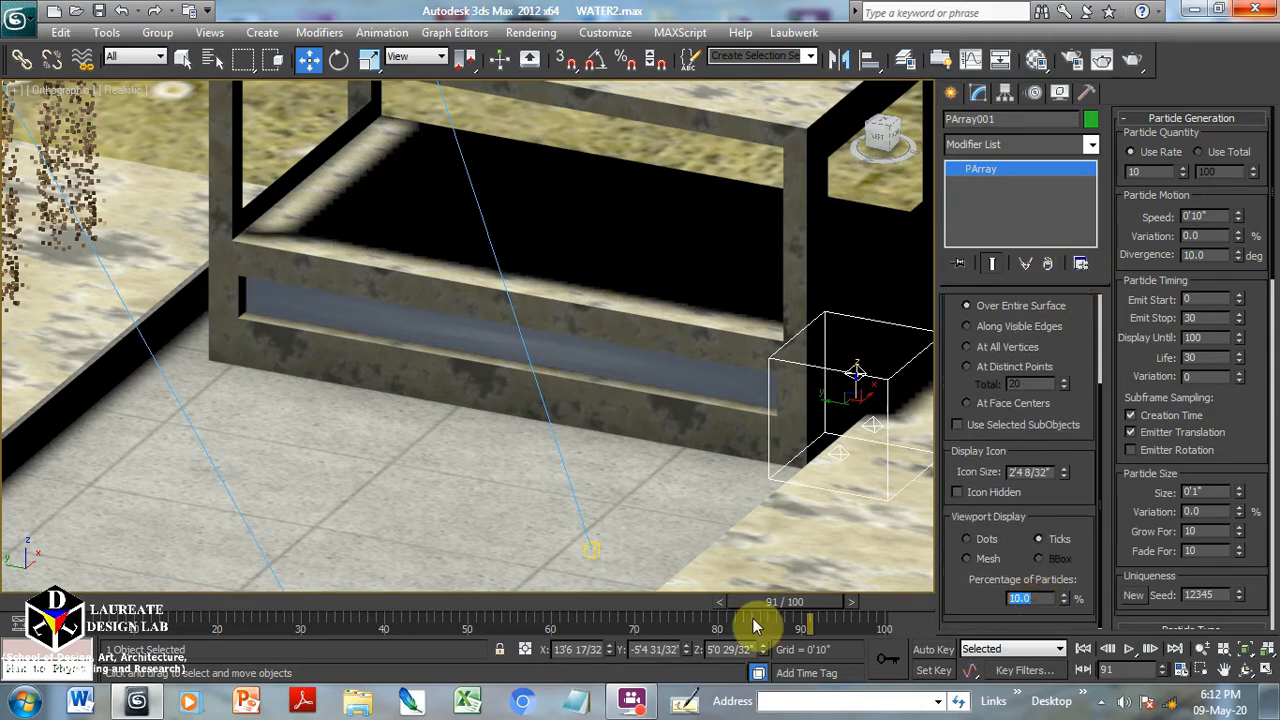
text(50)
double_click(1145, 171)
text(300)
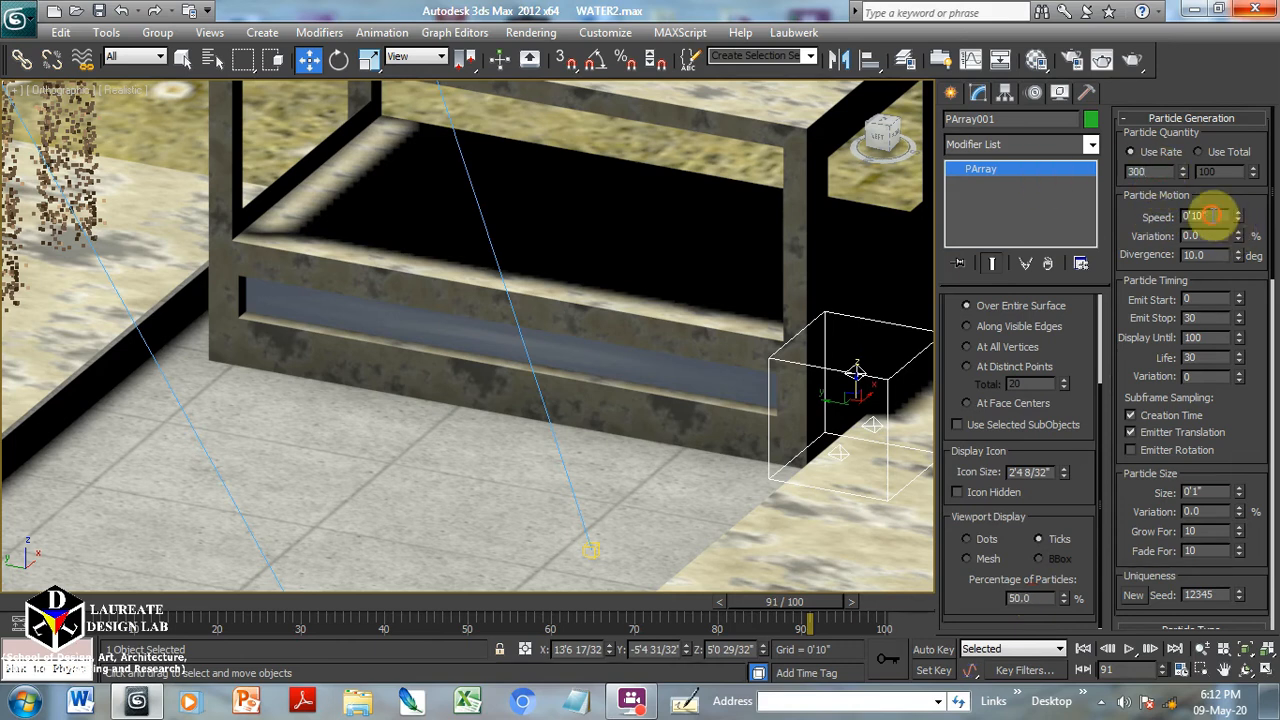
Set the particle motion speed to 0'2" with a variation of 1%.
key(Tab)
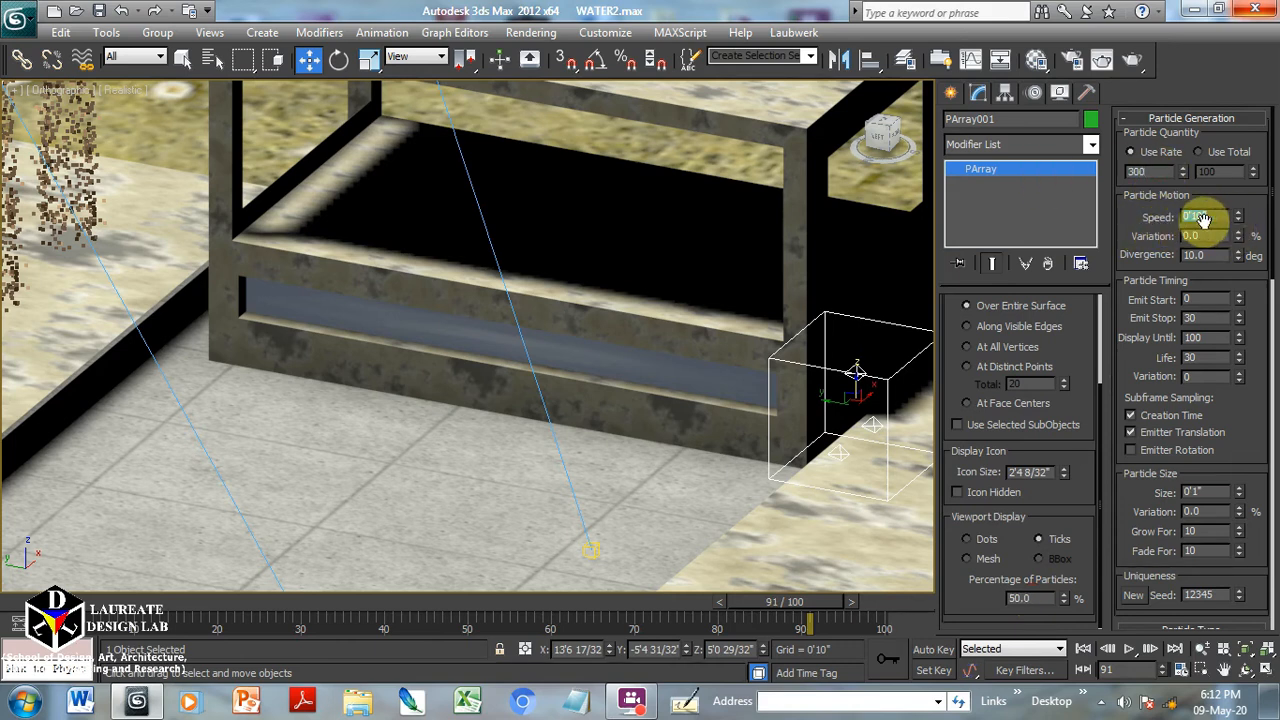
text(2)
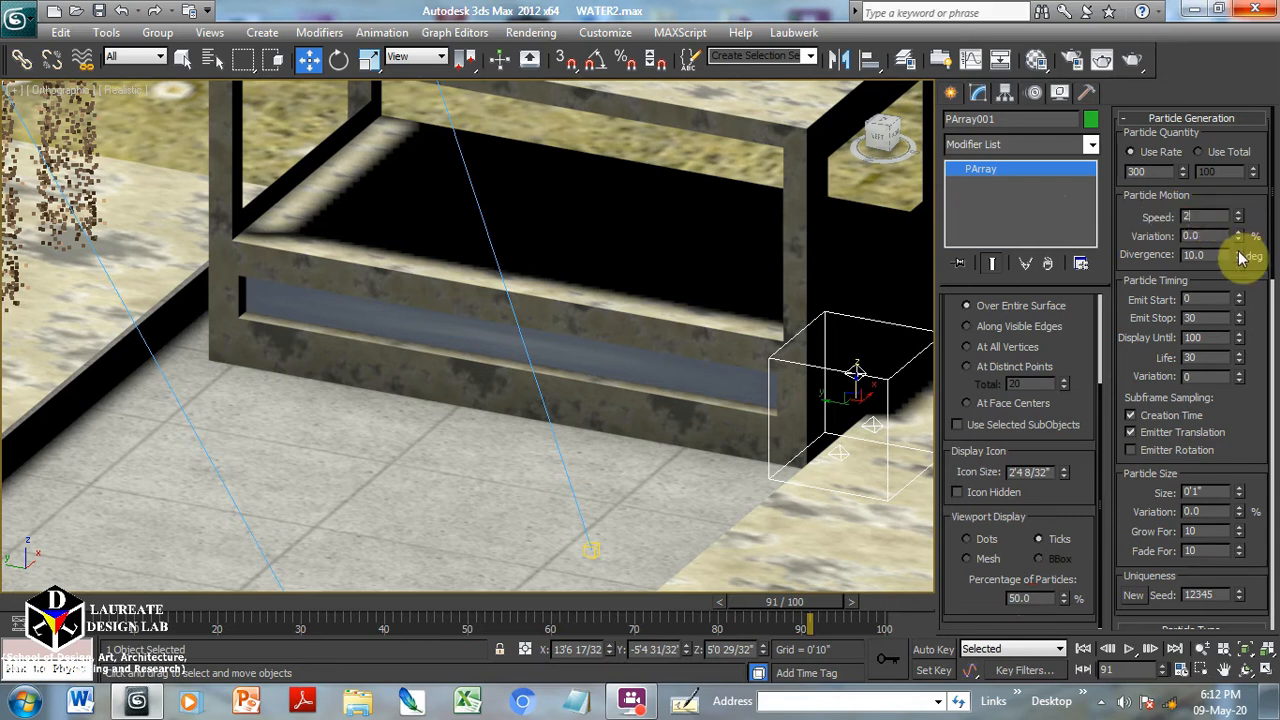
key(Tab)
text(1)
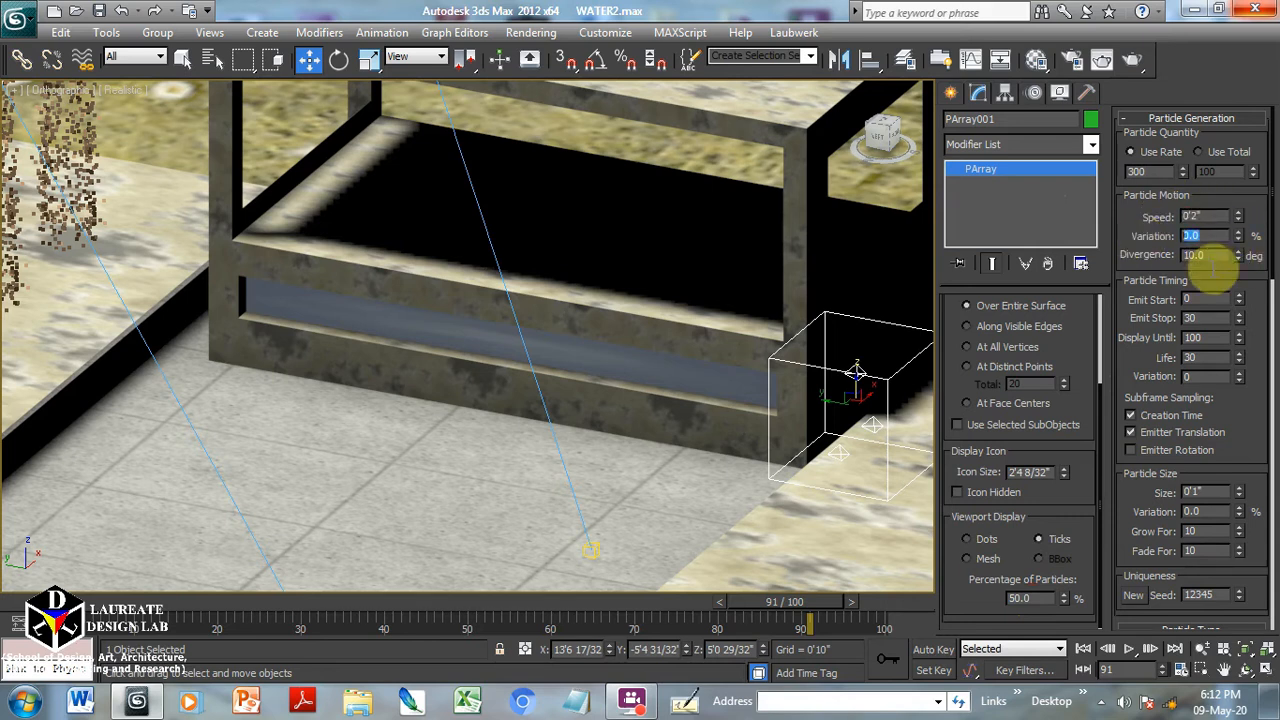
Set the particle timing to emit from frame -15 to 100, with a life of 100 and a variation of 1.
click(1200, 298)
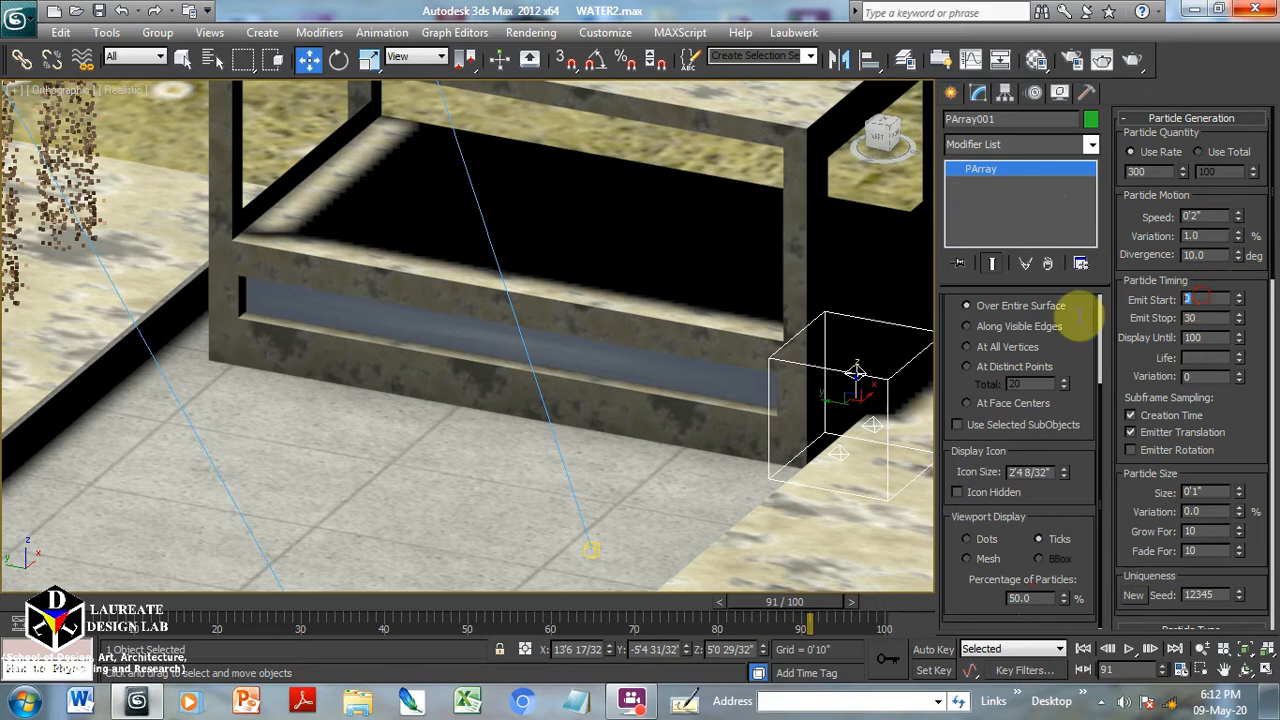
text(-15)
click(1208, 318)
text(100)
click(1193, 357)
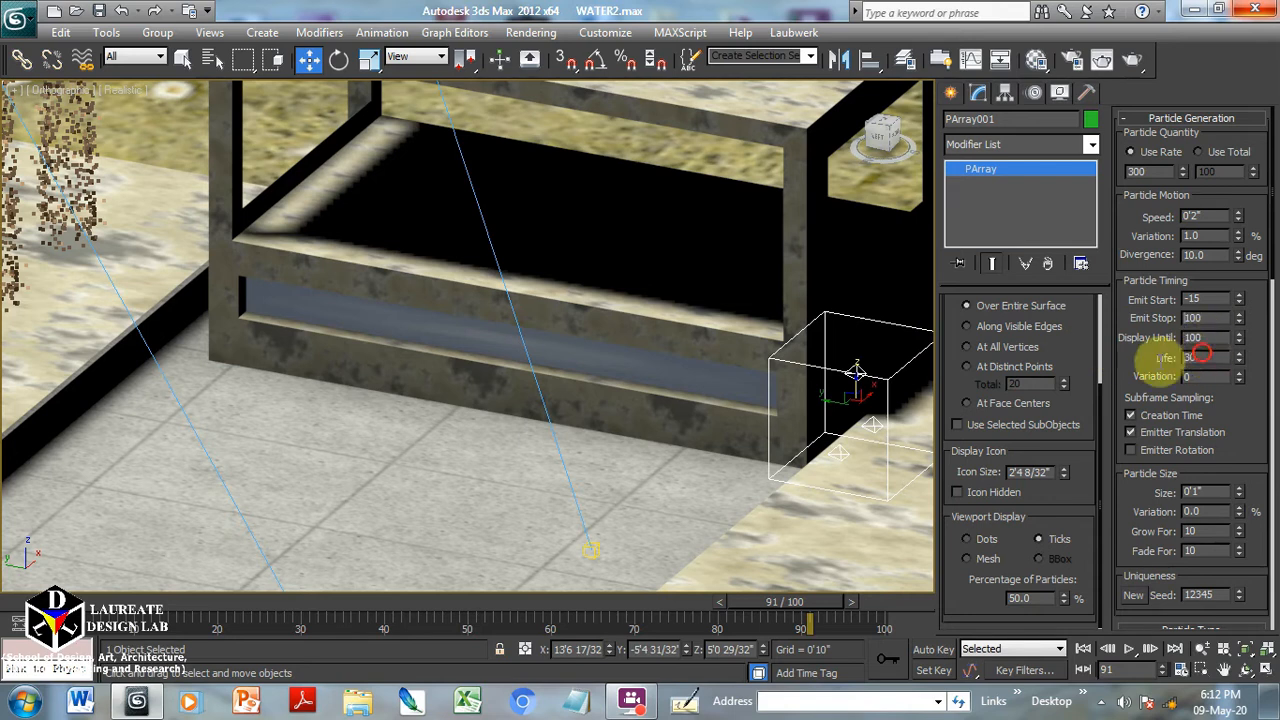
text(00)
click(1197, 376)
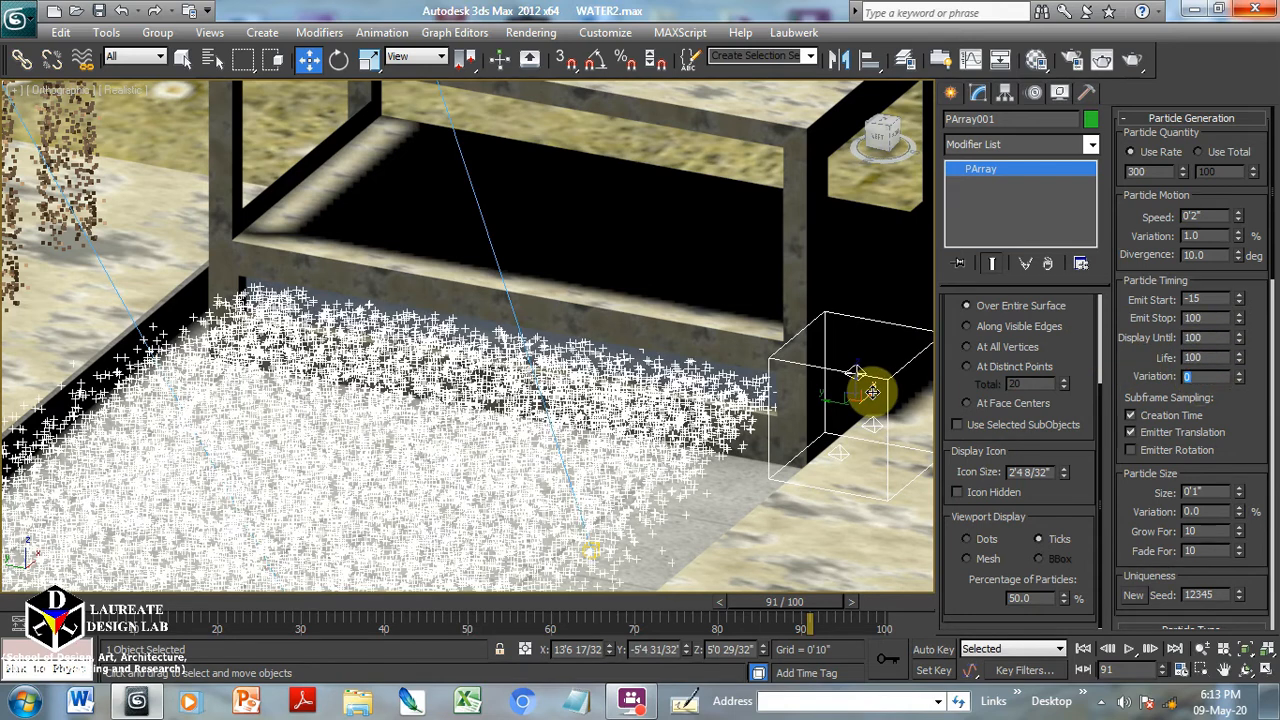
text(1)
Set the particle size to 0'4" with 3% variation, Grow For to 50 and Fade For to 0.
drag(1230, 400, 1223, 286)
click(1208, 347)
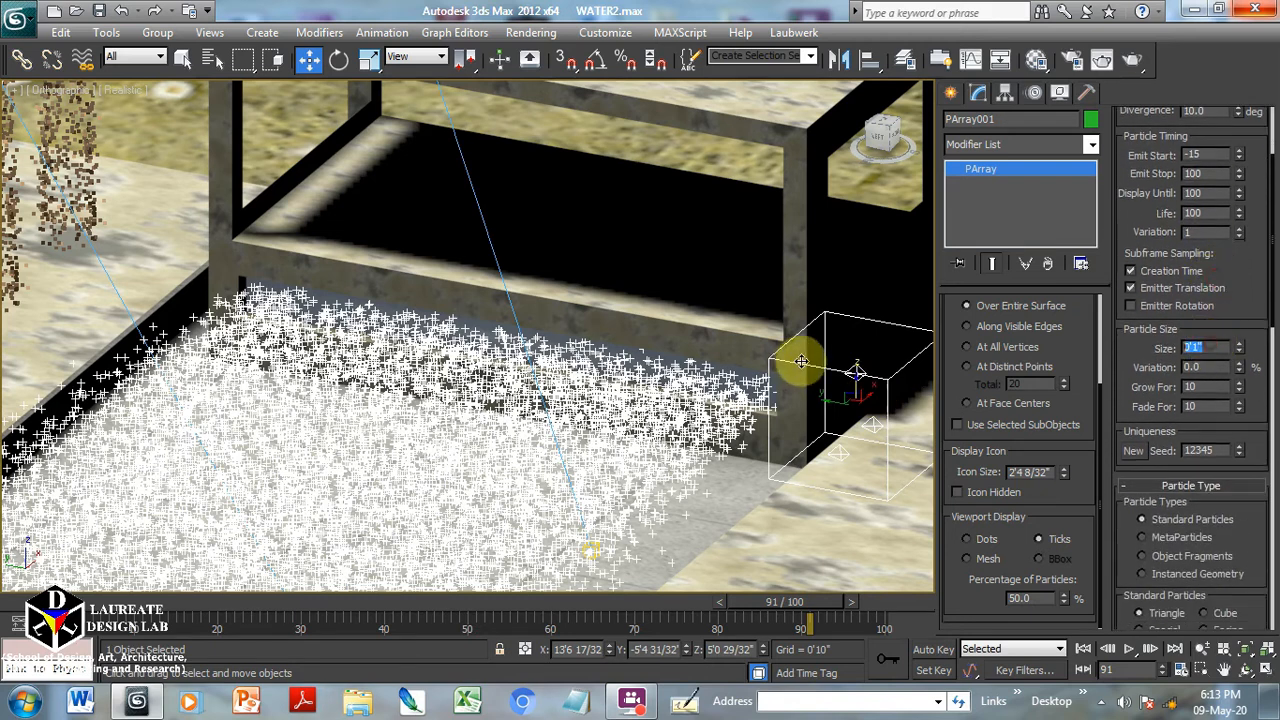
text(16)
click(1210, 367)
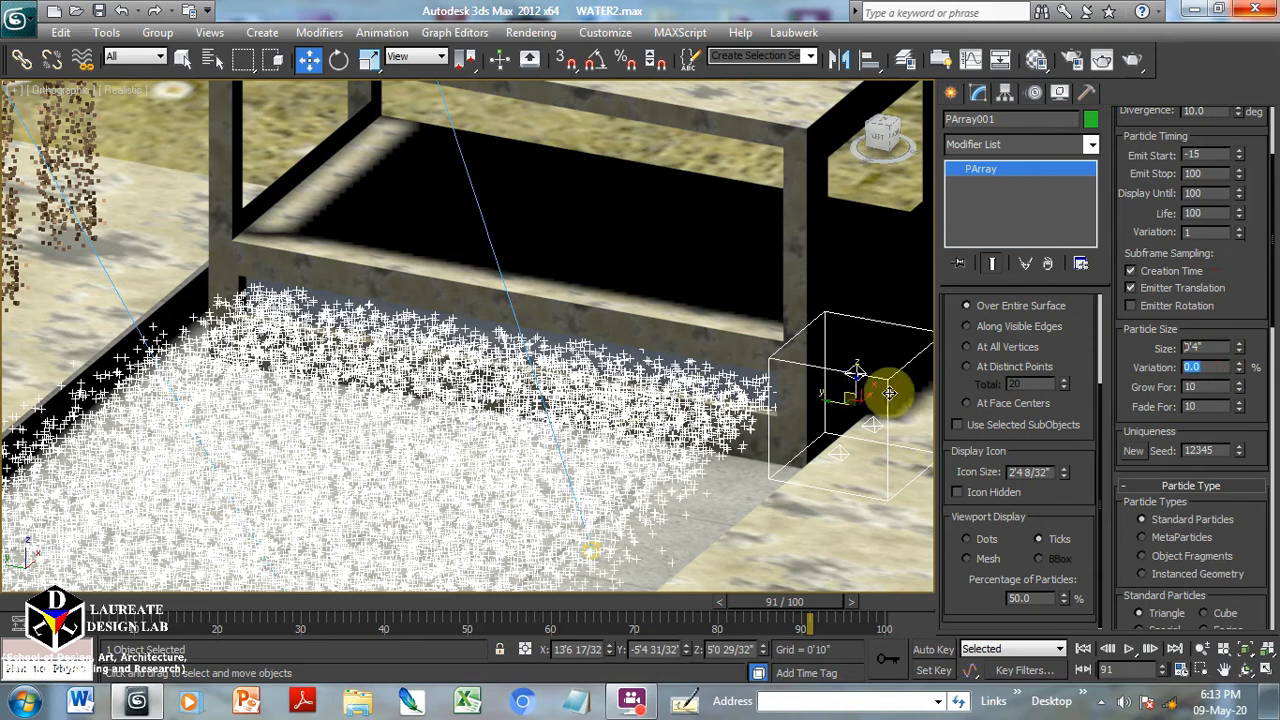
text(3)
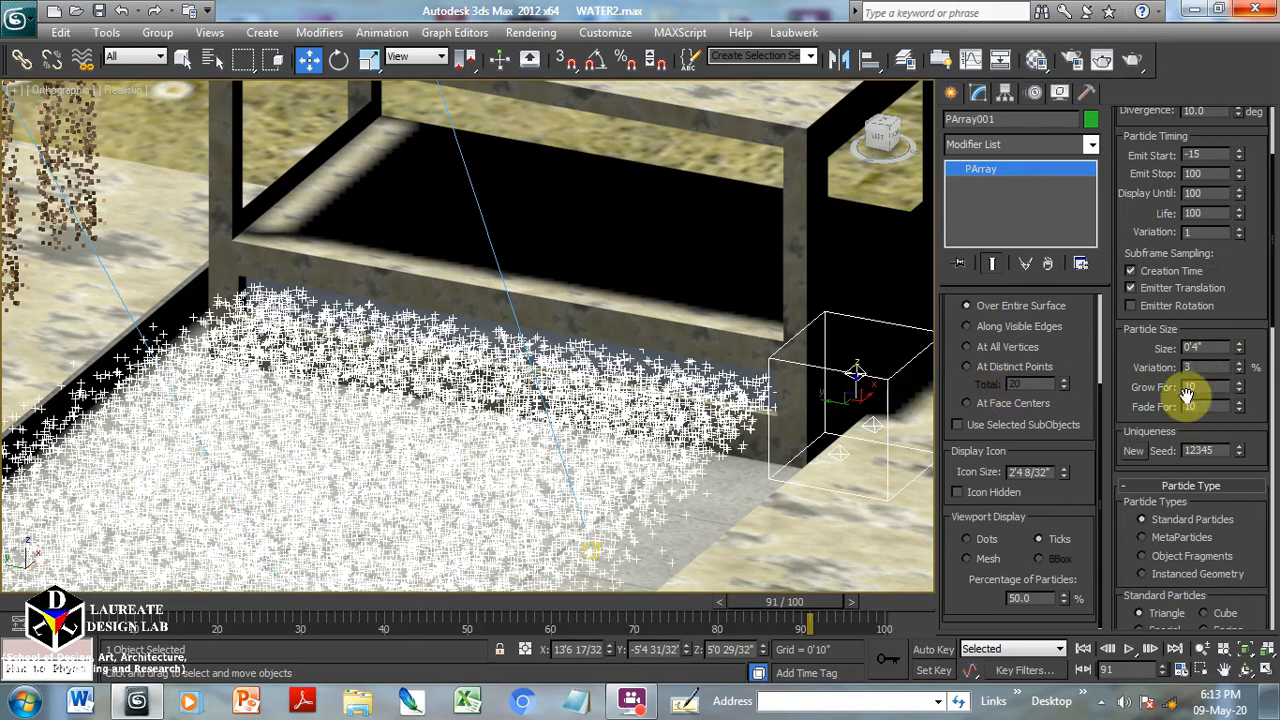
click(1193, 386)
text(50)
click(1191, 406)
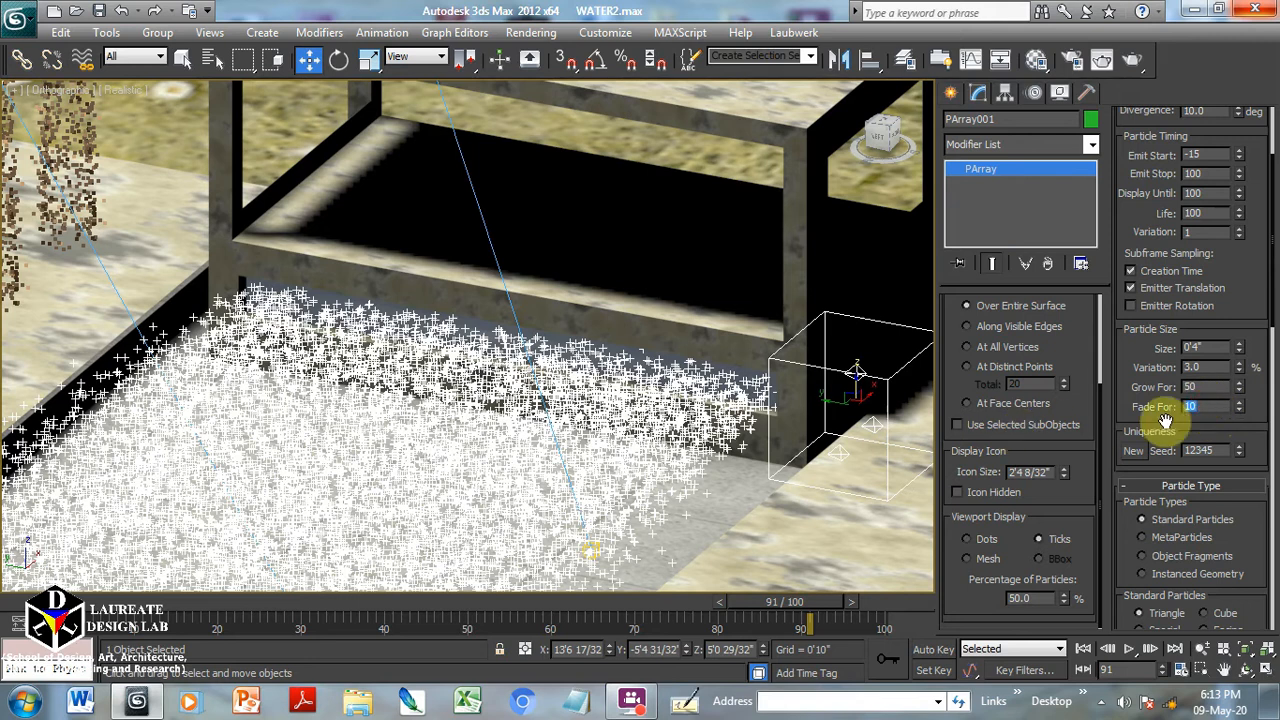
text(0)
Use Facing standard particles and display them as mesh in the viewport.
drag(1228, 430, 1219, 185)
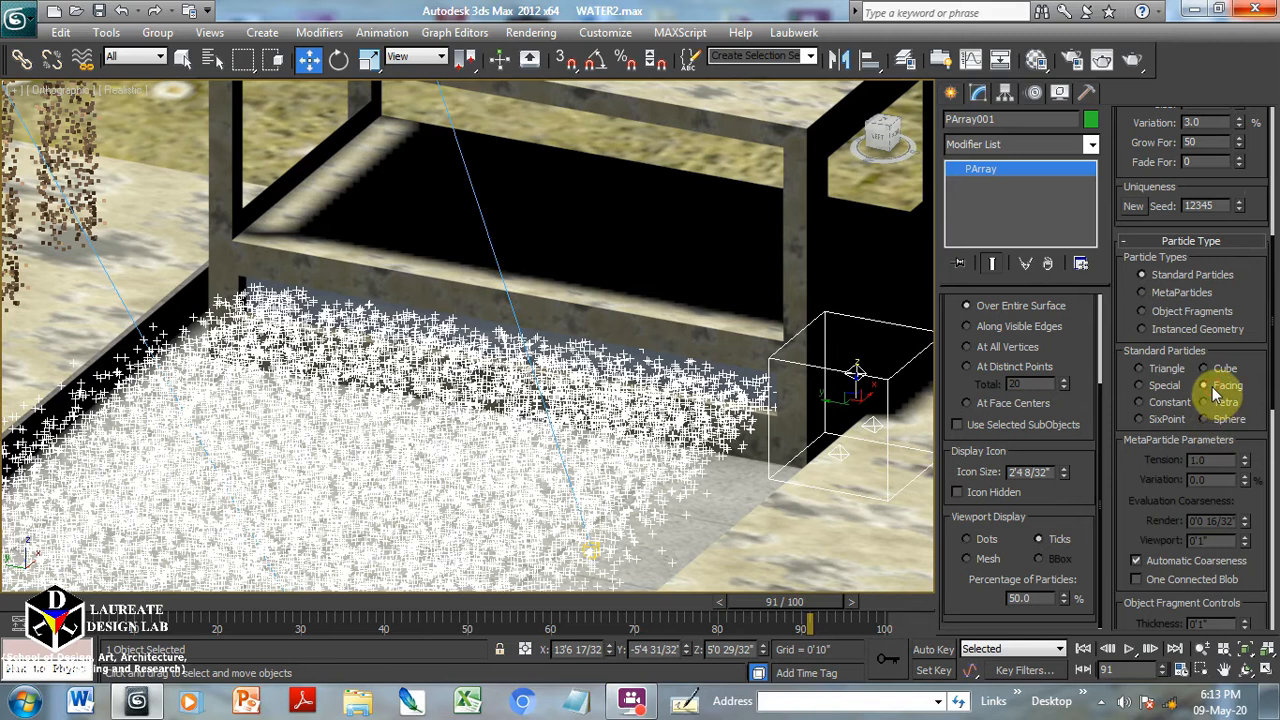
click(980, 562)
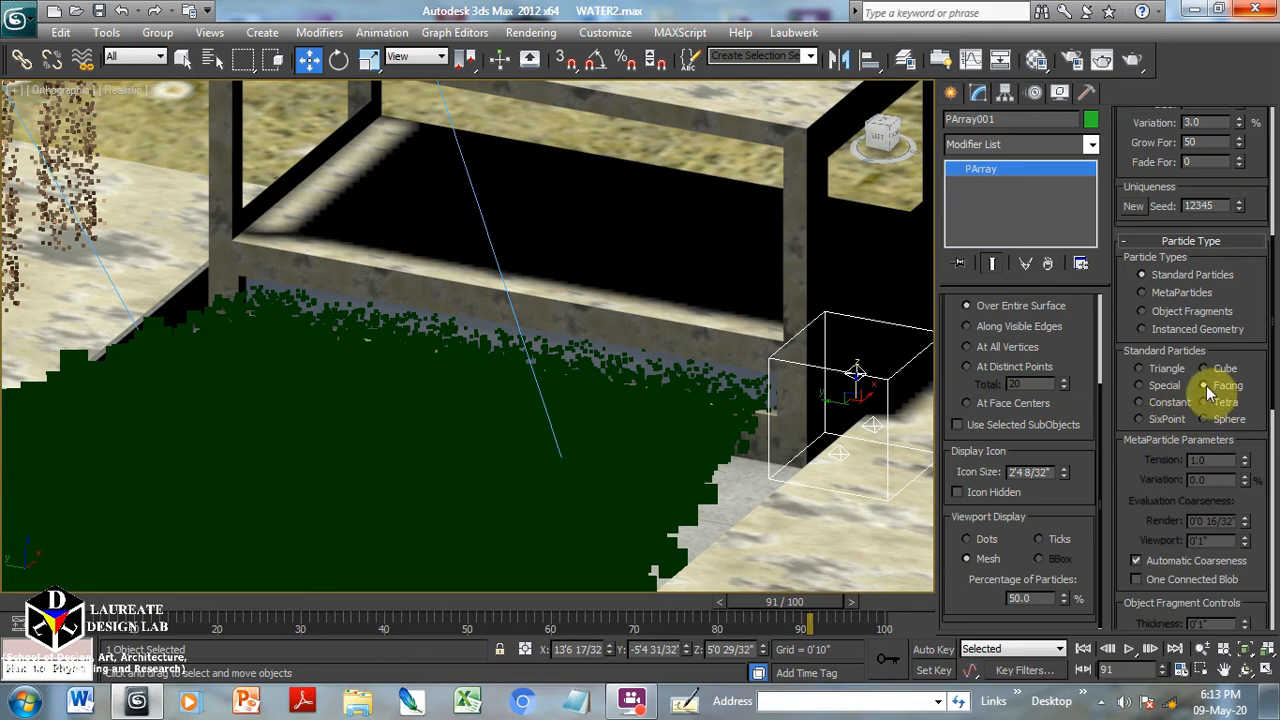
Set the particles' spin time to 1 and the spin time variation to 2%.
drag(1150, 491, 1210, 60)
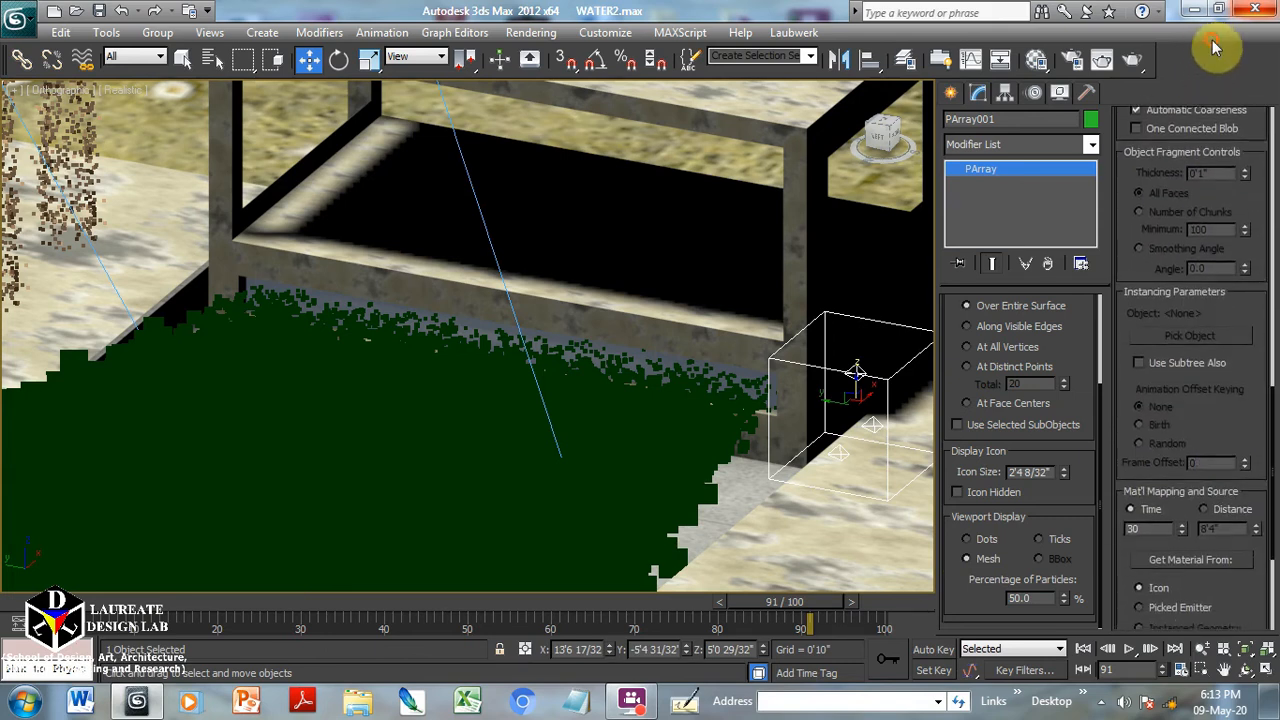
drag(1166, 414, 1161, 181)
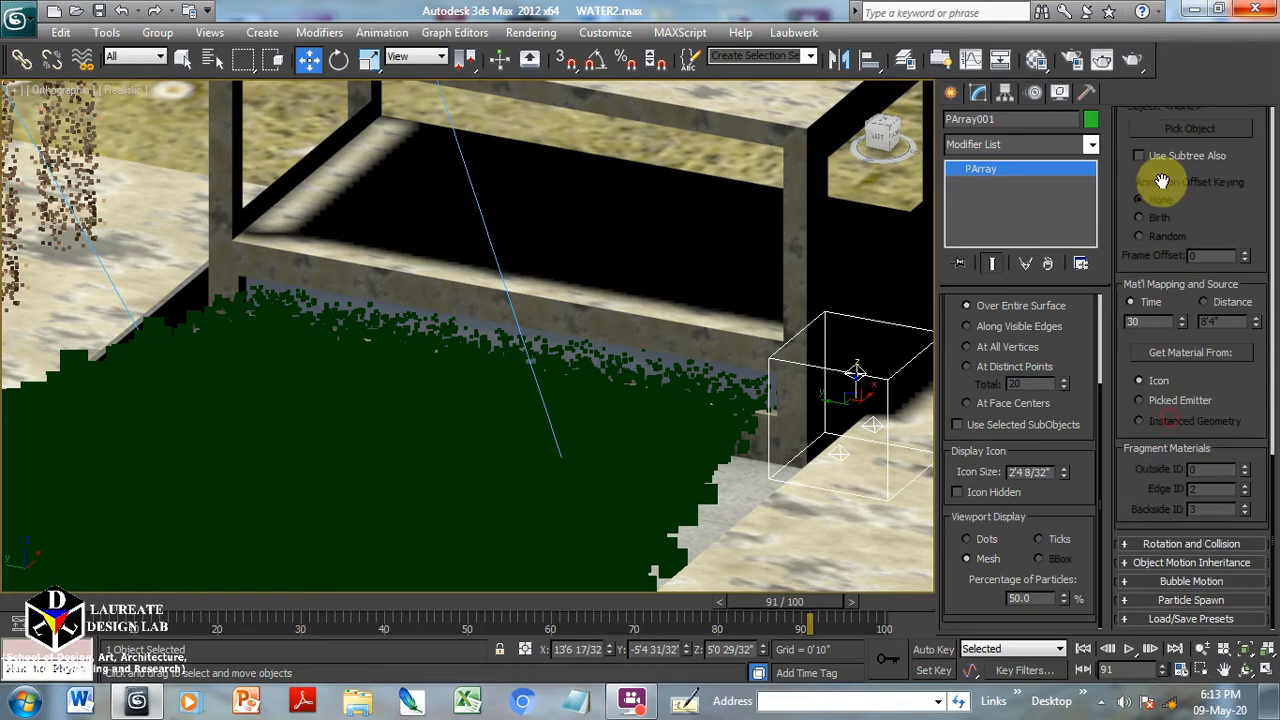
click(1155, 544)
text(1)
click(1197, 250)
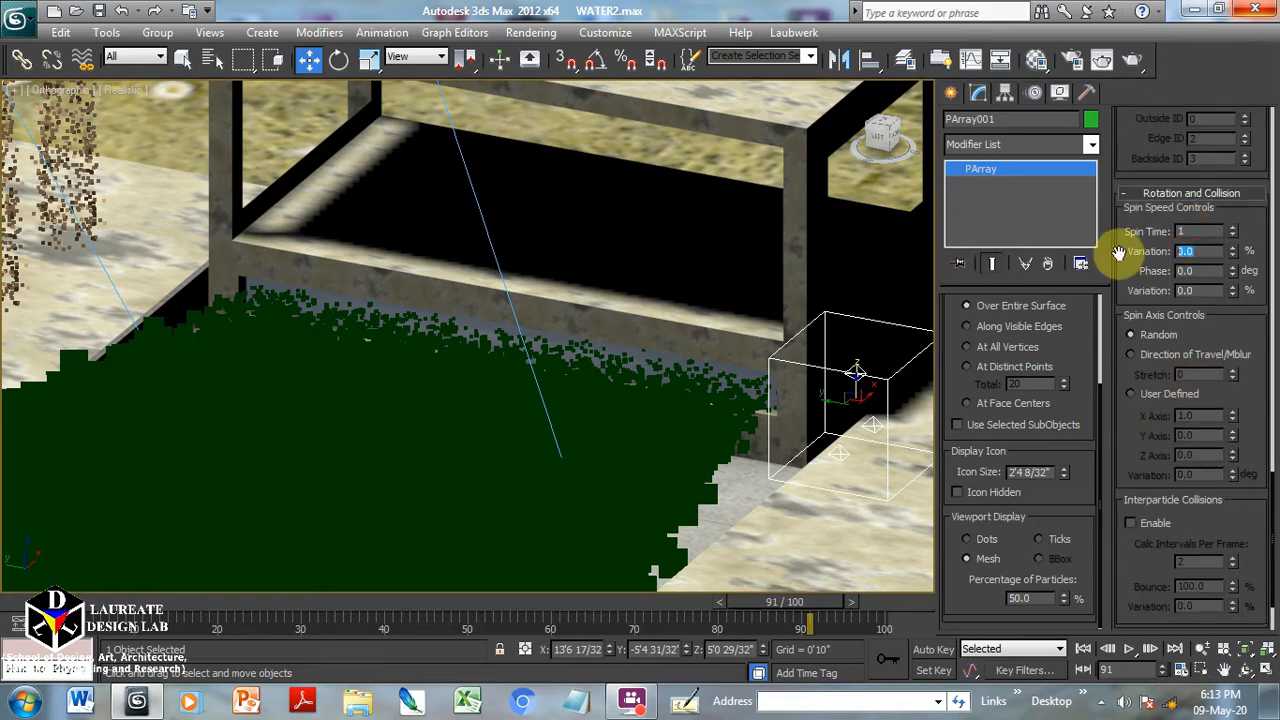
text(2)
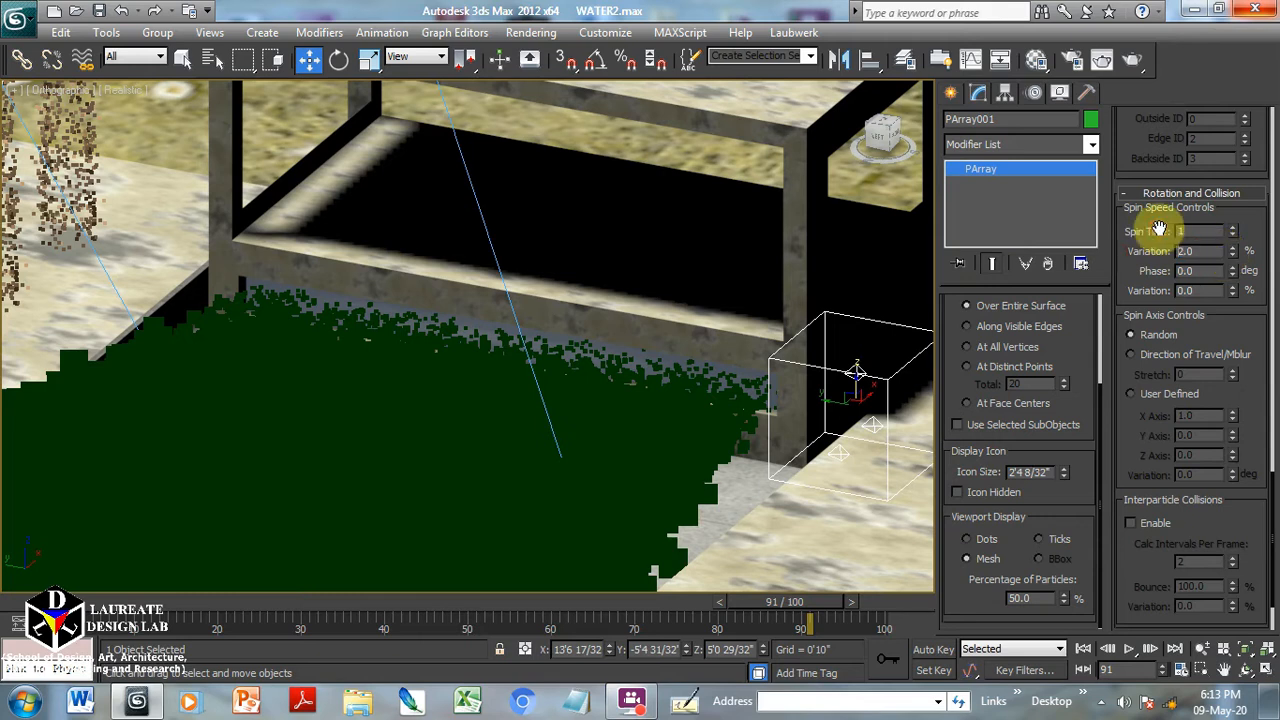
Change the particle array's object color to a light violet-blue.
click(1091, 121)
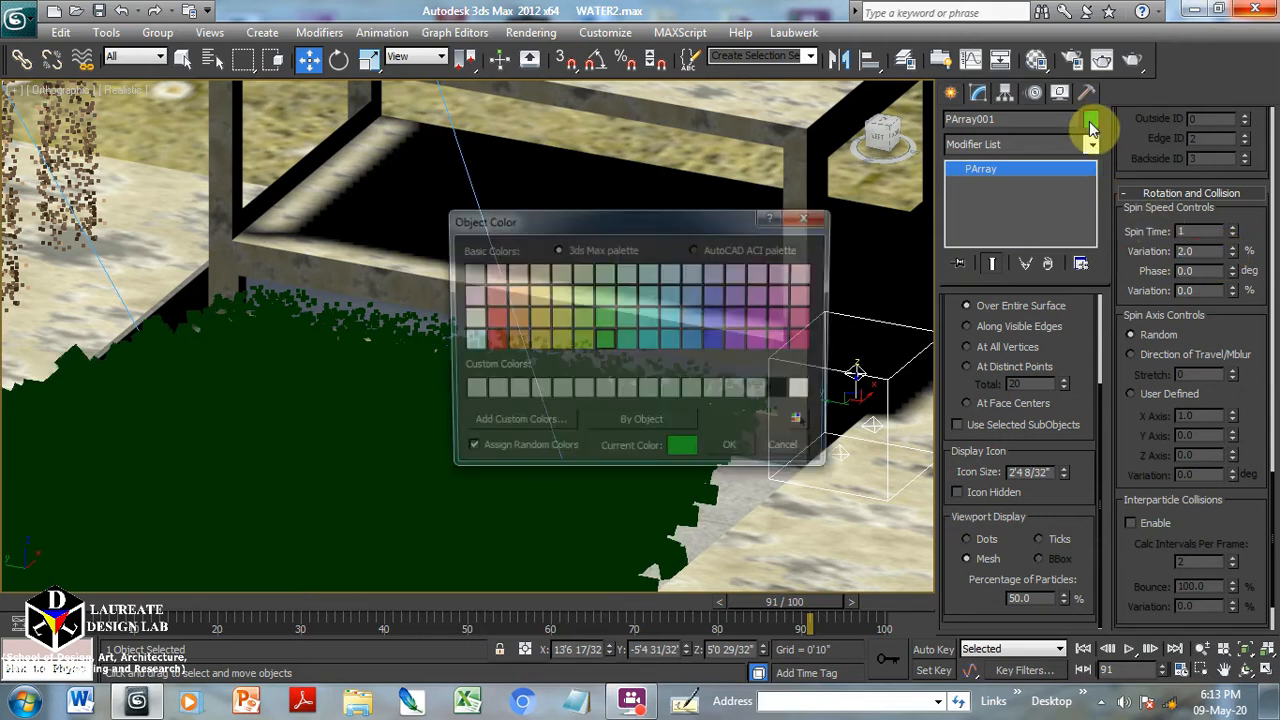
key(m)
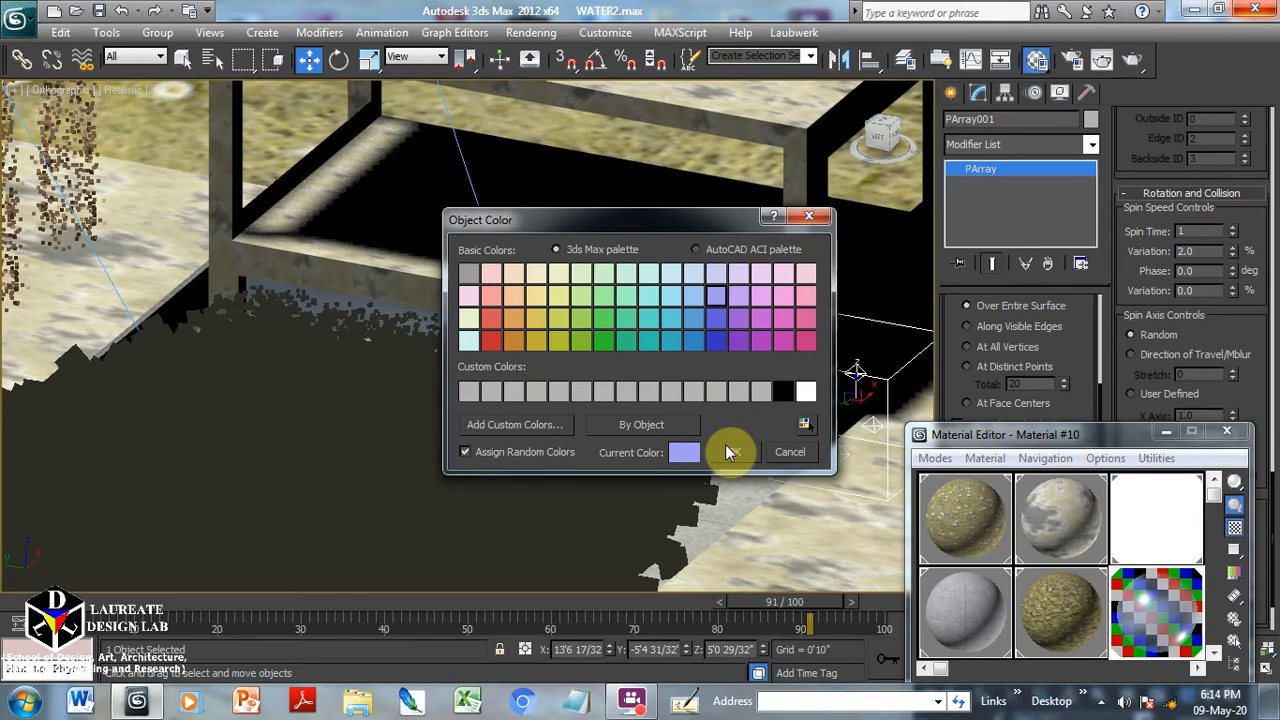
click(733, 451)
drag(1094, 444, 914, 95)
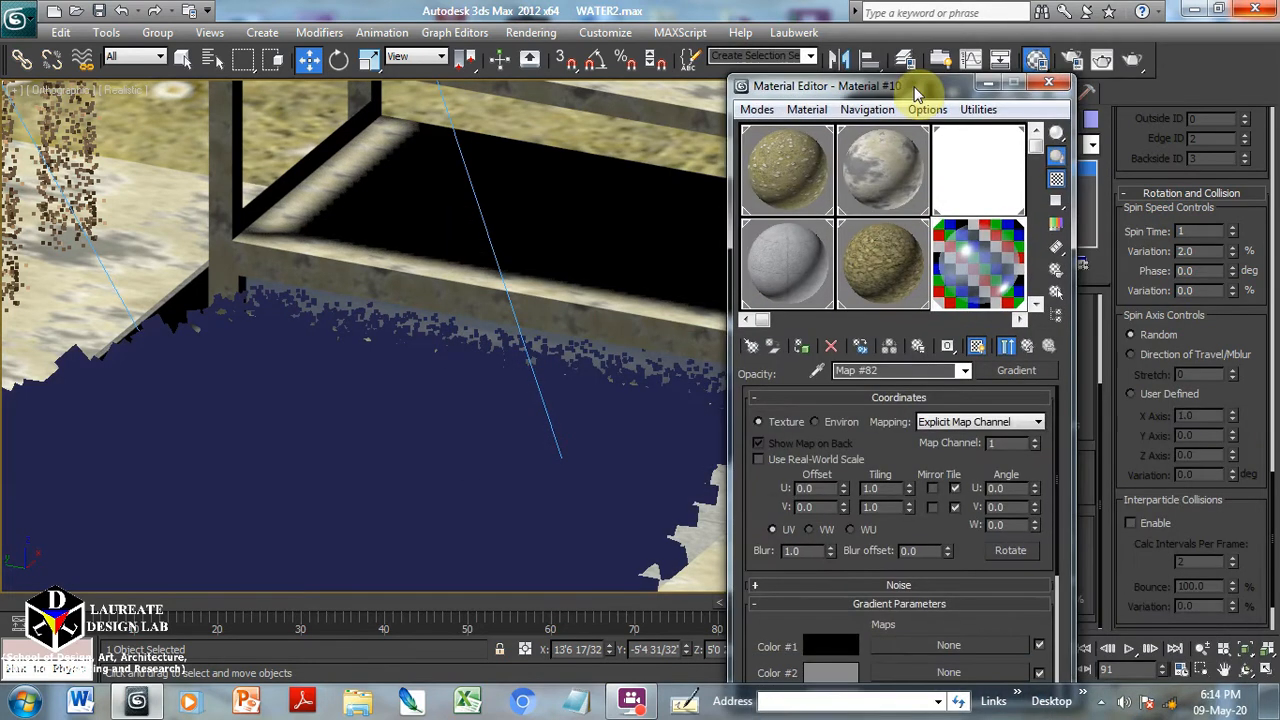
click(1055, 84)
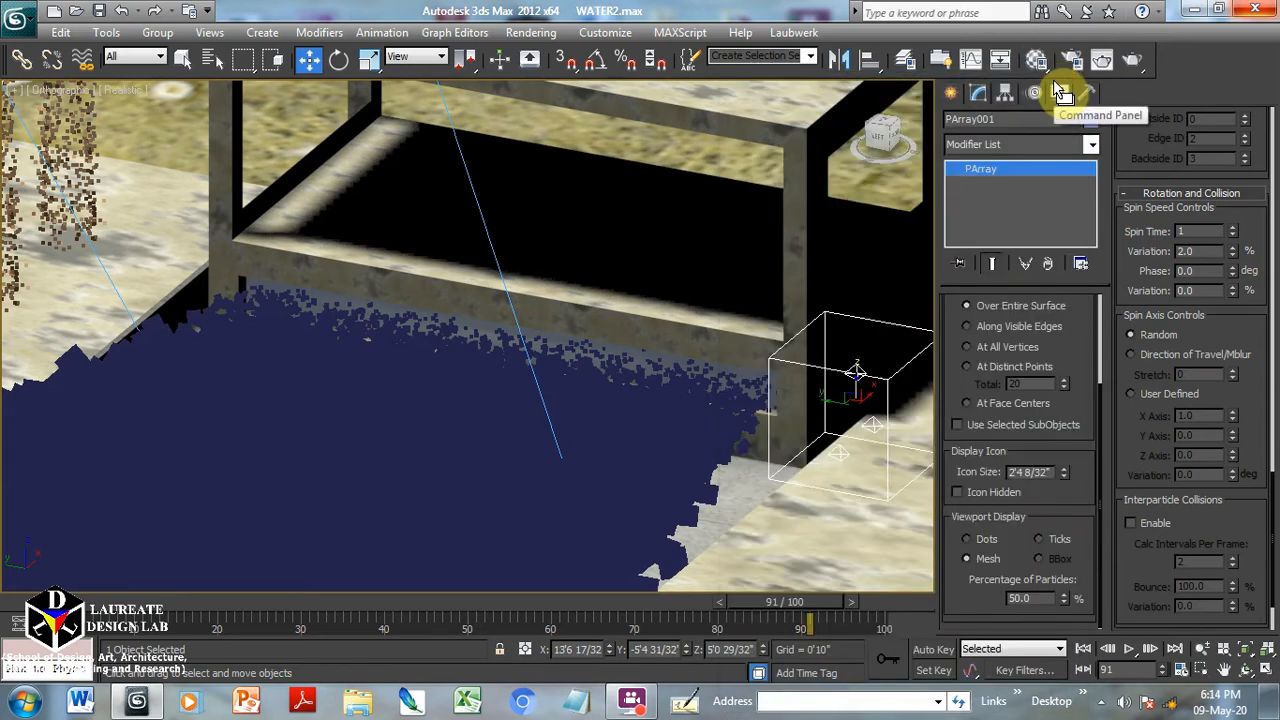
right_click(708, 418)
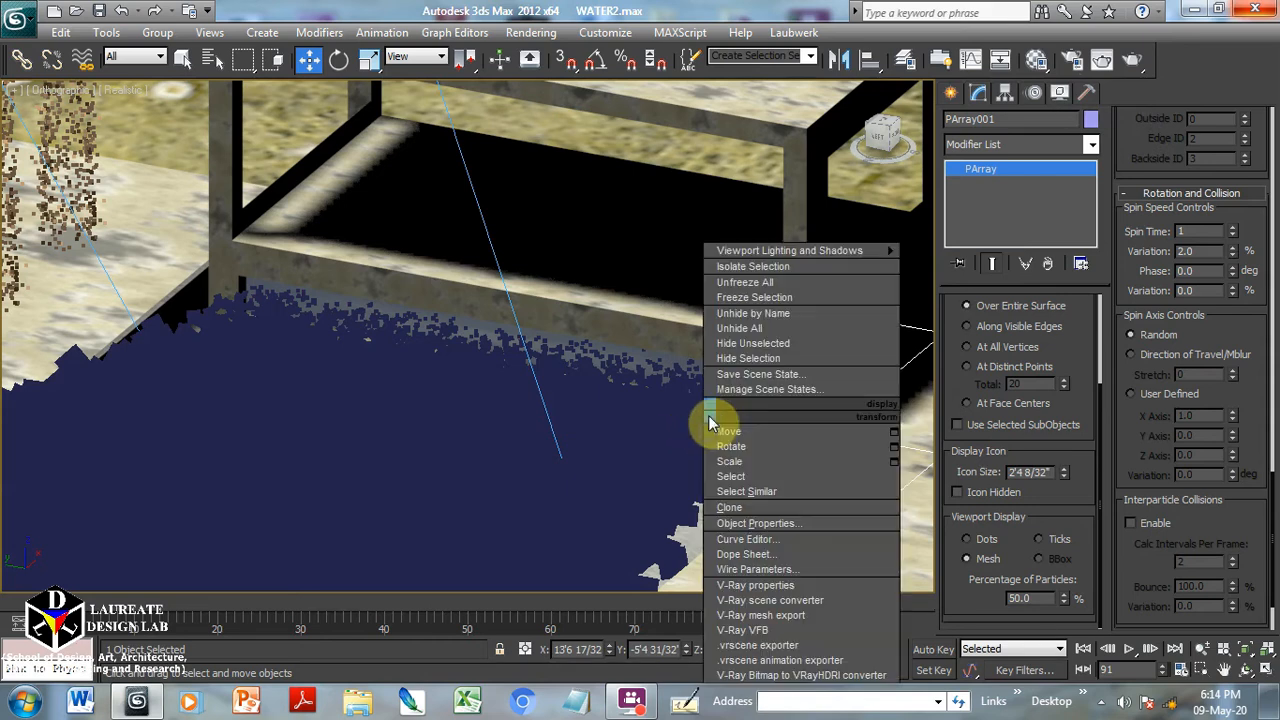
click(749, 345)
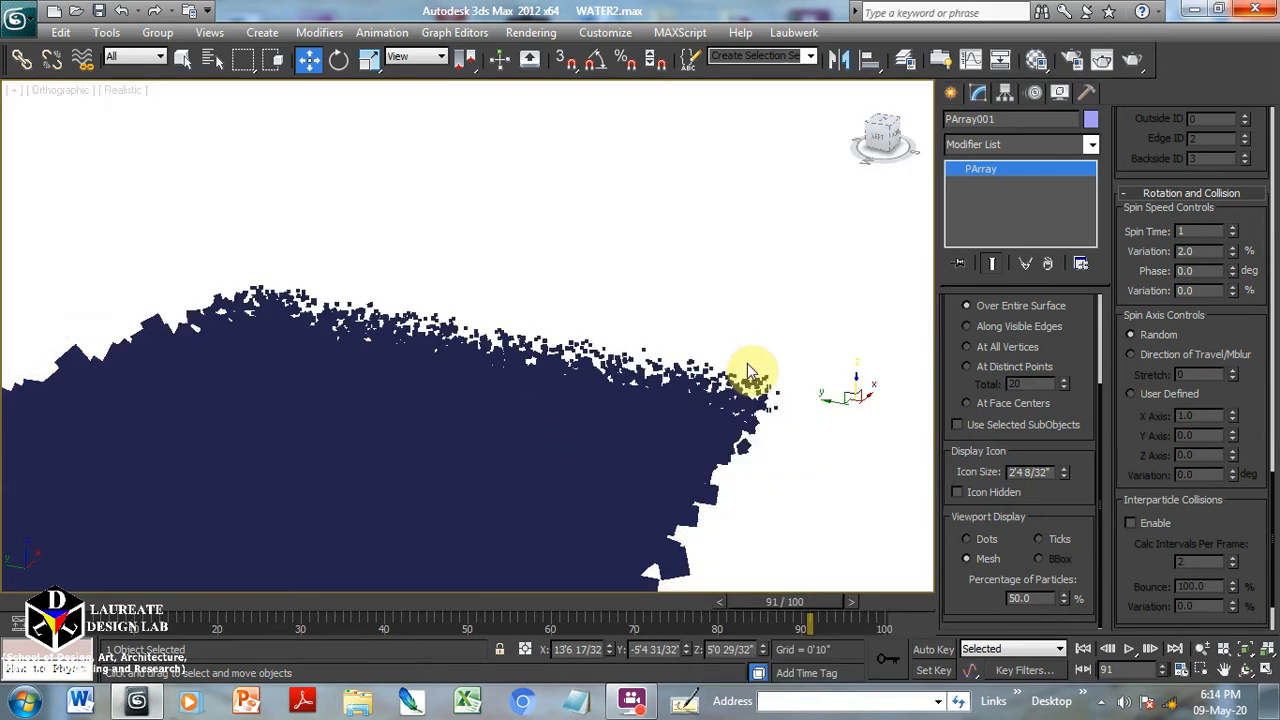
key(F3)
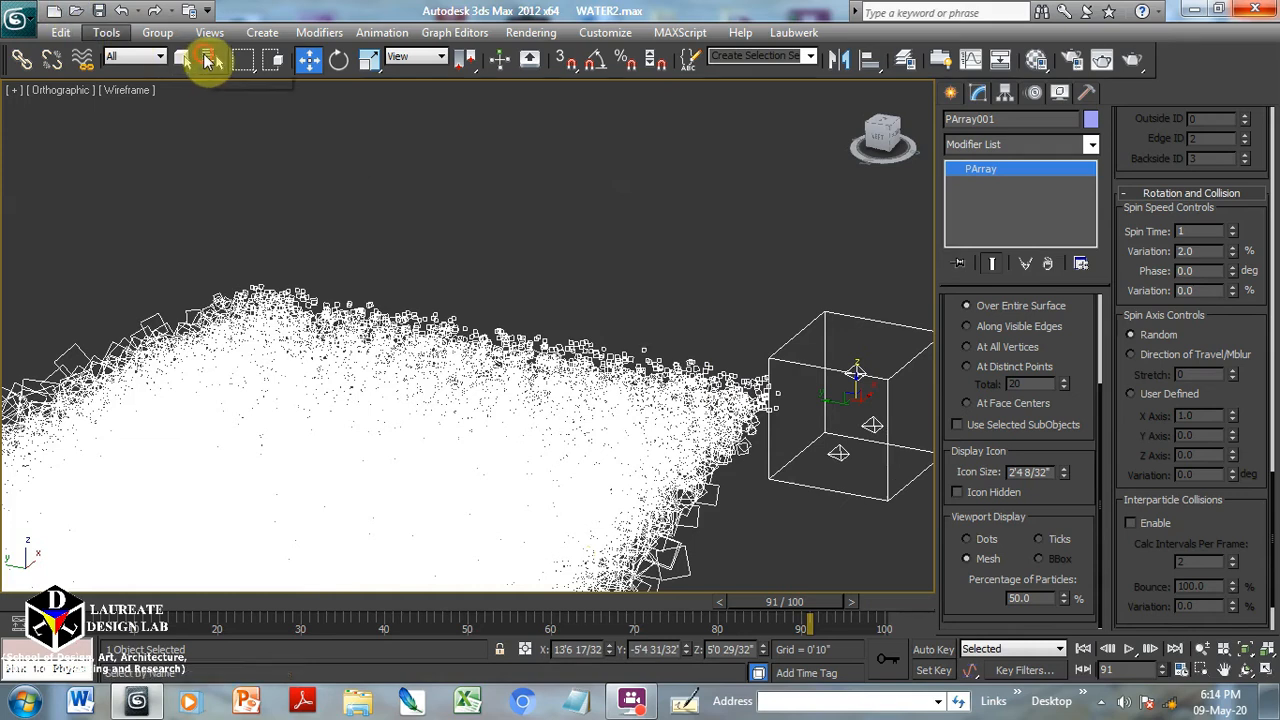
click(205, 62)
click(1046, 105)
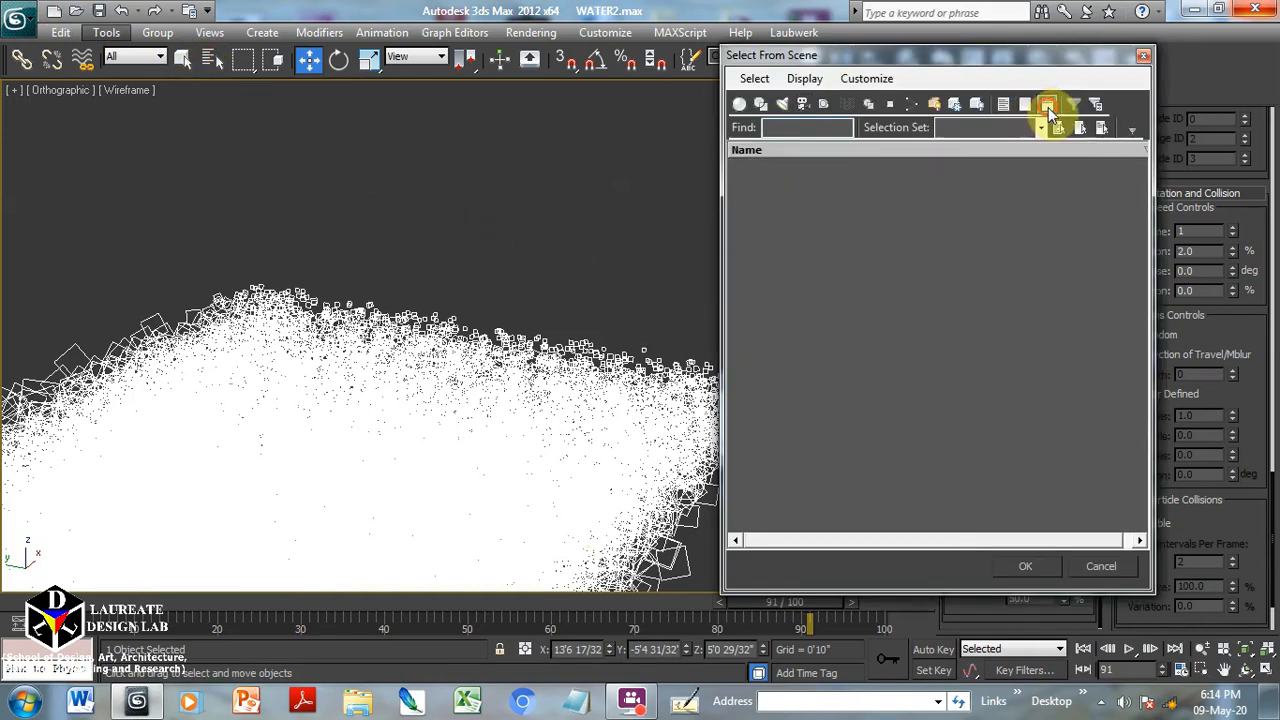
click(1047, 106)
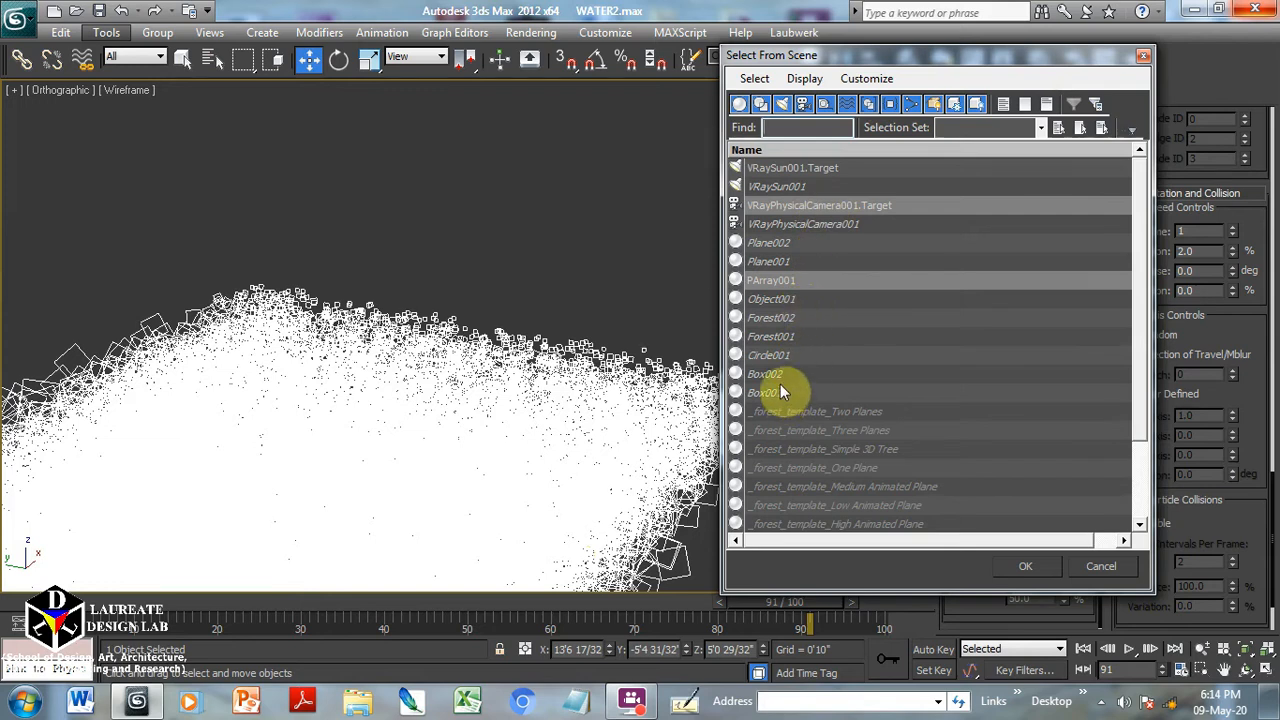
double_click(769, 243)
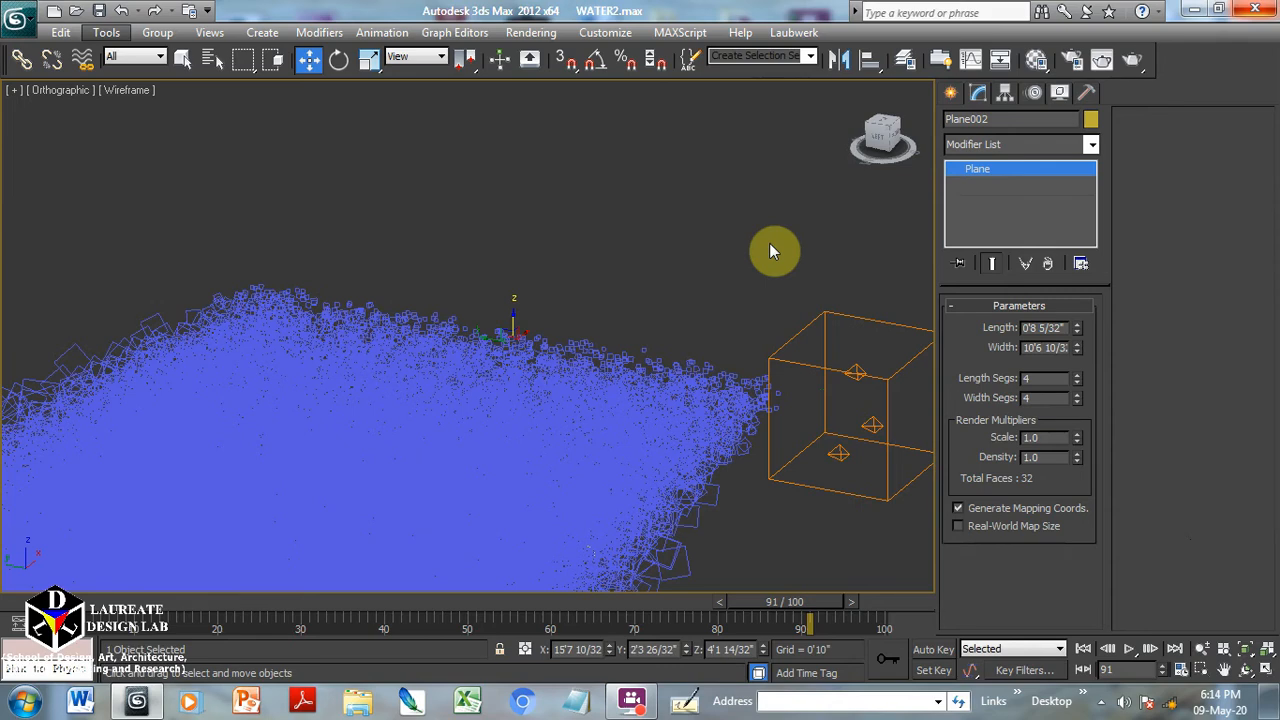
right_click(769, 243)
click(805, 161)
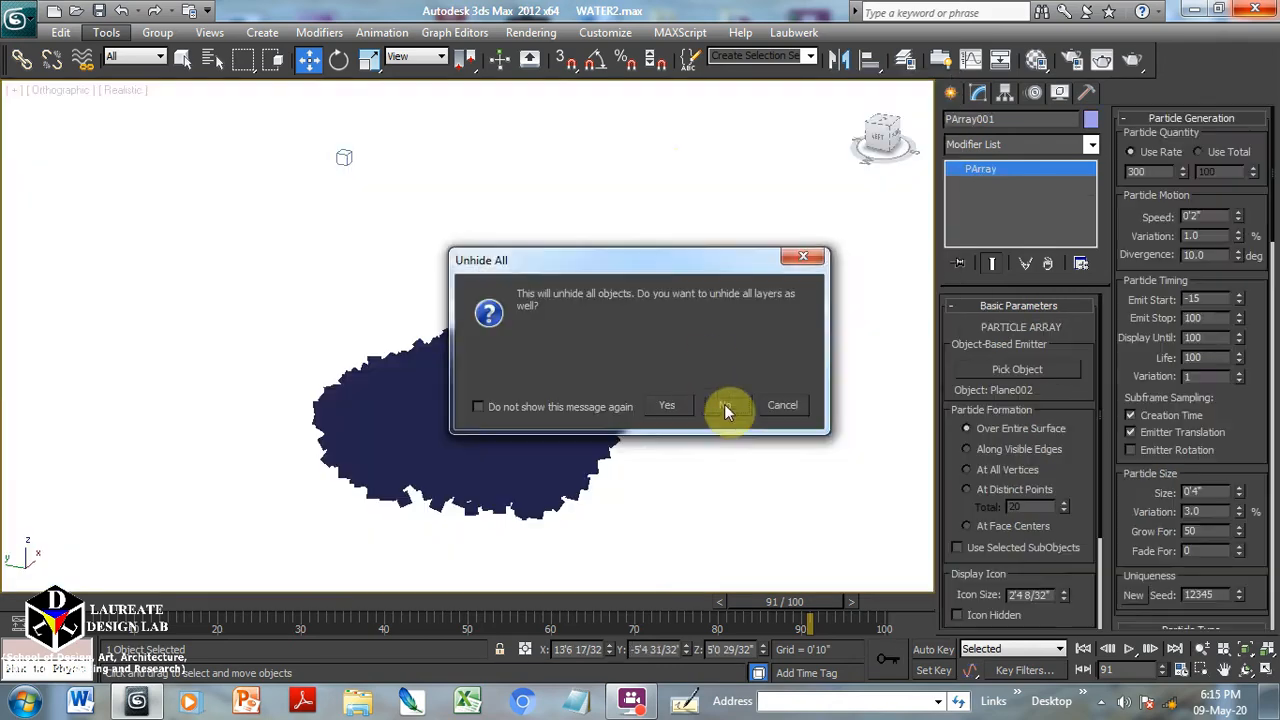
click(726, 407)
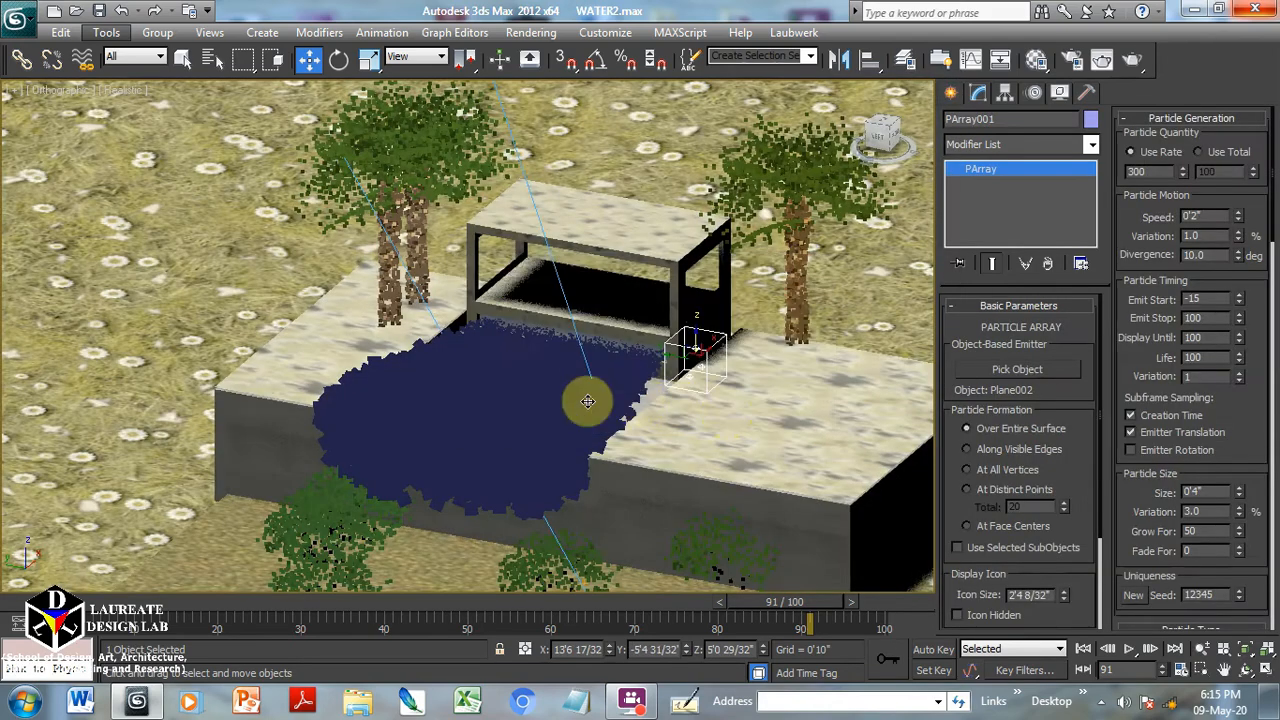
Select the emitter plane together with the particle array, hide all unselected objects and display the view in wireframe.
scroll(720, 352, up, 5)
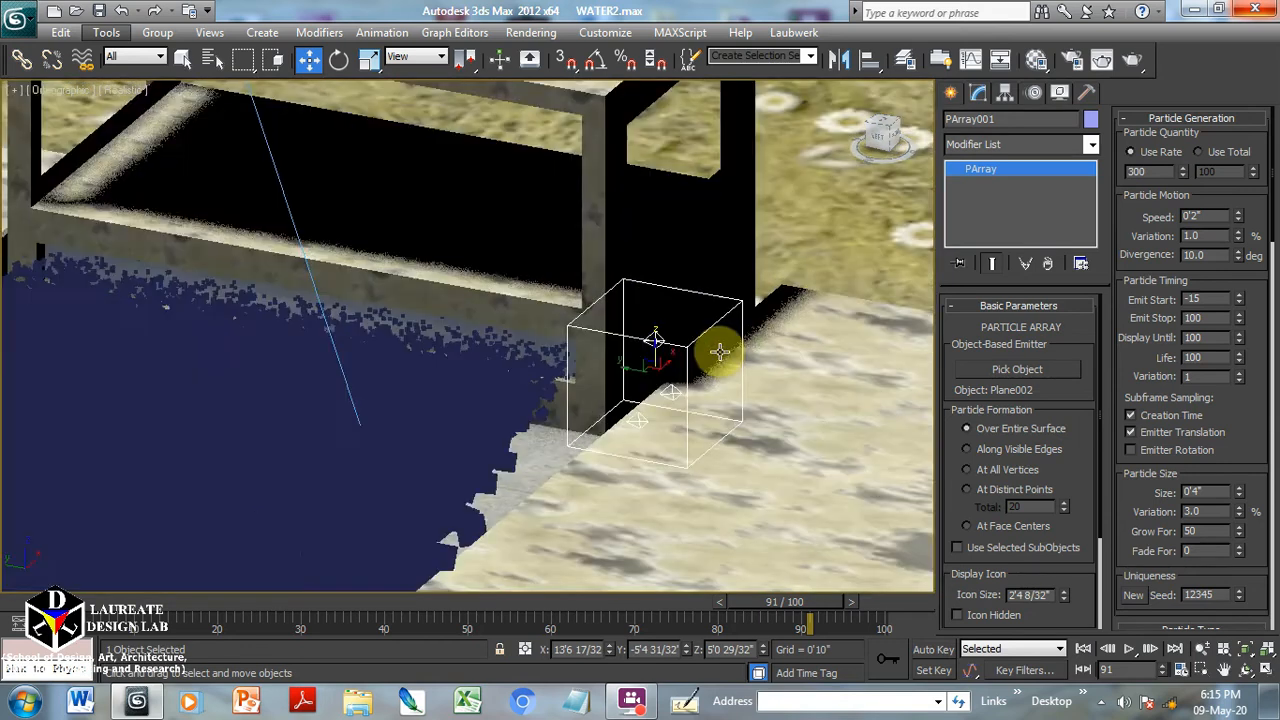
scroll(720, 352, up, 2)
middle_drag(671, 364, 682, 407)
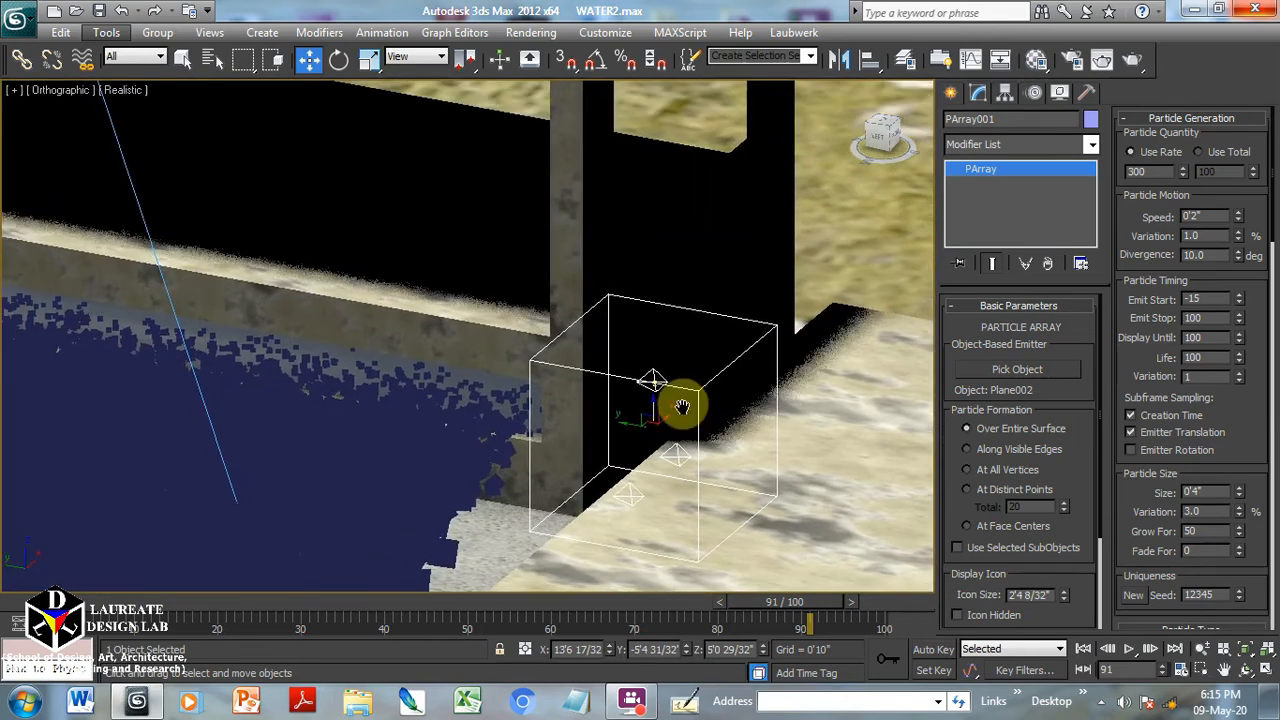
middle_drag(537, 423, 566, 423)
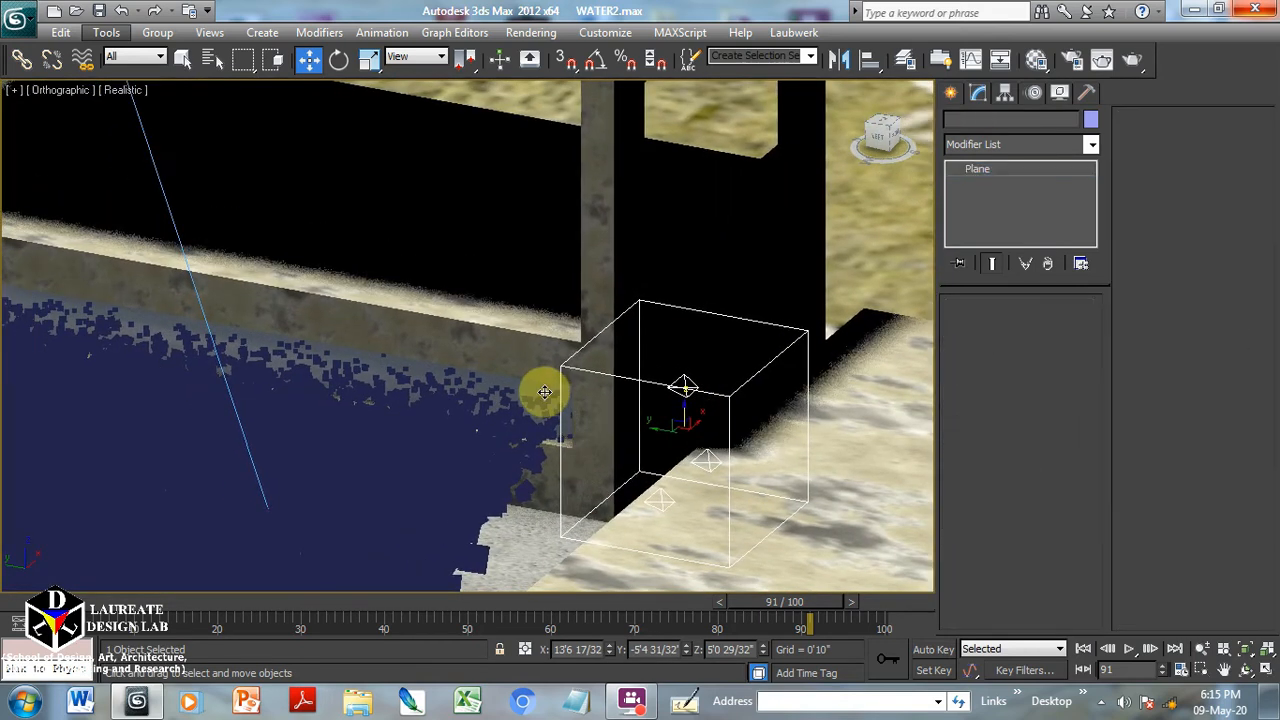
click(544, 392)
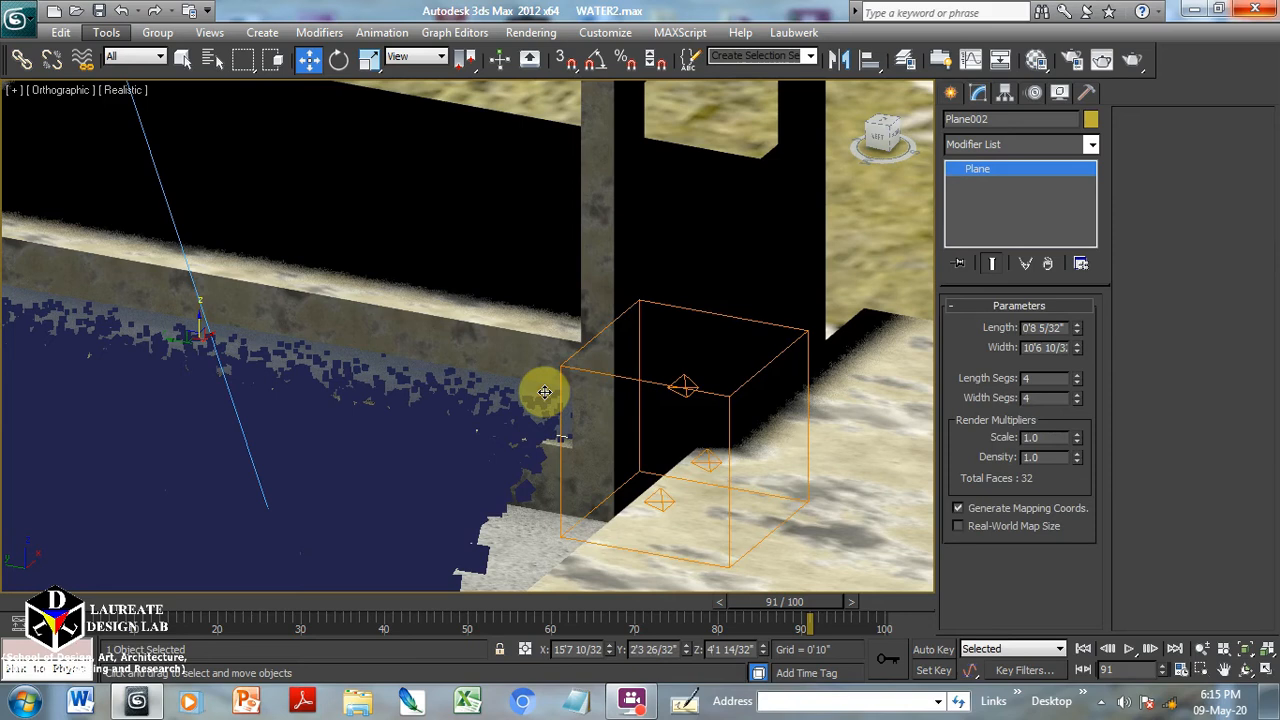
ctrl+click(684, 389)
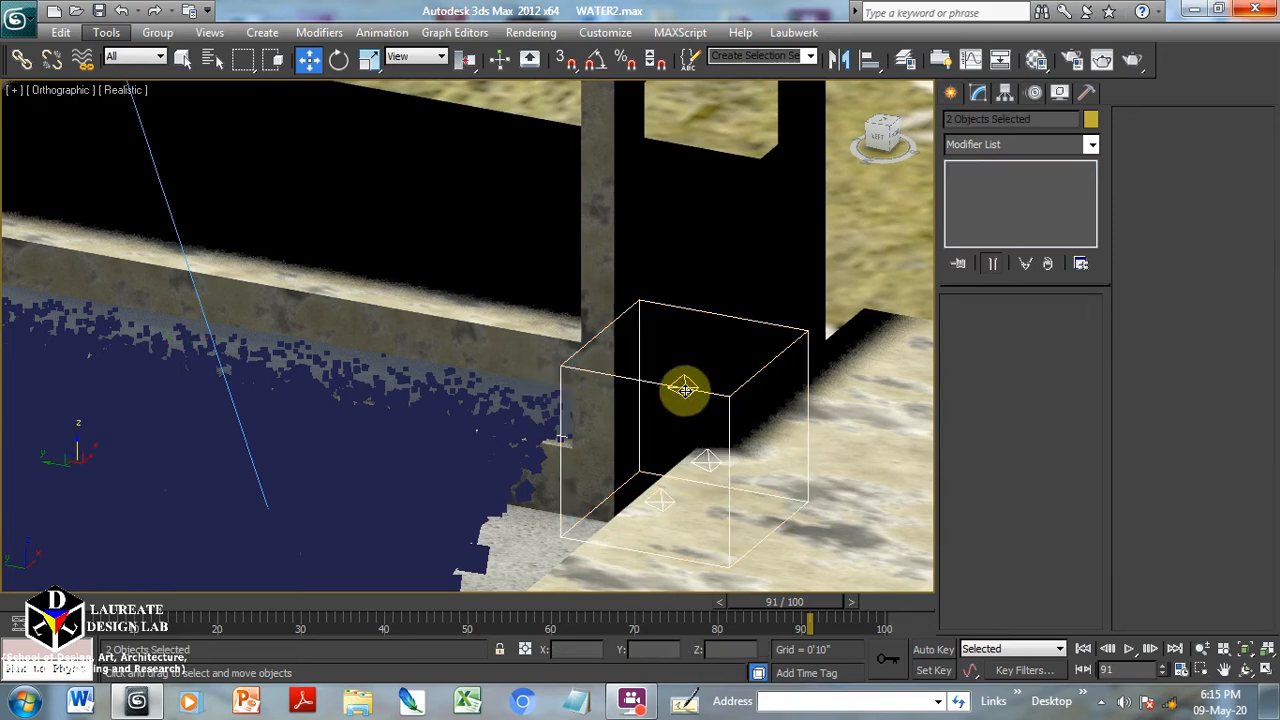
right_click(549, 400)
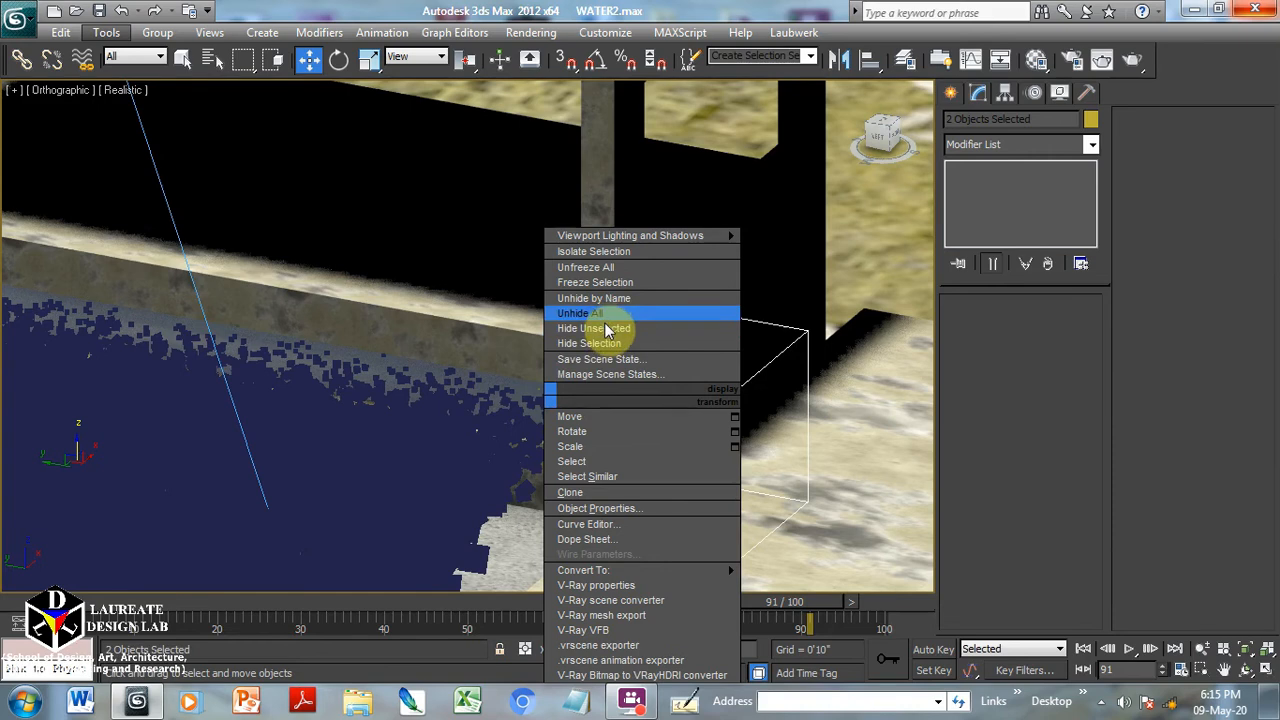
click(606, 328)
scroll(612, 341, down, 5)
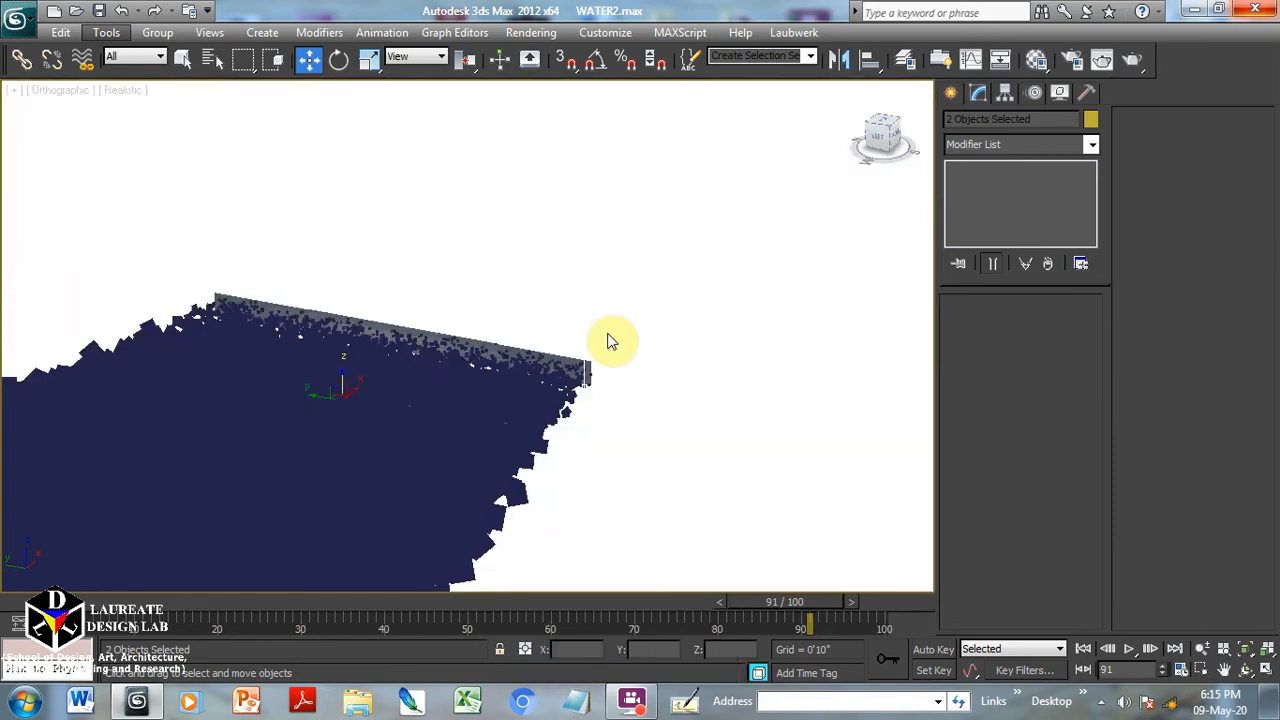
key(F3)
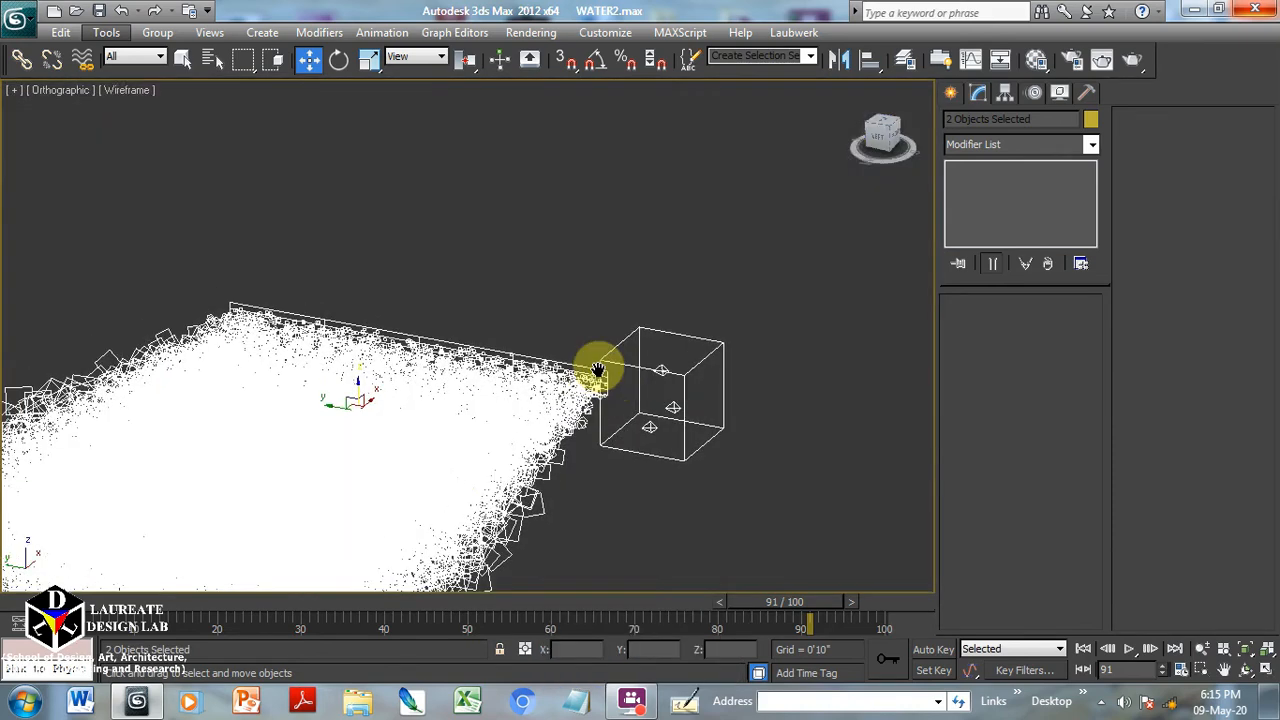
Create a planar Gravity space warp beside the emitter plane in the top view, with an icon size of about 5'4".
key(t)
middle_drag(597, 369, 562, 360)
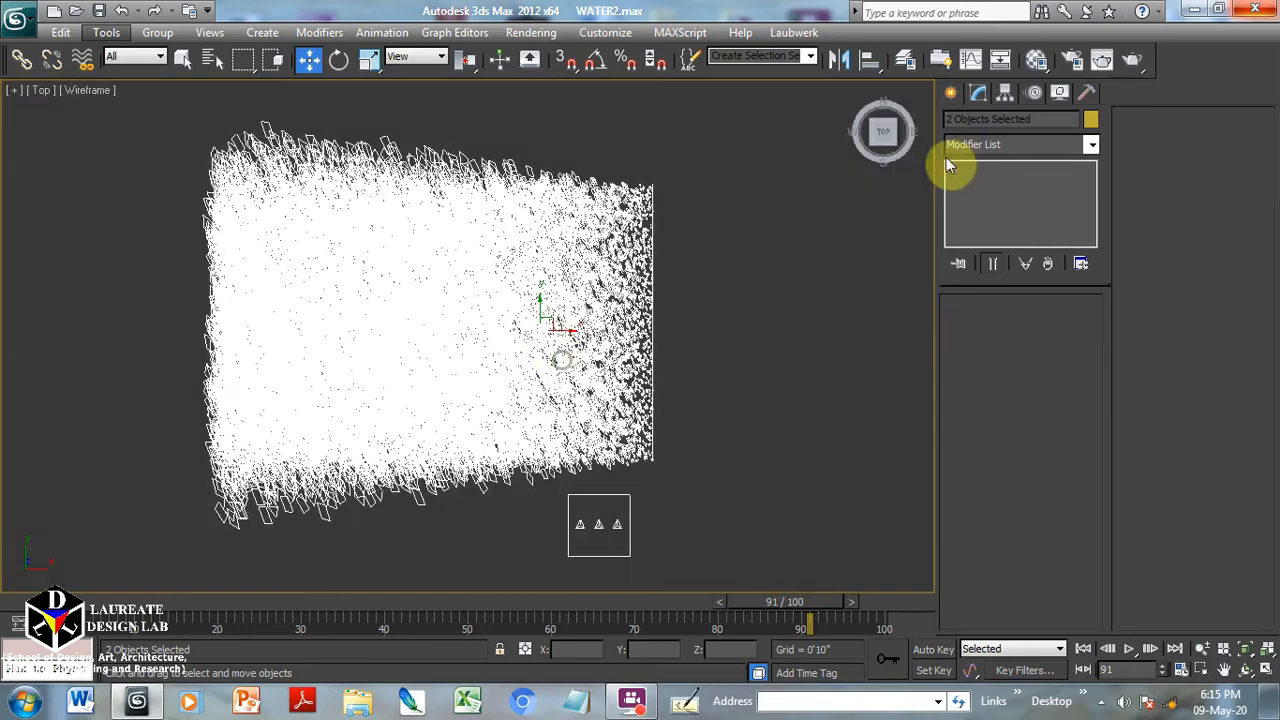
click(951, 96)
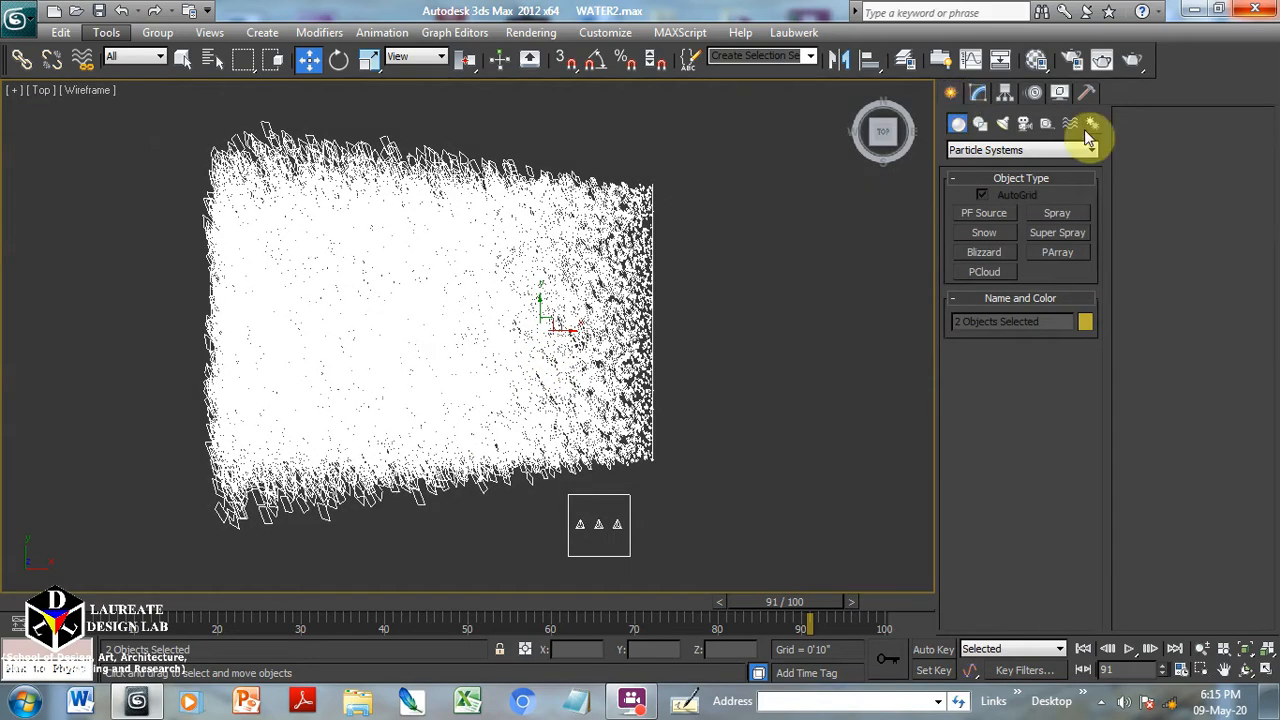
click(1069, 123)
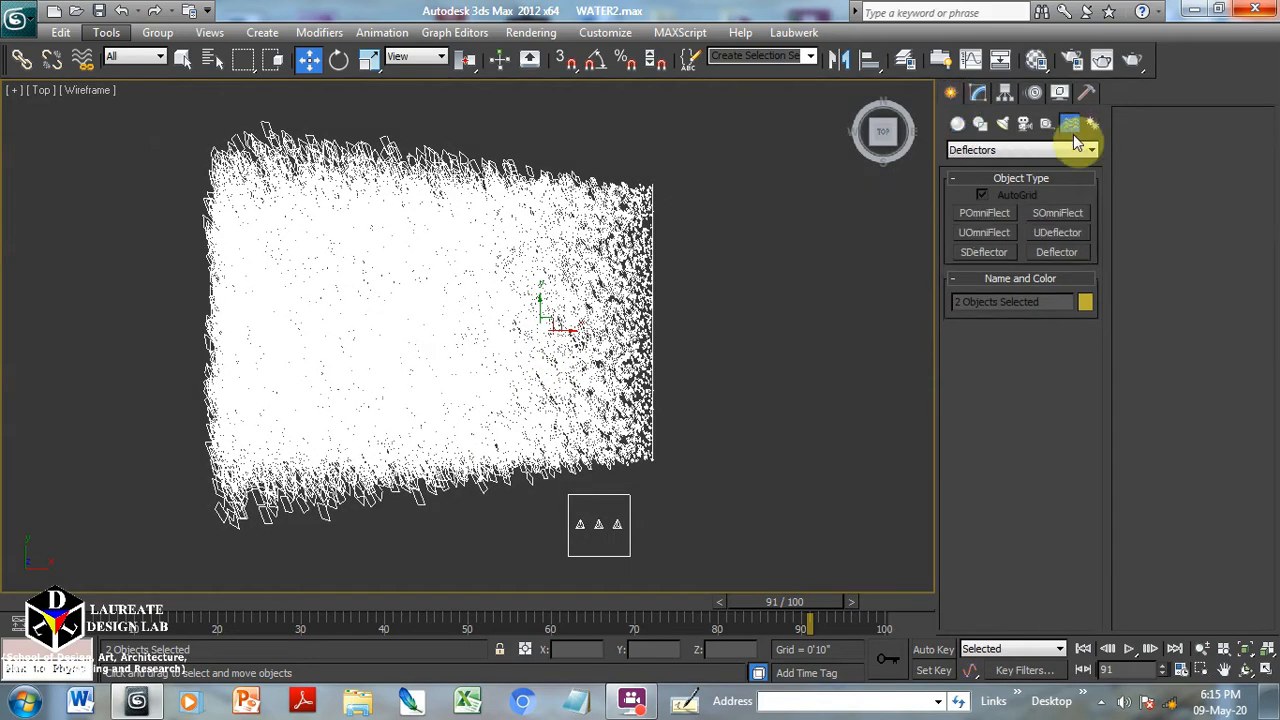
click(1085, 150)
click(1013, 163)
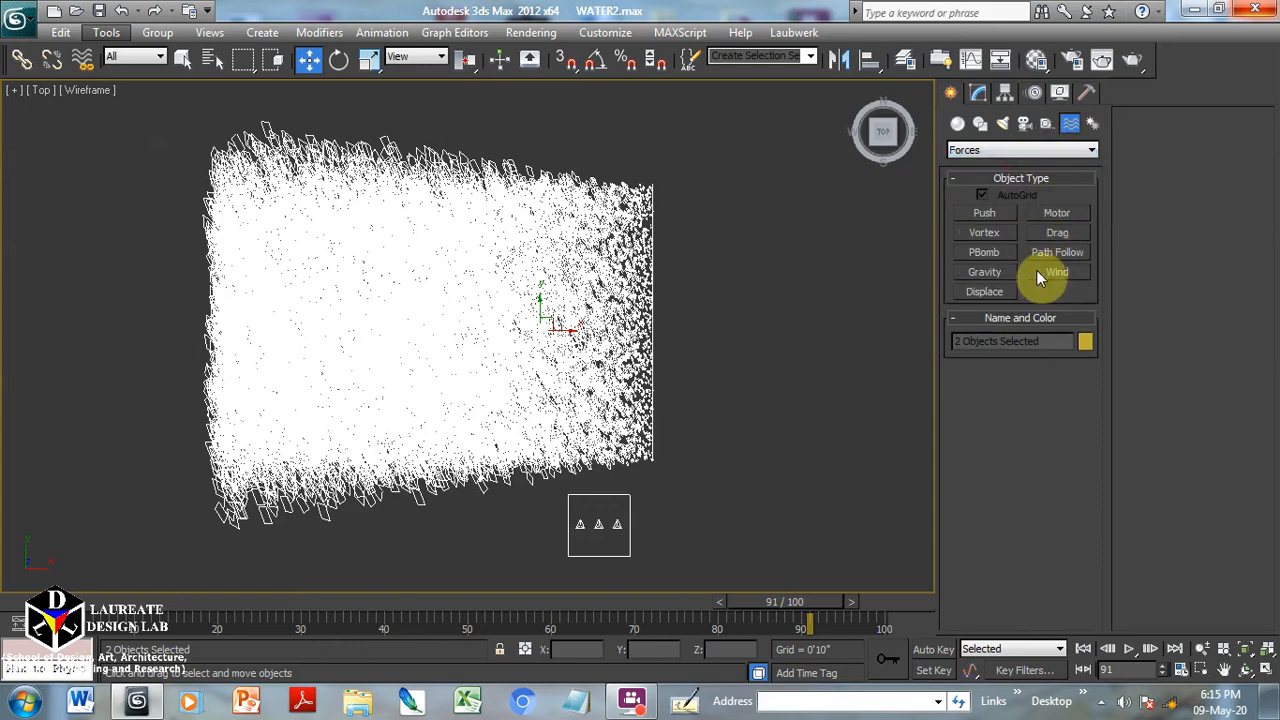
click(984, 272)
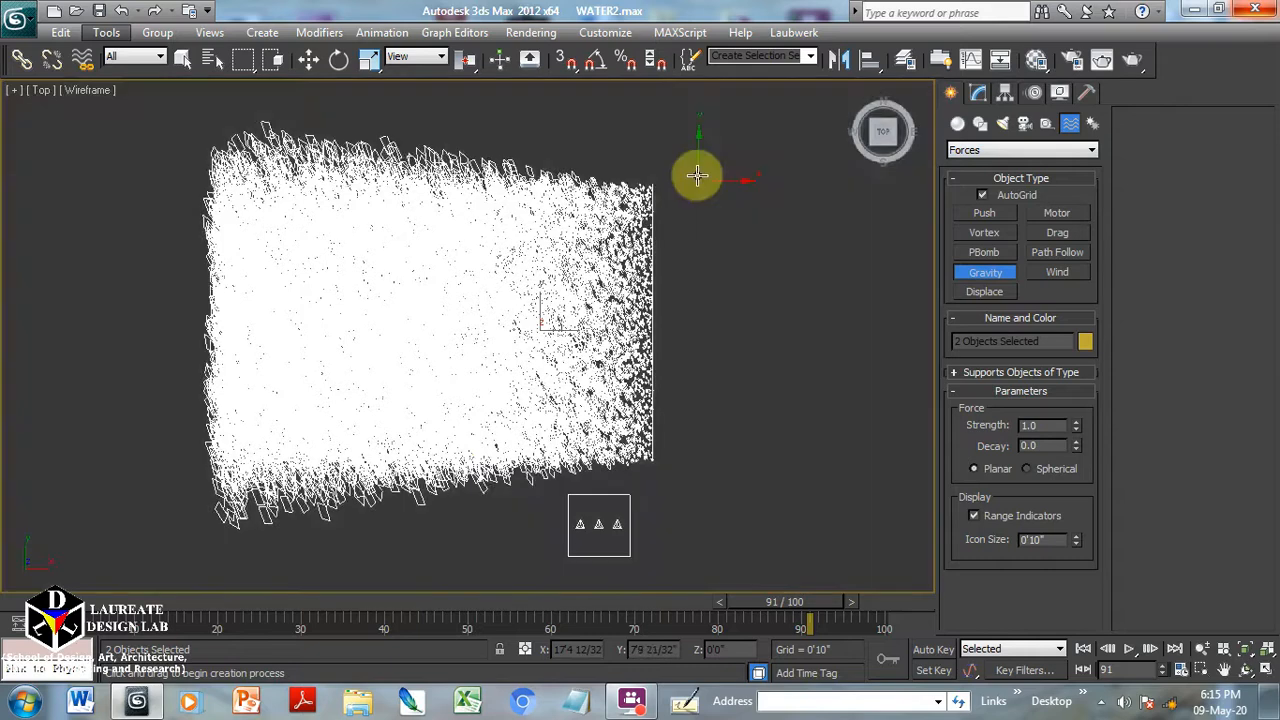
drag(697, 176, 820, 338)
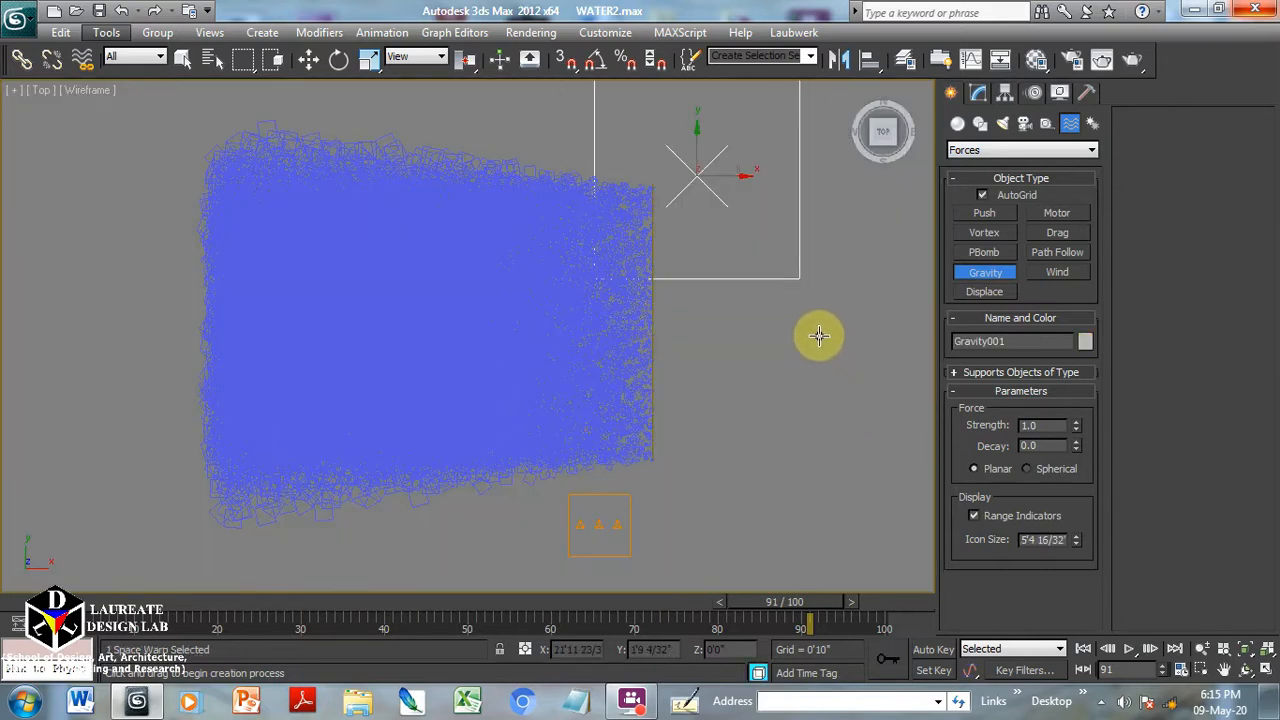
Move the gravity warp alongside the middle of the emitter plane and raise it above the particles to about Z 7'1".
key(w)
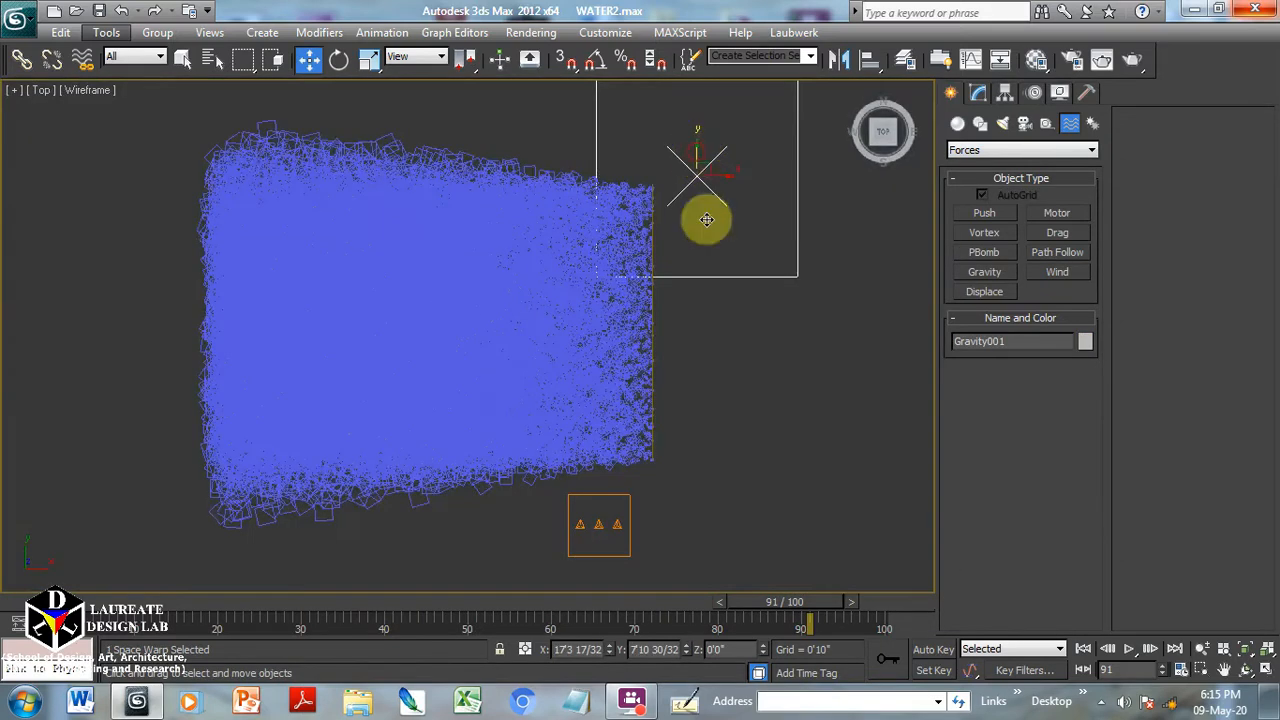
drag(706, 219, 707, 288)
key(f)
scroll(669, 460, down, 5)
drag(697, 369, 701, 278)
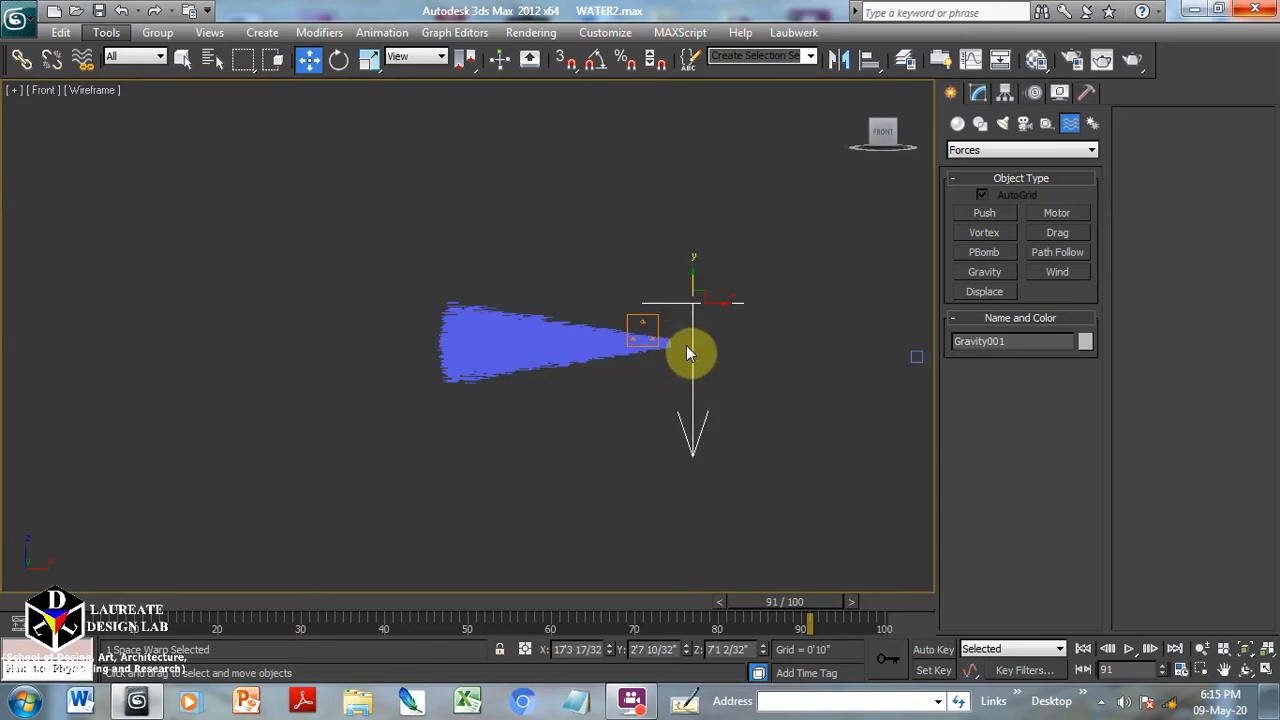
Bind the particle array to the gravity space warp.
alt+middle_drag(694, 351, 761, 411)
scroll(700, 380, up, 5)
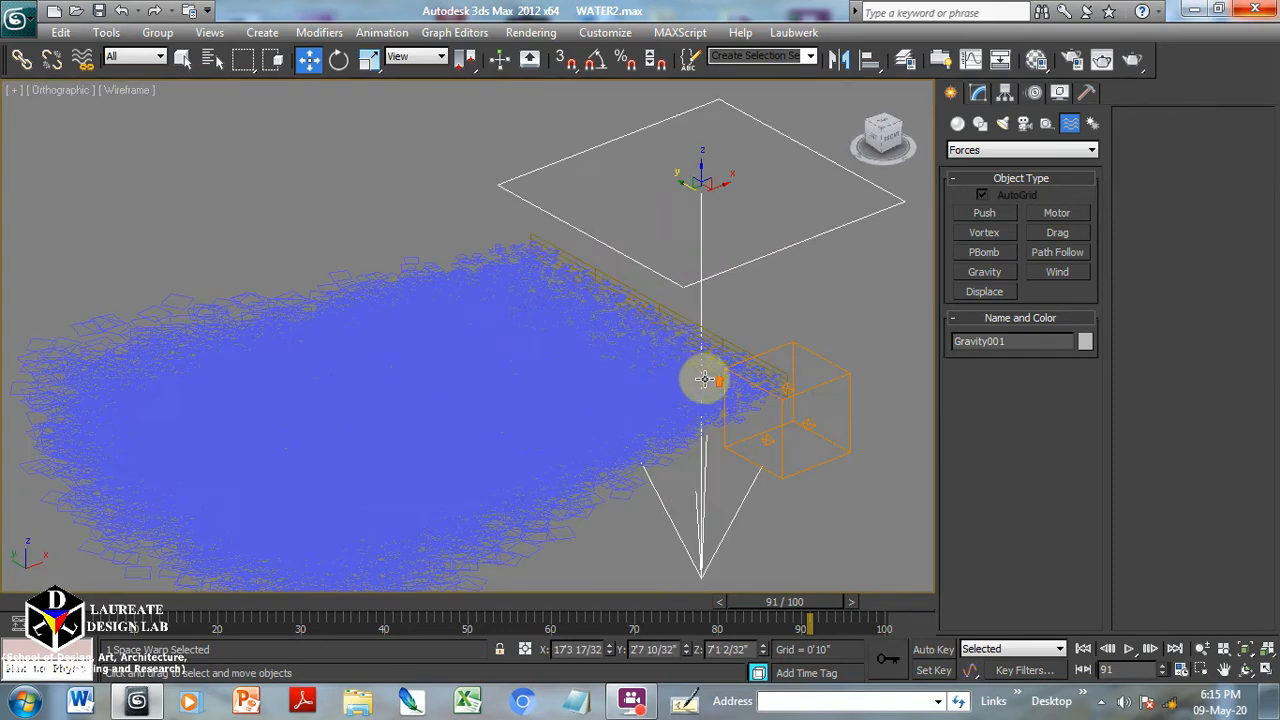
click(83, 59)
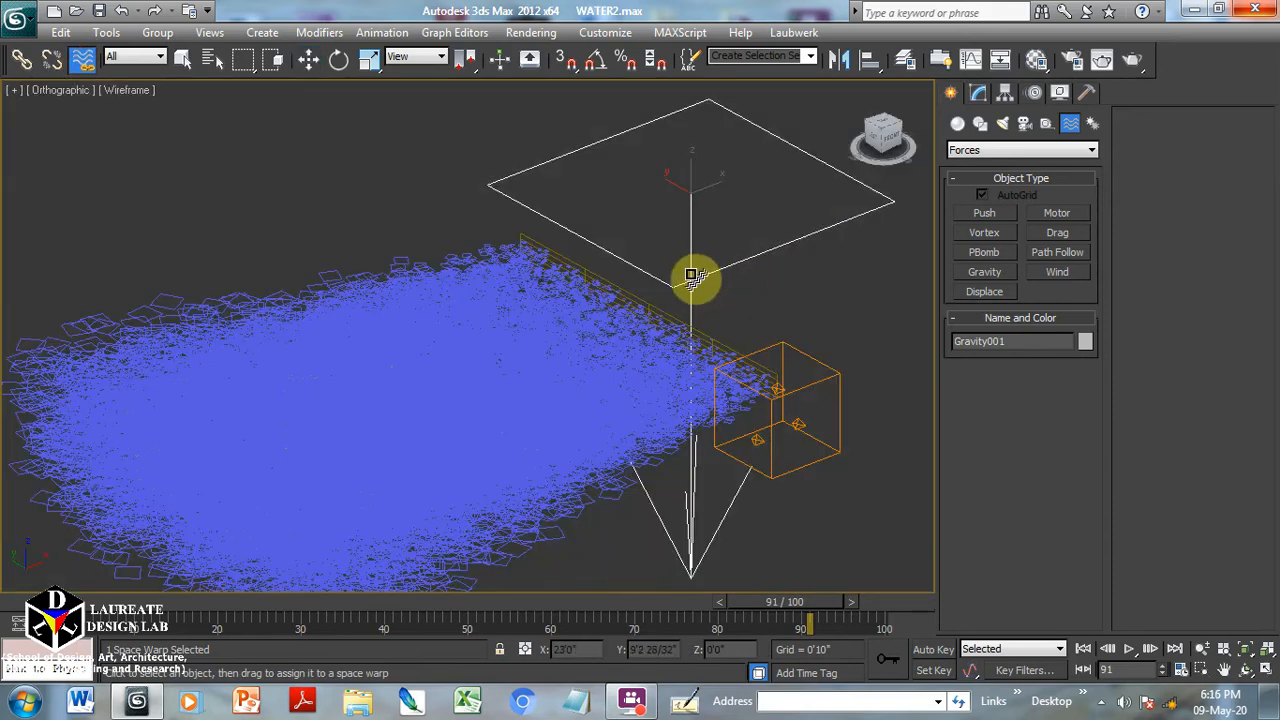
click(817, 382)
drag(817, 382, 813, 381)
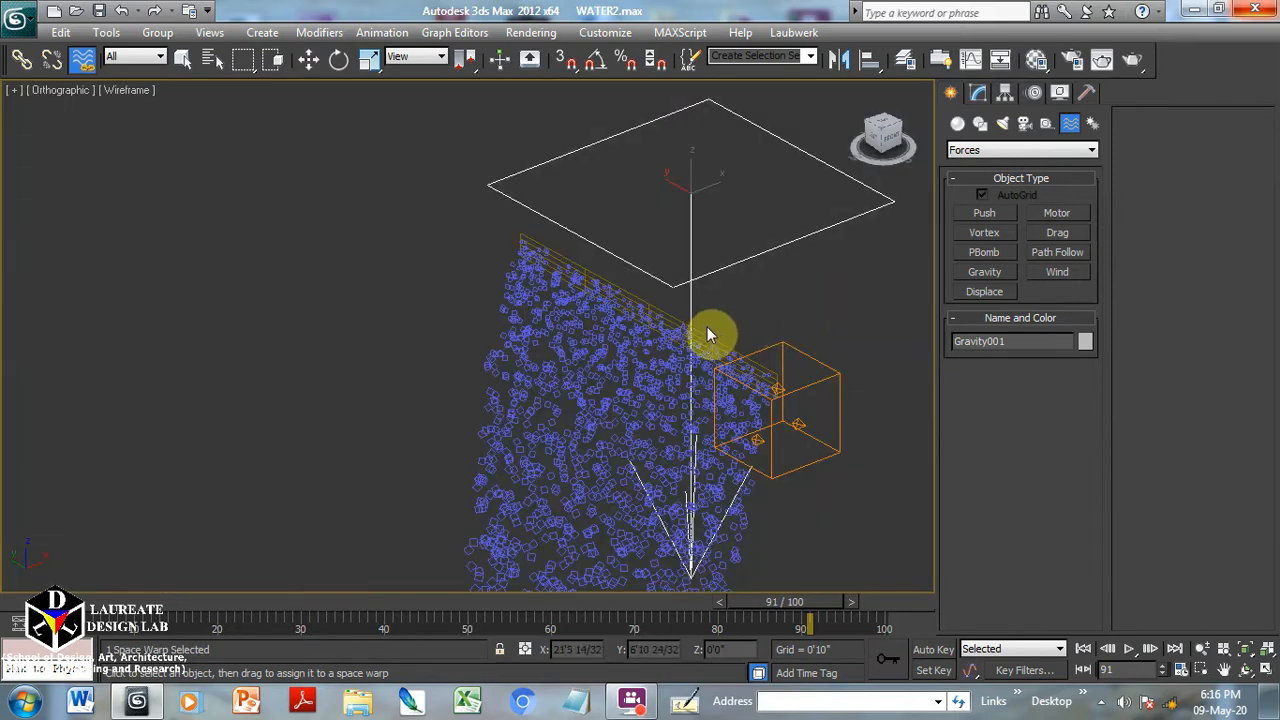
Unhide all objects without unhiding the layers, and return the top view to realistic shading.
key(t)
scroll(691, 323, up, 4)
middle_drag(634, 306, 758, 301)
scroll(719, 288, down, 5)
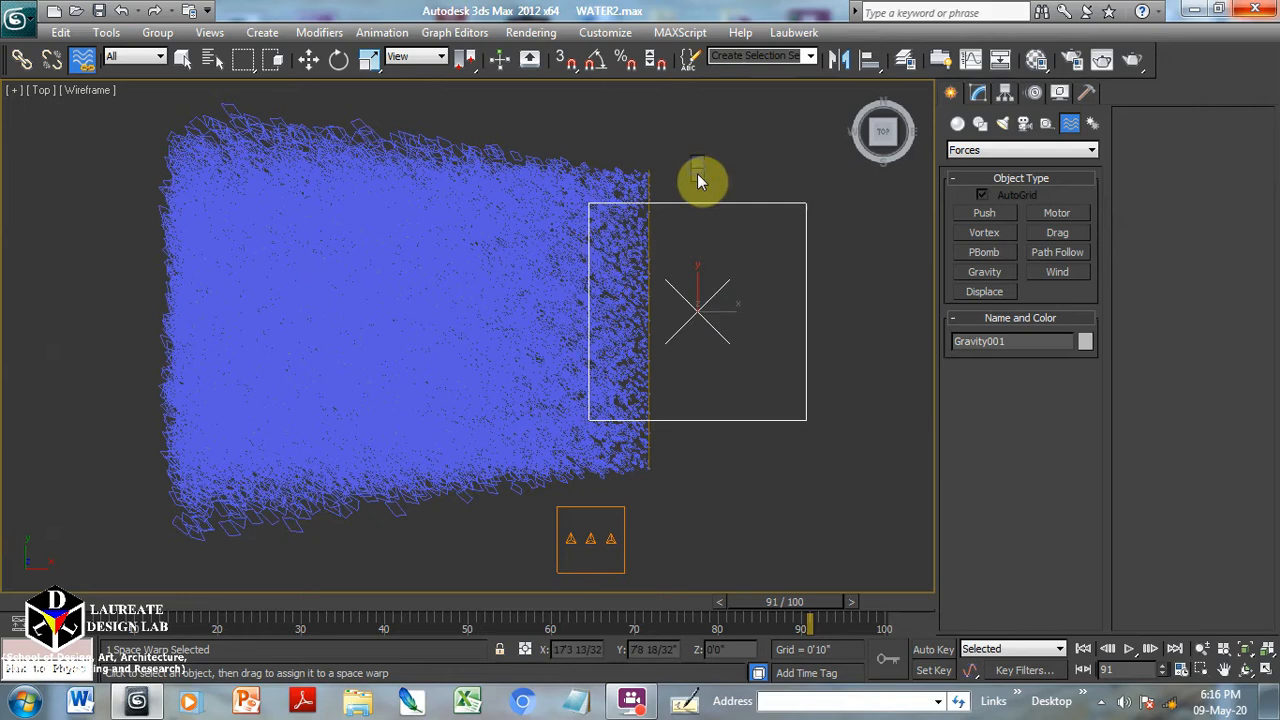
right_click(697, 173)
click(763, 86)
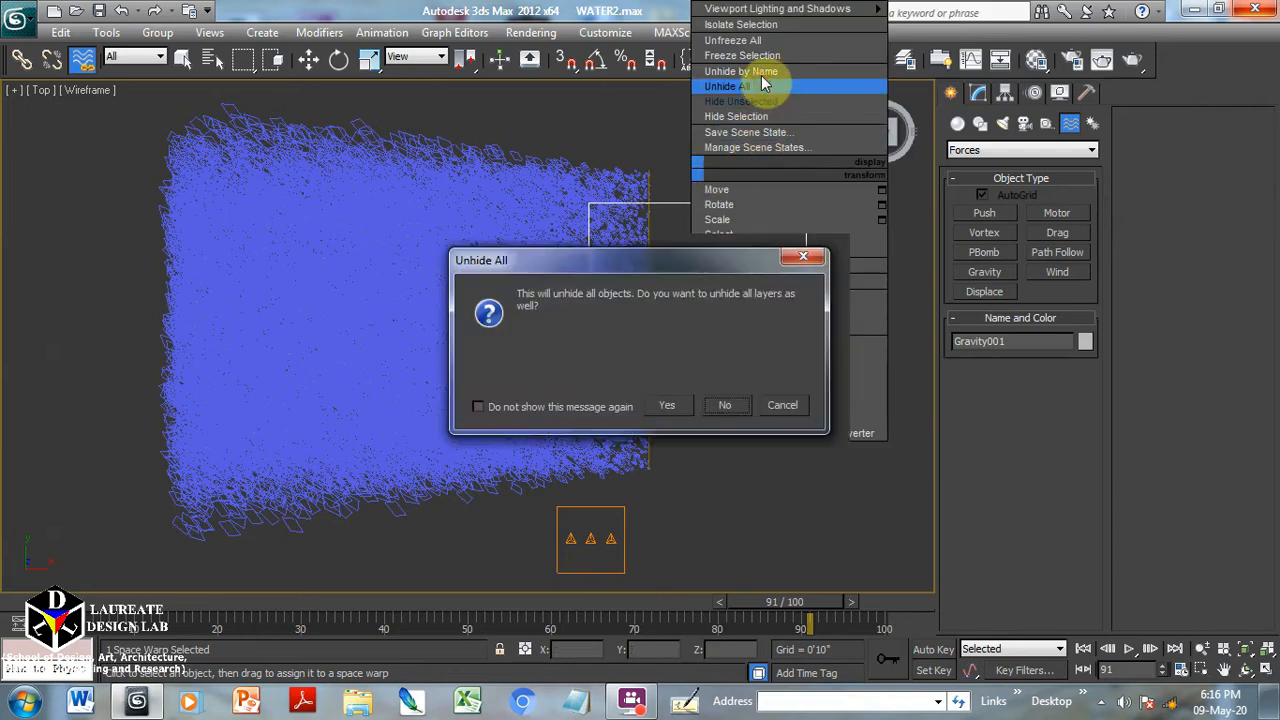
click(727, 405)
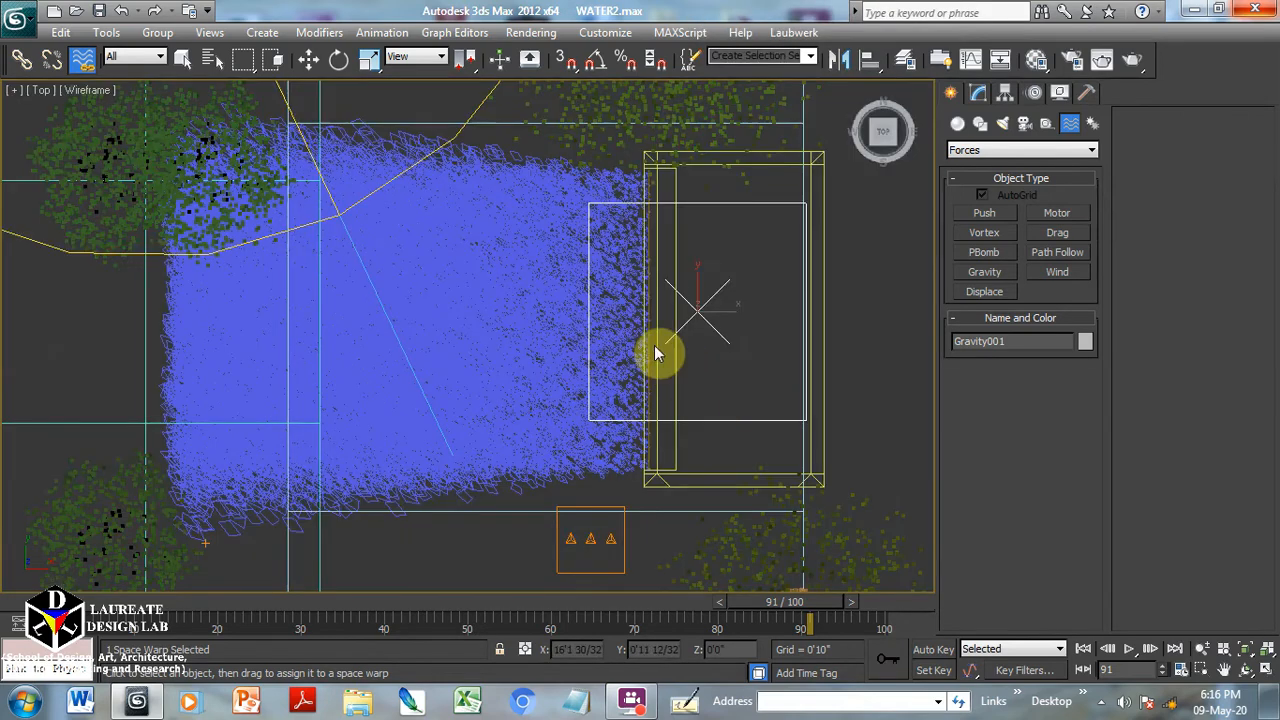
middle_drag(637, 334, 653, 374)
key(F3)
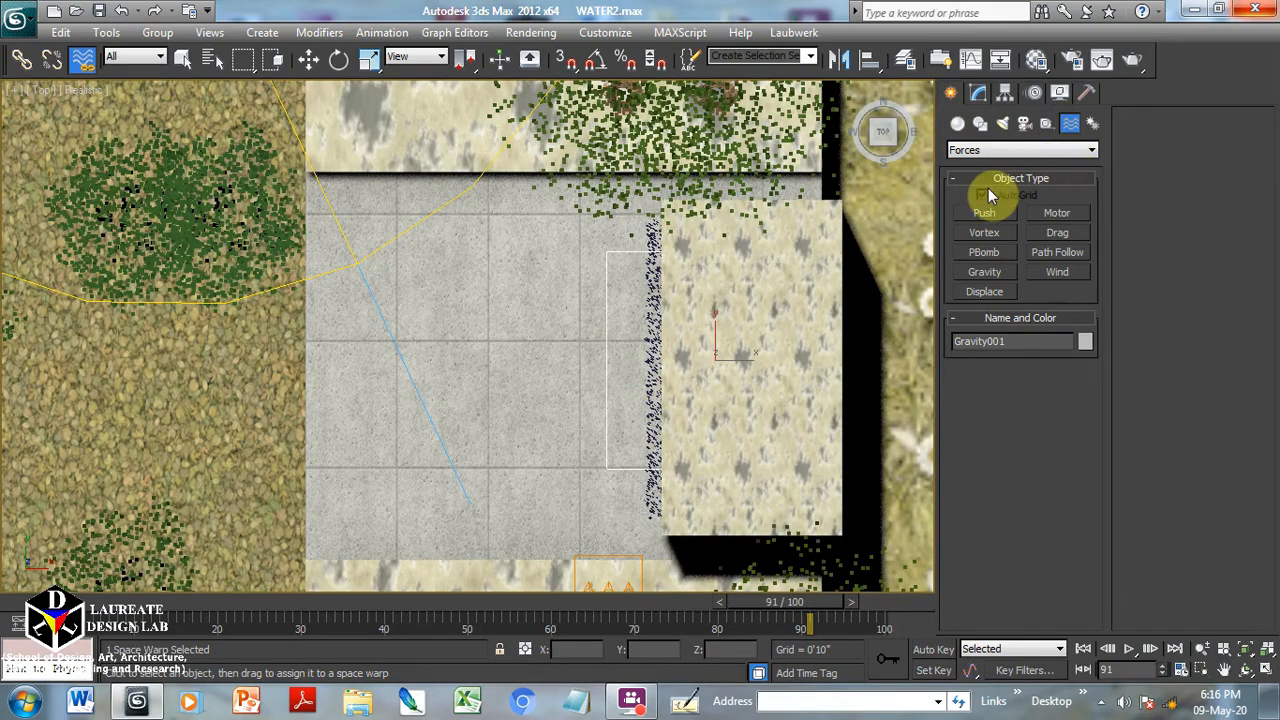
Create a Deflector space warp over the tiled floor in front of the box frame, about 12'9" wide and 12'10" long.
click(1020, 150)
click(1000, 168)
click(1055, 252)
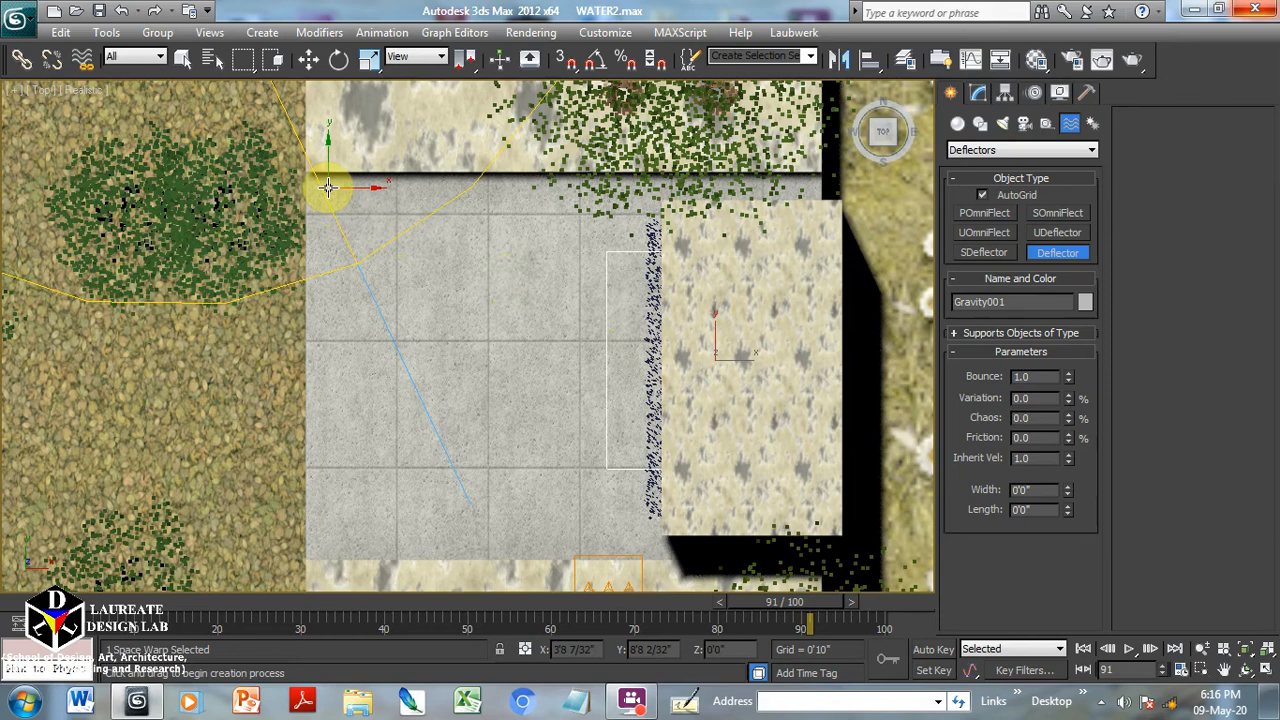
drag(308, 185, 672, 554)
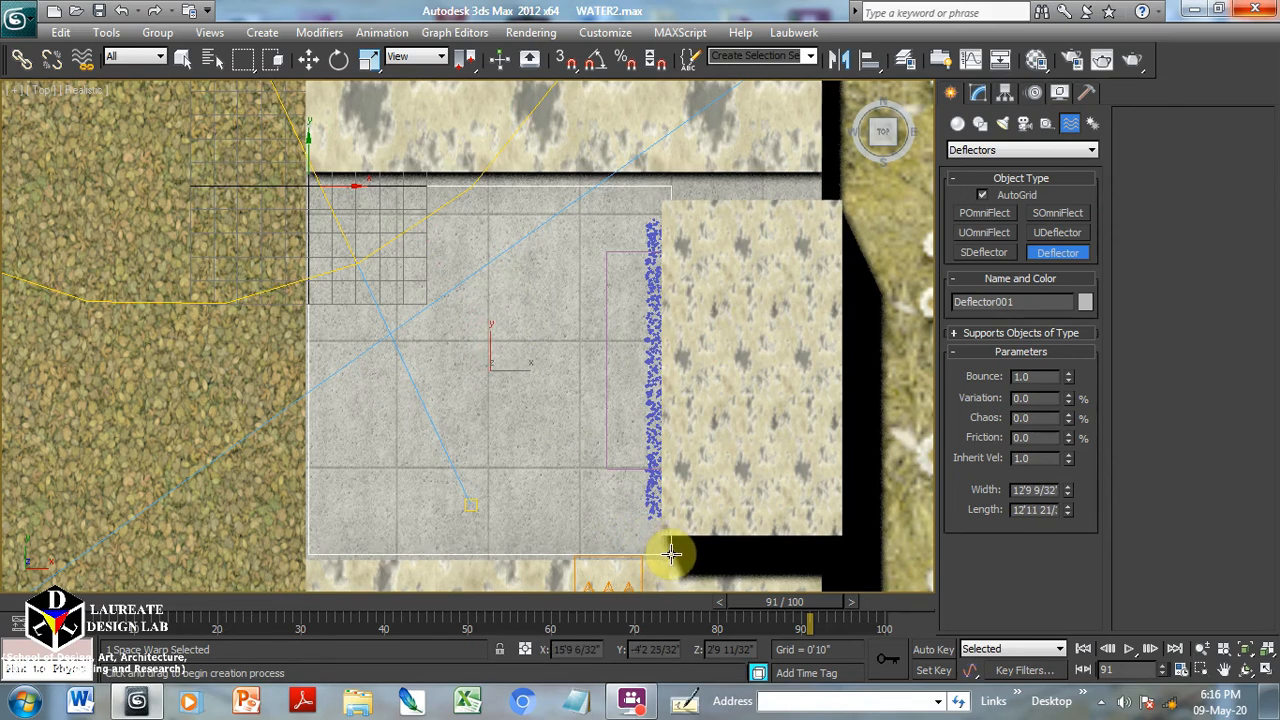
drag(671, 550, 671, 550)
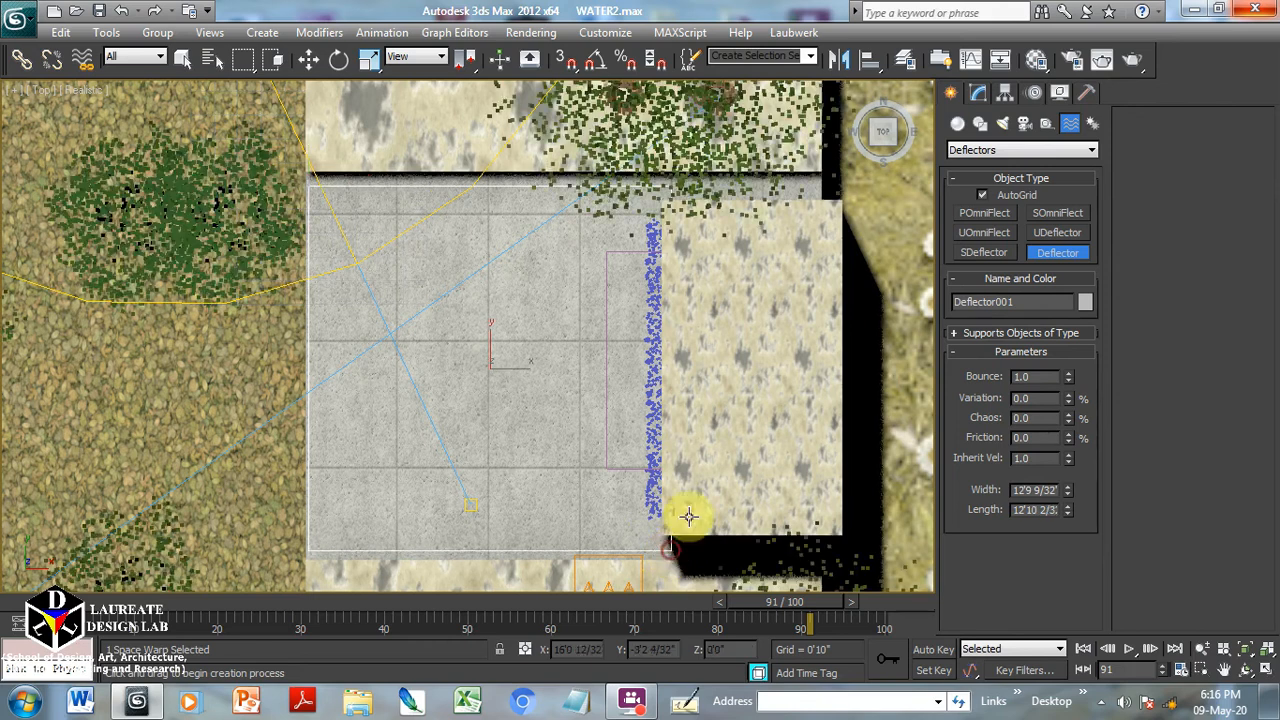
right_click(670, 389)
alt+middle_drag(534, 420, 601, 332)
key(w)
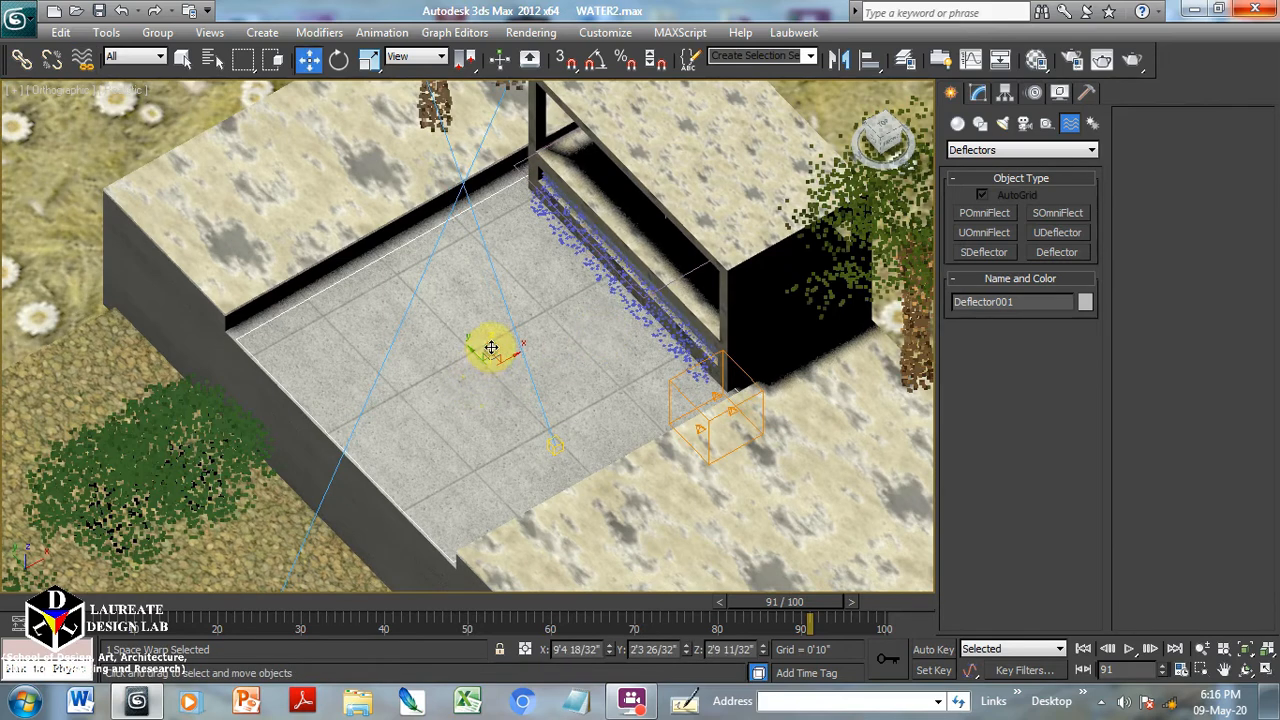
Raise the deflector to about Z 3'4" and hide everything except the deflector and the particle array.
drag(490, 350, 496, 333)
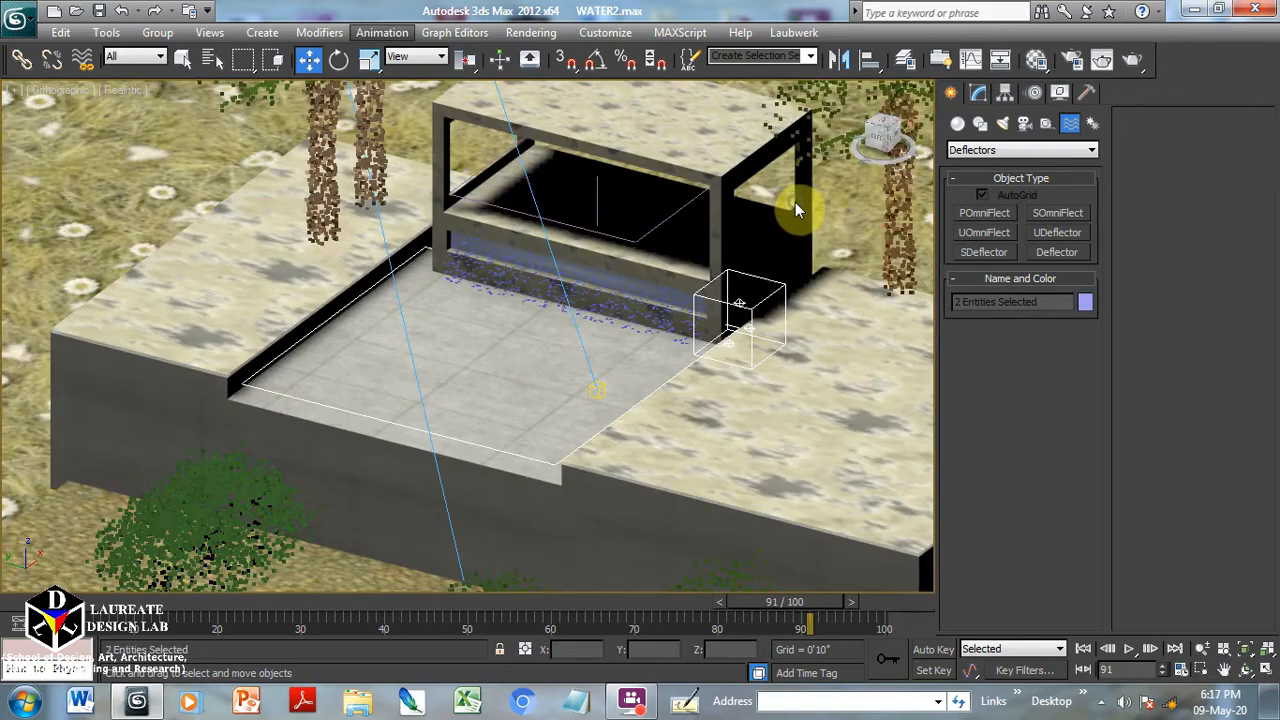
right_click(790, 197)
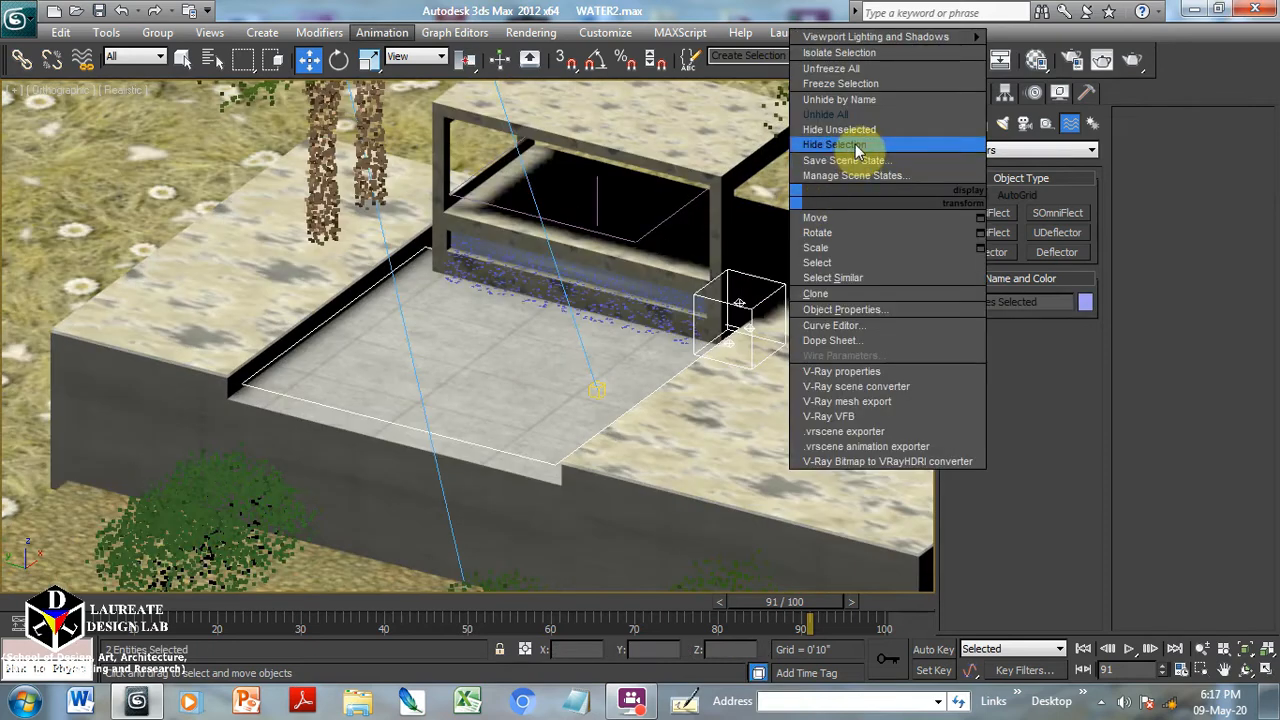
click(858, 133)
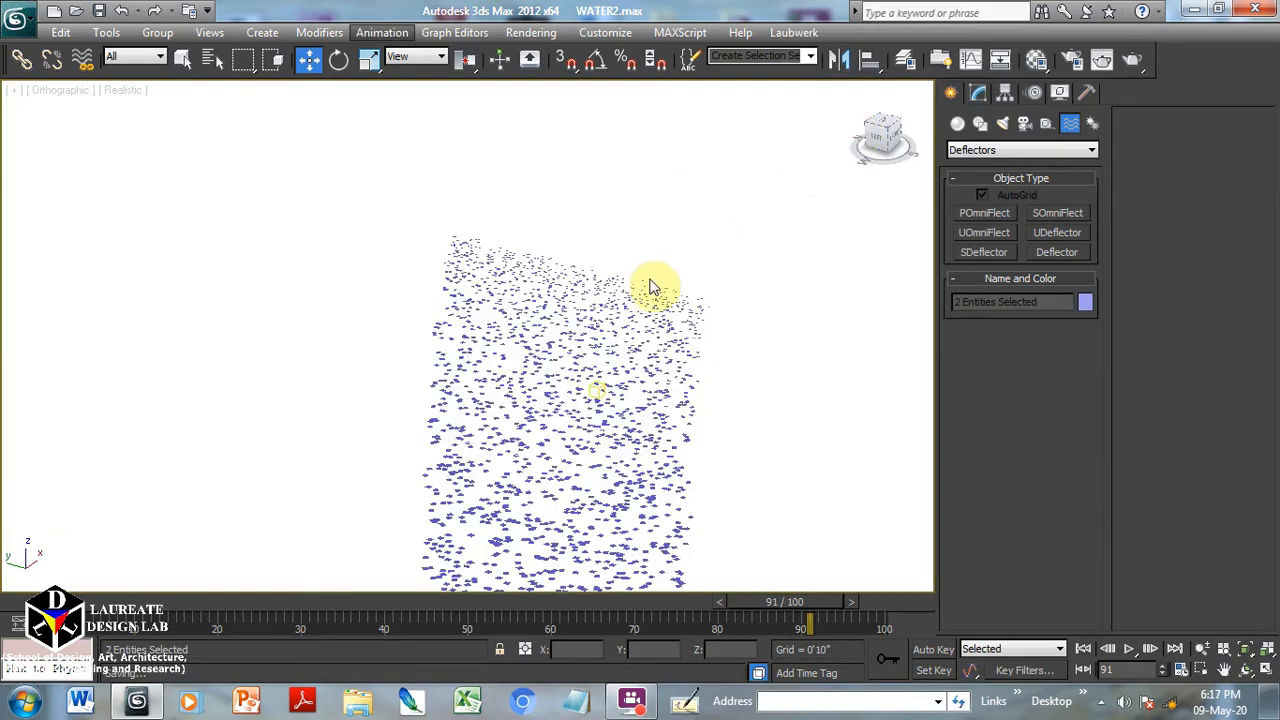
Show the scene in wireframe and bind the particle array to the deflector space warp.
key(F3)
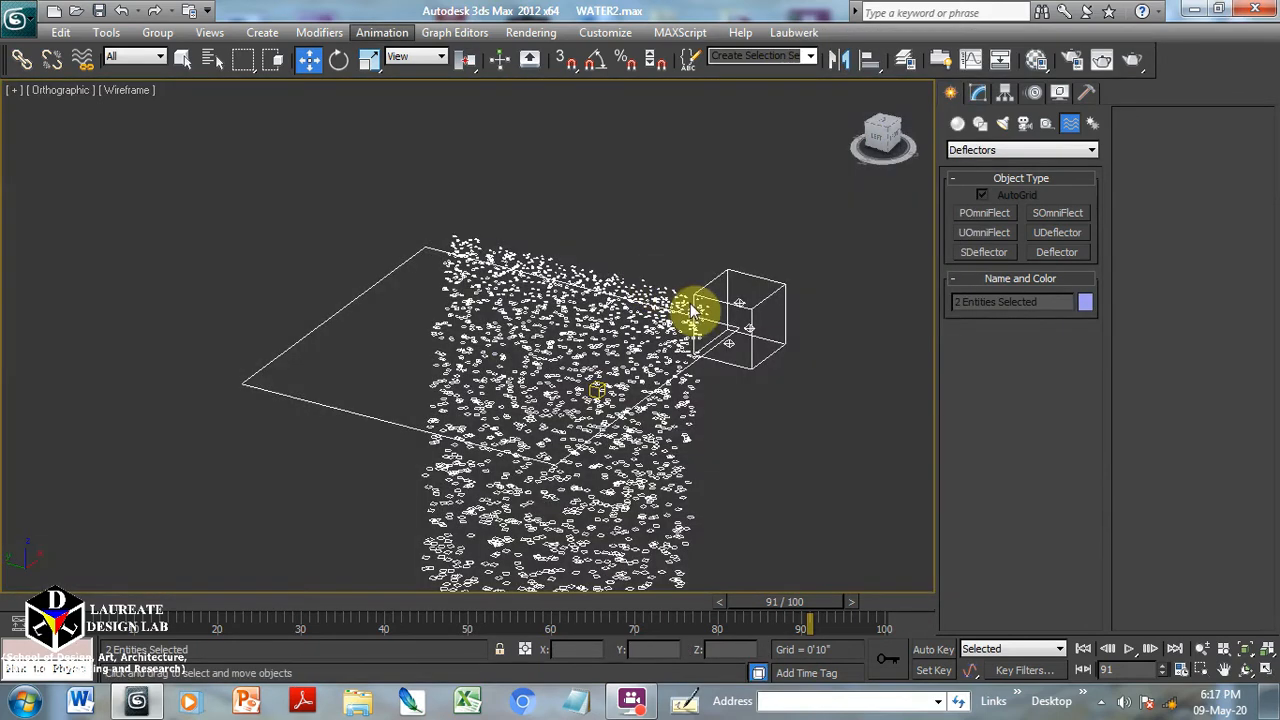
click(638, 184)
click(750, 305)
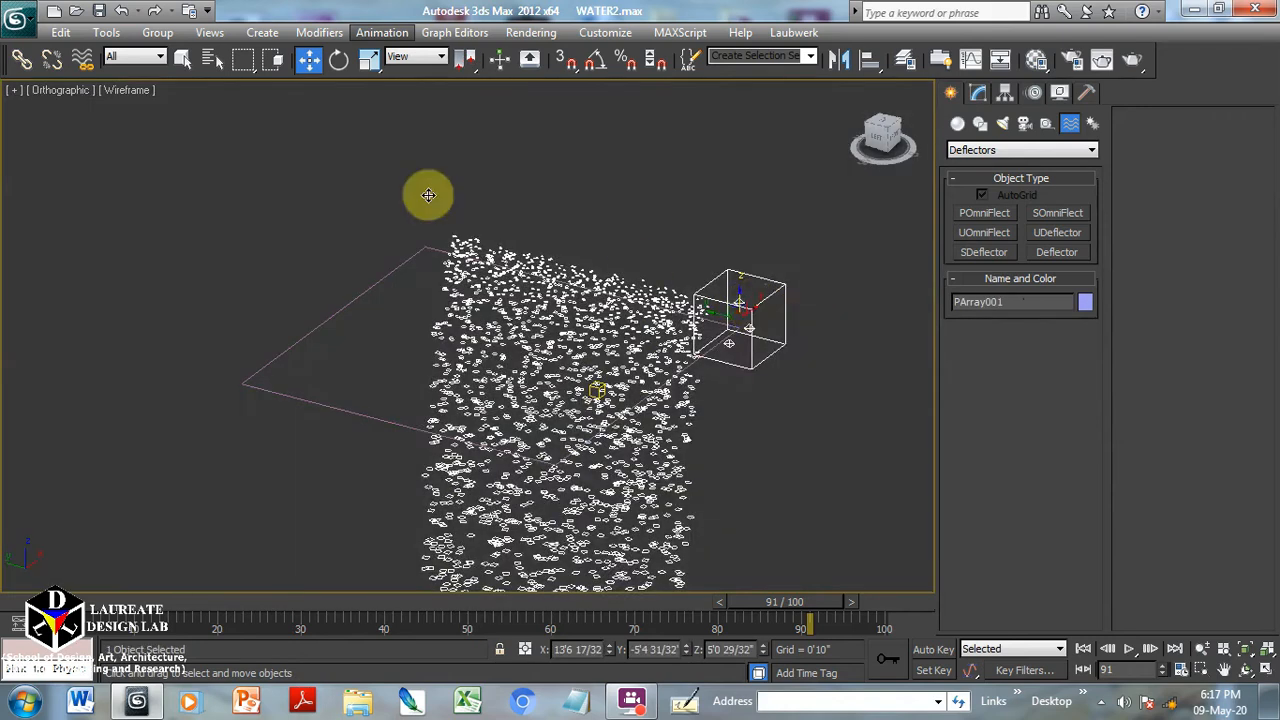
click(82, 60)
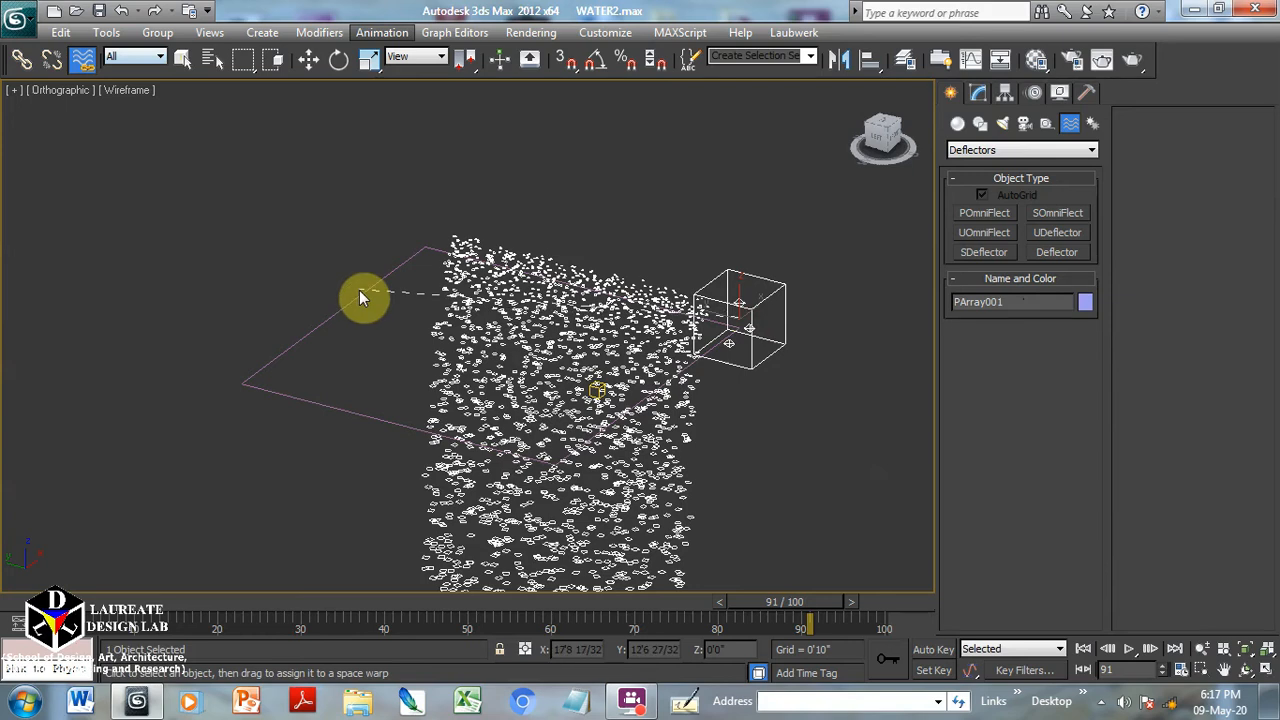
drag(362, 293, 362, 293)
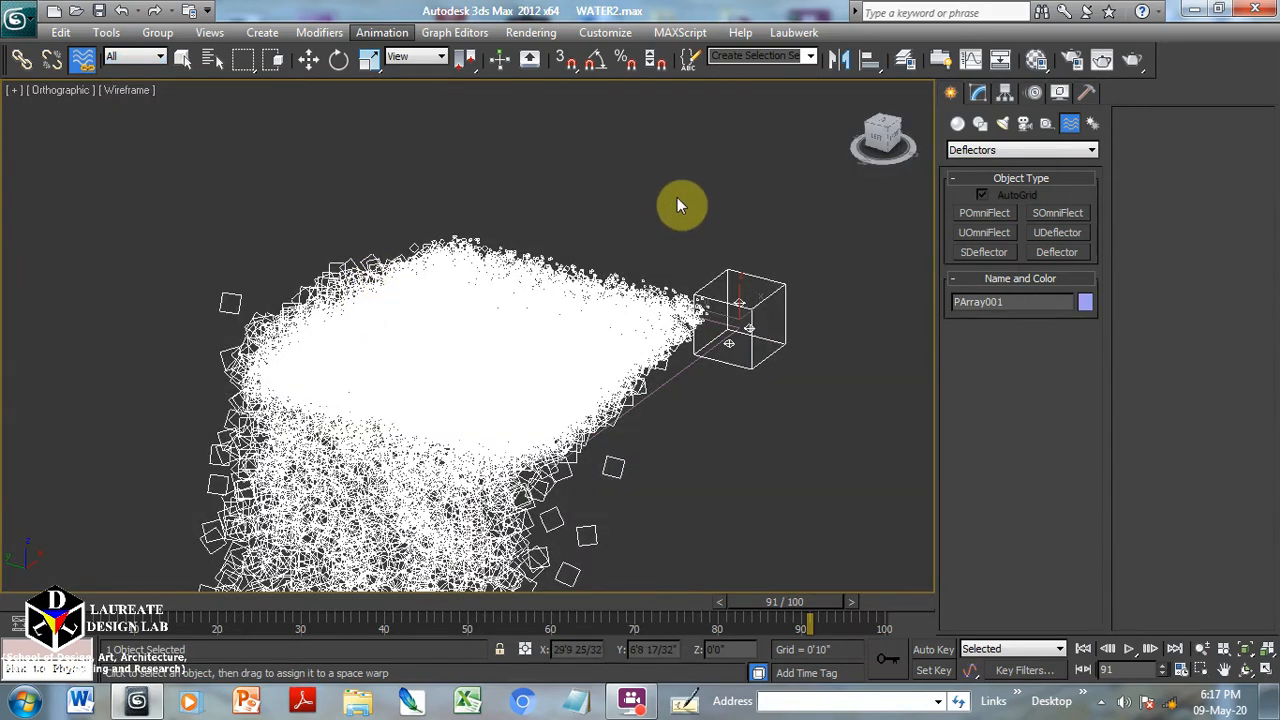
middle_drag(697, 225, 689, 166)
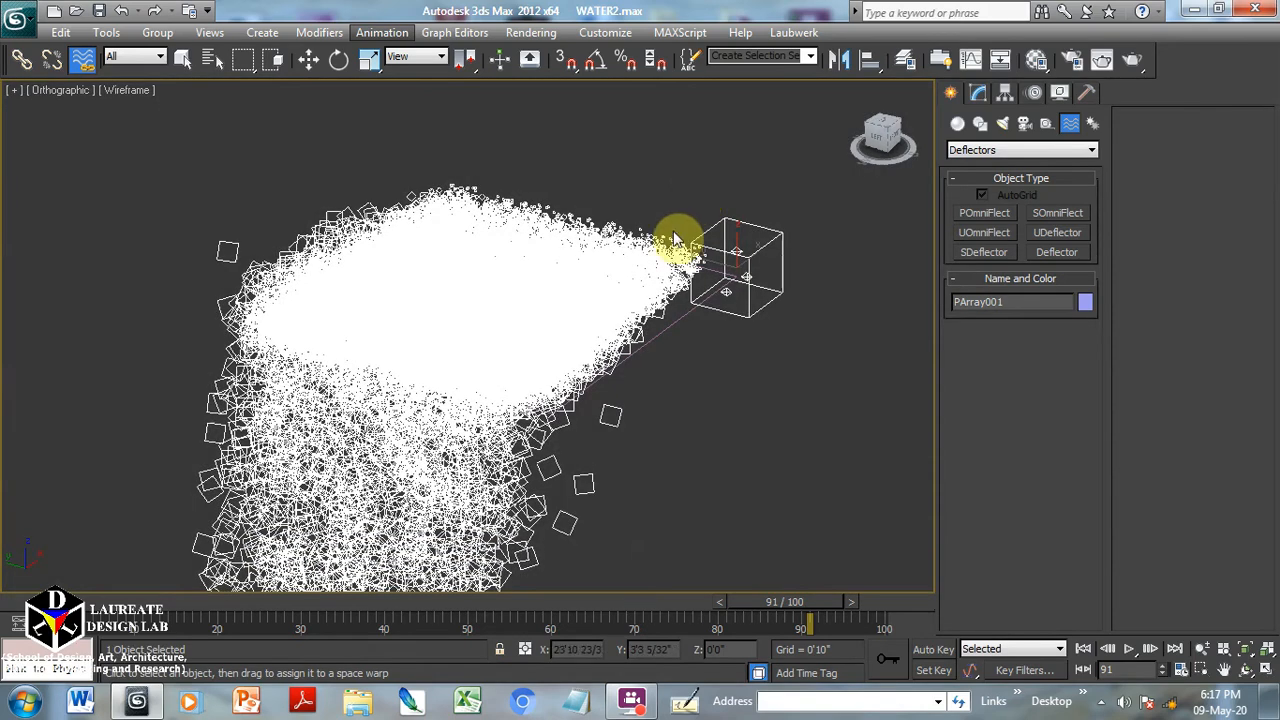
Set the particle array's viewport display to 60 percent of particles.
click(314, 60)
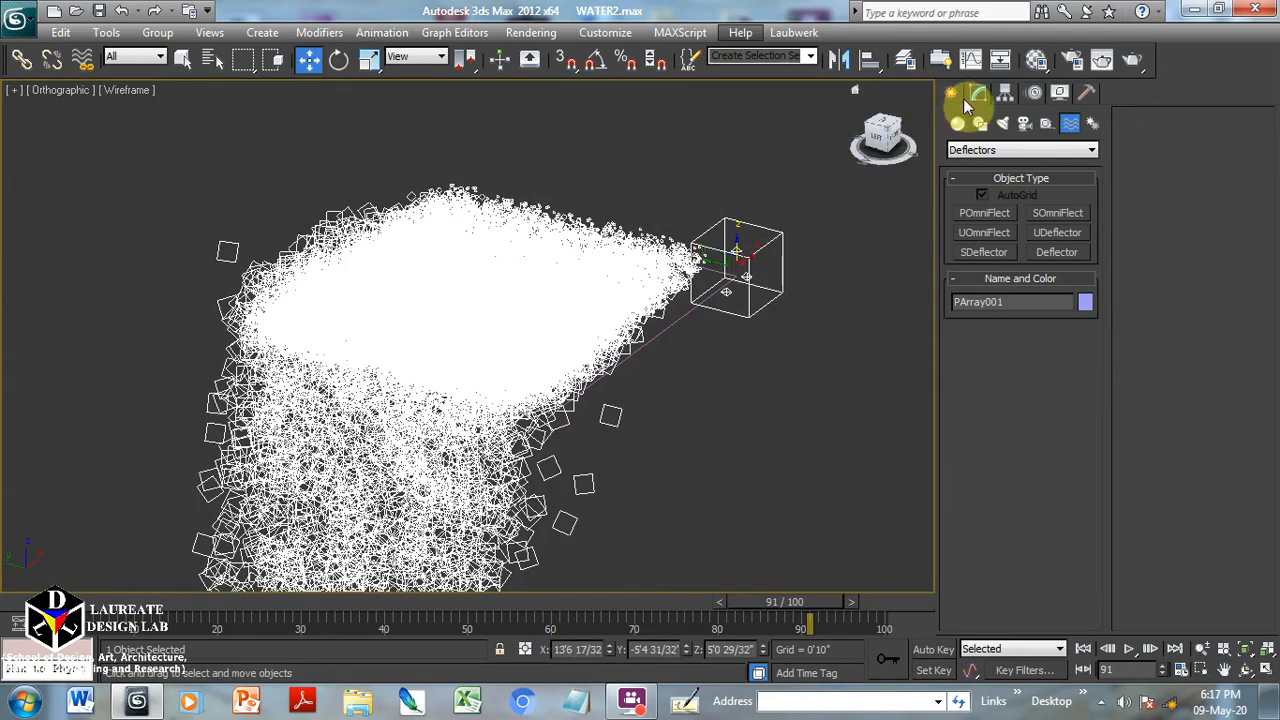
click(975, 94)
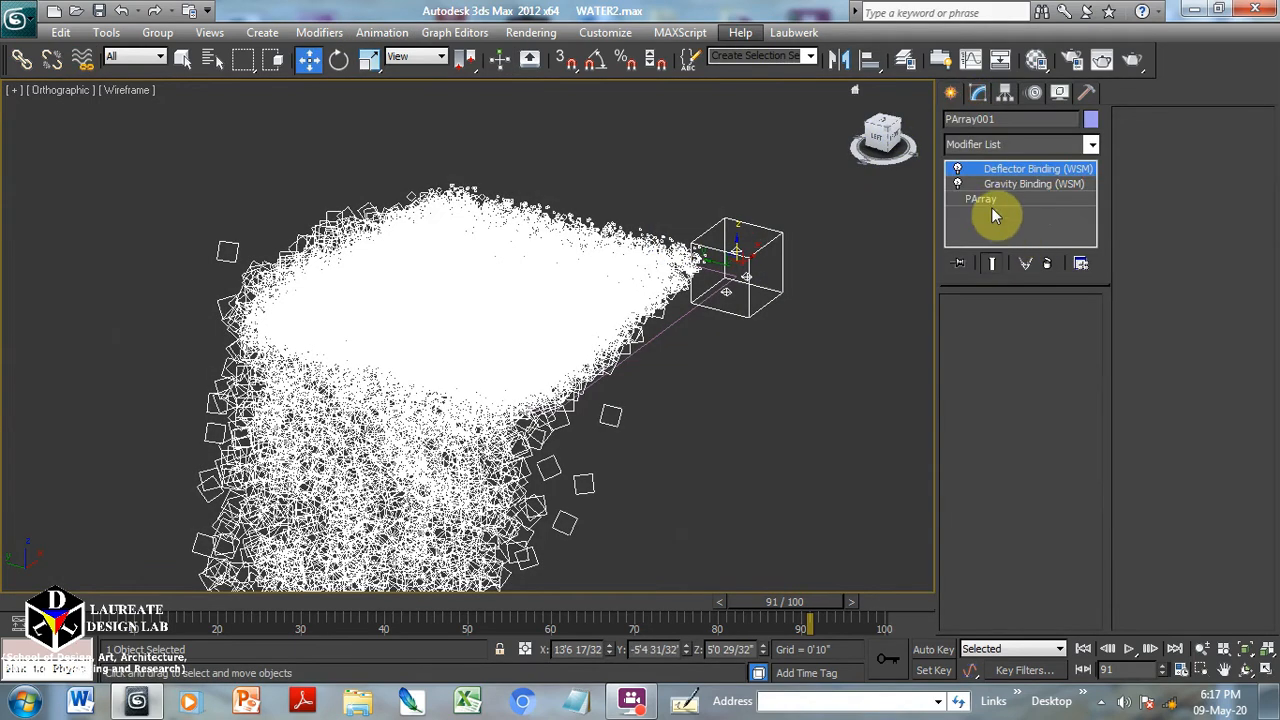
click(988, 199)
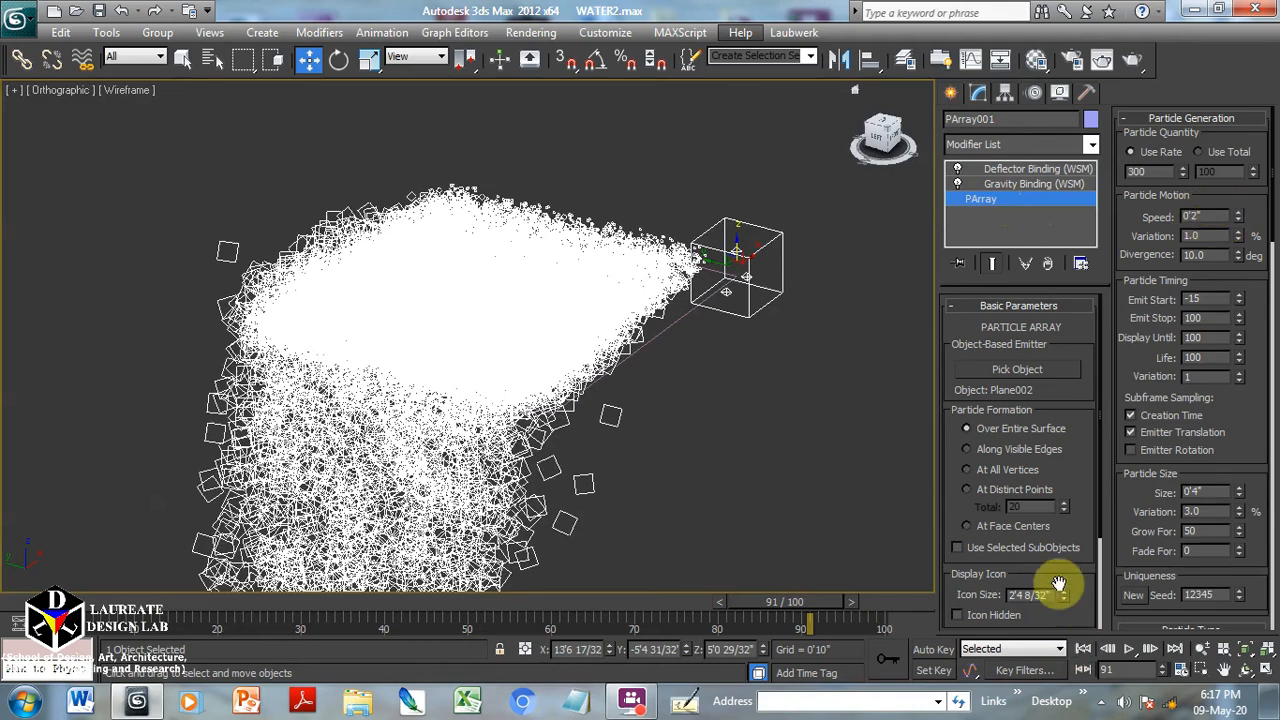
drag(1071, 534, 1077, 445)
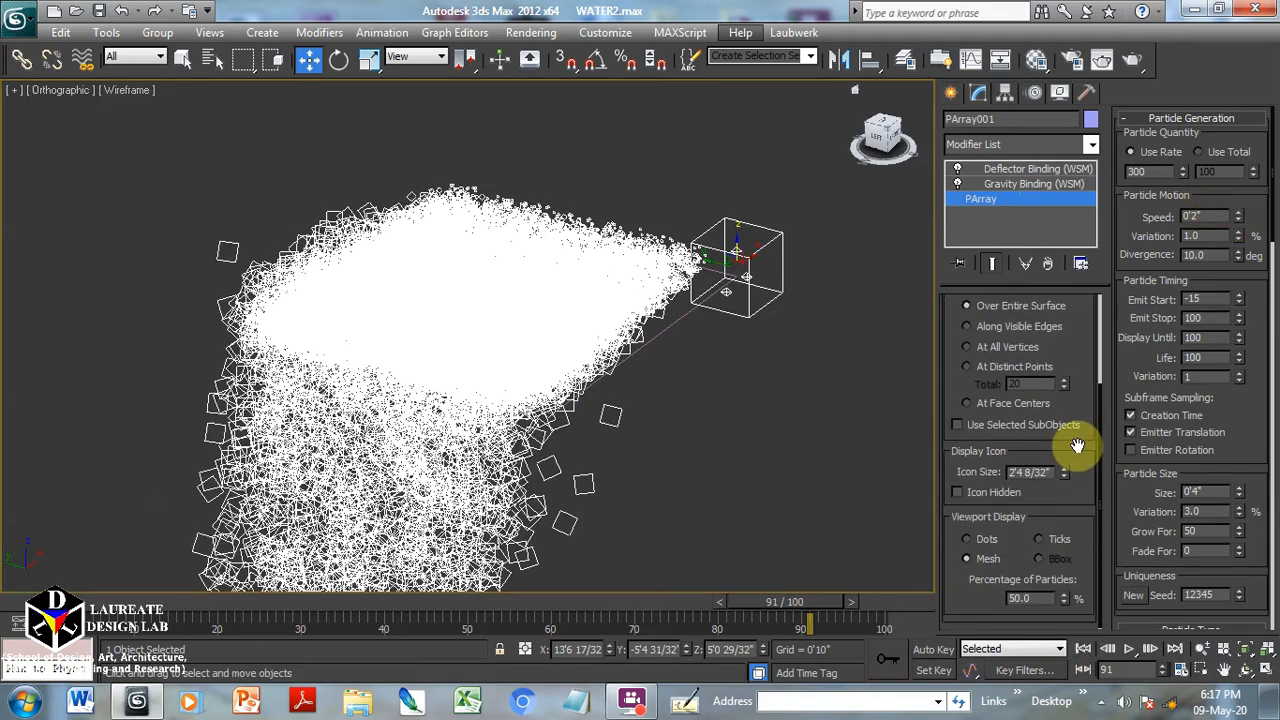
double_click(1045, 597)
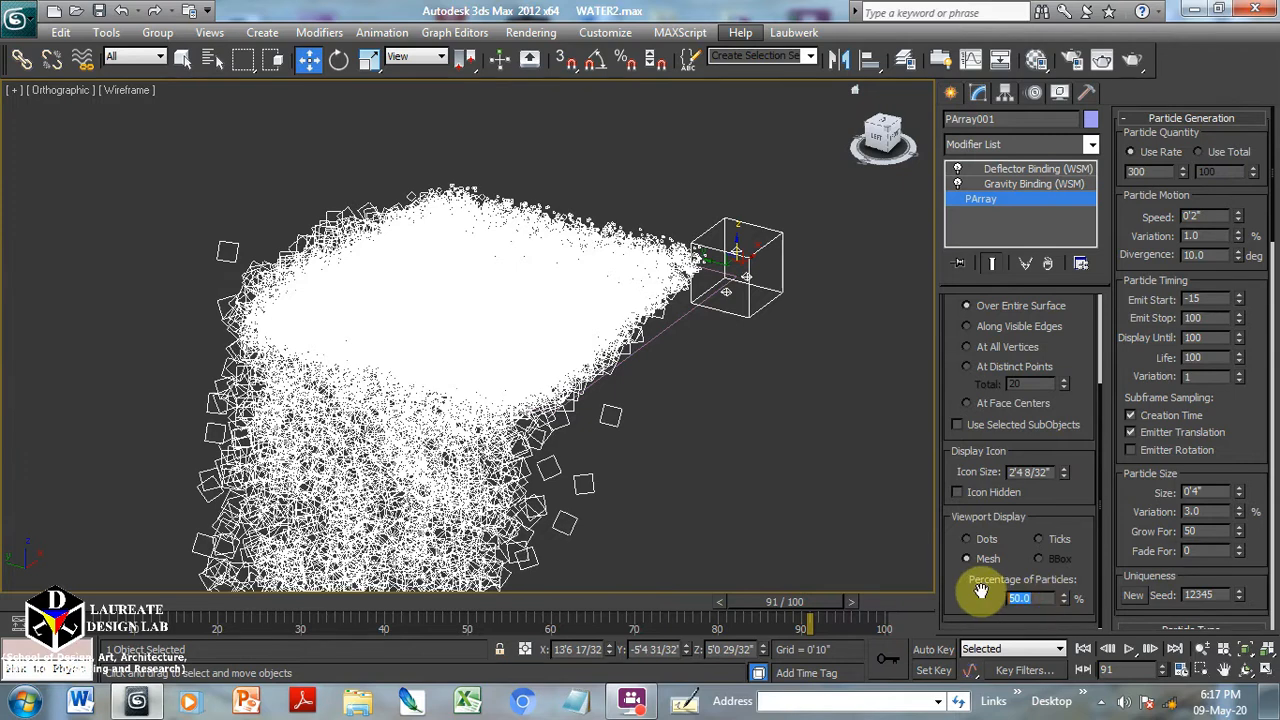
text(60)
key(Return)
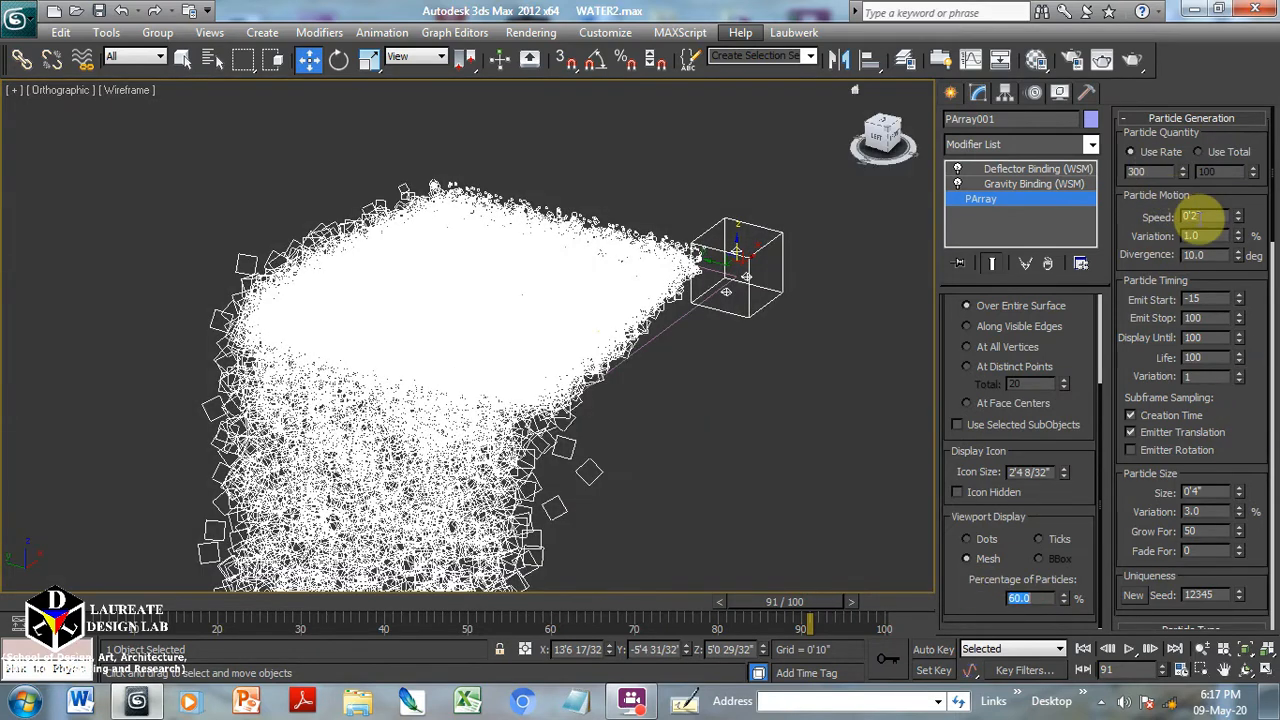
Set the particle size of the particle array to 0'5".
double_click(1205, 491)
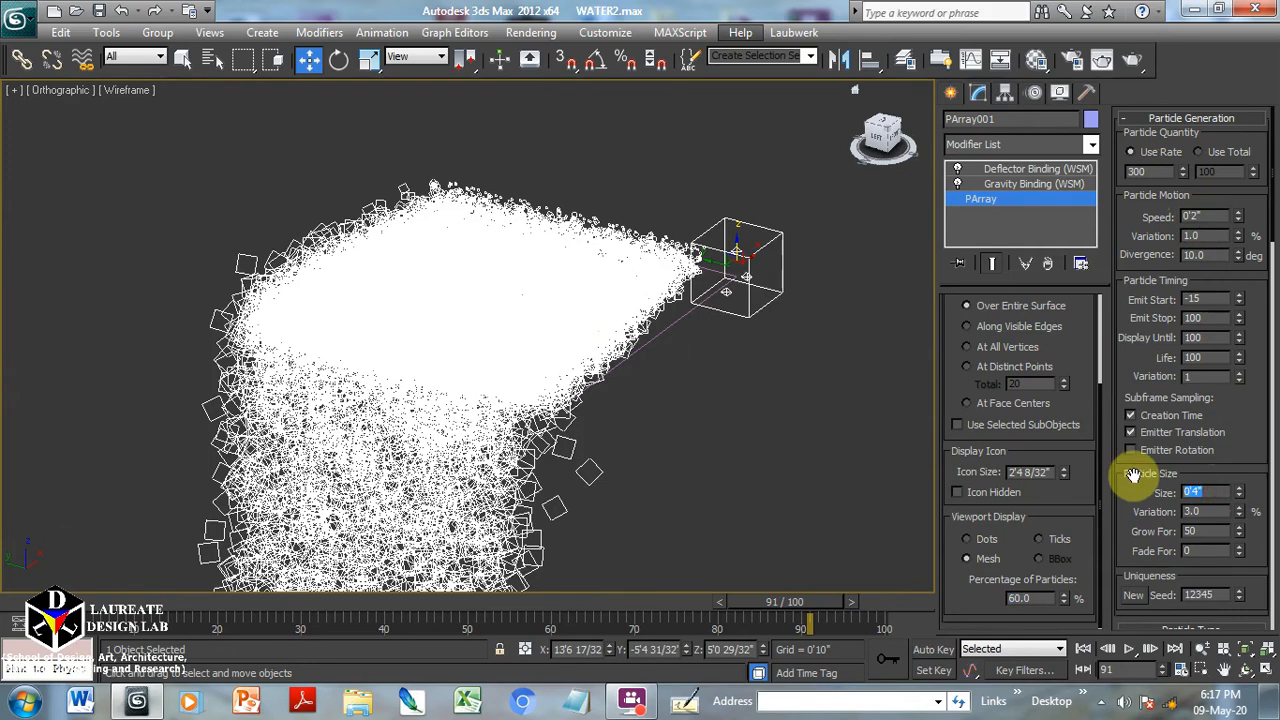
text(5)
key(Return)
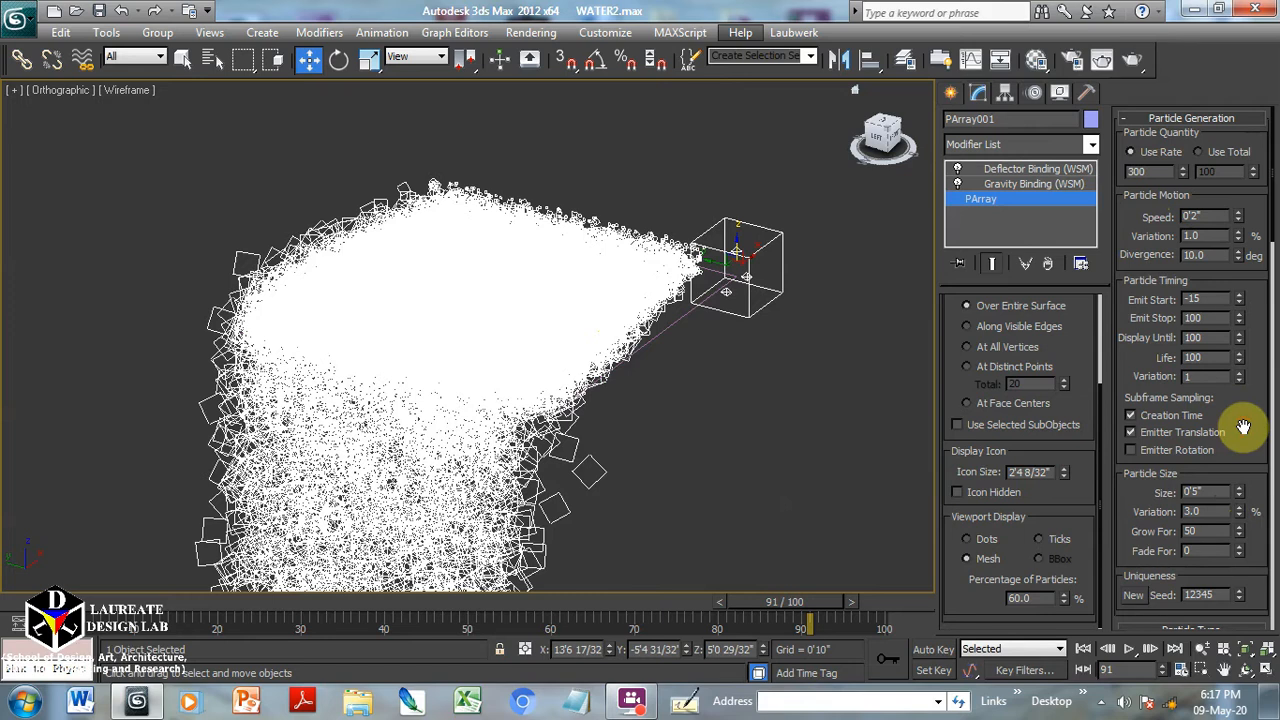
drag(1243, 427, 1267, 162)
click(990, 562)
Unhide all objects, return the view to realistic shading and play the particle animation.
right_click(625, 178)
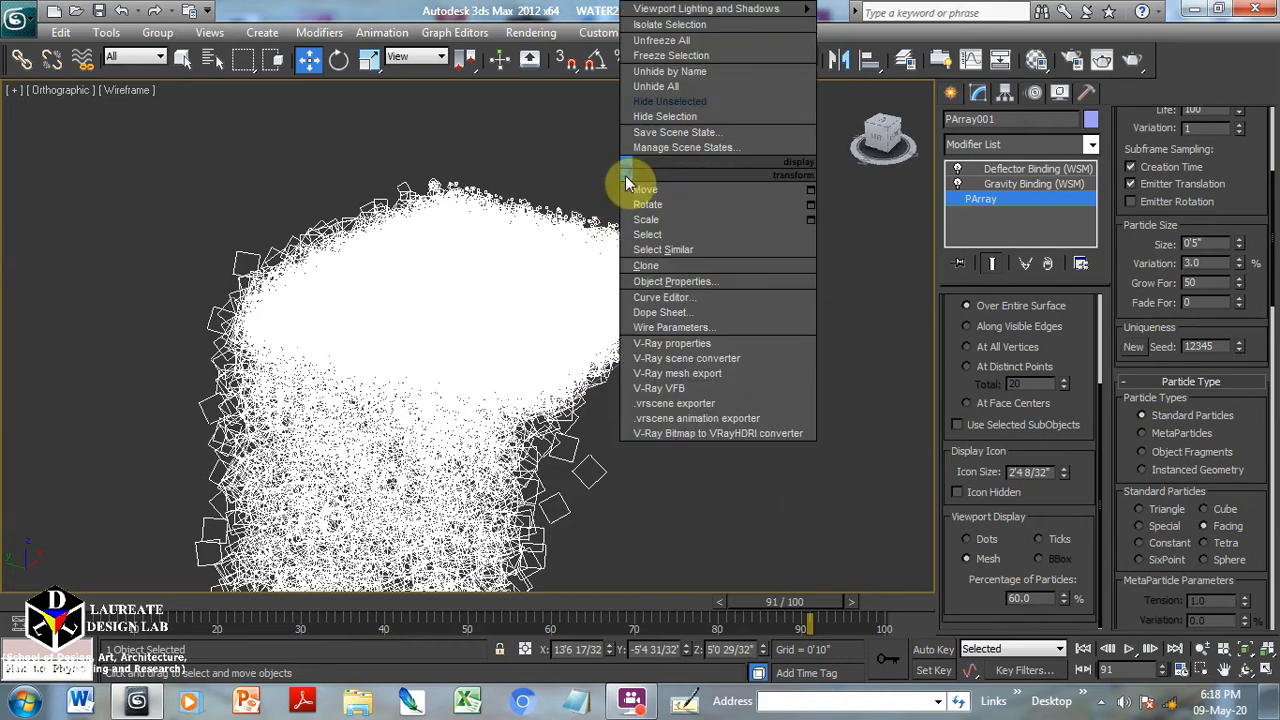
click(686, 87)
click(740, 405)
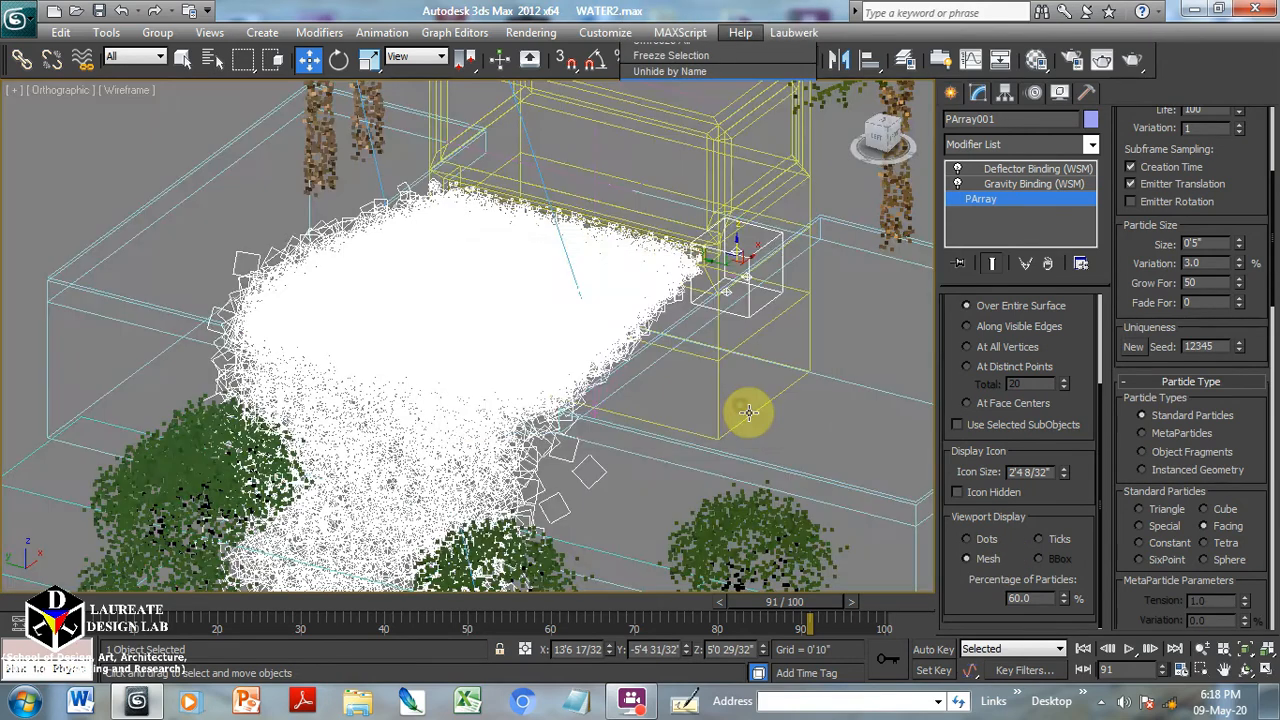
key(F3)
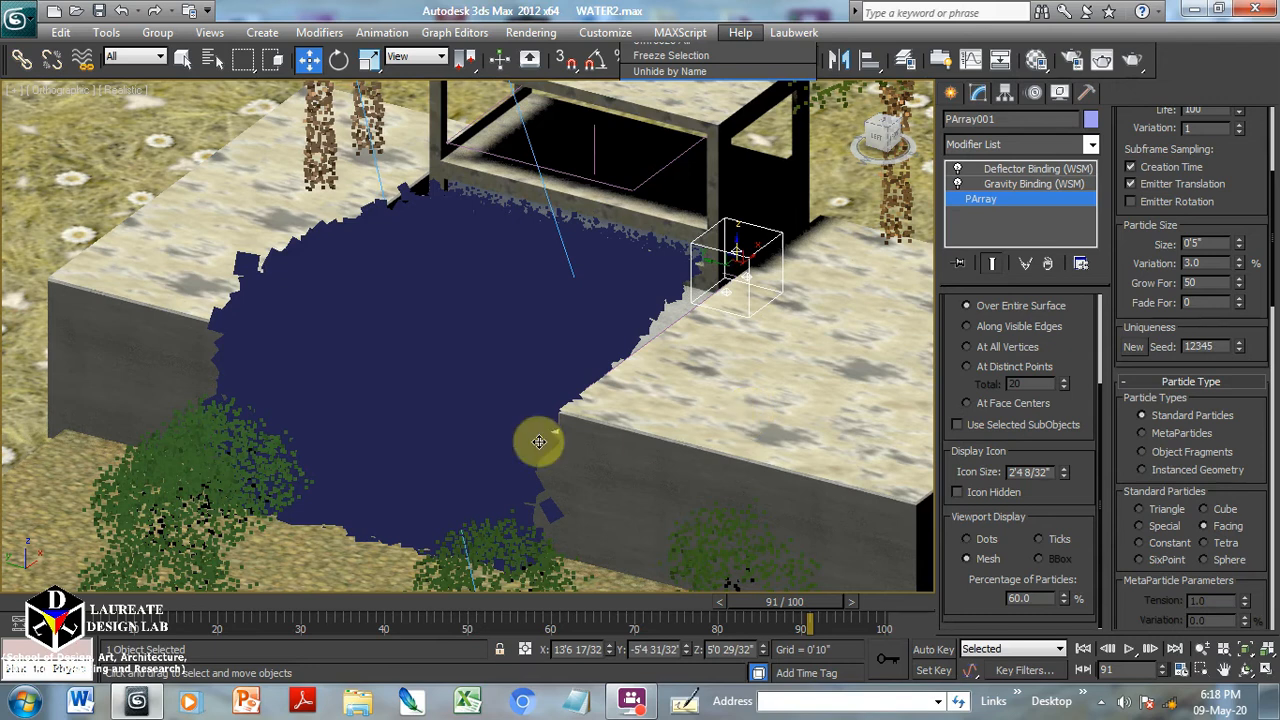
click(1130, 649)
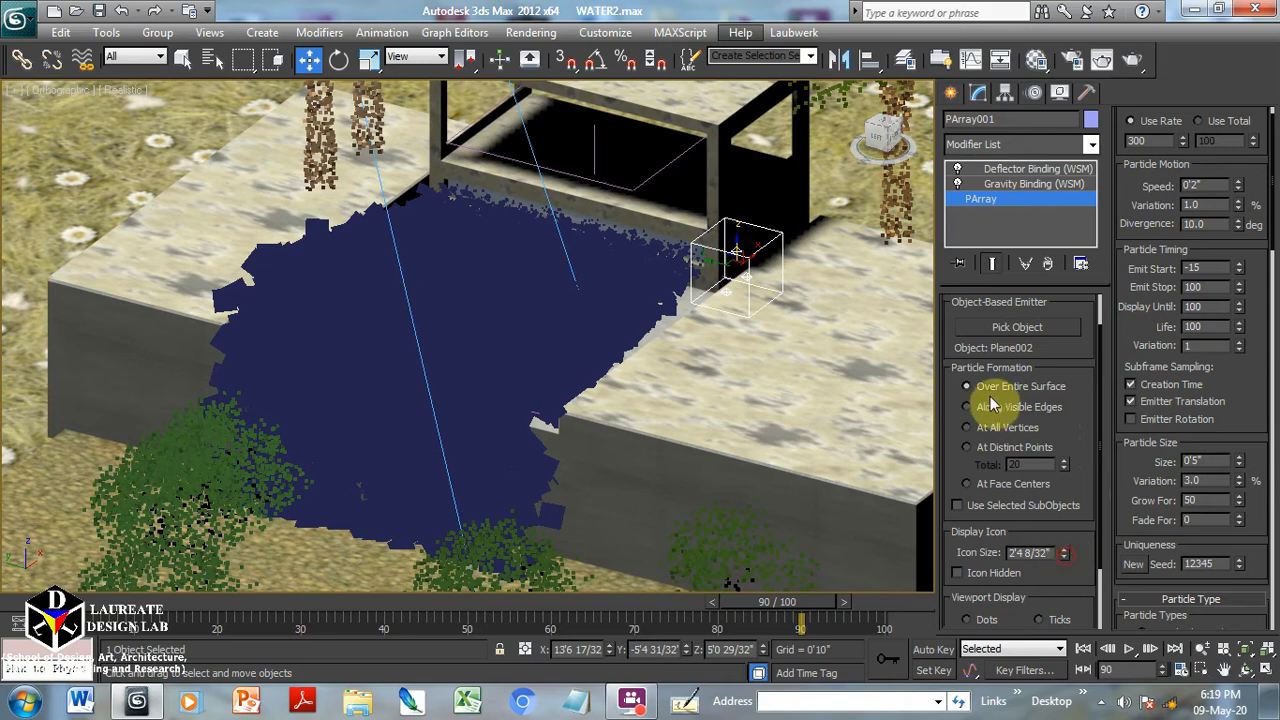
Set the particle formation to At All Vertices and reduce the particle size to 0'3".
click(978, 409)
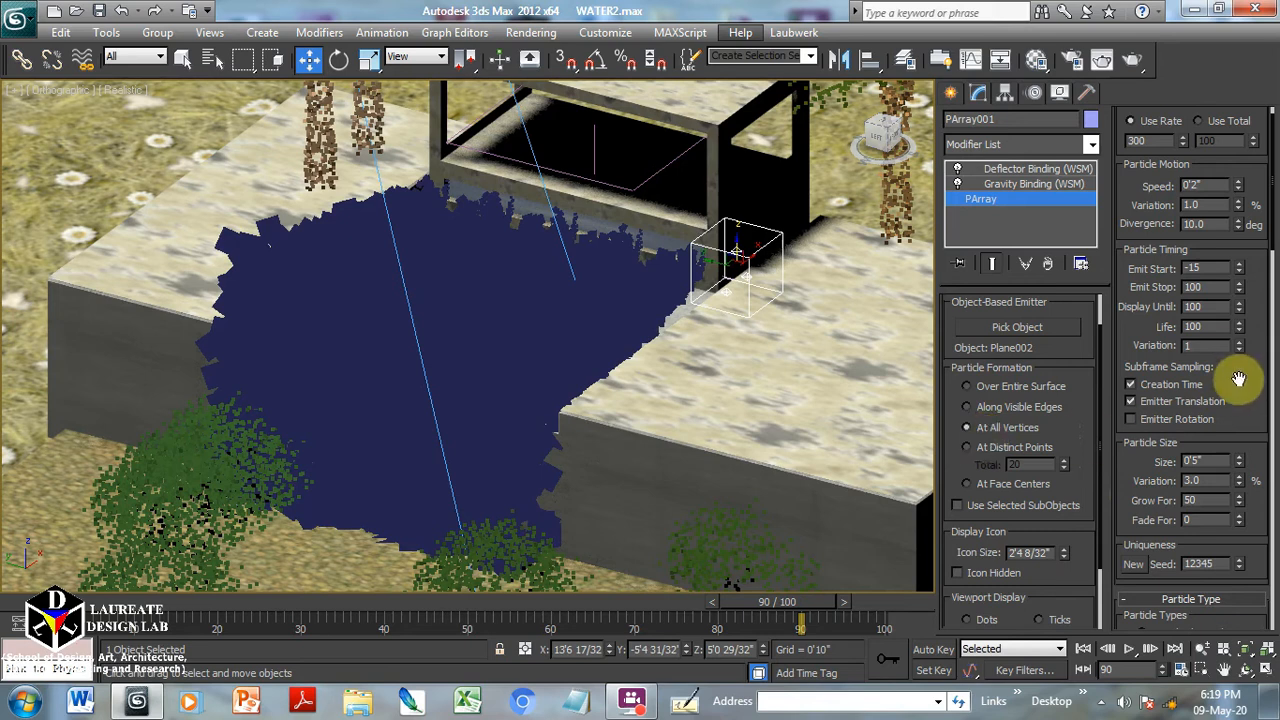
drag(1234, 377, 1235, 363)
drag(1217, 448, 1151, 449)
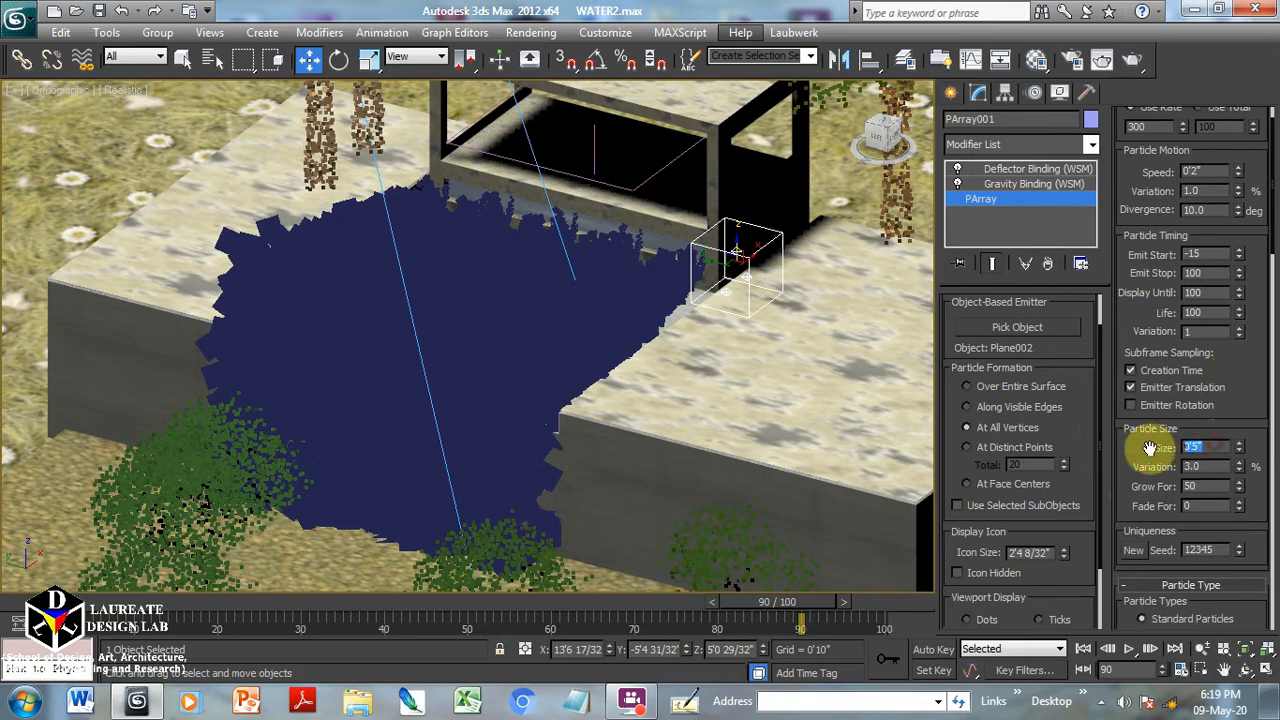
text(4)
key(Return)
click(1185, 418)
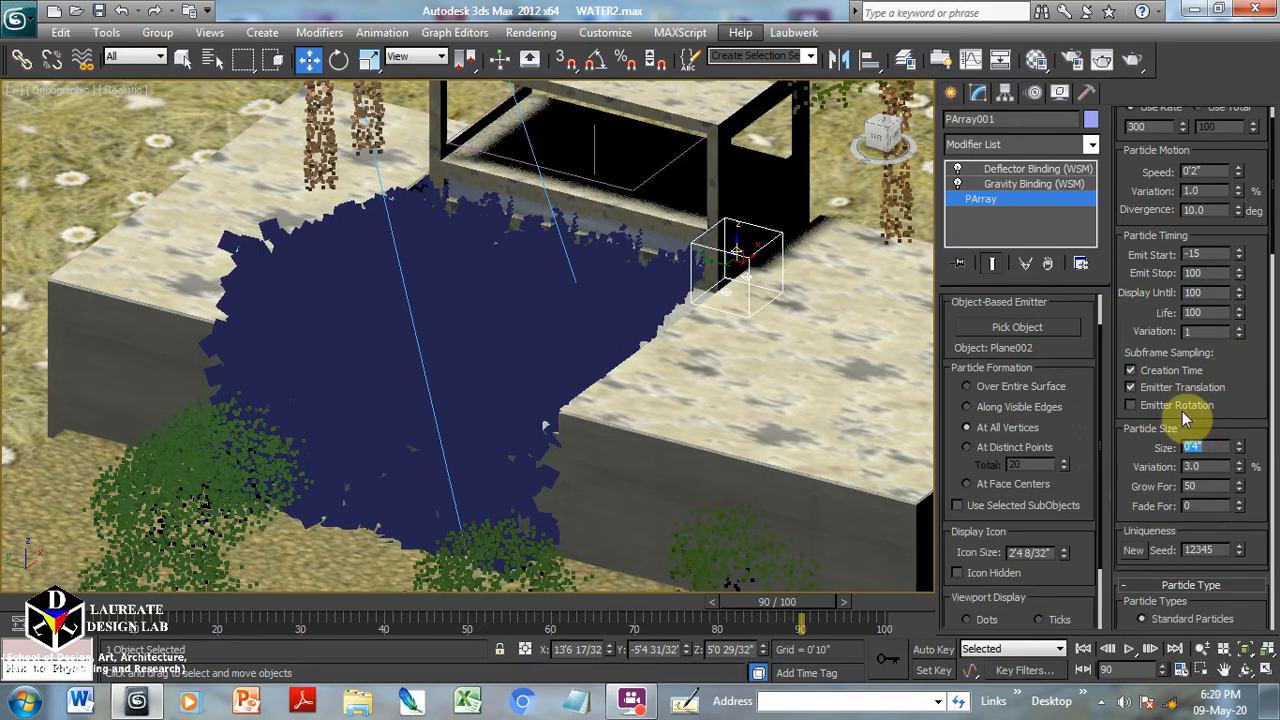
text(3)
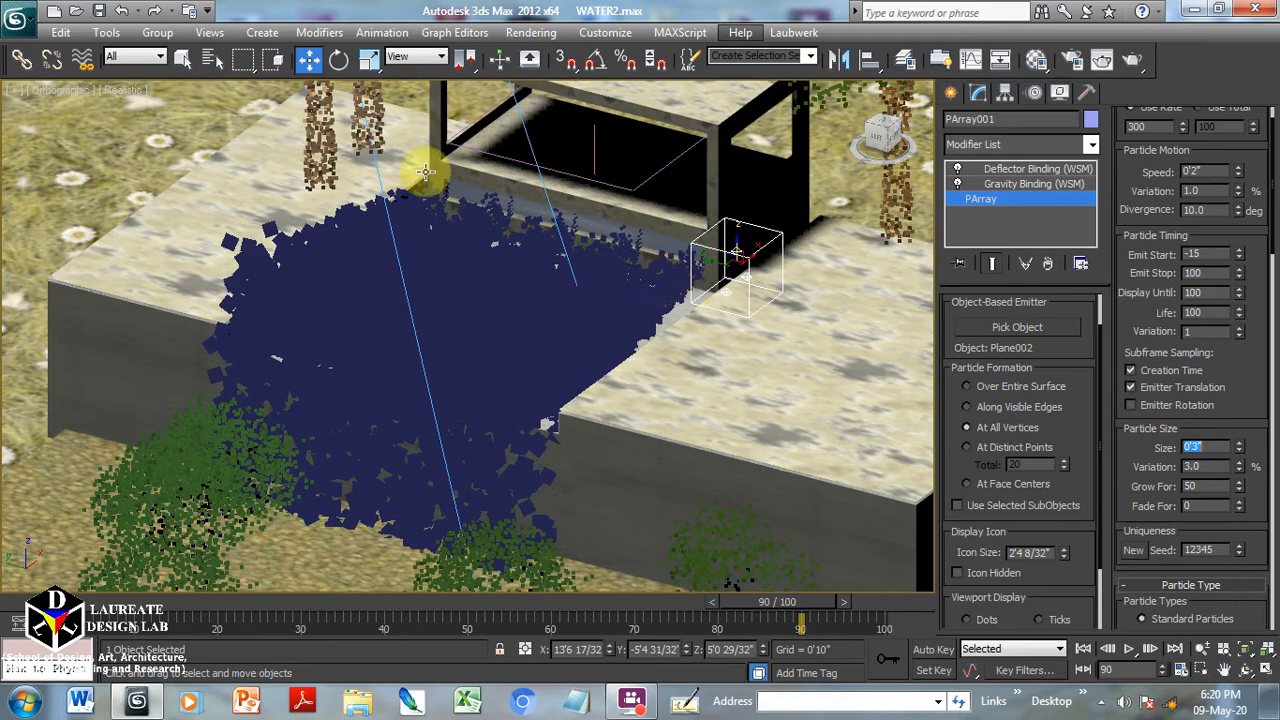
Narrow the emitter plane to about 9'5" wide and shift it slightly along the box frame's lower slot.
click(480, 197)
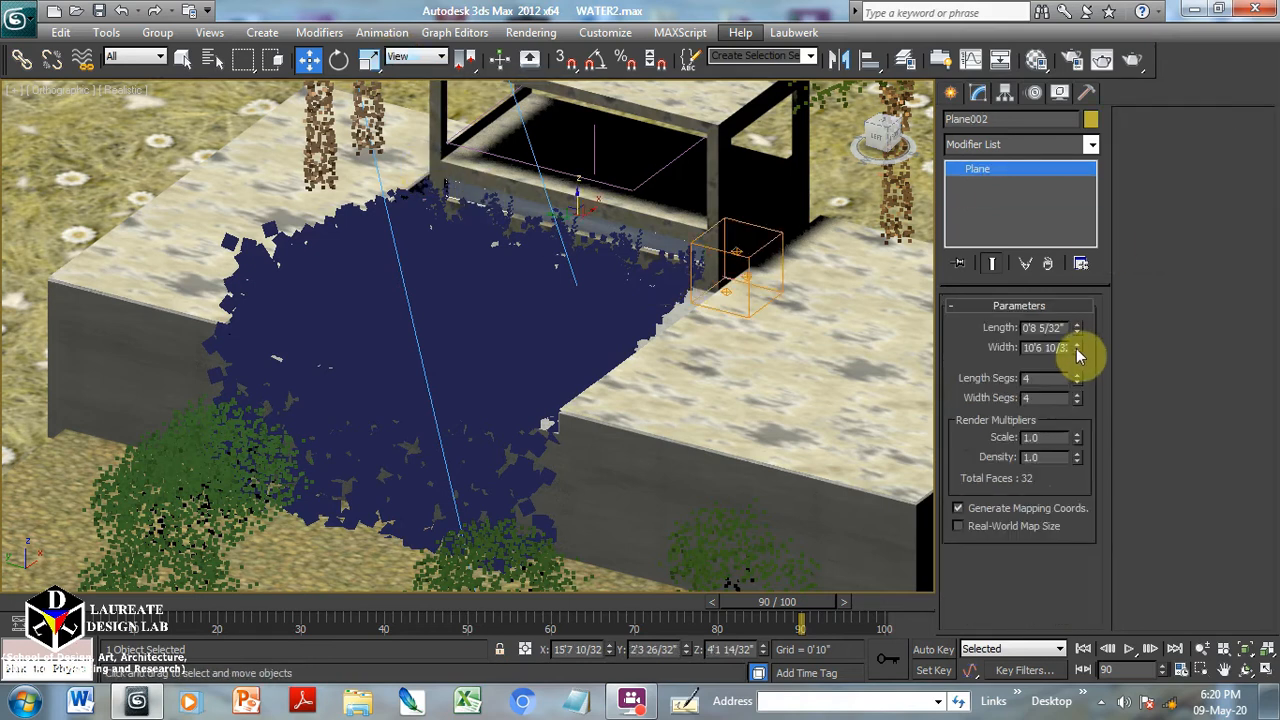
drag(1078, 357, 1078, 360)
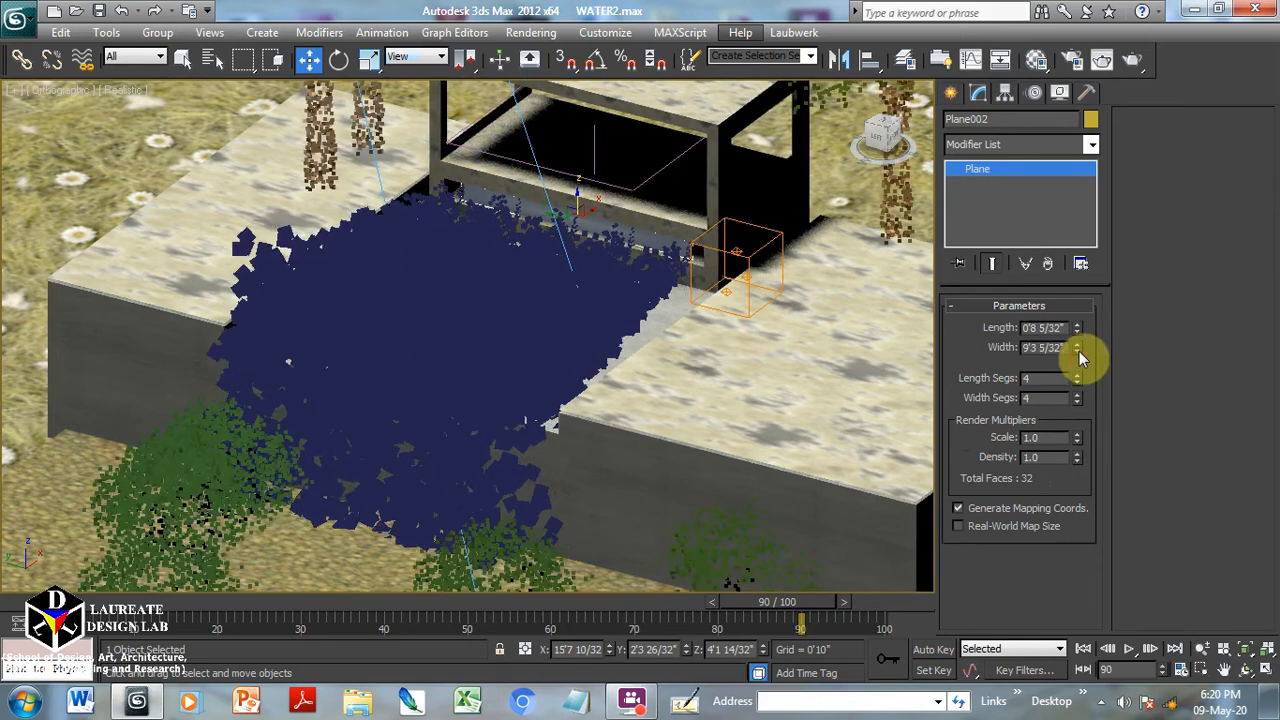
click(1079, 348)
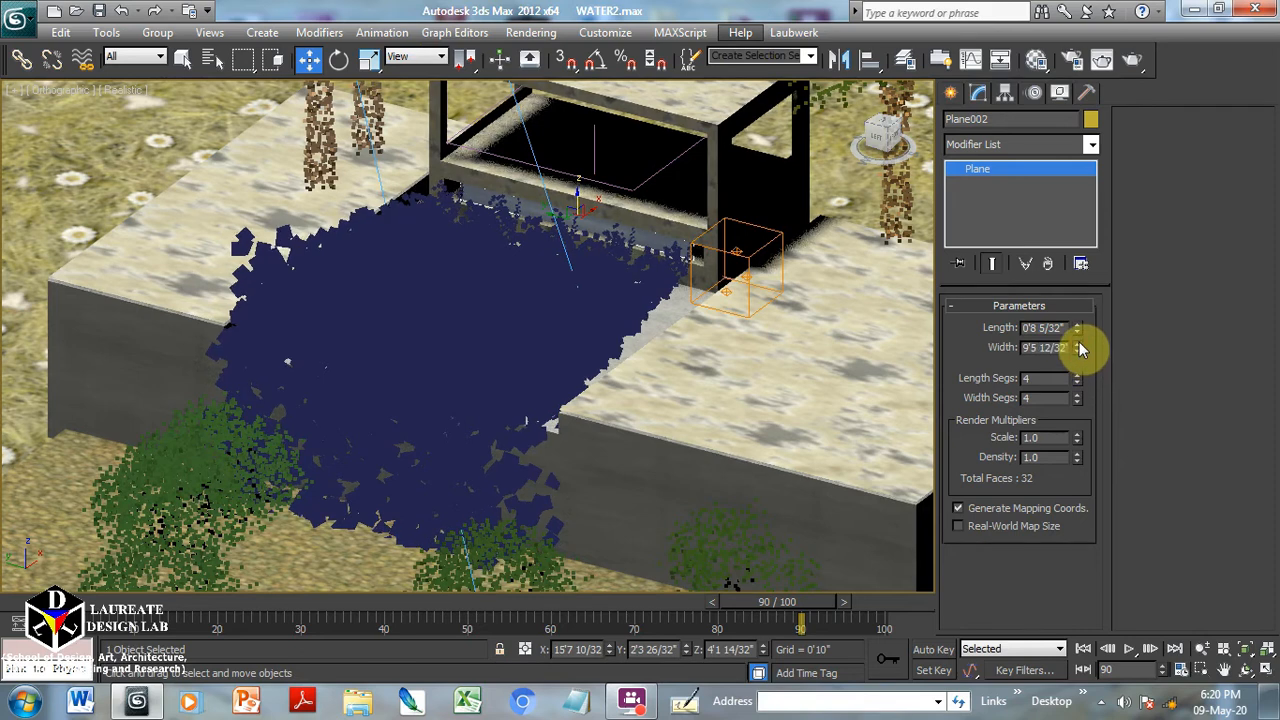
drag(571, 214, 564, 219)
Check the particle spread against the deflector from the top and increase the deflector's length to about 15'5".
key(t)
click(563, 374)
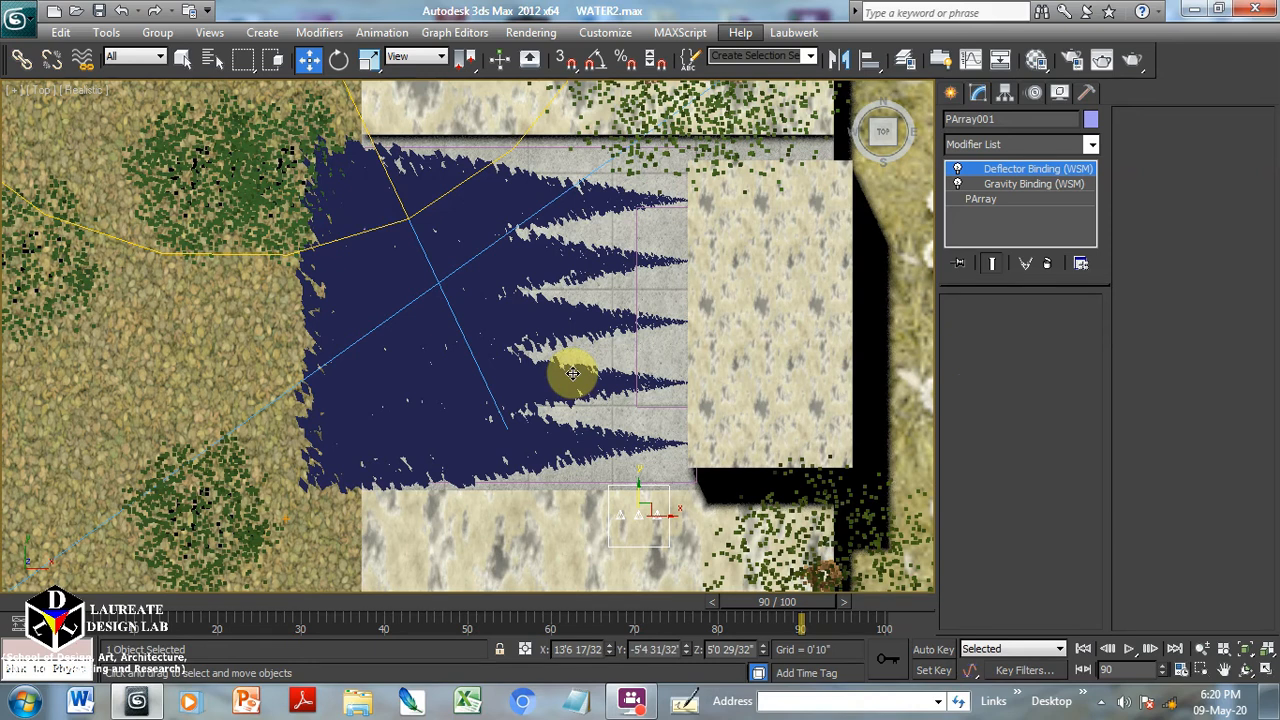
key(F3)
middle_drag(664, 215, 658, 298)
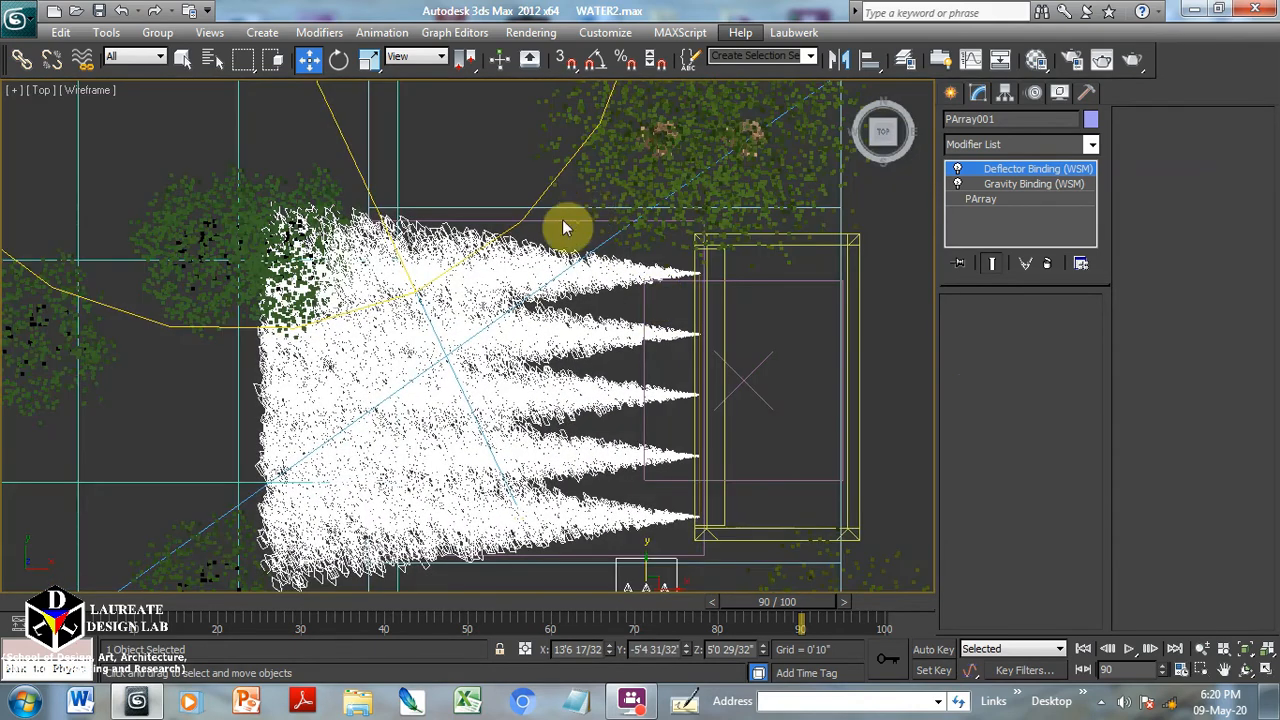
click(555, 220)
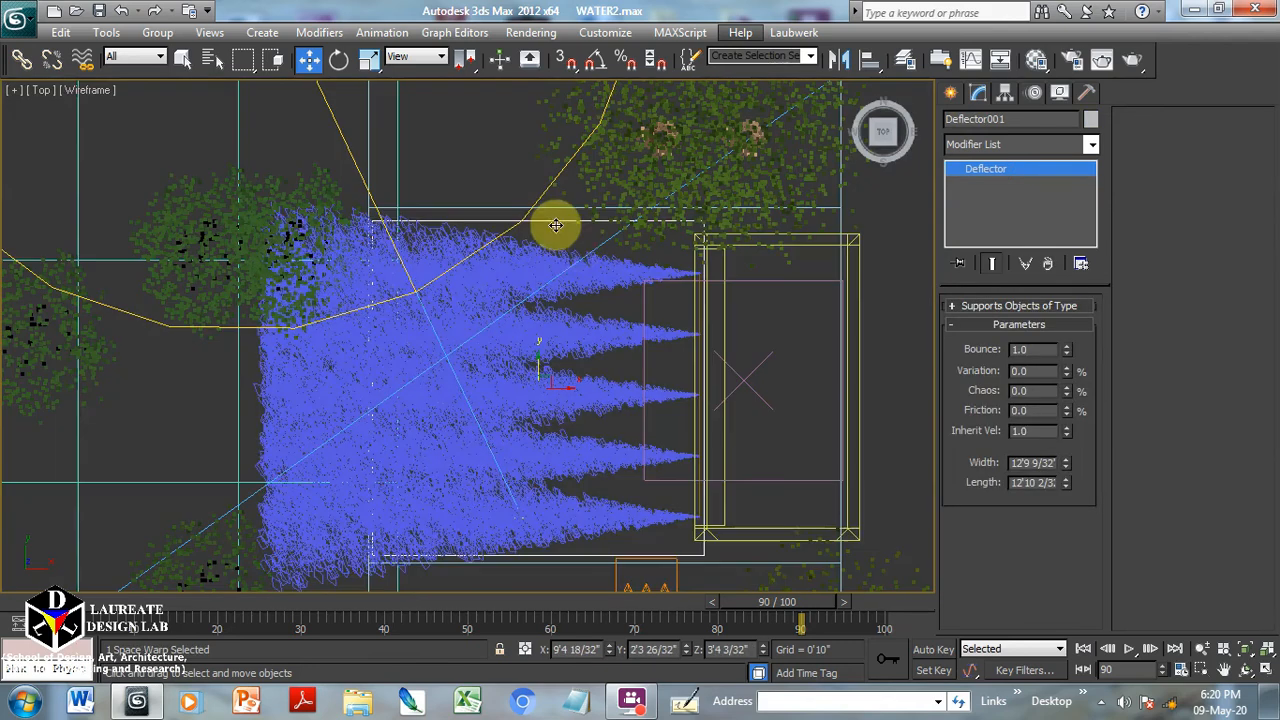
alt+middle_drag(595, 396, 647, 370)
key(F3)
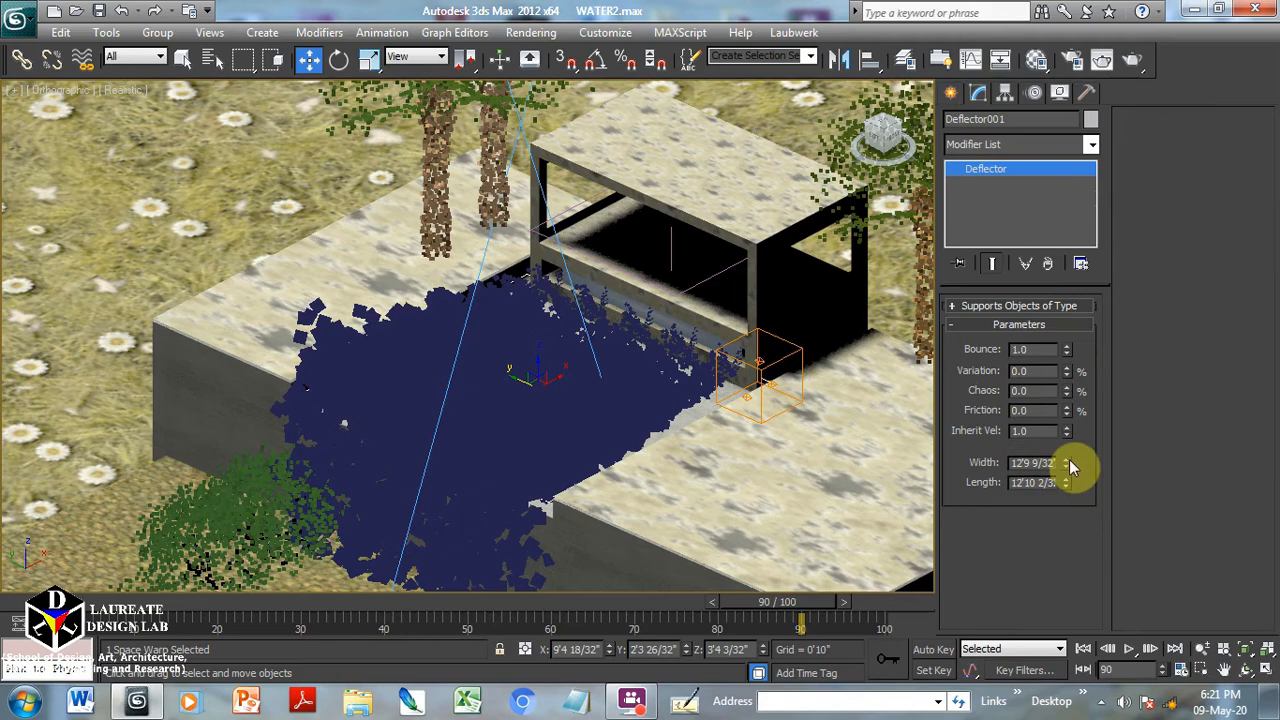
mouse_move(1066, 463)
mouse_down()
mouse_move(1066, 427)
mouse_move(1051, 523)
mouse_move(1074, 480)
mouse_move(1067, 463)
mouse_up()
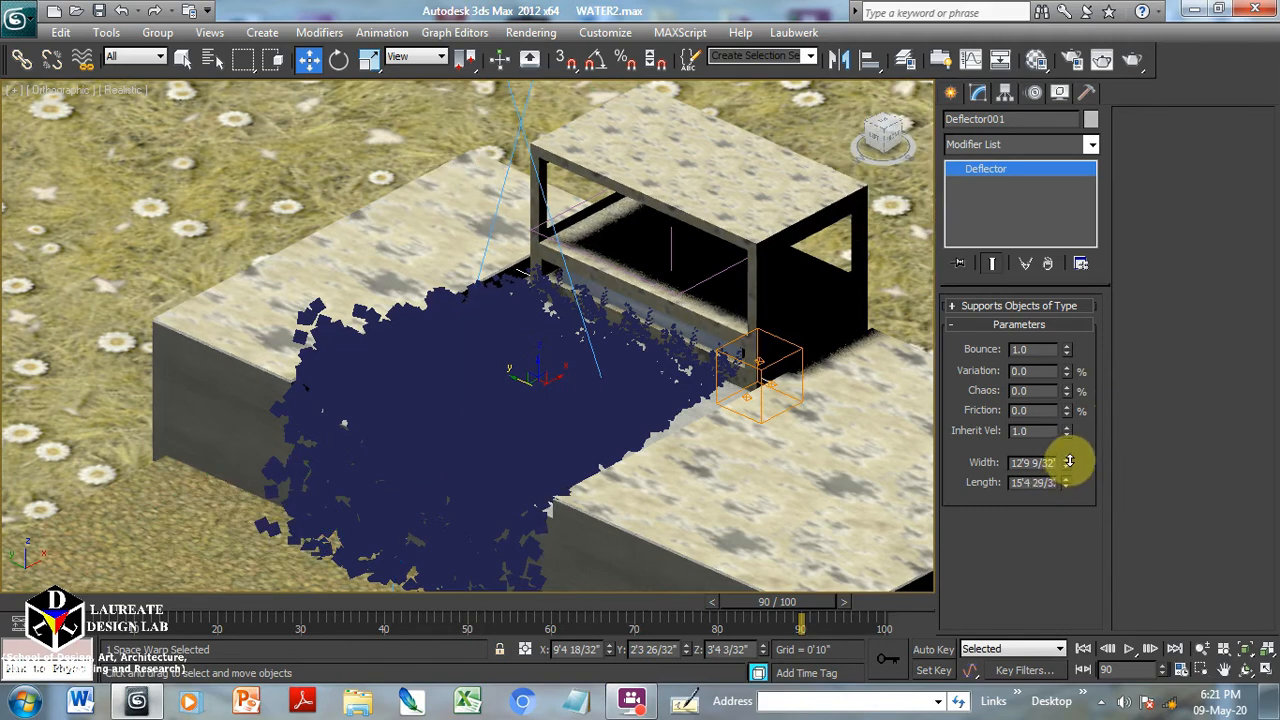
Adjust the emitter plane's position within the lower slot from the front of the box frame.
alt+middle_drag(557, 431, 661, 435)
click(511, 283)
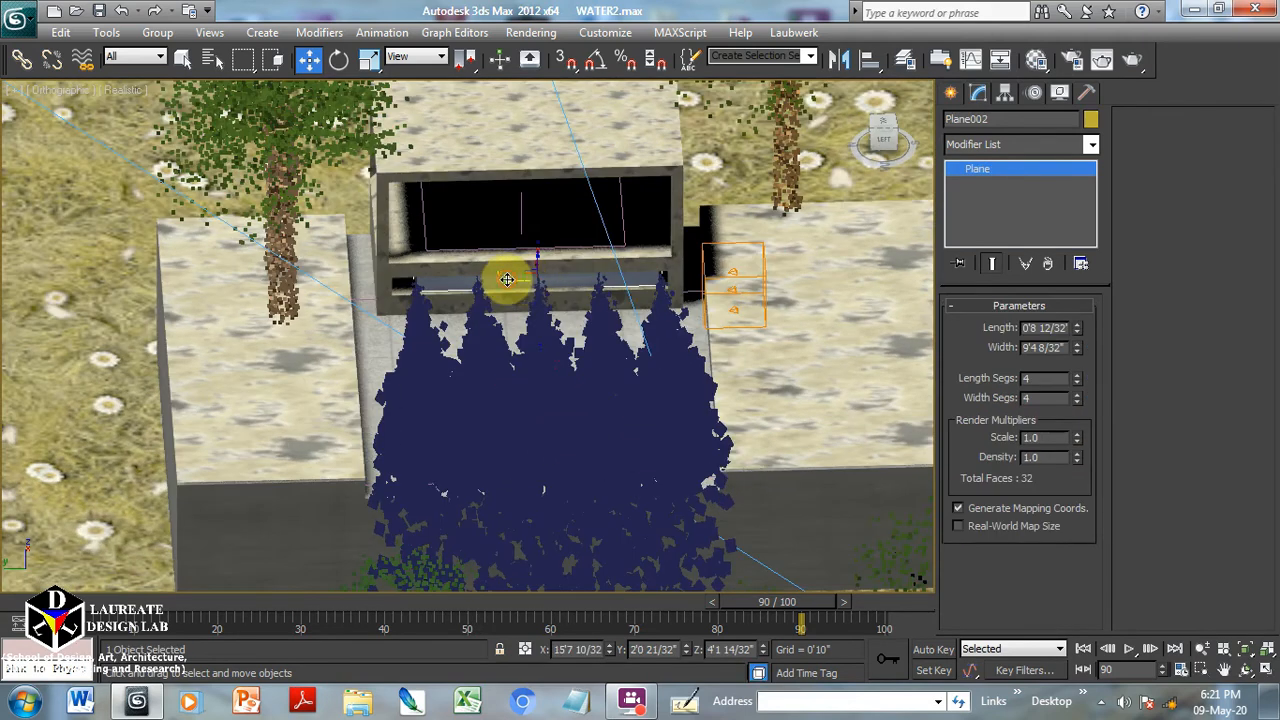
drag(503, 280, 502, 280)
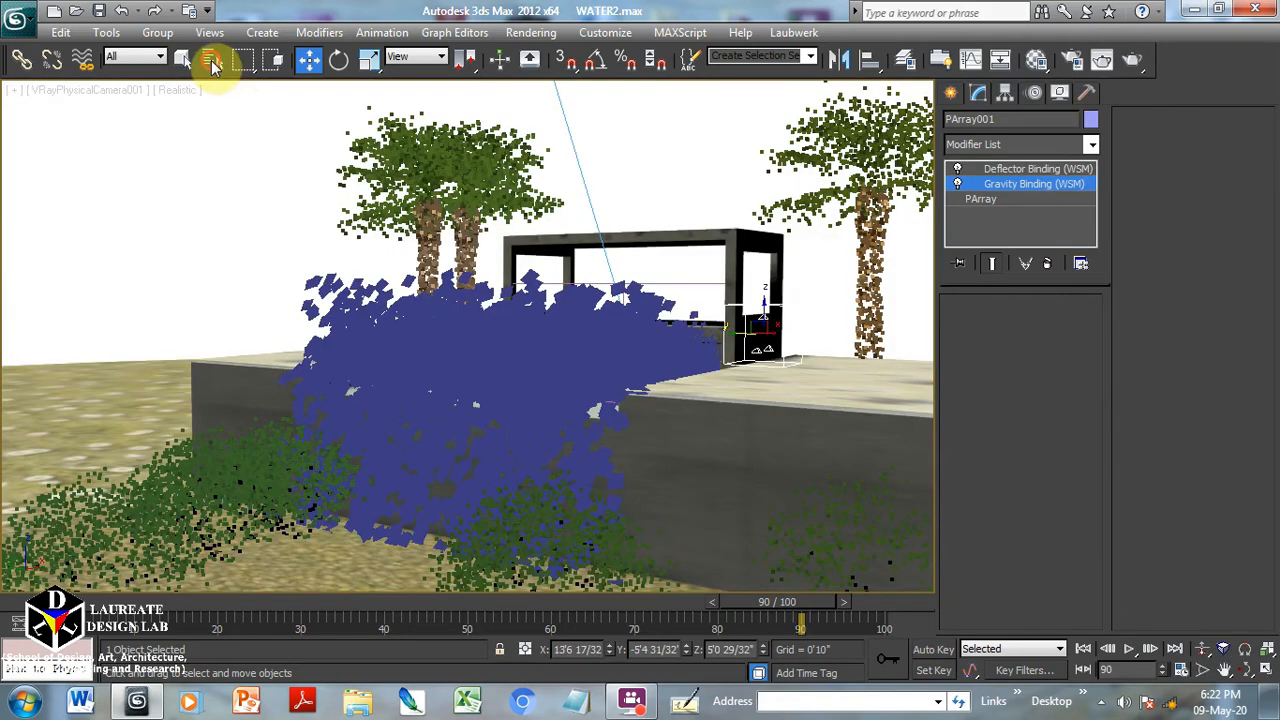
Set the gravity space warp's strength to 0.35 and decay to 0.05, and preview the water animation.
click(215, 63)
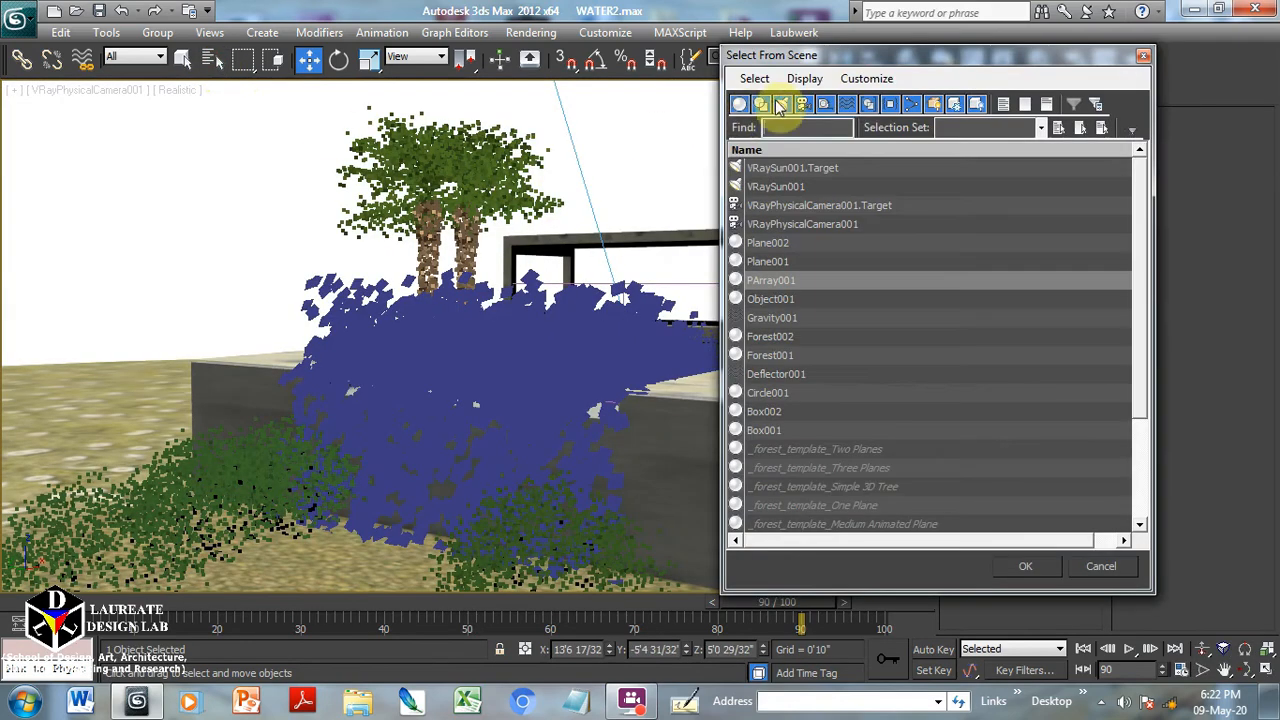
click(1027, 105)
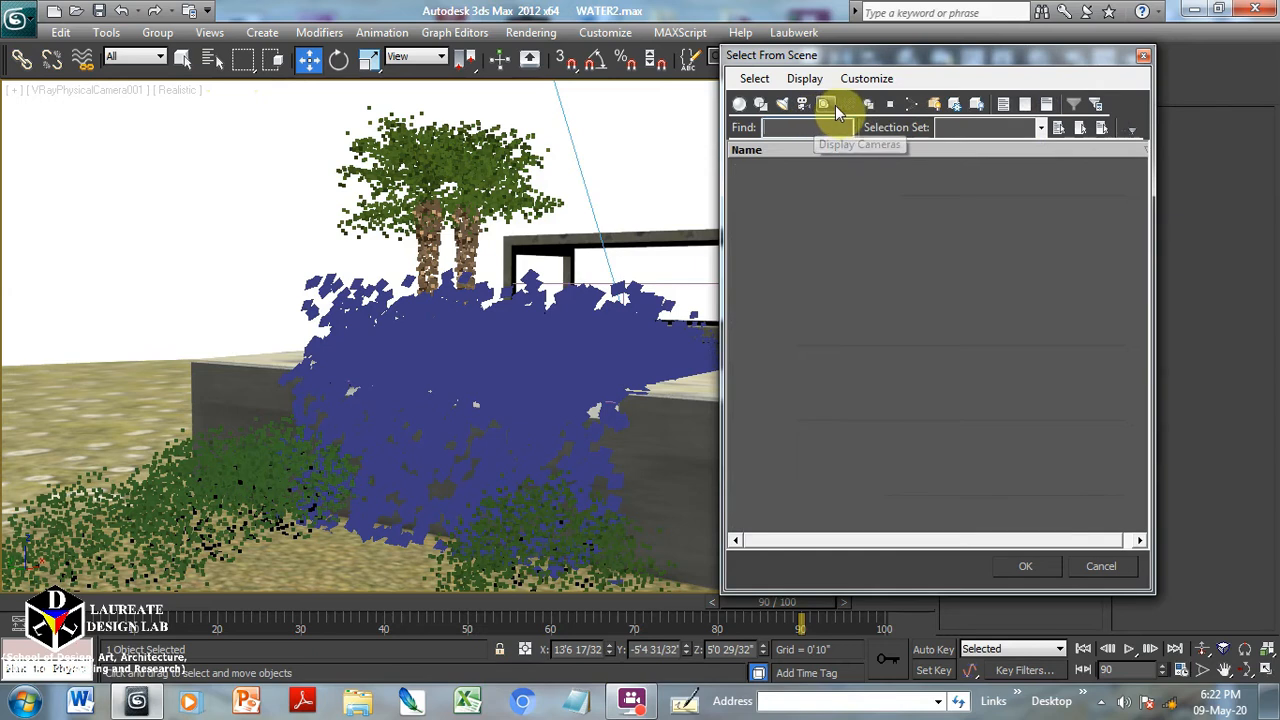
click(847, 104)
click(781, 170)
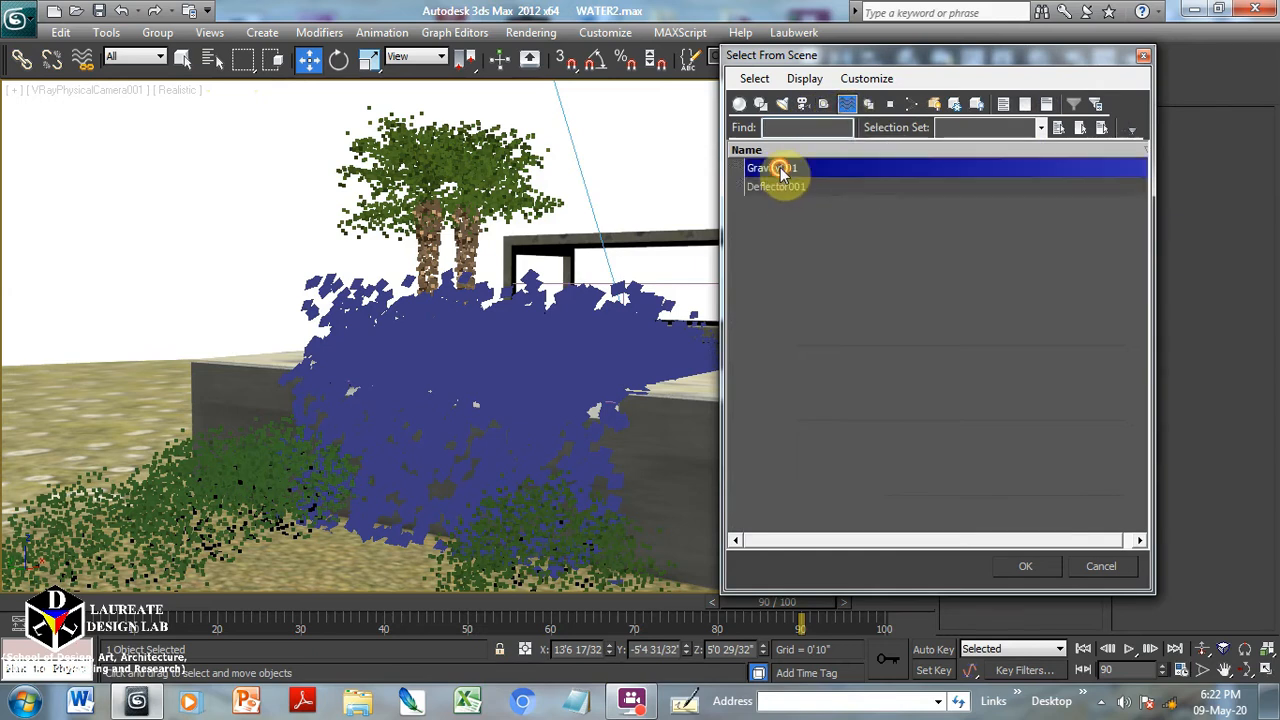
double_click(779, 168)
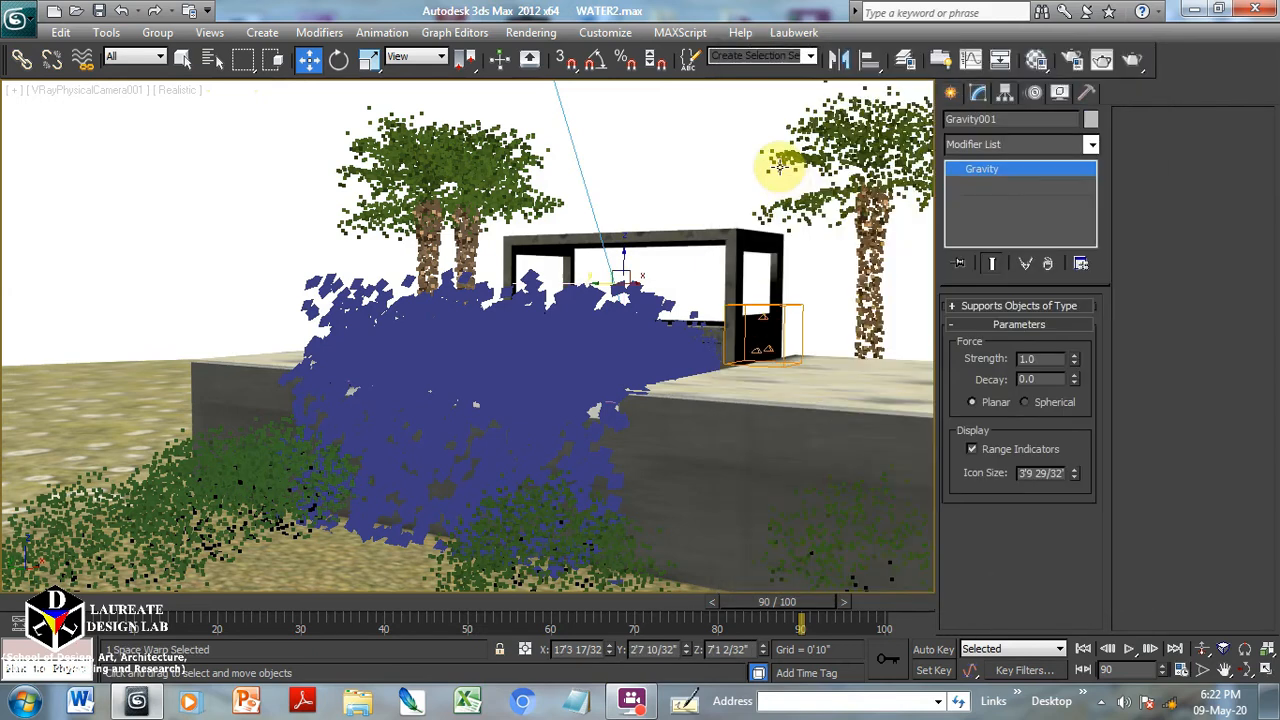
click(1073, 364)
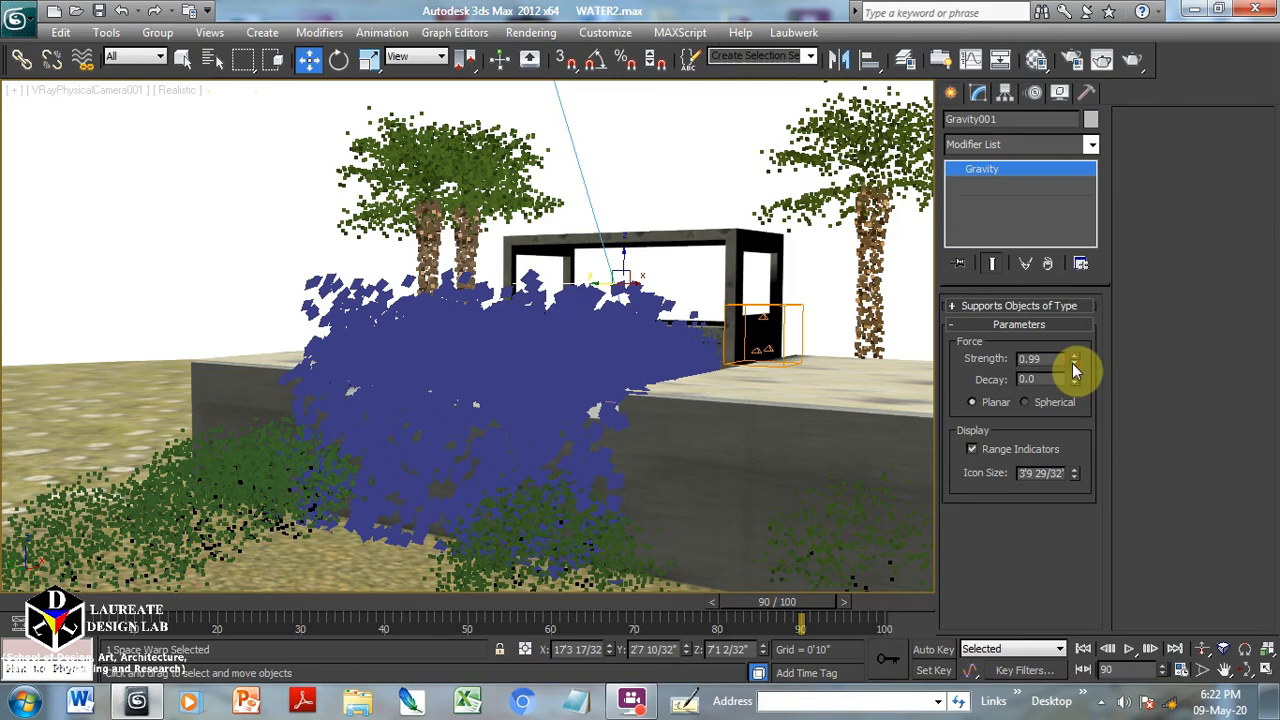
drag(1073, 367, 1073, 372)
click(1073, 372)
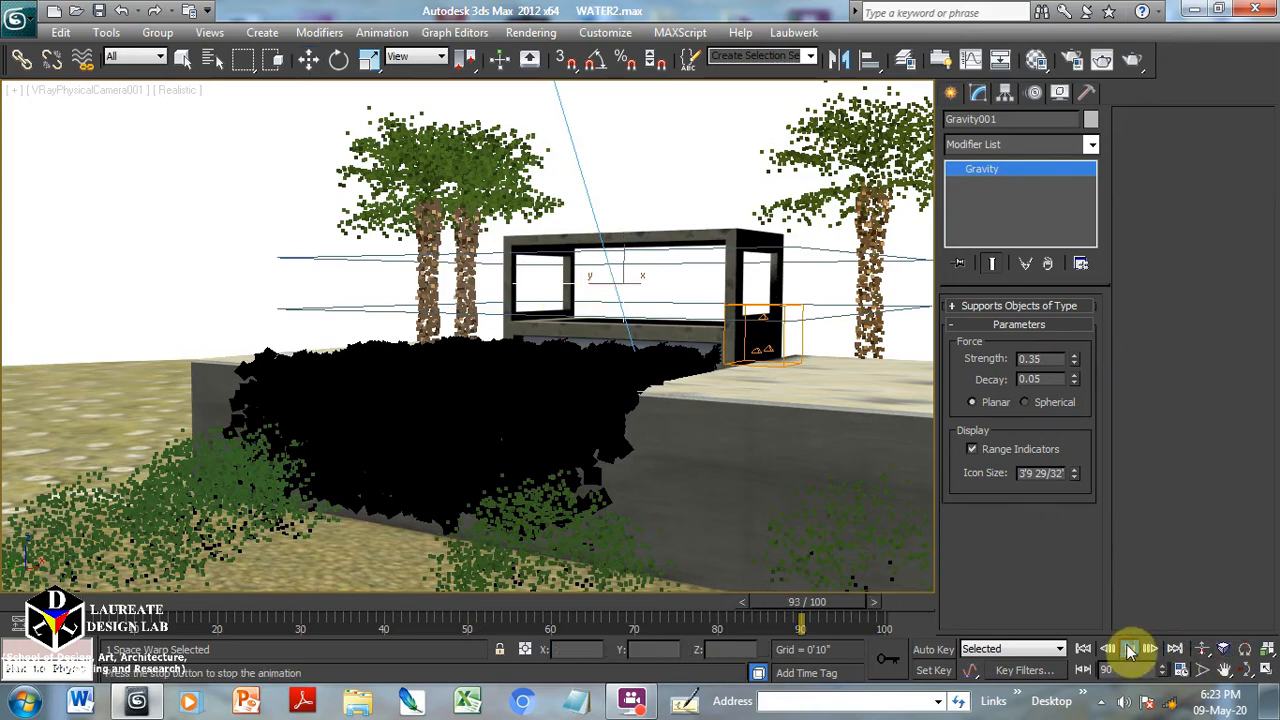
click(1130, 650)
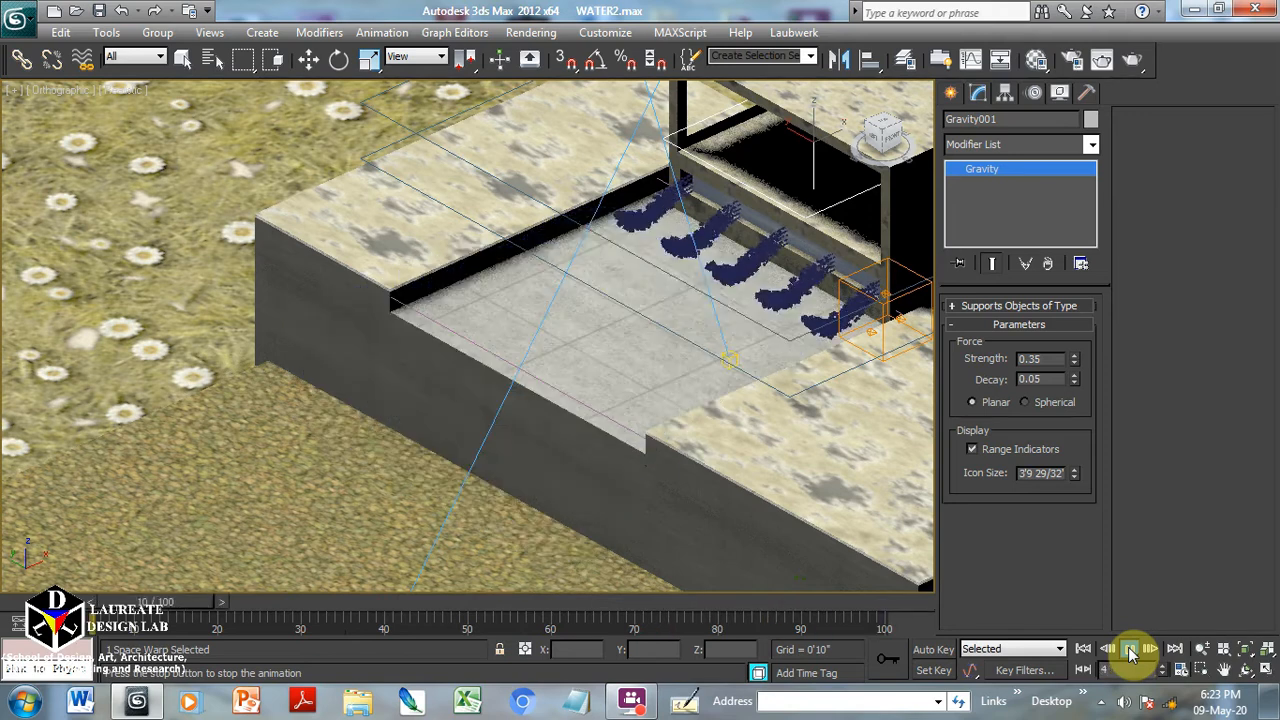
click(1130, 650)
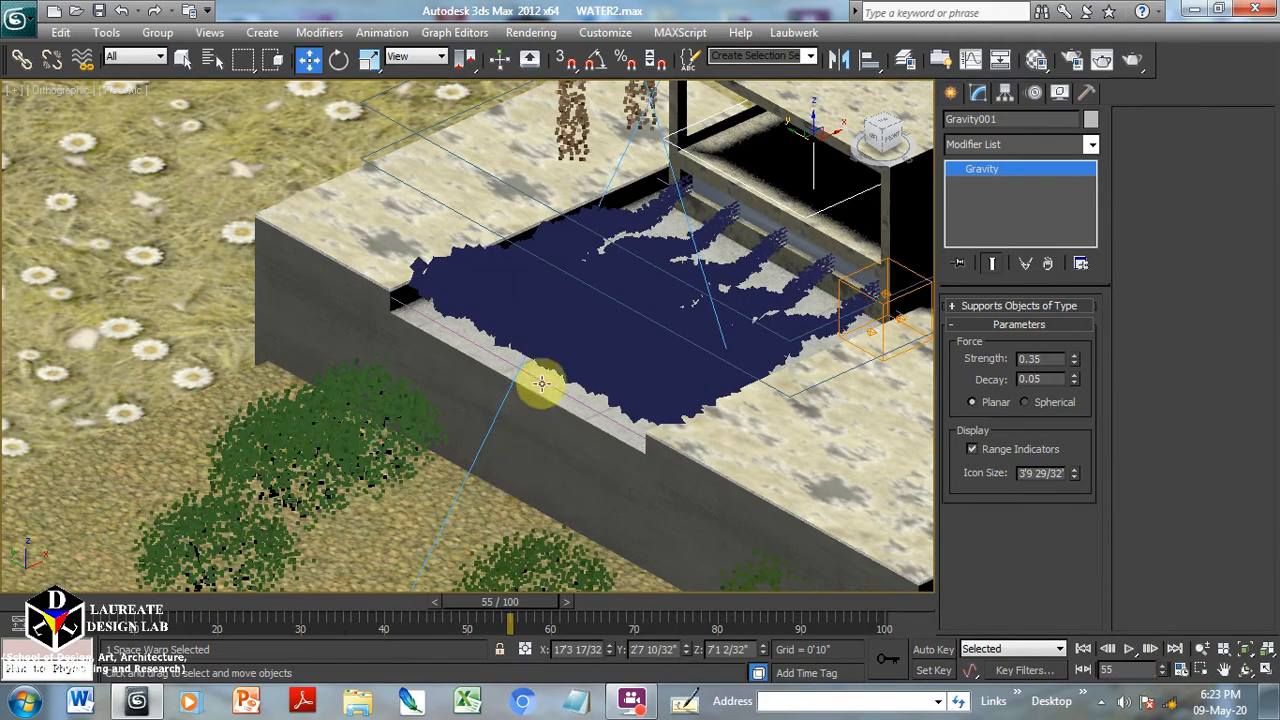
Draw a second deflector about 18'1" wide and 17'1" long over the planted ground in front of the platform, in the top view.
key(t)
scroll(694, 323, down, 3)
middle_drag(694, 323, 829, 326)
middle_drag(482, 354, 546, 349)
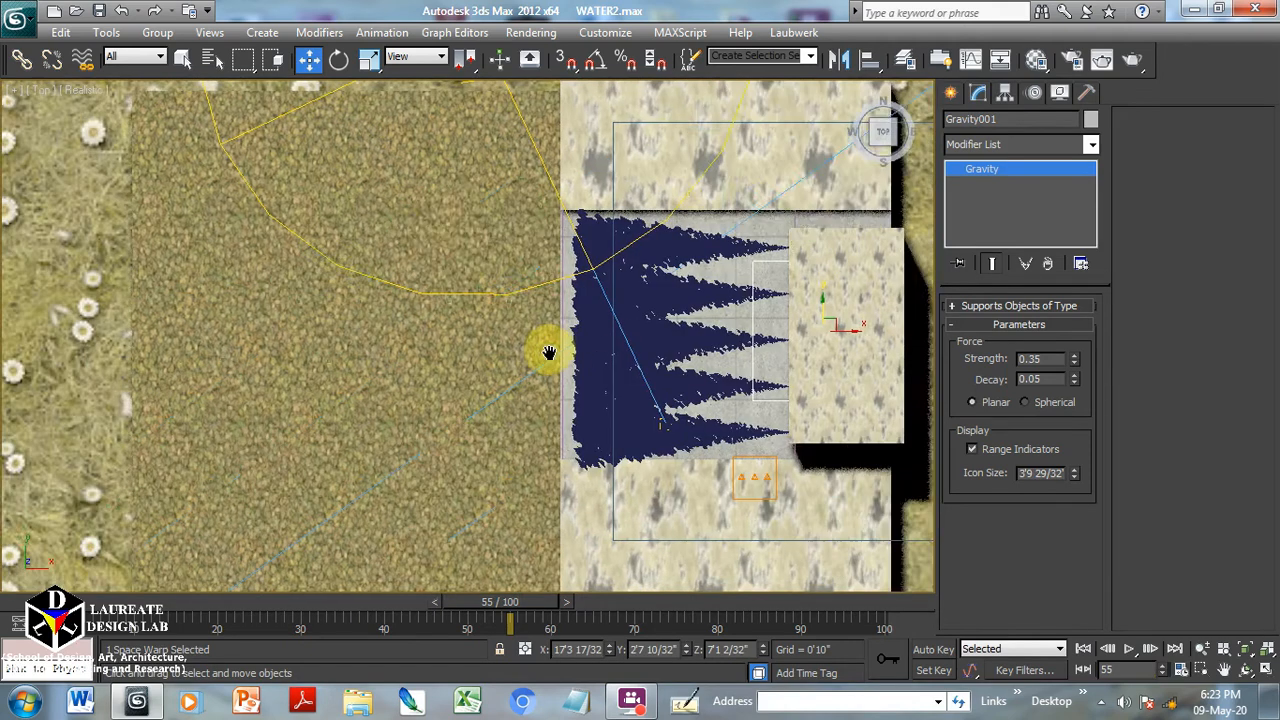
key(F3)
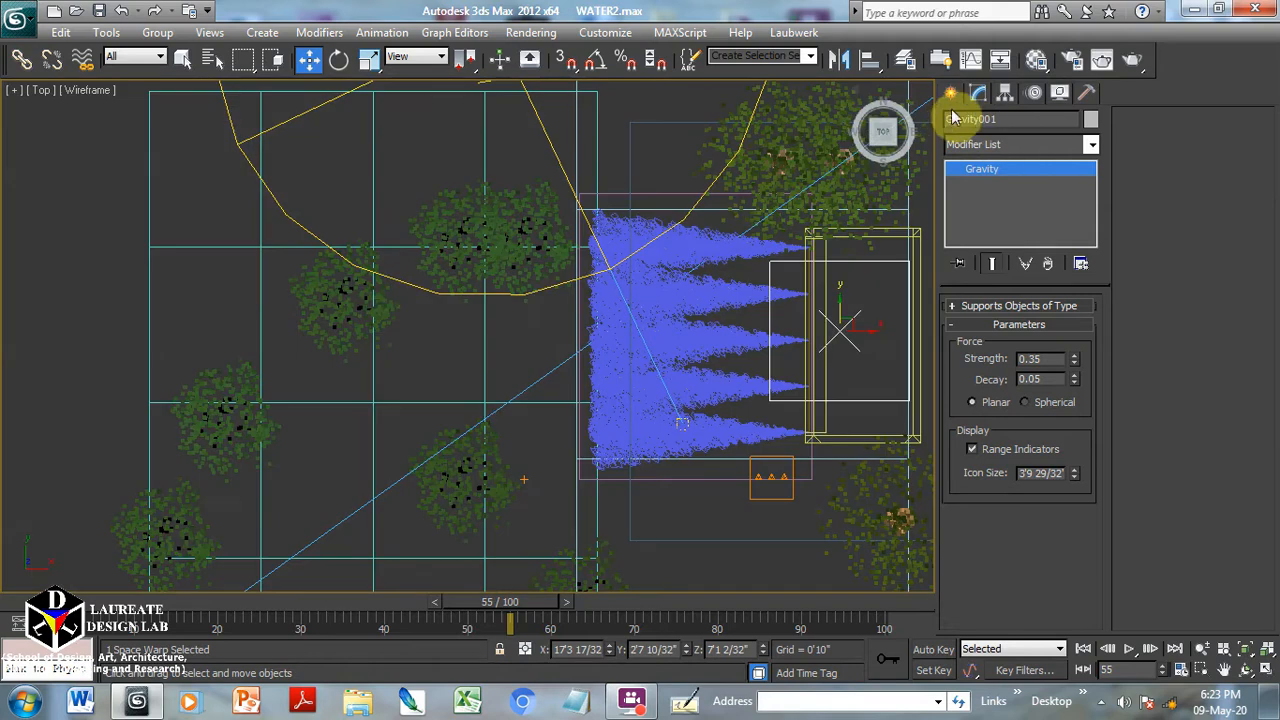
click(958, 94)
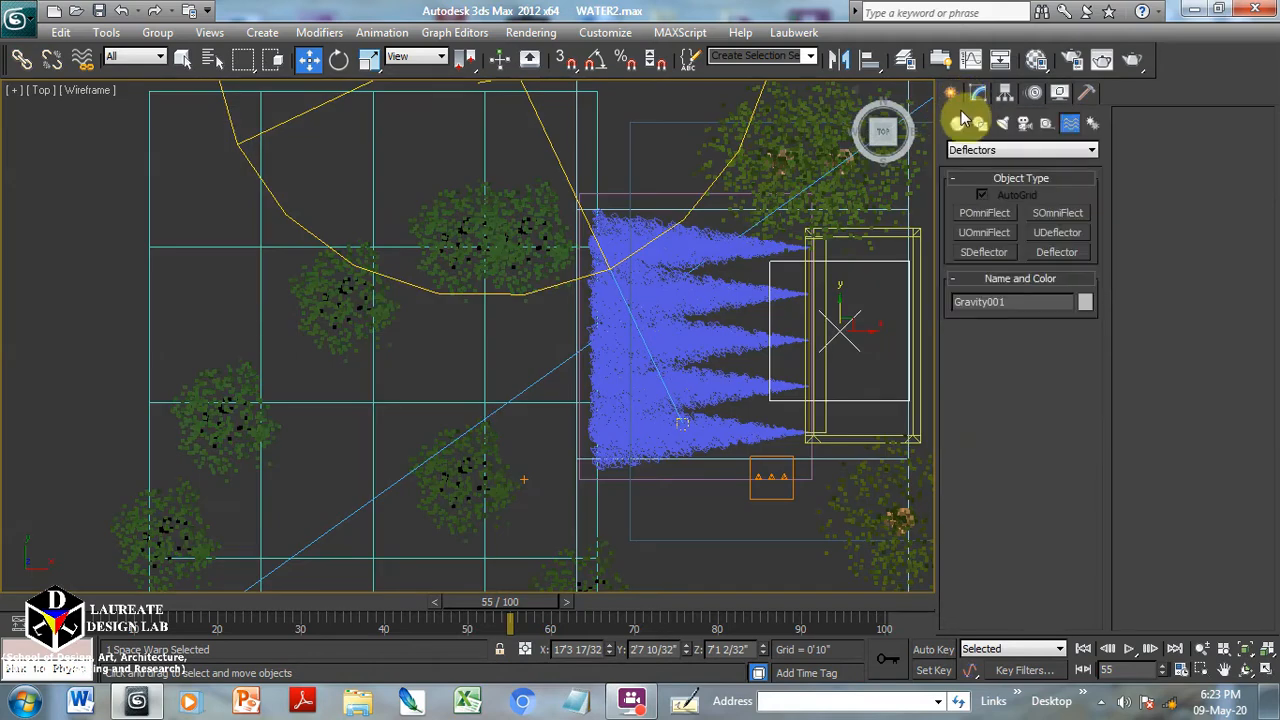
click(1050, 250)
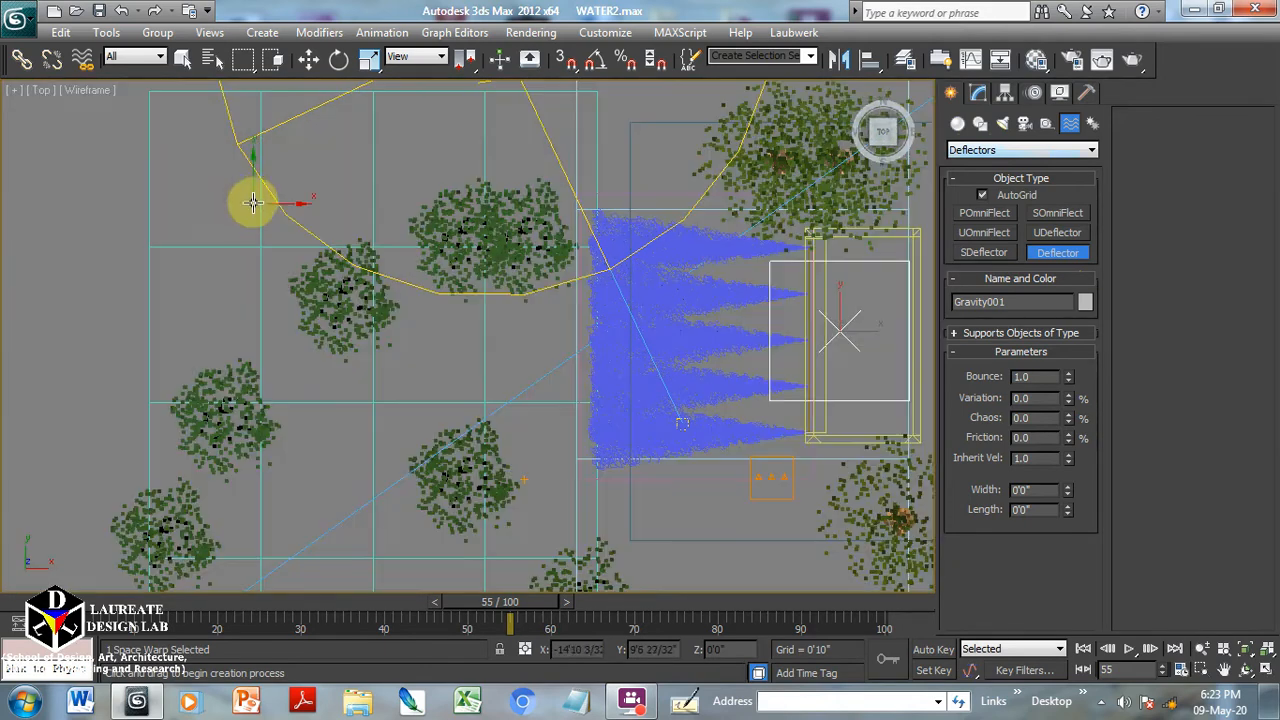
drag(251, 194, 581, 508)
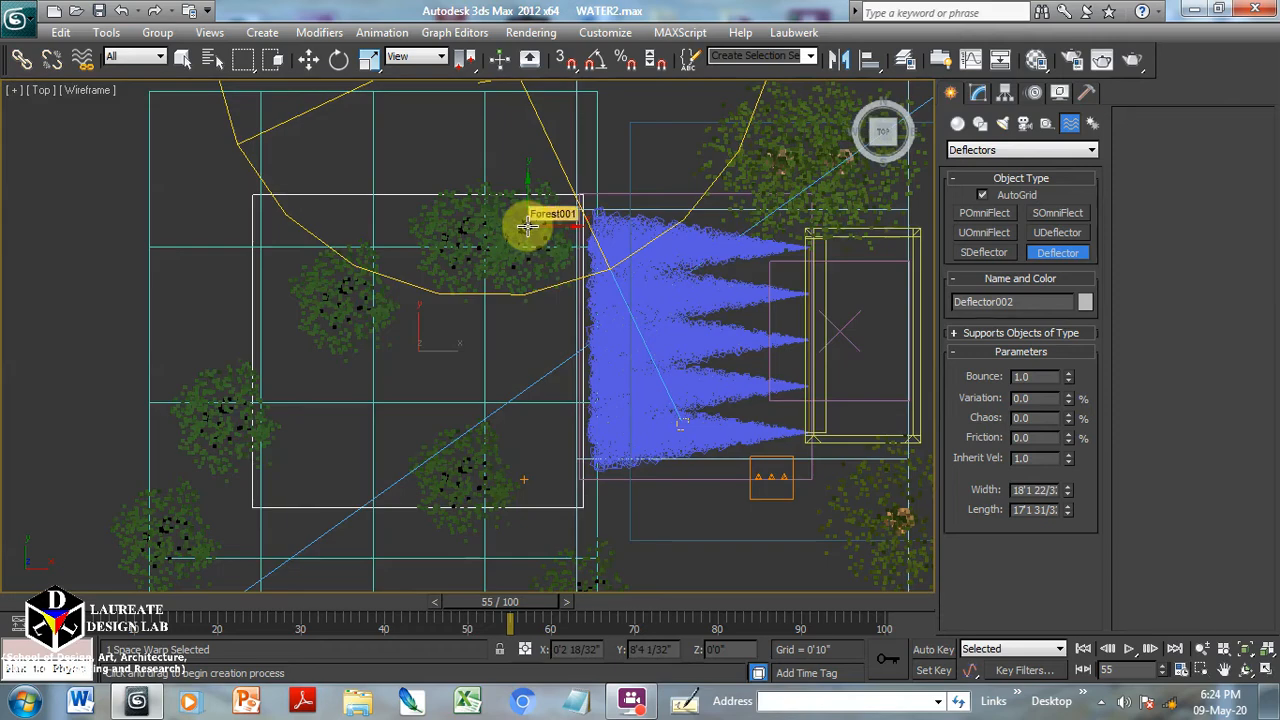
key(w)
Hide everything except the new ground deflector and the PArray particle system, and display them in wireframe.
alt+middle_drag(457, 363, 499, 322)
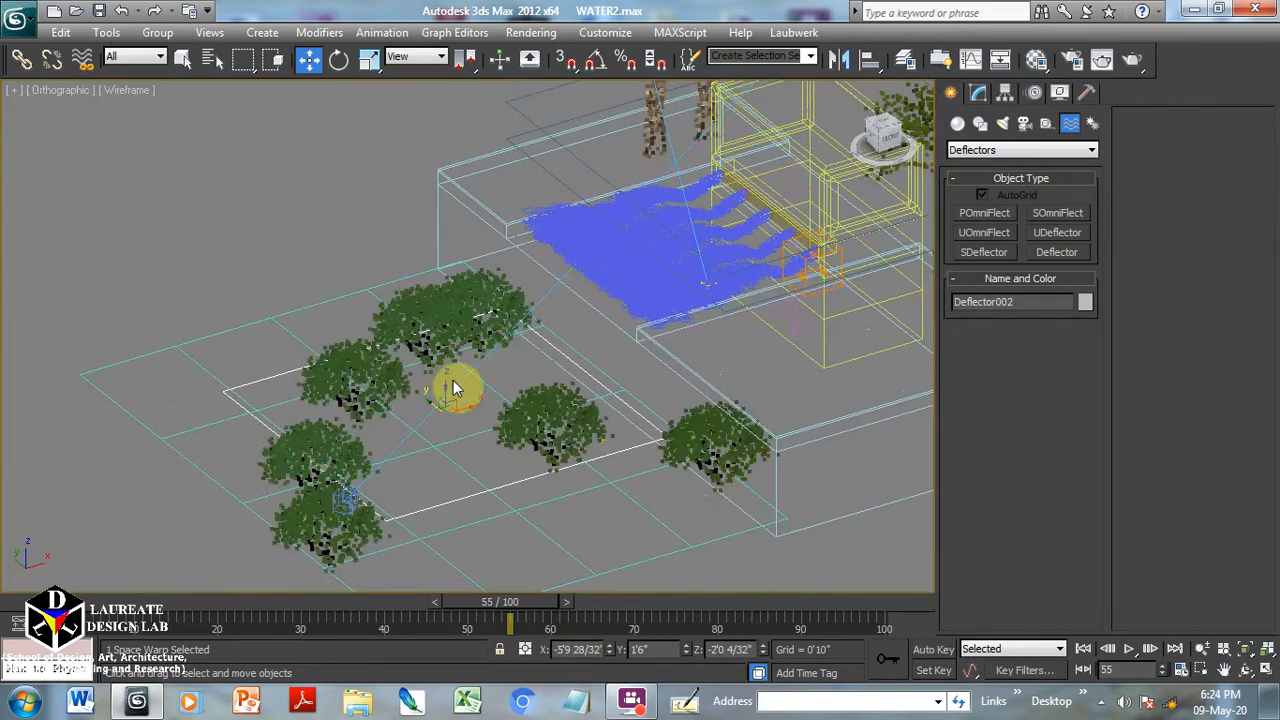
key(F3)
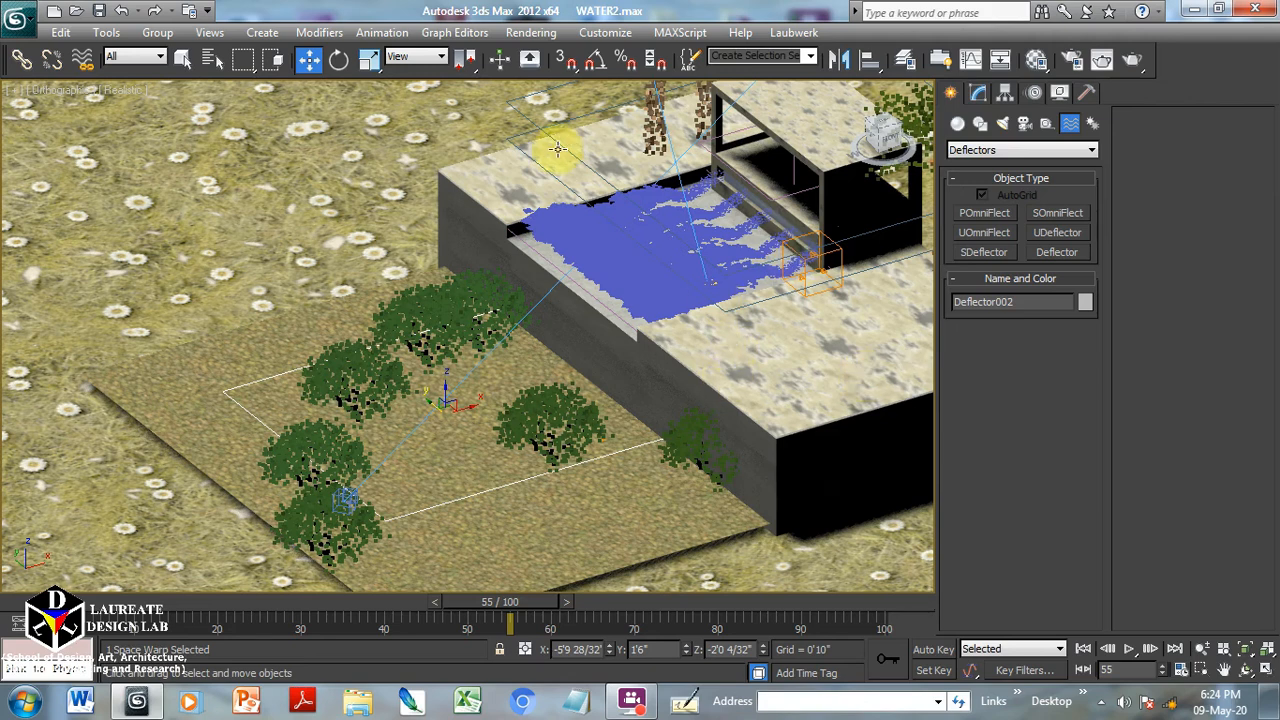
ctrl+click(834, 253)
right_click(836, 258)
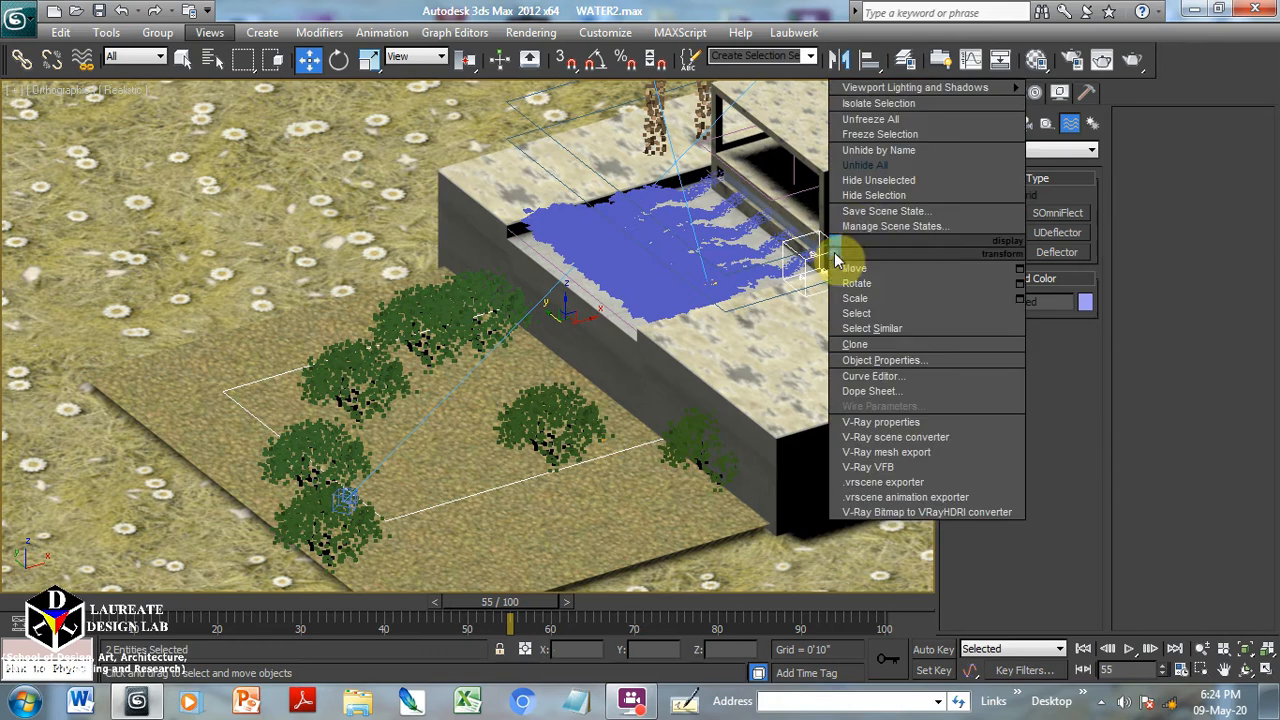
click(889, 181)
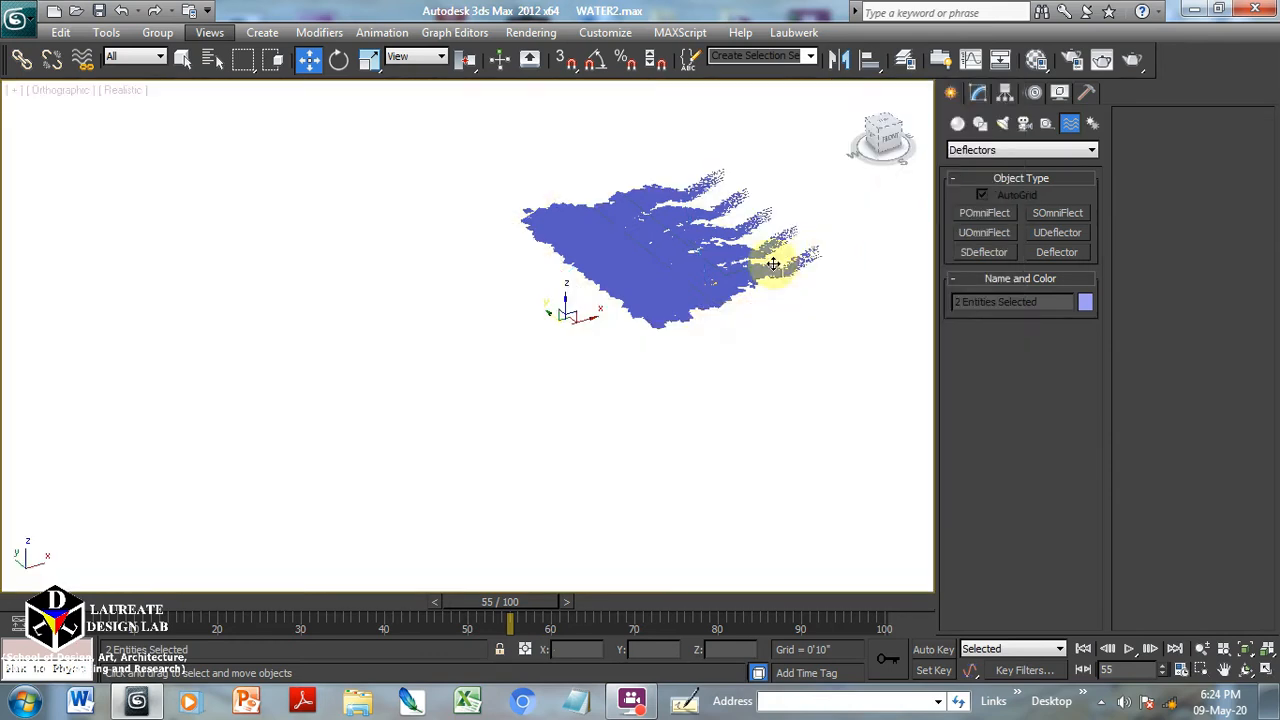
key(F3)
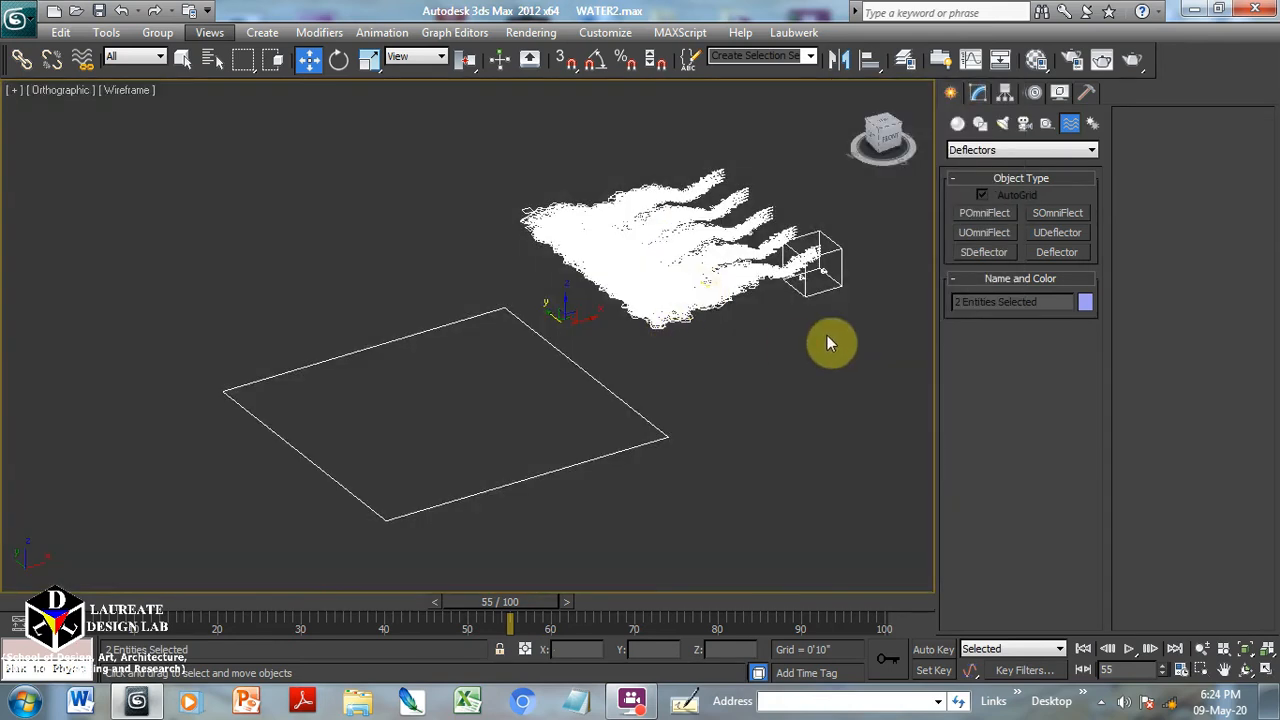
Bind the PArray particle system to the new ground deflector.
click(827, 335)
click(821, 287)
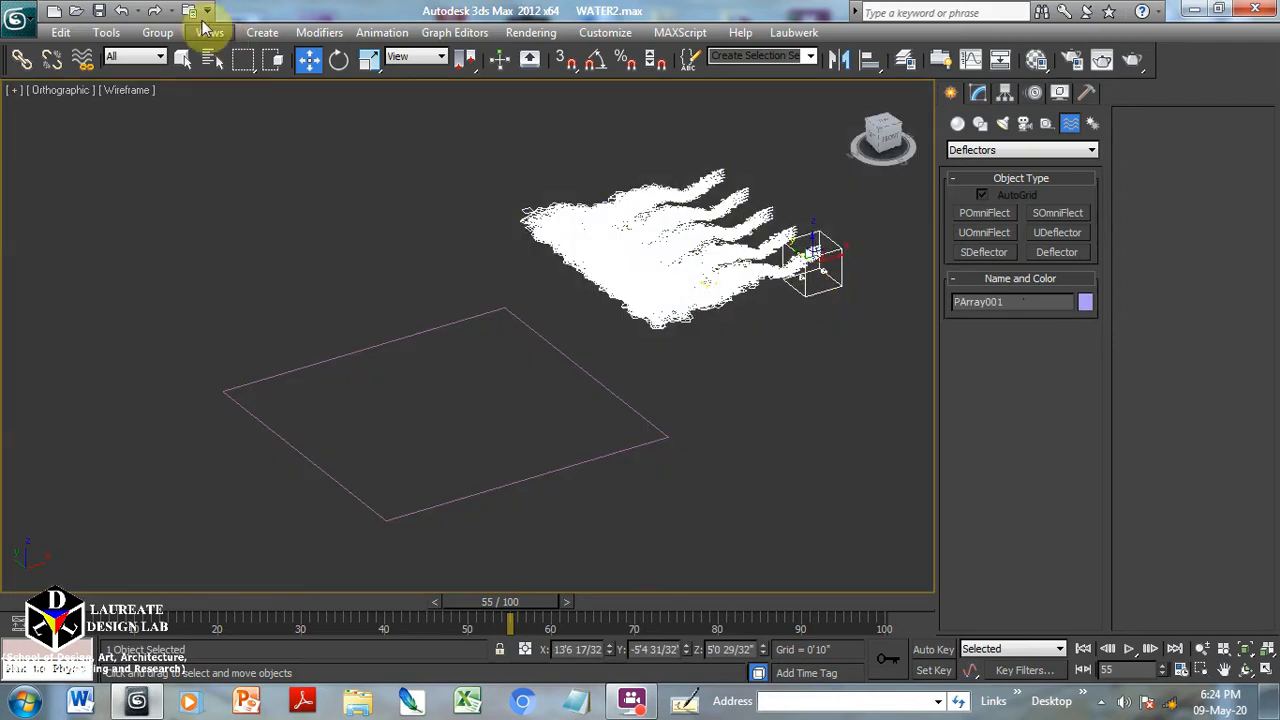
drag(806, 264, 580, 466)
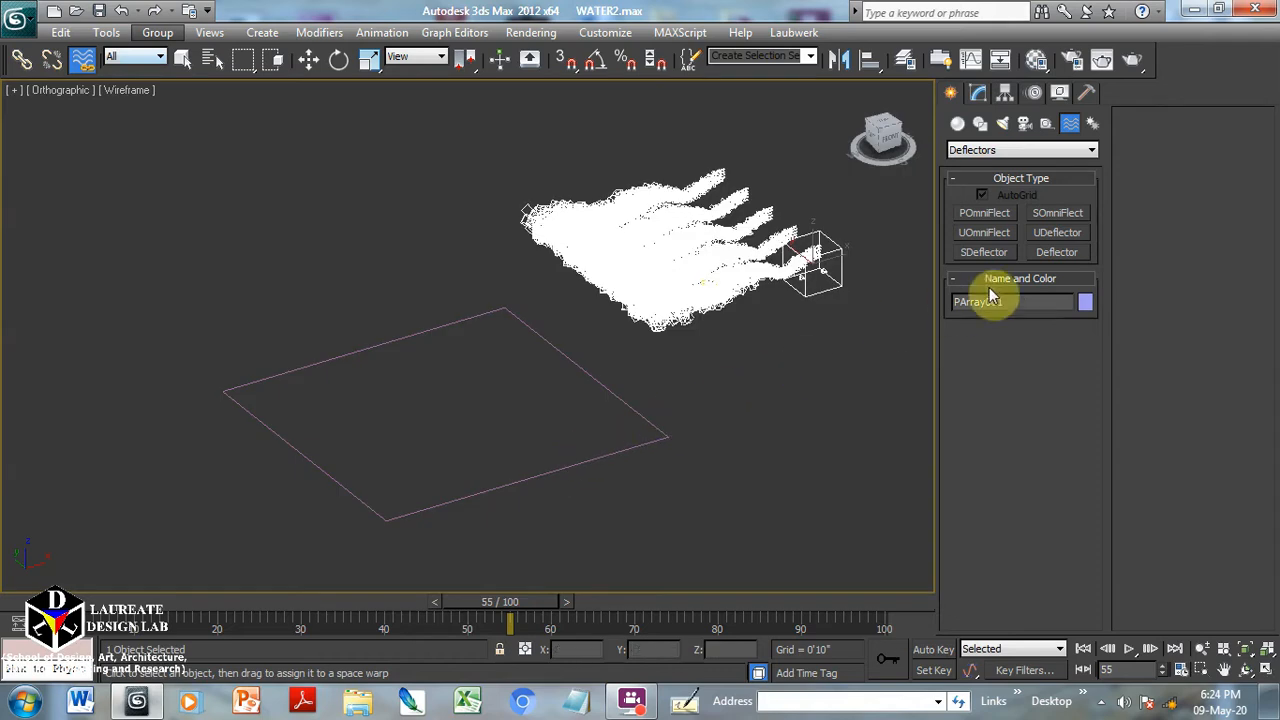
Unhide all scene objects and play the animation in shaded view to check the water spilling over the platform edge.
right_click(746, 170)
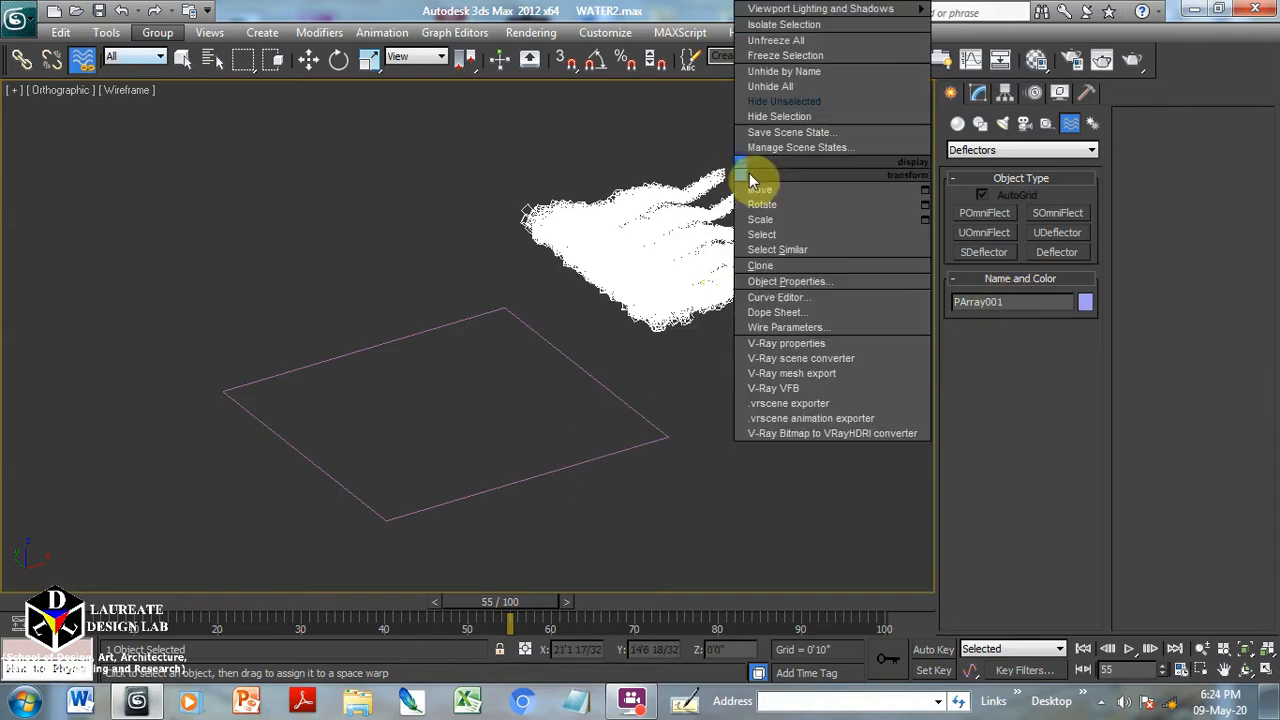
click(789, 86)
click(720, 405)
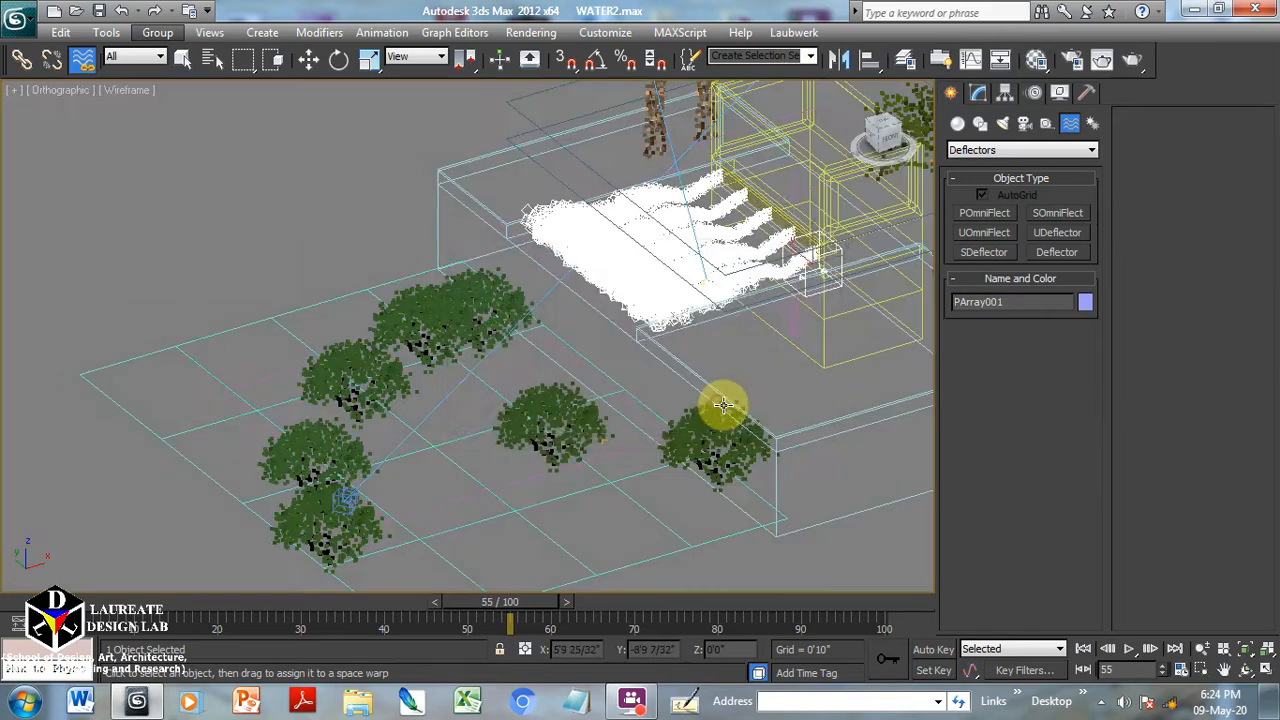
key(F3)
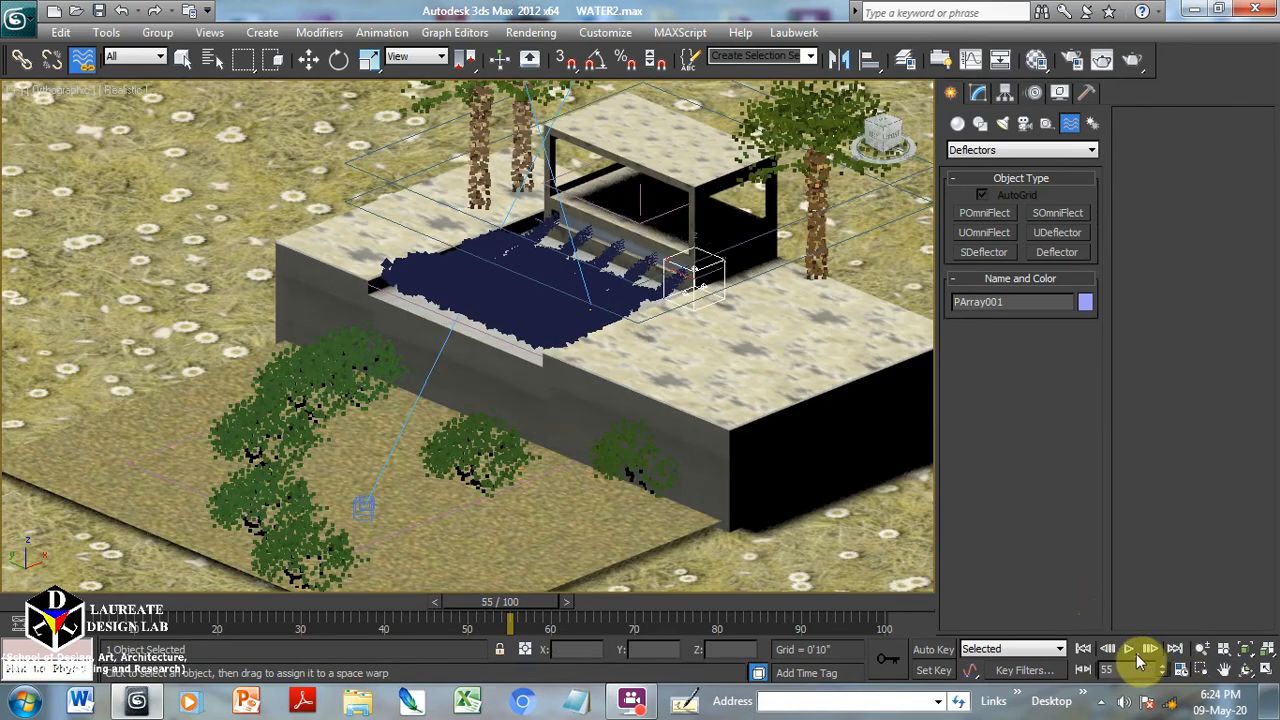
click(1128, 648)
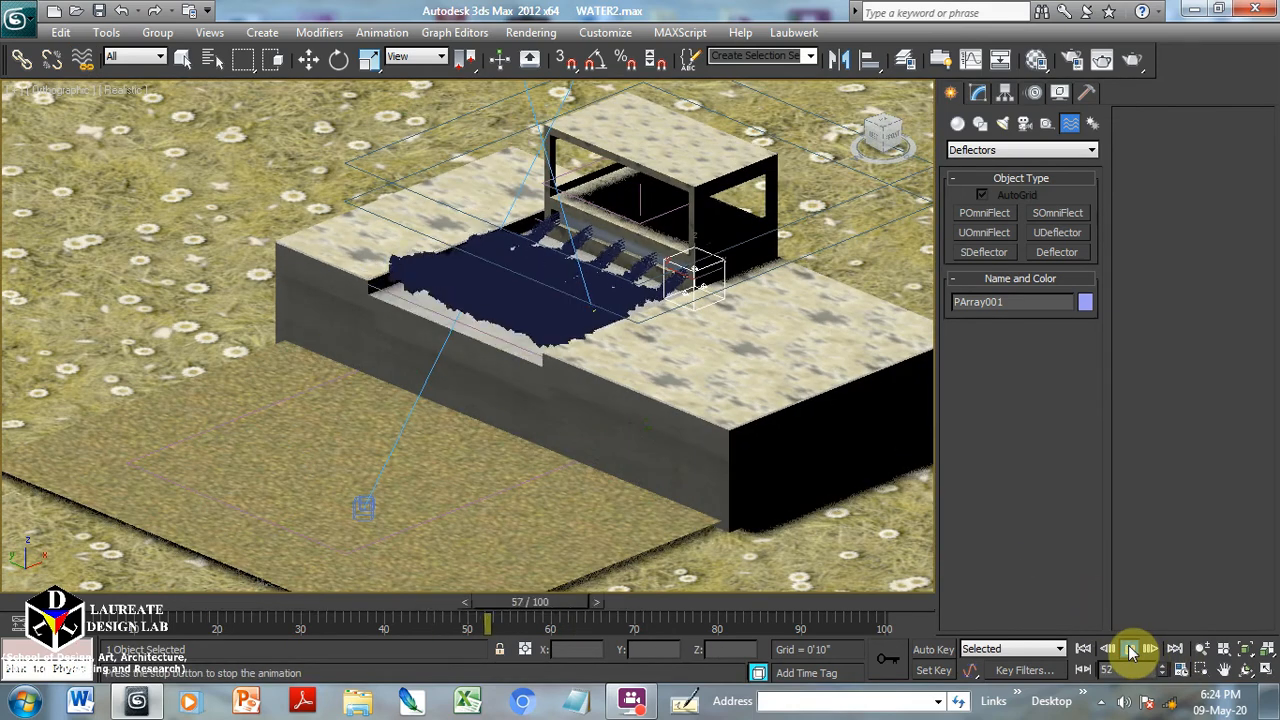
click(1129, 649)
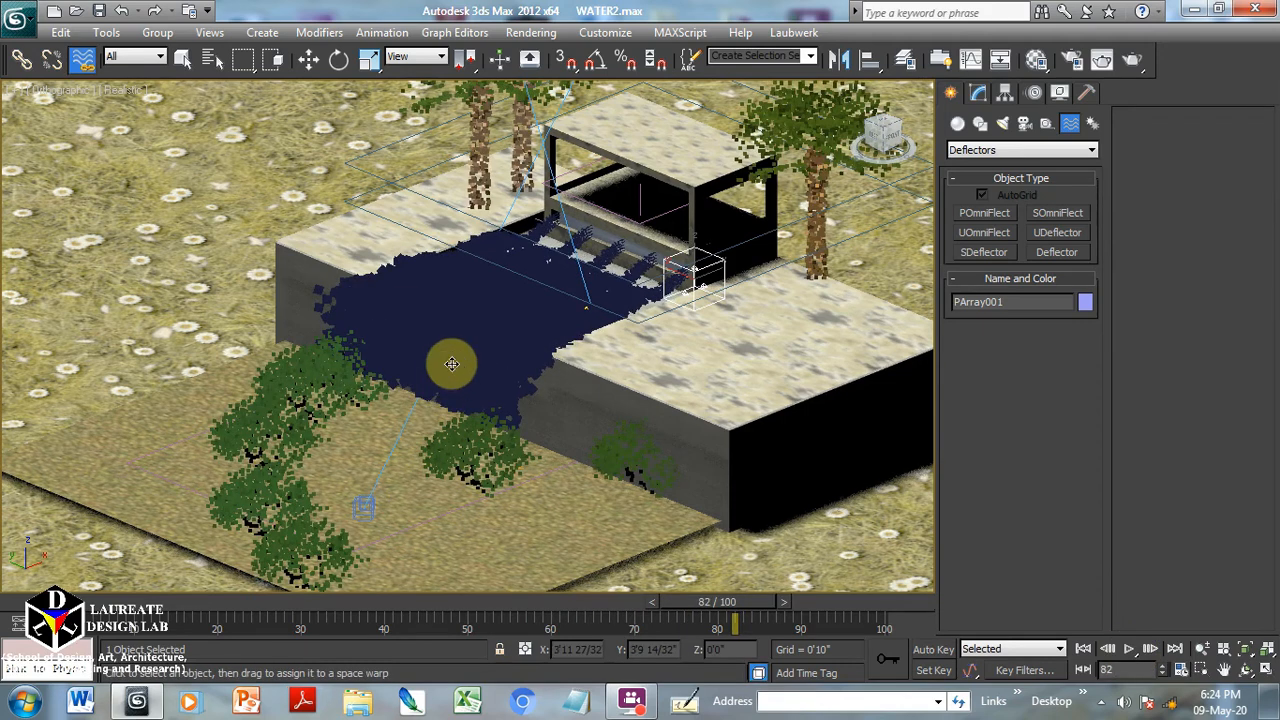
Set the PArray's viewport percentage of particles to 80% and replay the animation.
key(w)
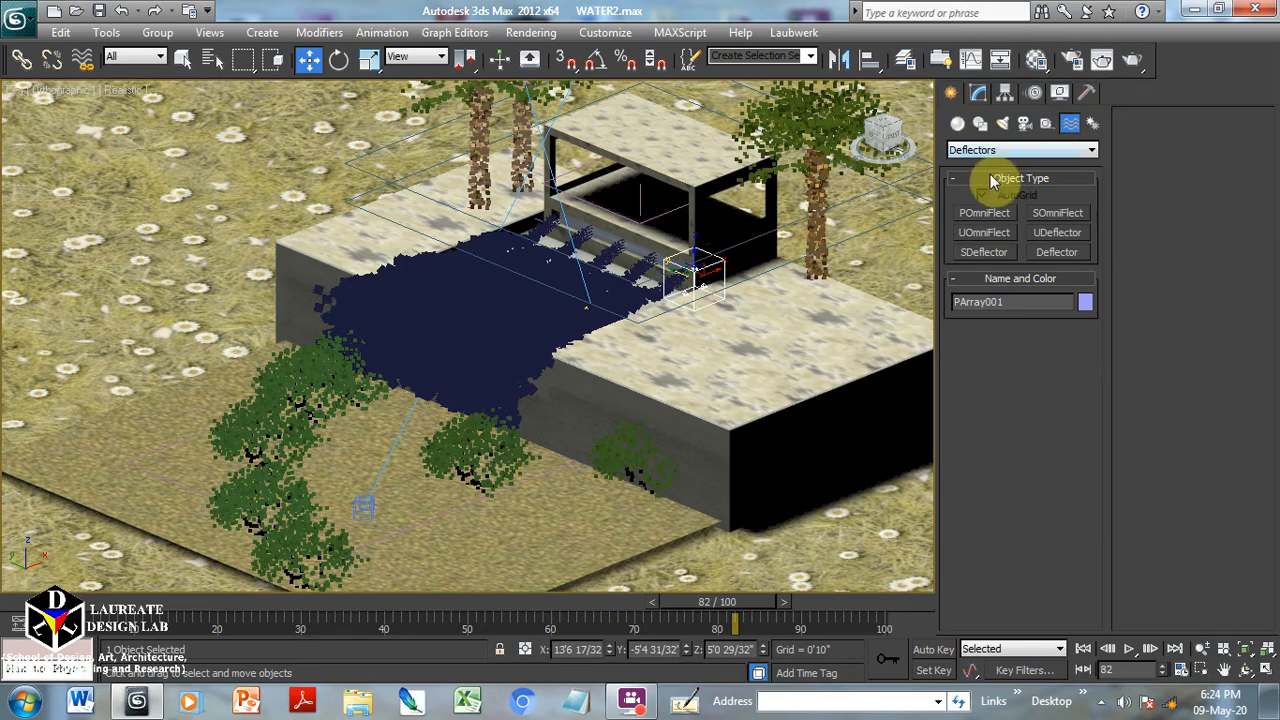
click(978, 92)
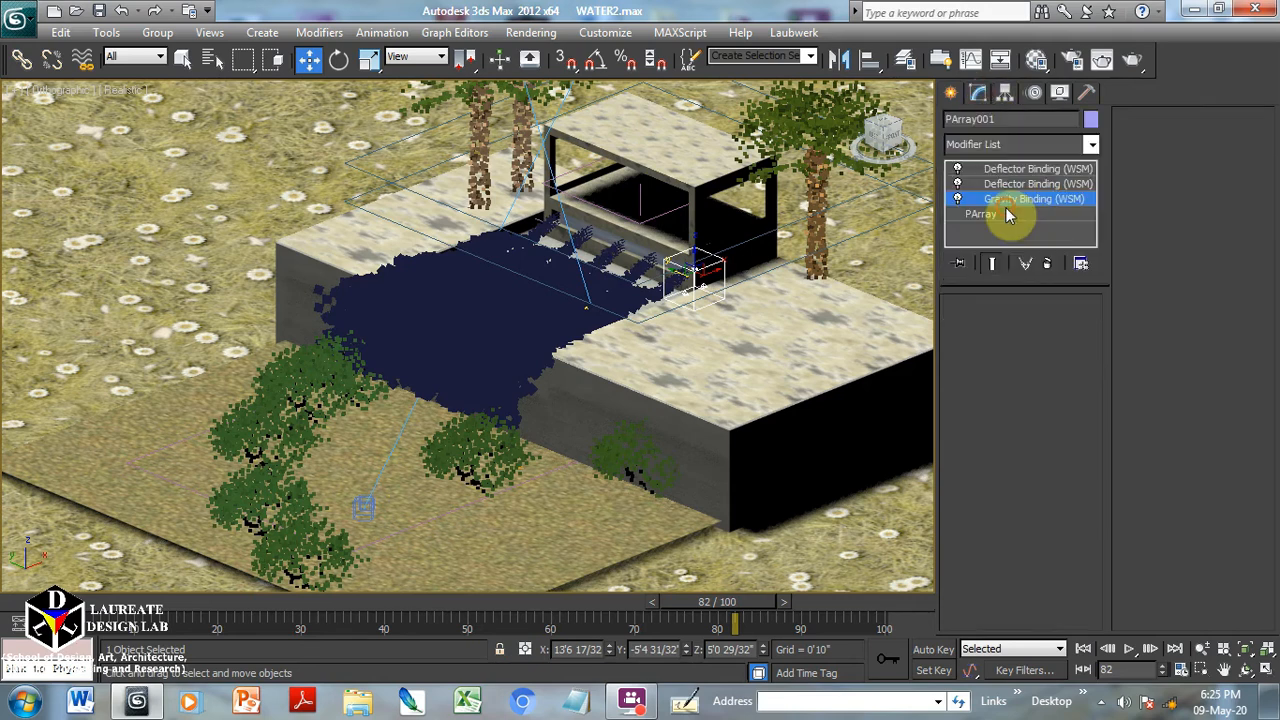
click(1012, 212)
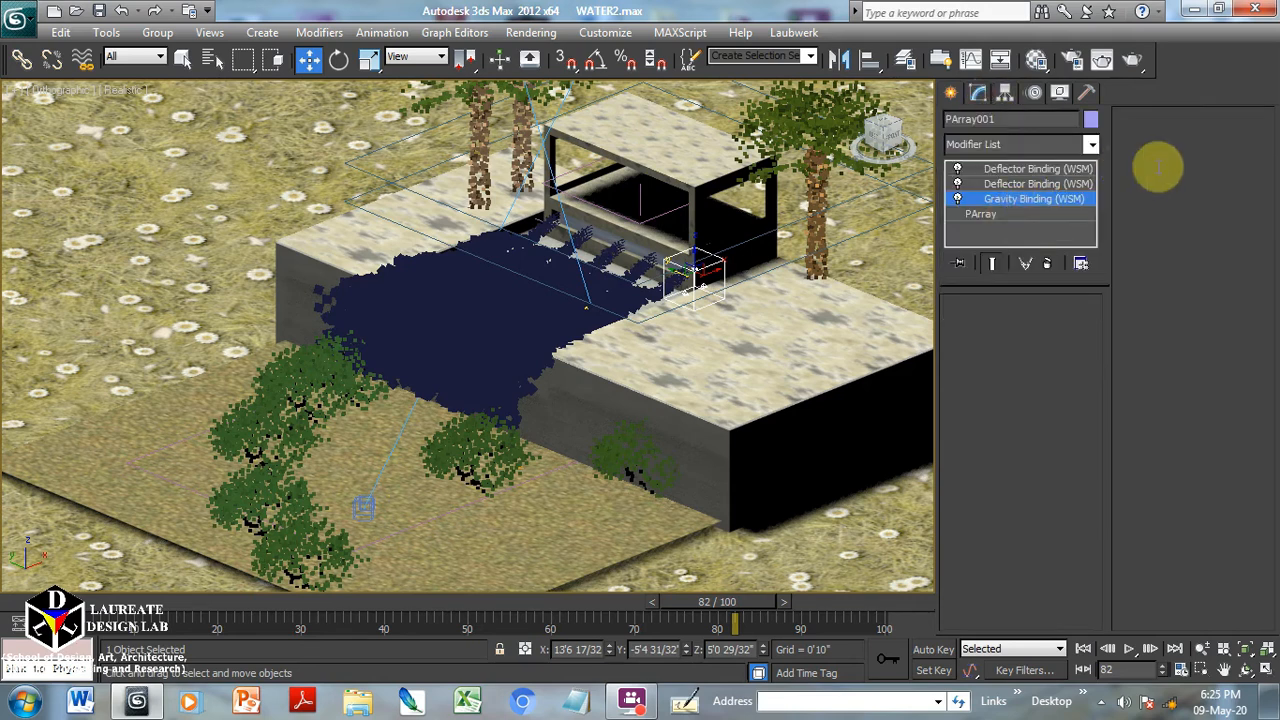
drag(1239, 203, 1230, 185)
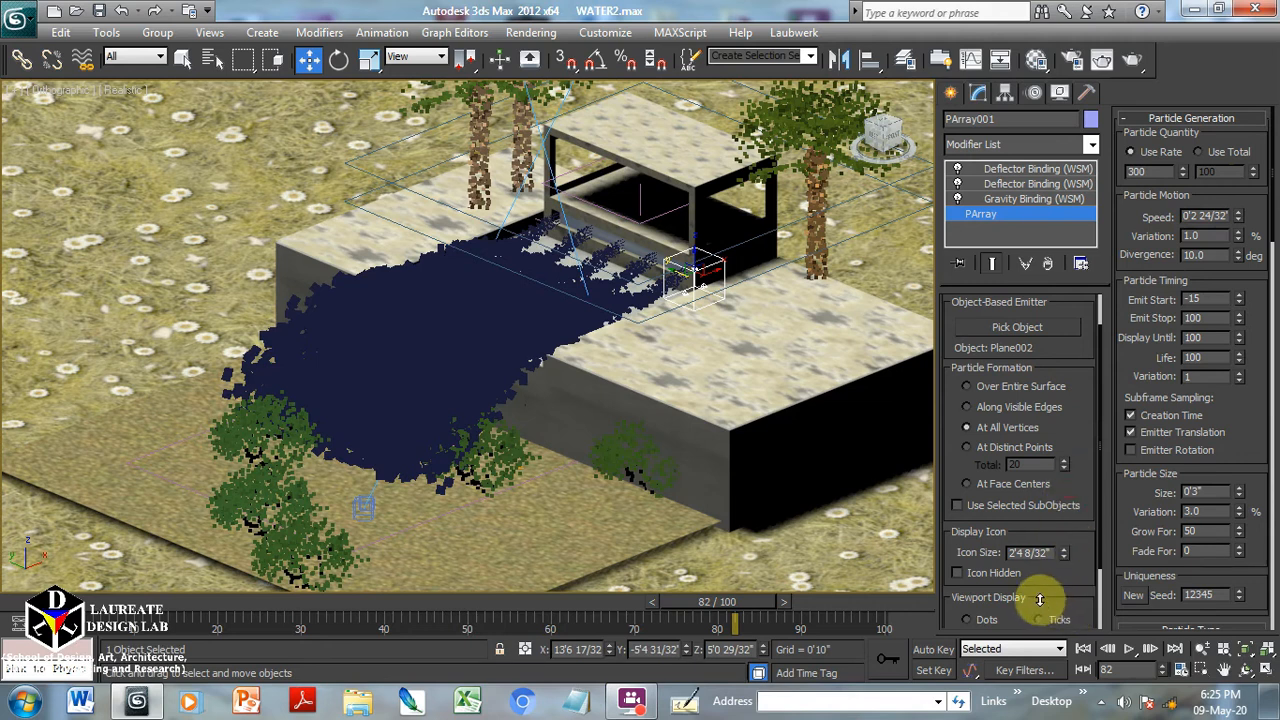
scroll(1040, 600, down, 2)
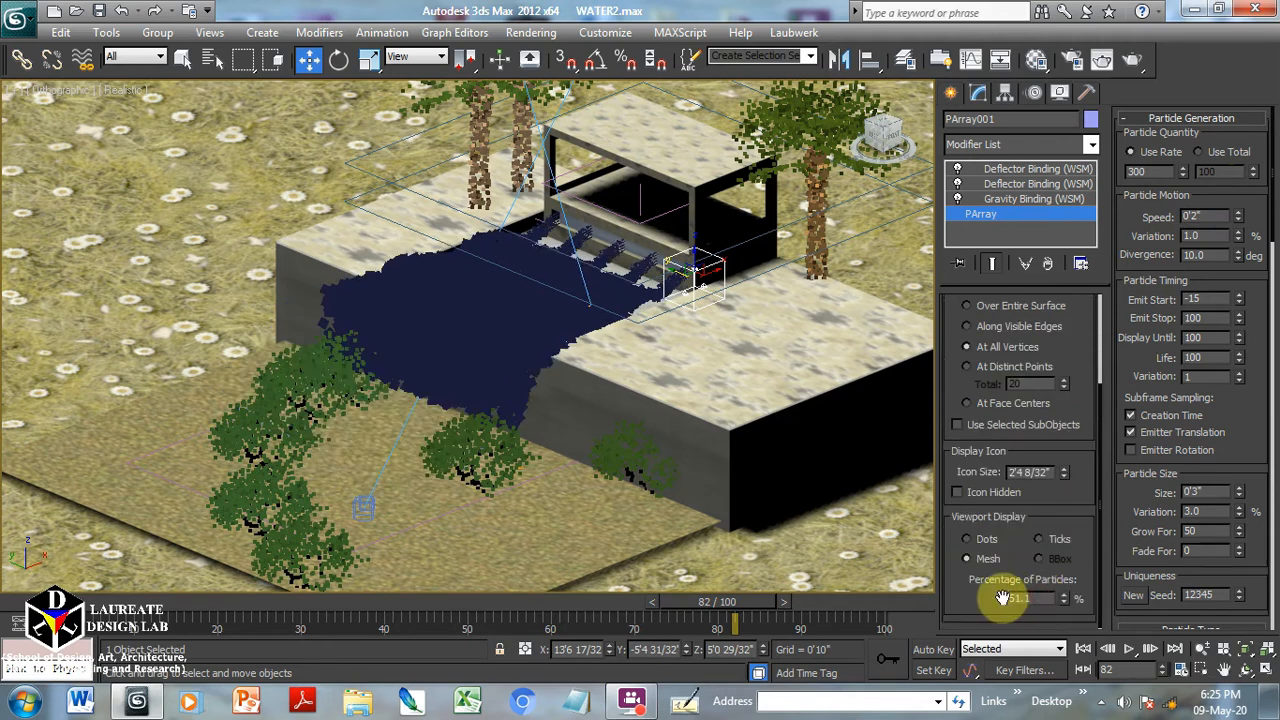
text(30)
key(Return)
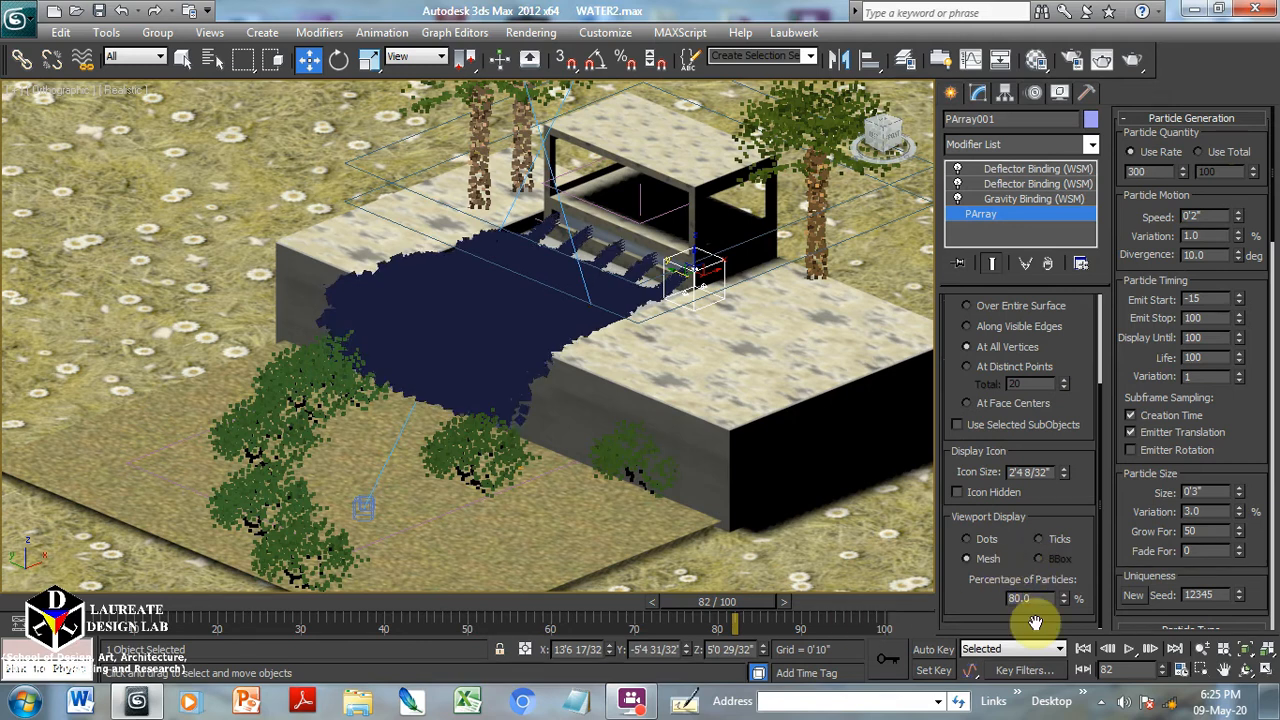
click(1130, 650)
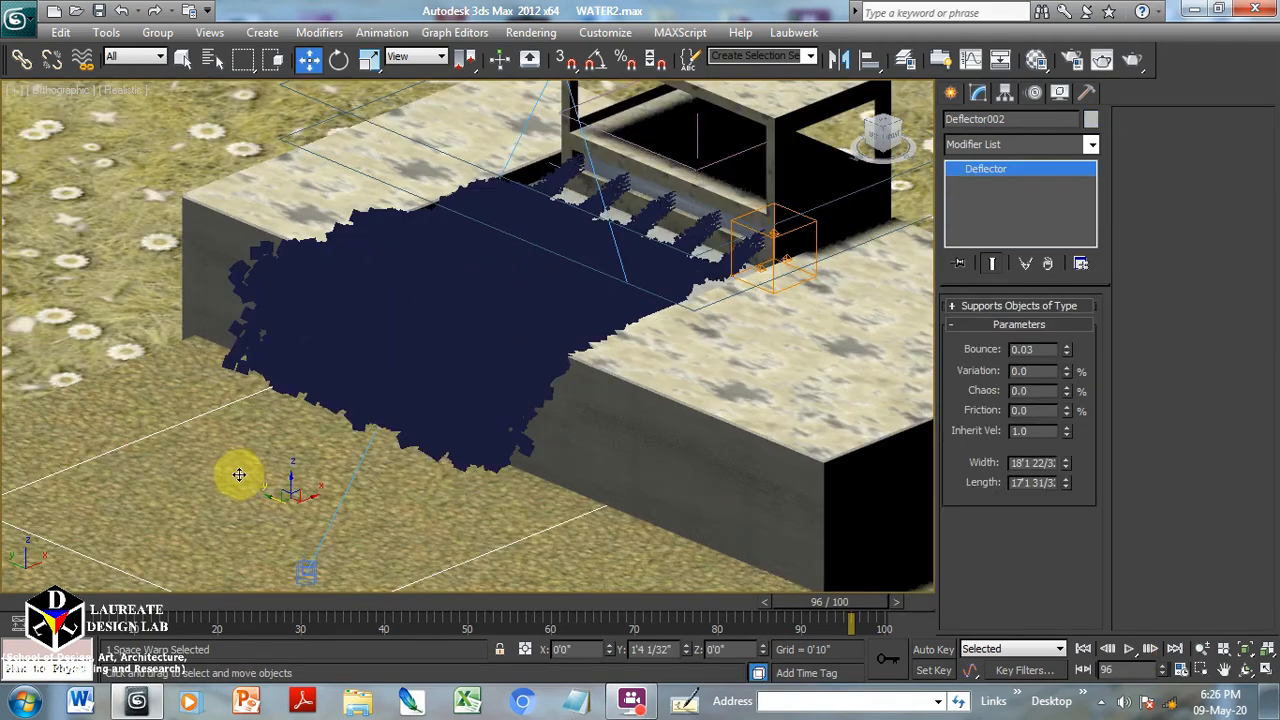
Move the ground deflector along Y to about 4'10" and play the animation in the front wireframe view.
drag(239, 475, 214, 463)
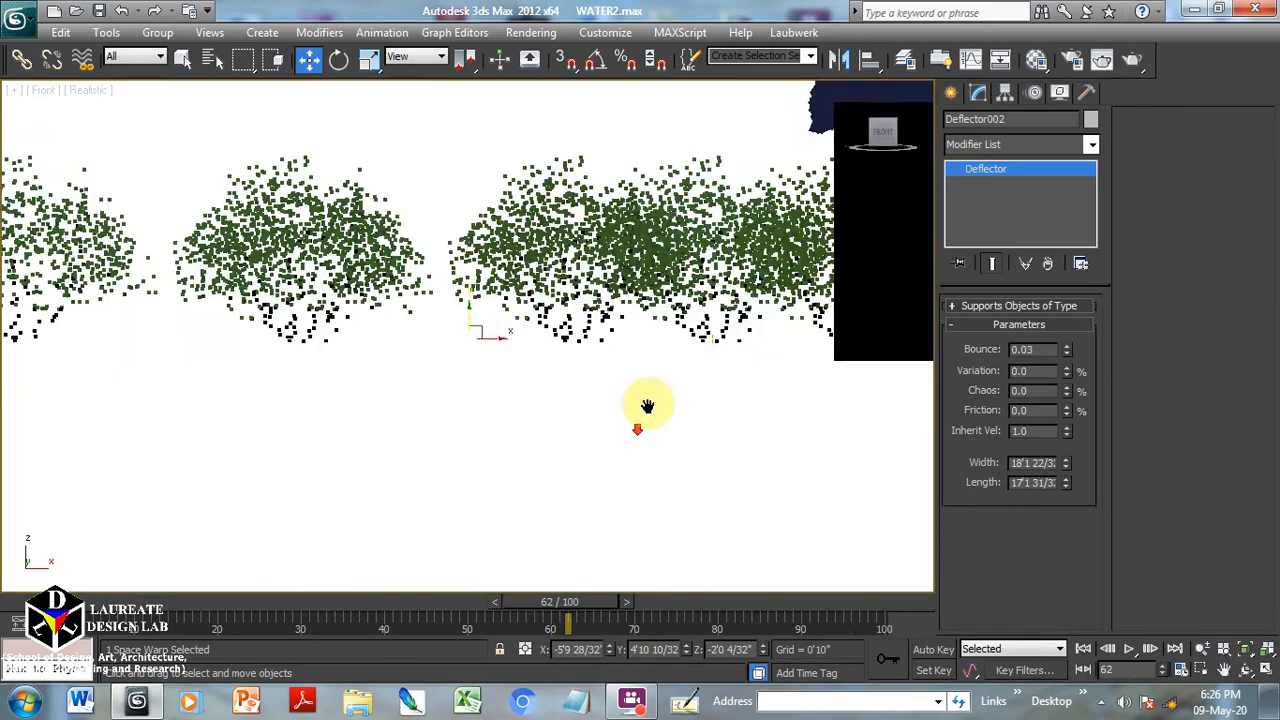
middle_drag(643, 414, 666, 397)
key(F3)
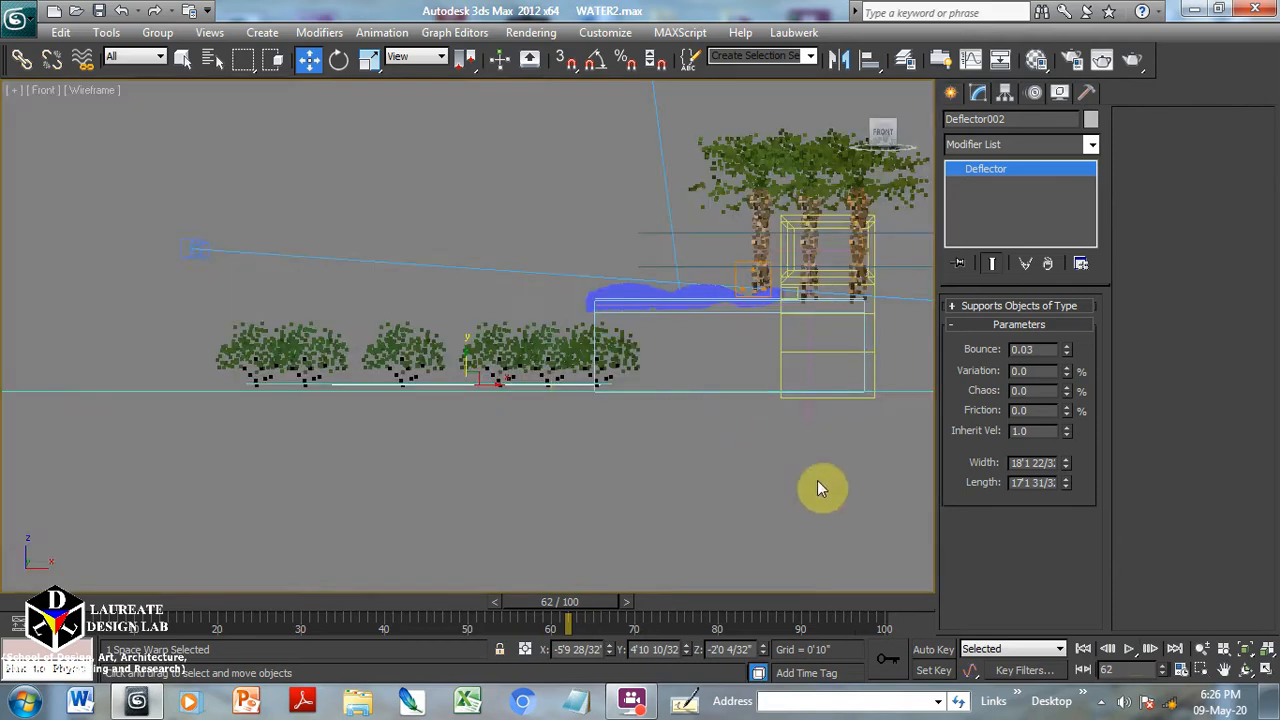
click(1130, 650)
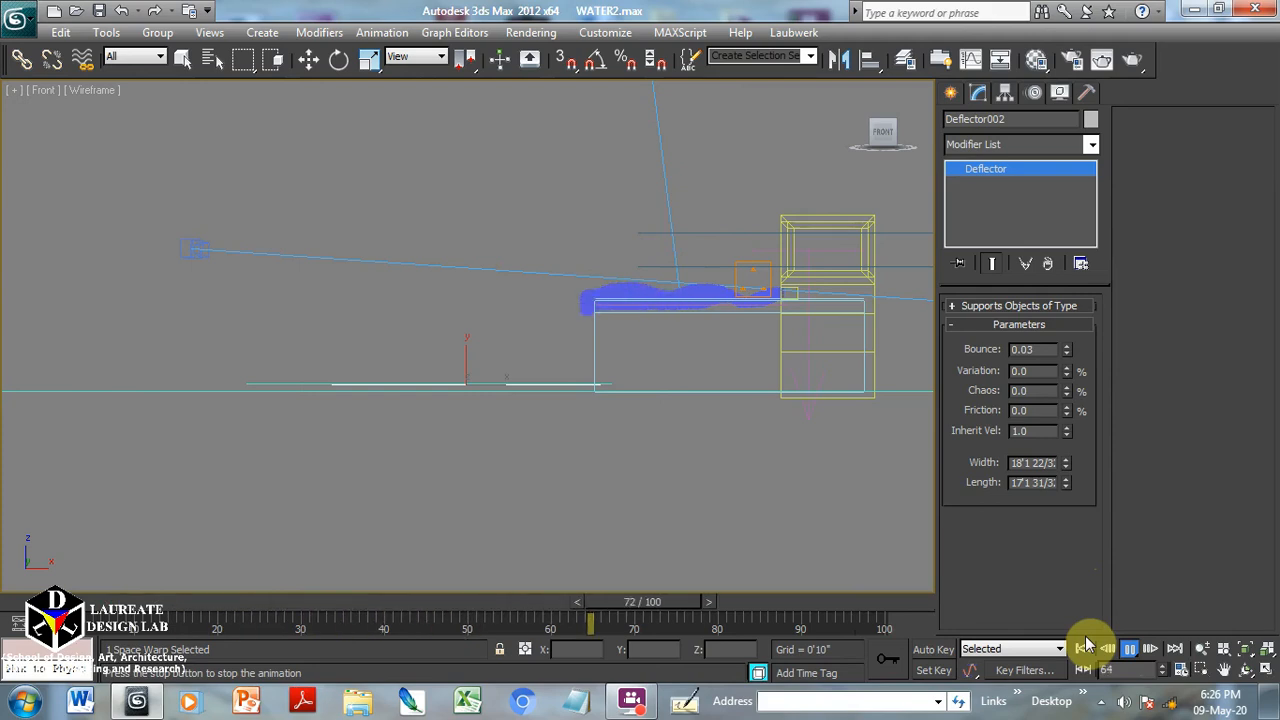
Select the PArray and set its particle life variation to 3 in the Particle Generation settings.
click(743, 263)
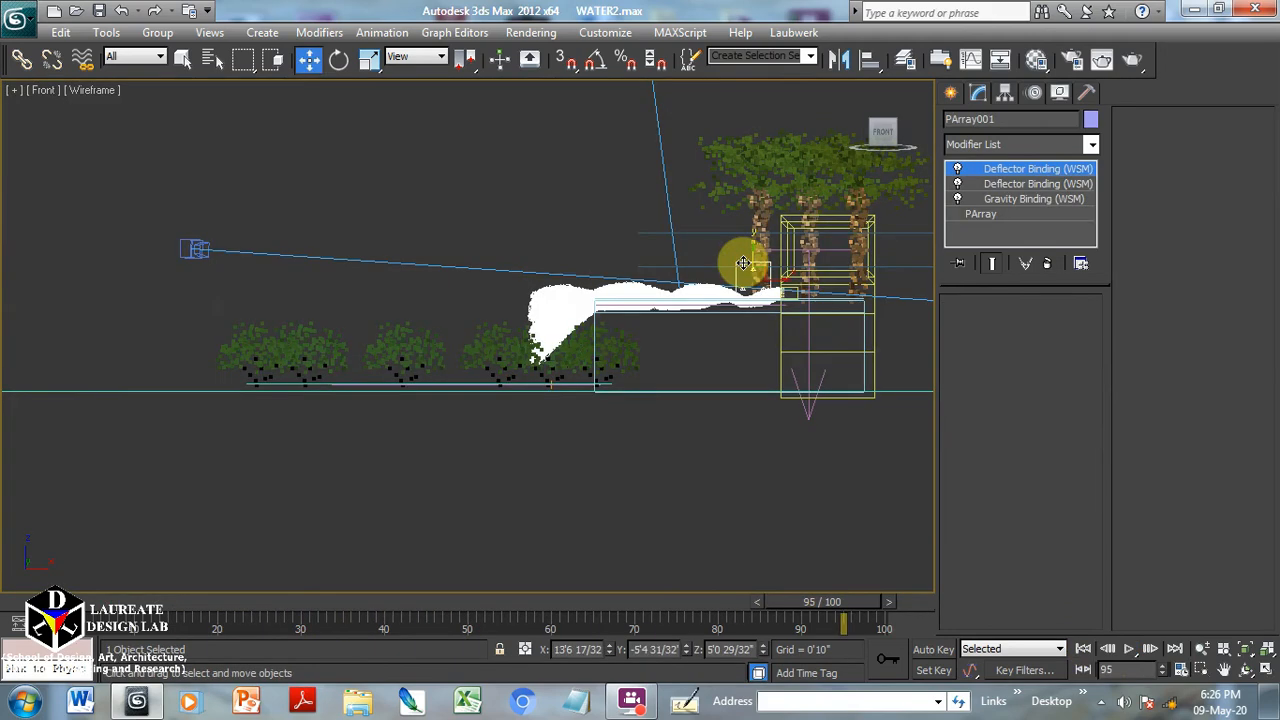
click(981, 213)
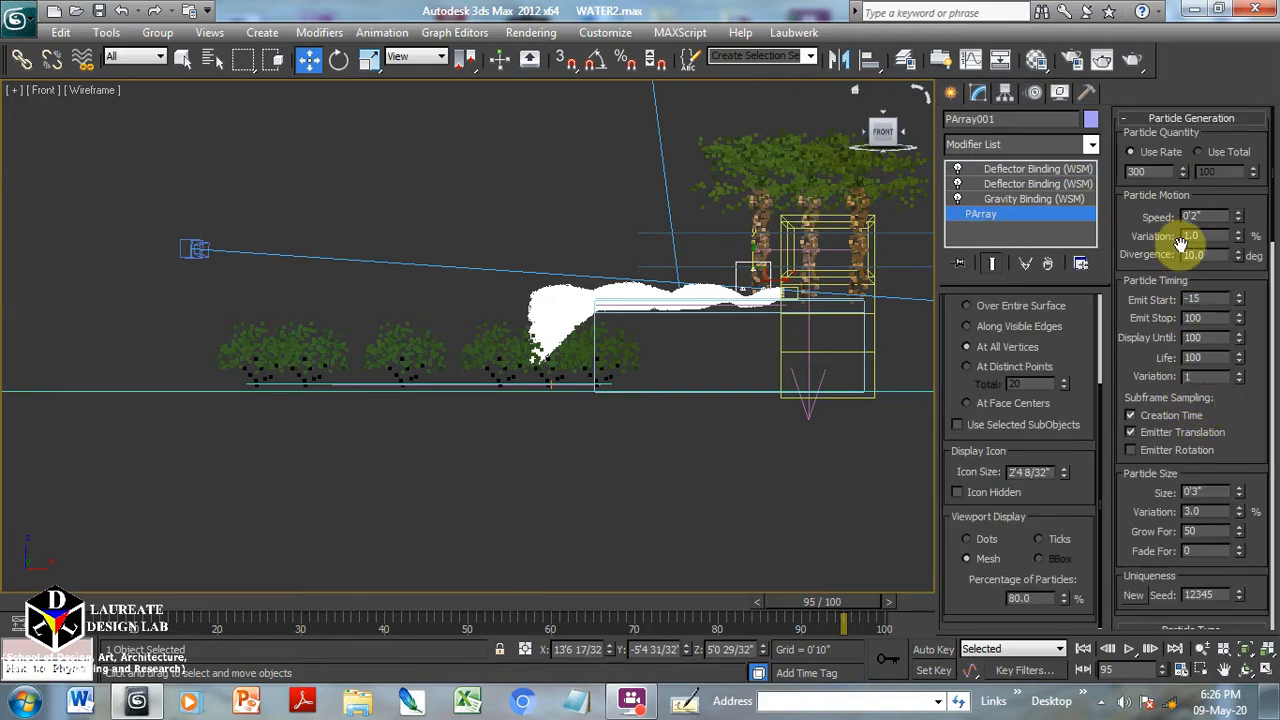
double_click(1188, 376)
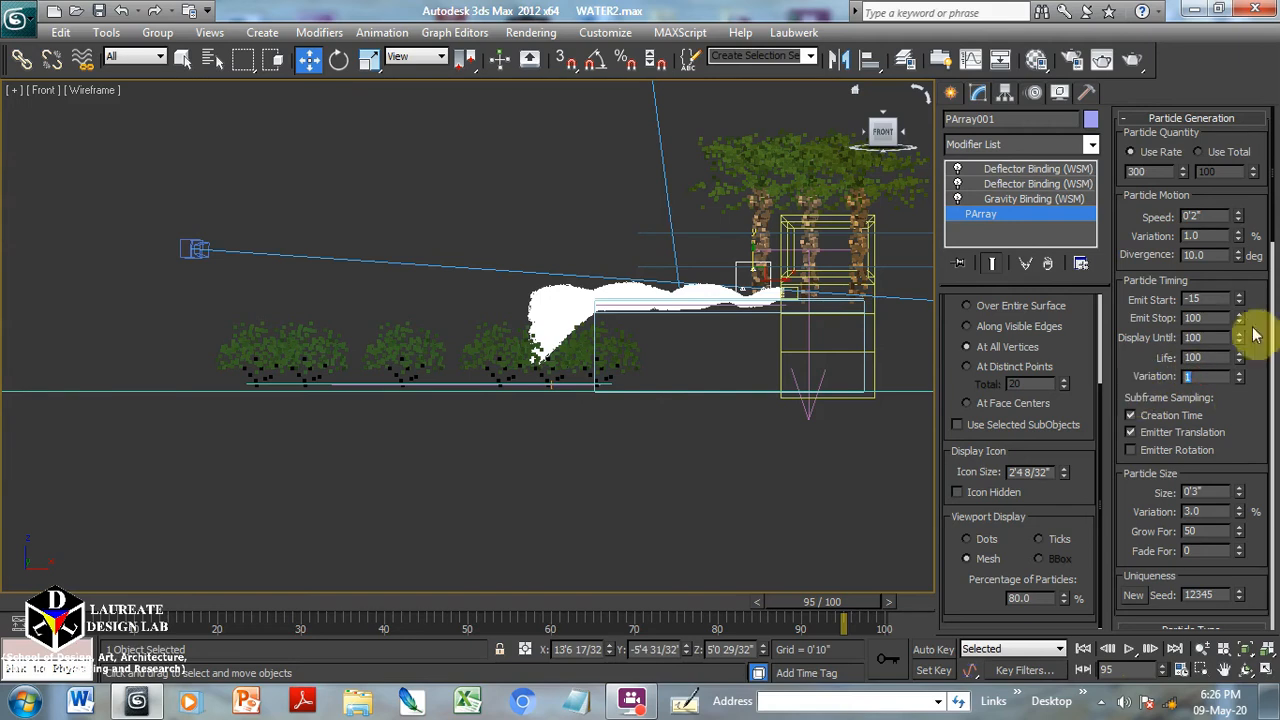
text(3)
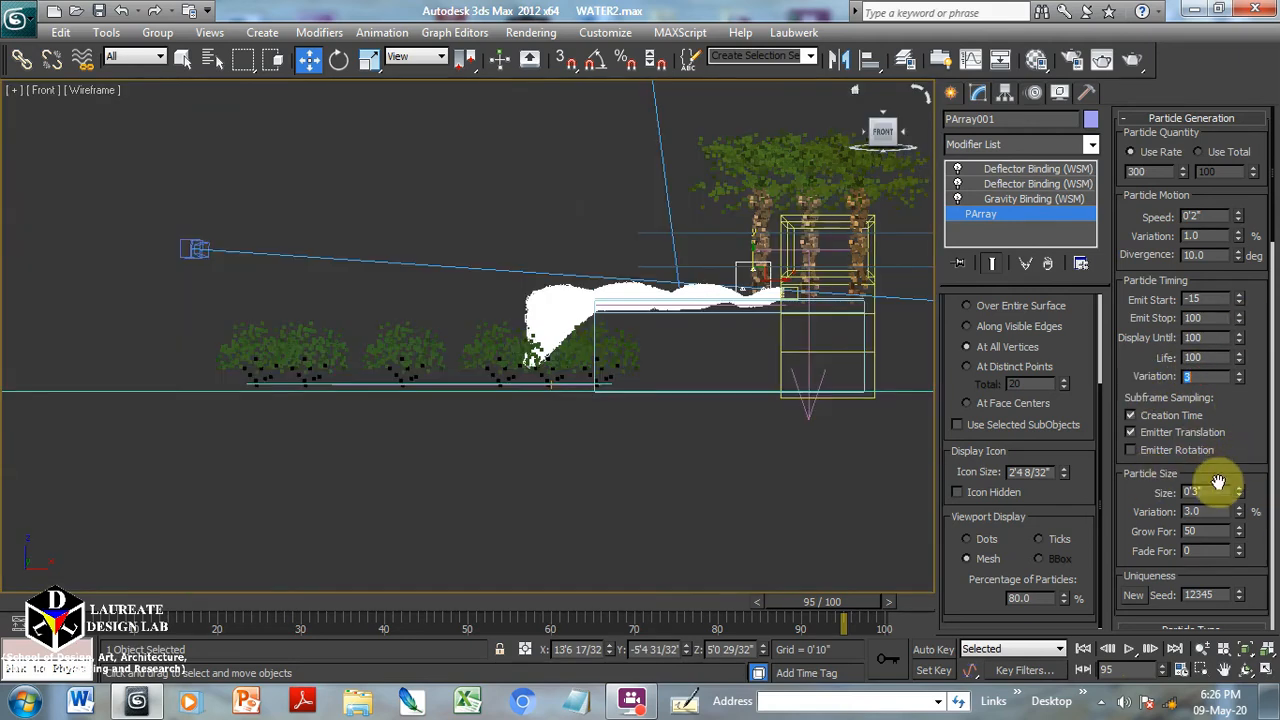
Set the PArray's particle speed to 2.2 inches after trying 0'3".
double_click(1200, 216)
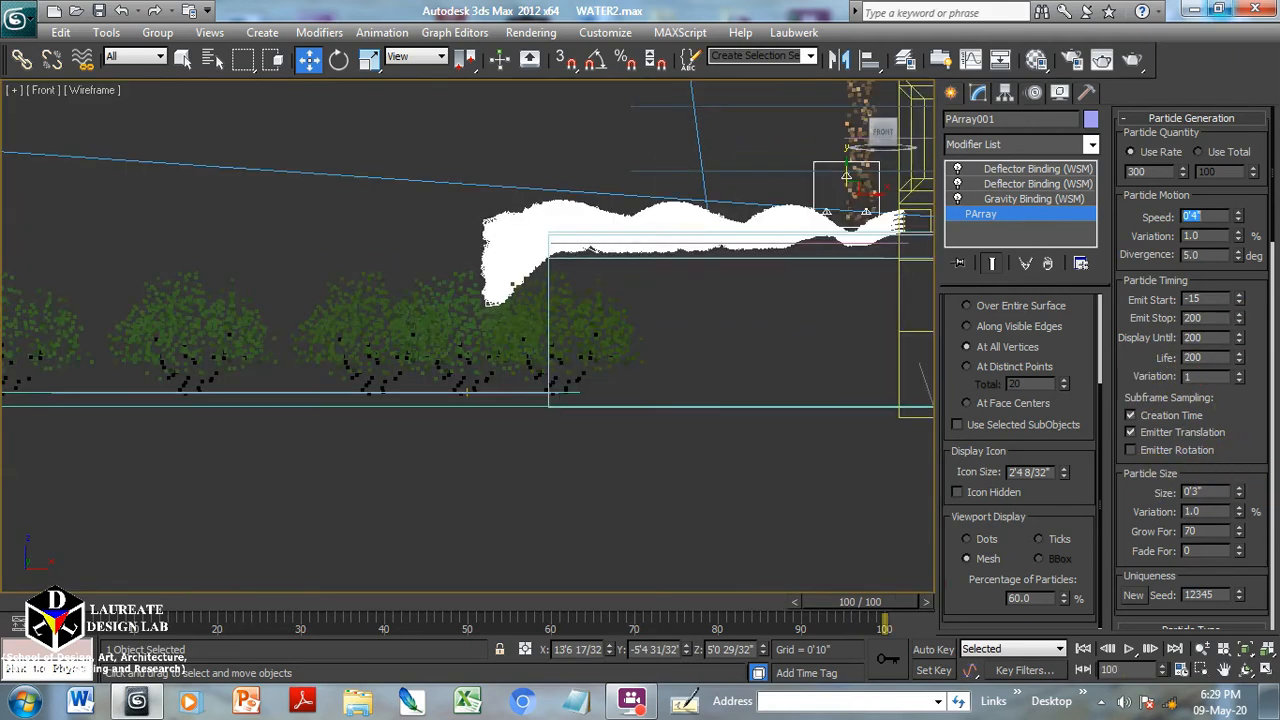
text(1)
key(Return)
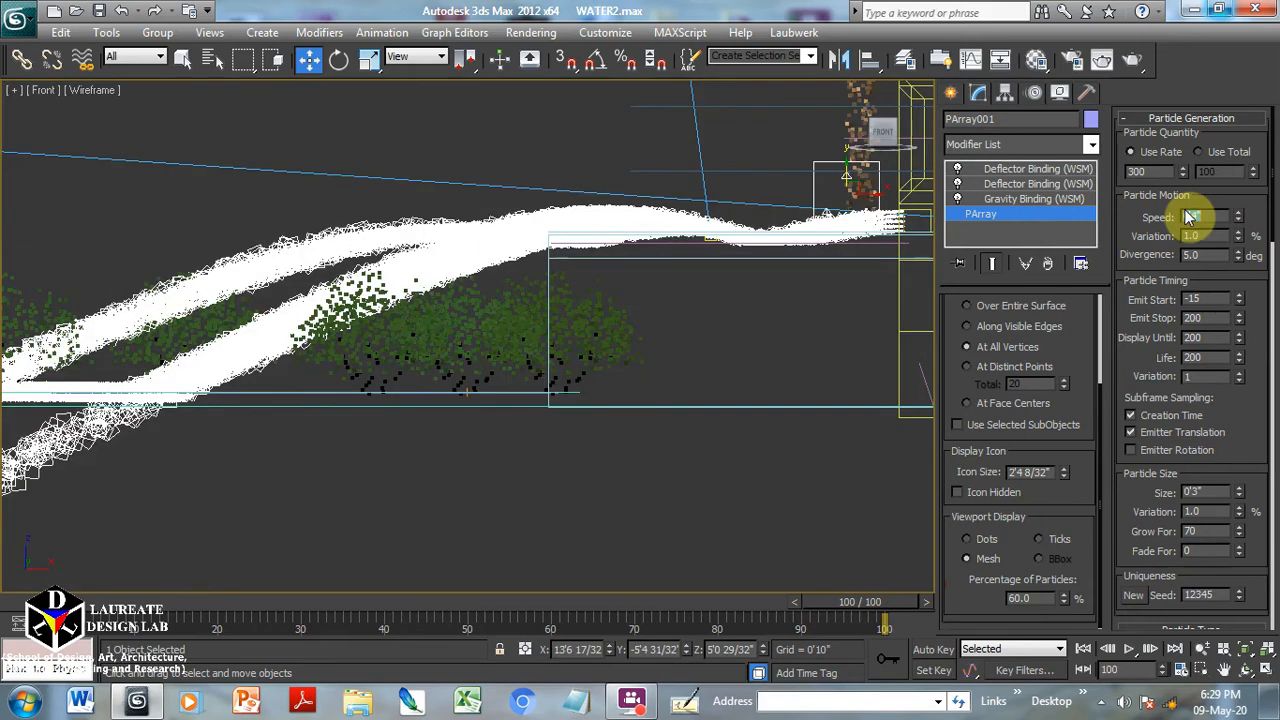
text(0.3)
key(Return)
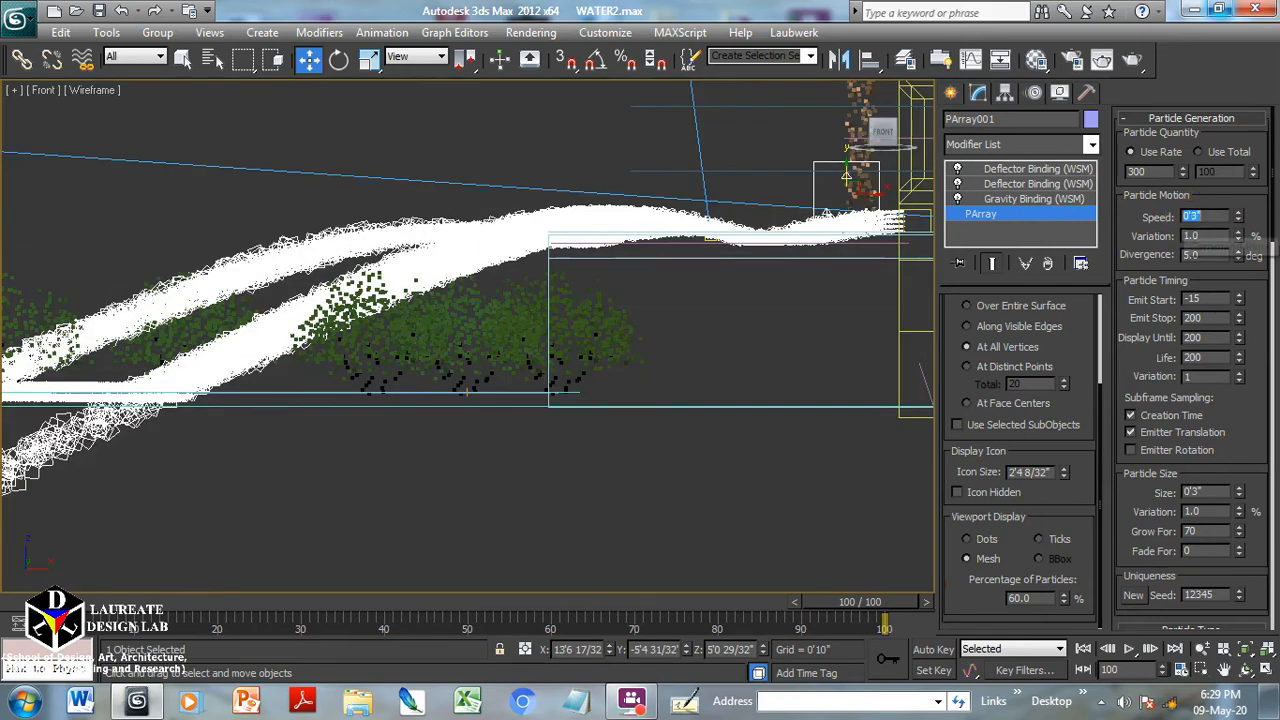
text(2.2)
key(Return)
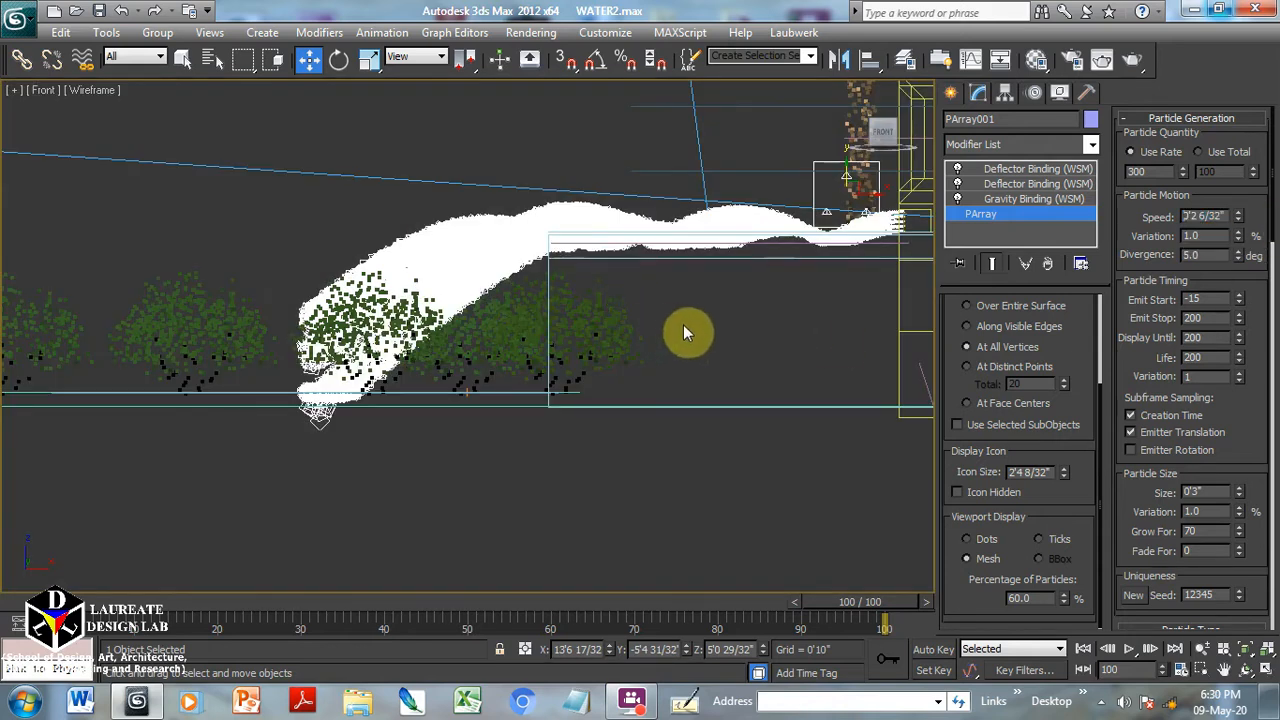
Deselect the particle system and play the animation in shaded view from an angled viewpoint to check the flow.
mouse_move(488, 318)
alt+middle_down()
mouse_move(508, 314)
mouse_move(574, 354)
mouse_move(617, 338)
alt+middle_up()
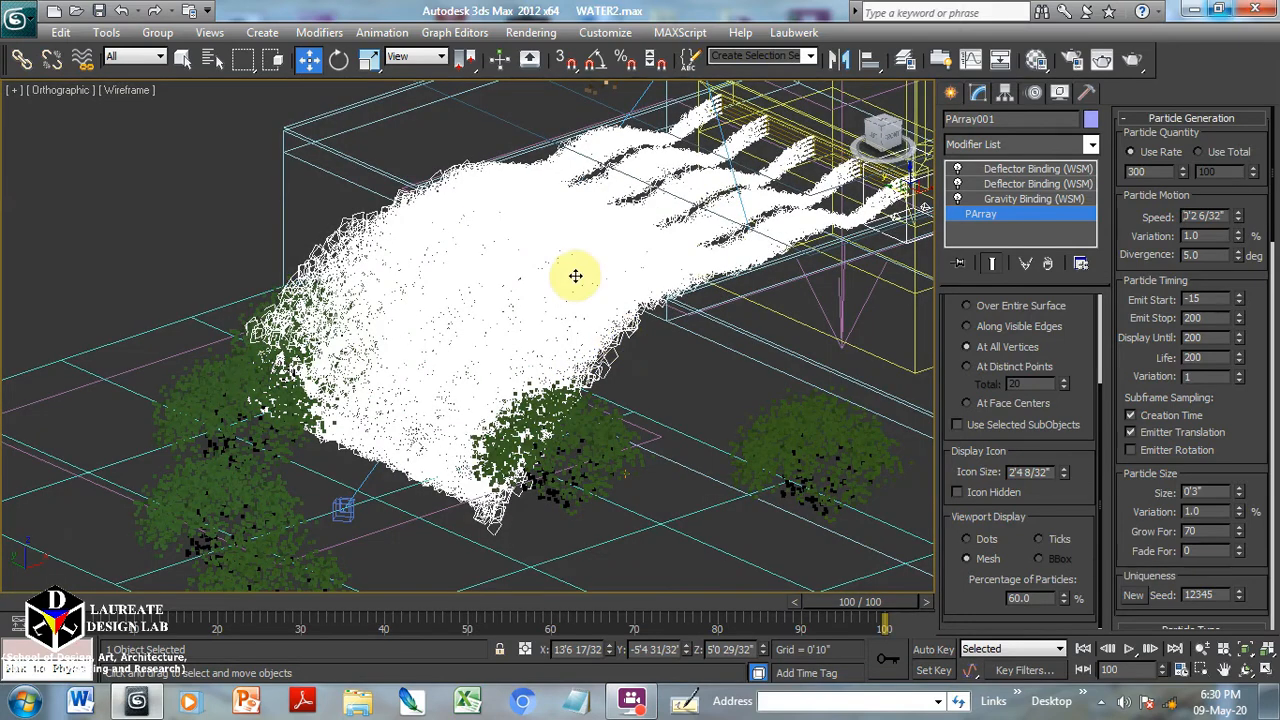
click(768, 325)
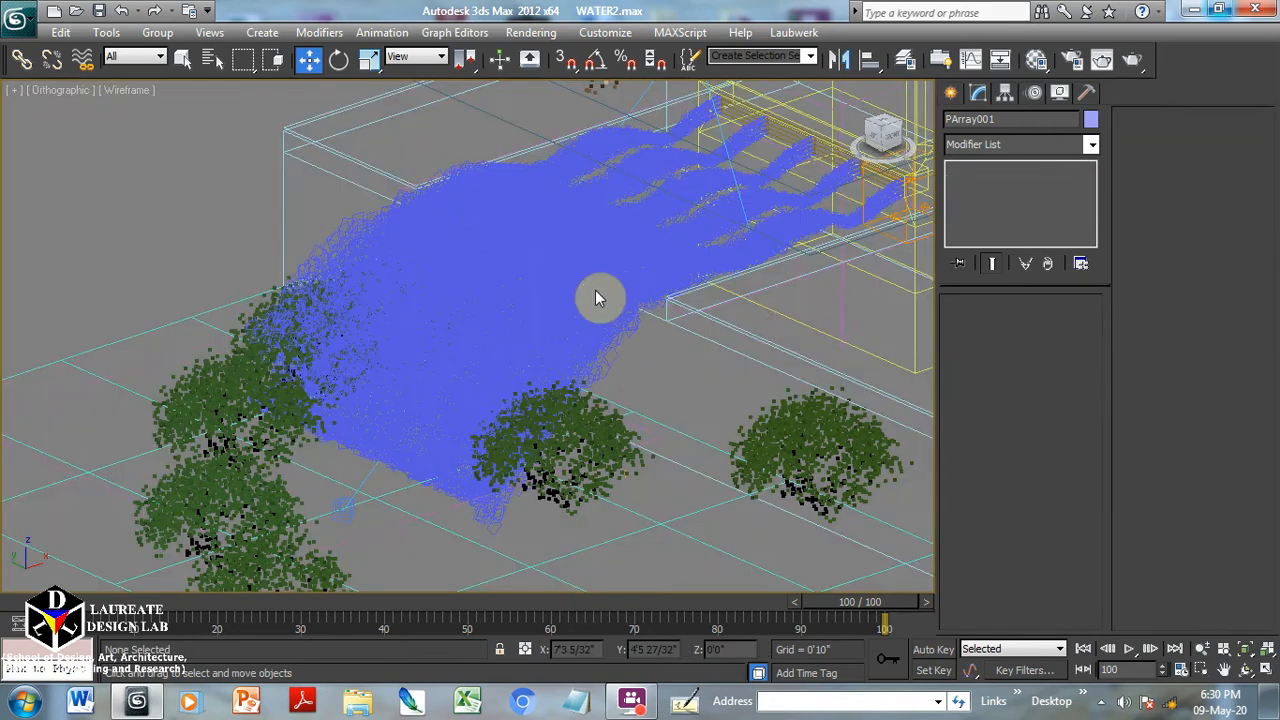
key(F3)
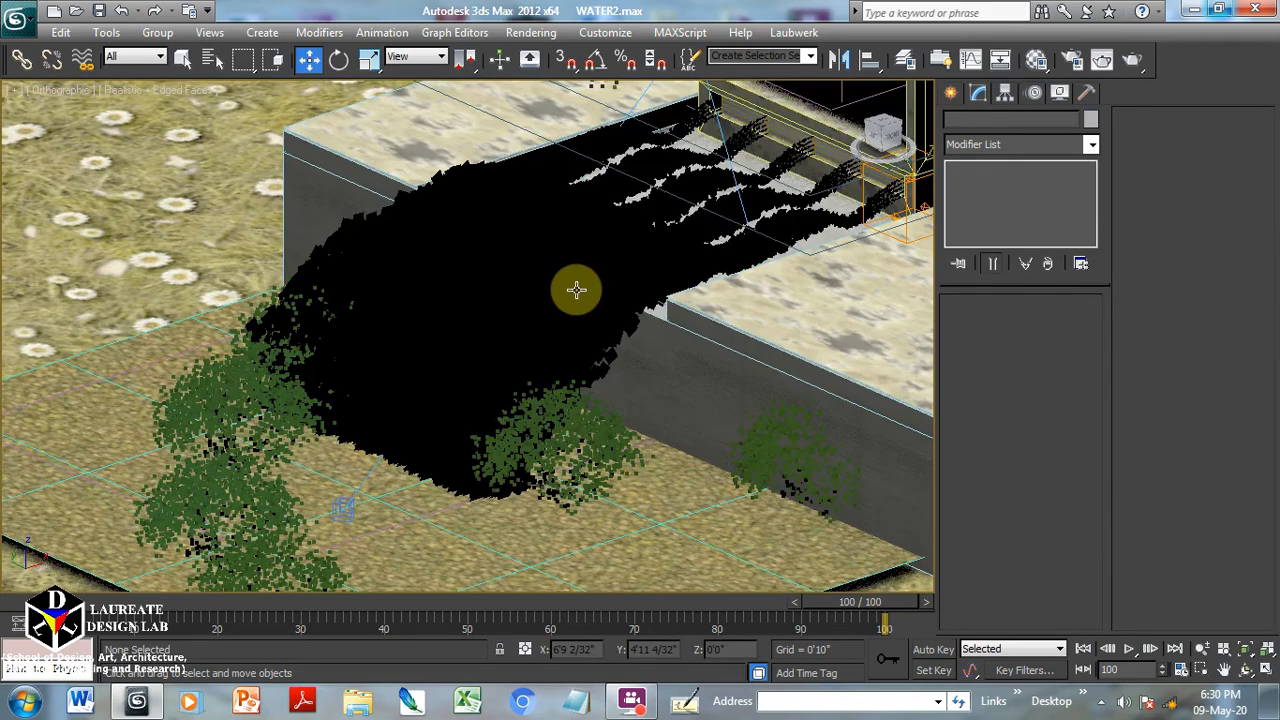
click(1128, 649)
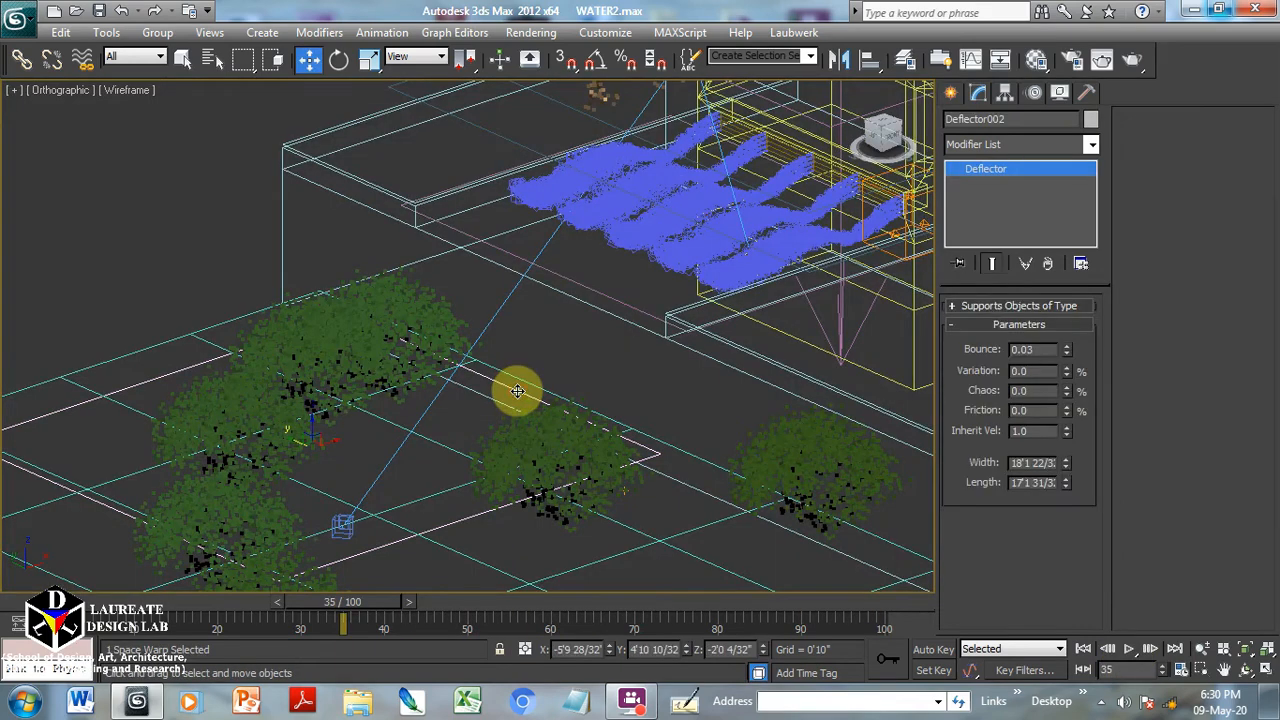
Set the ground deflector's bounce to 0.07 and replay the animation in shaded view.
click(1067, 346)
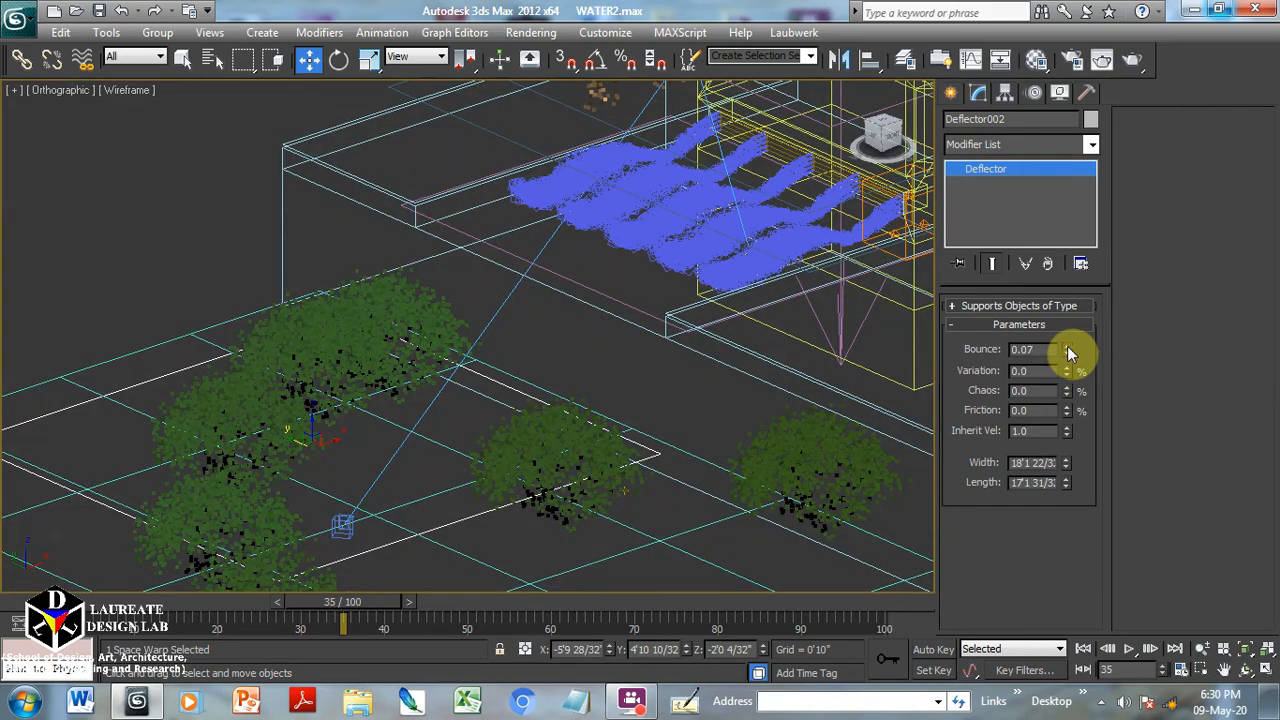
key(F3)
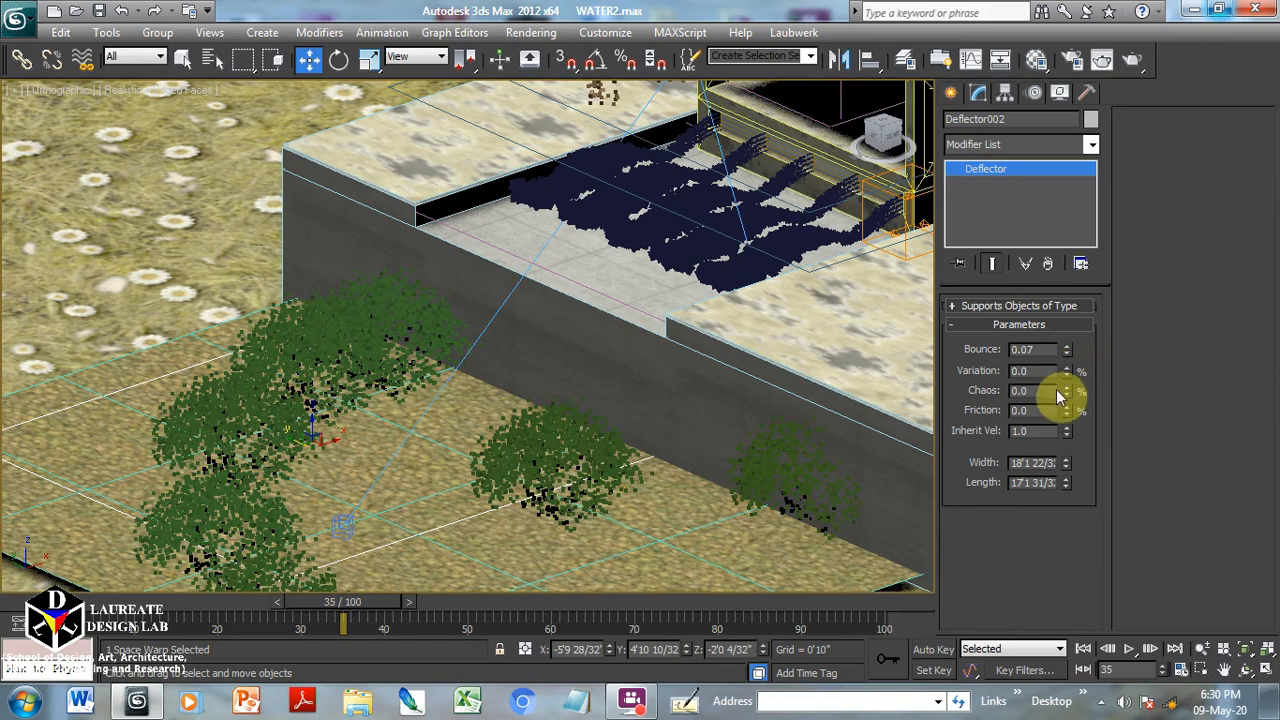
click(1131, 651)
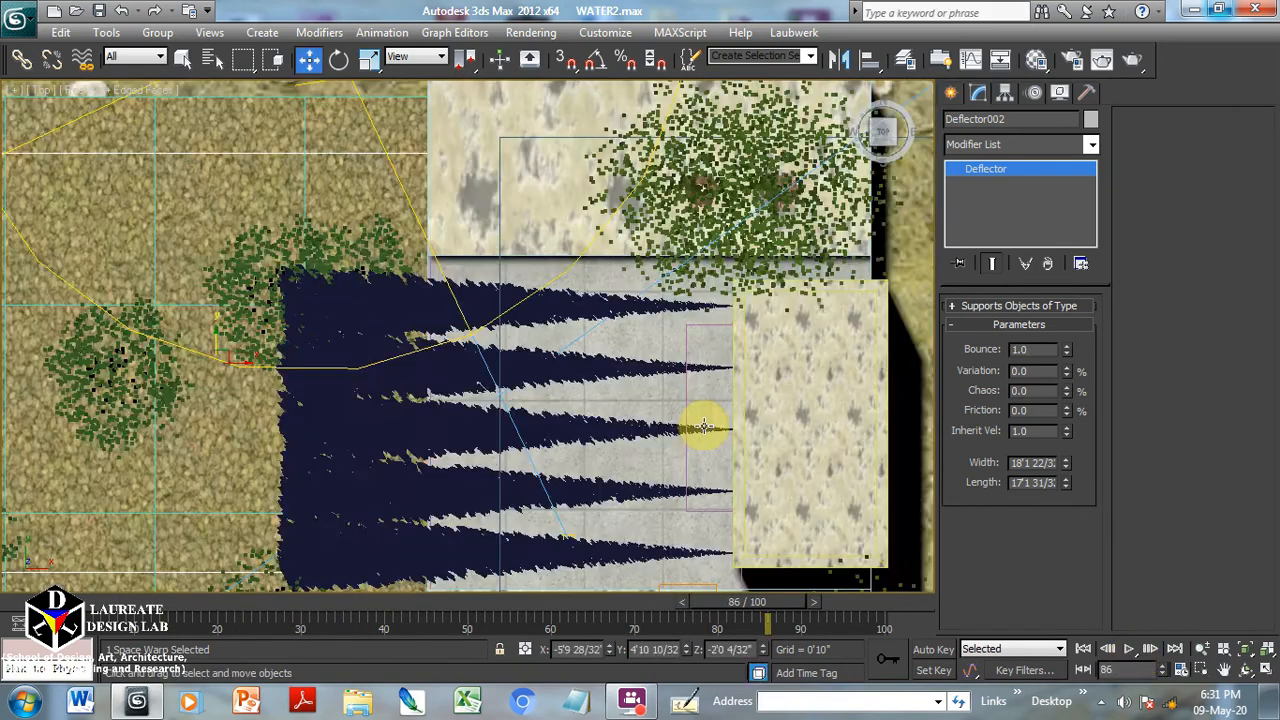
Create a second Gravity force with an icon size of about 6'9" beyond the platform edge in the top wireframe view.
key(F3)
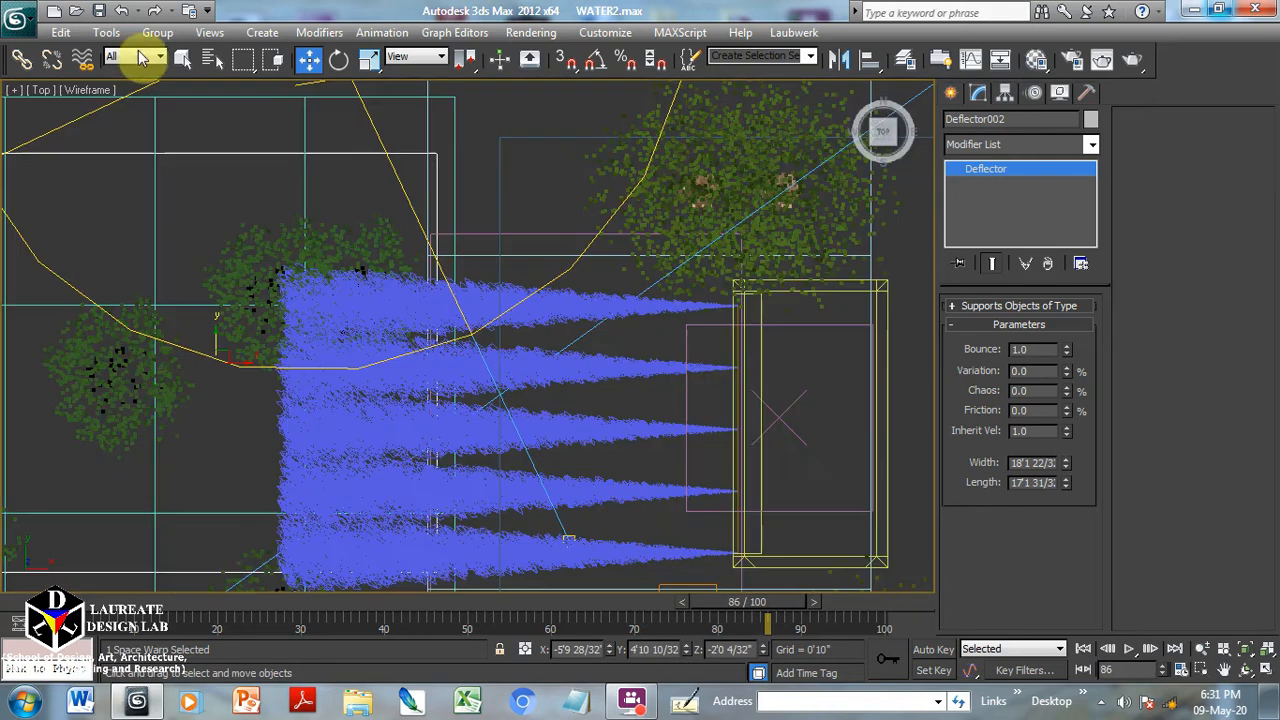
click(951, 94)
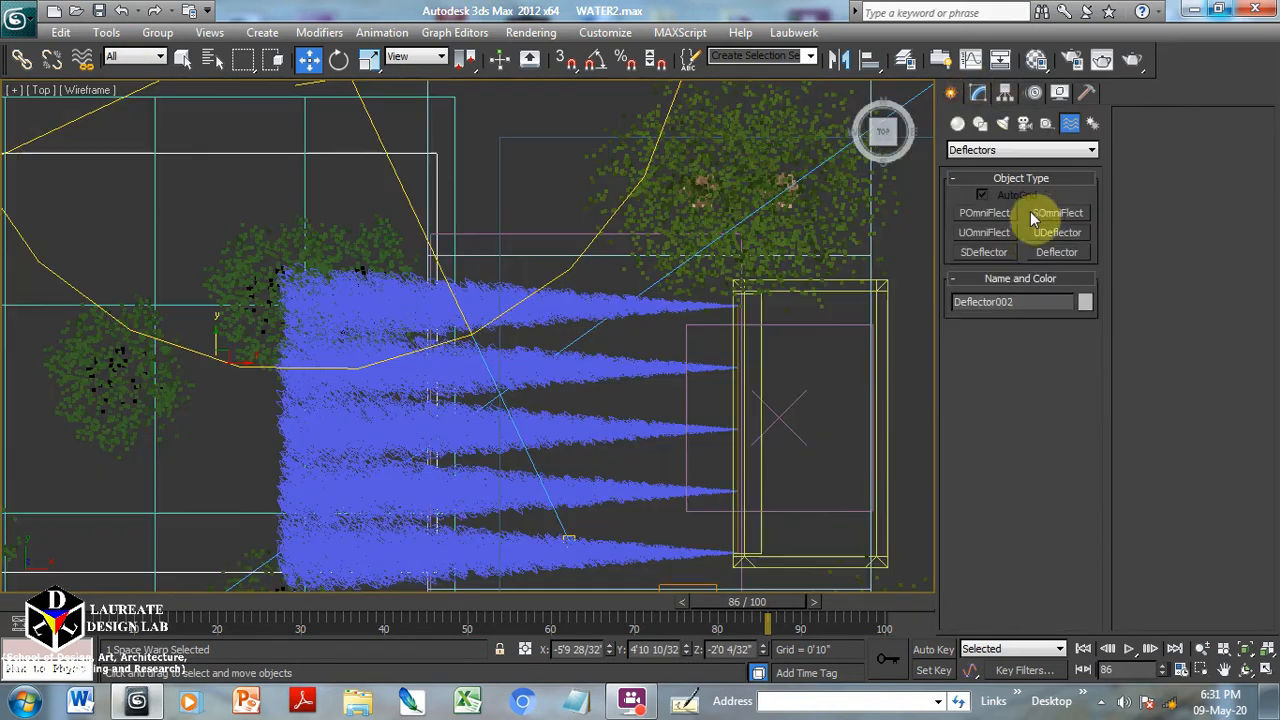
click(988, 150)
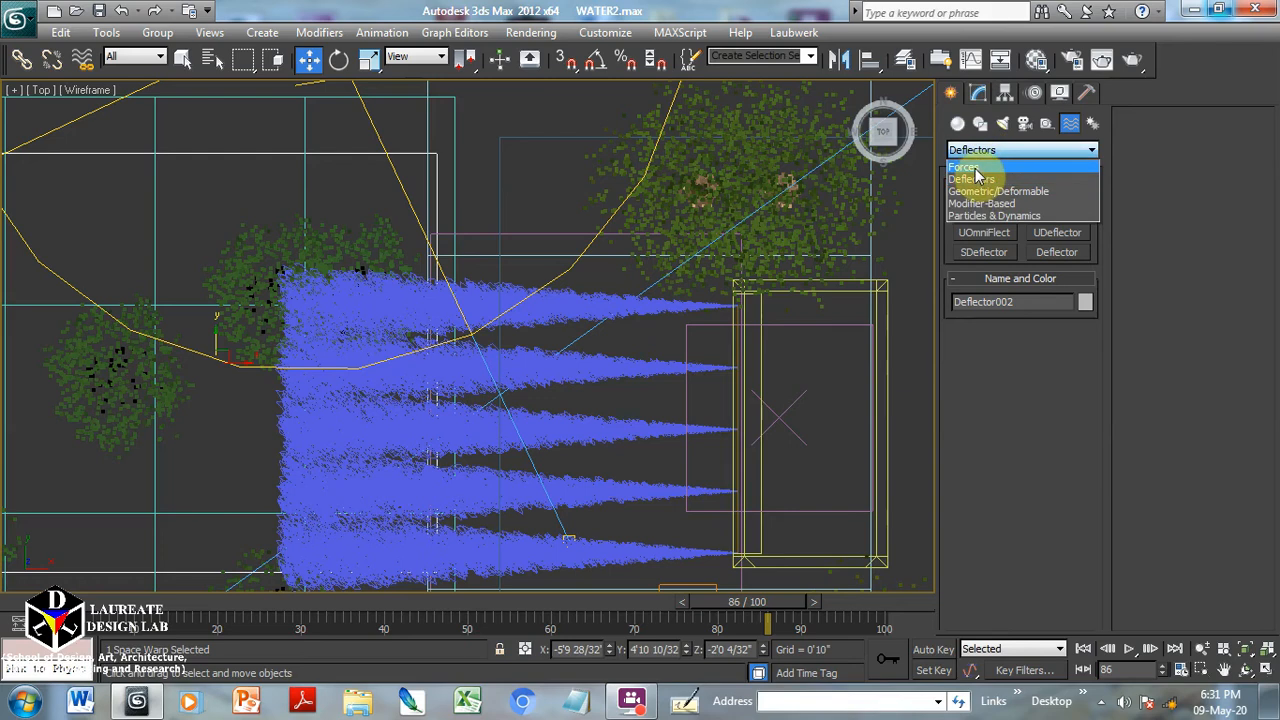
click(973, 167)
click(985, 272)
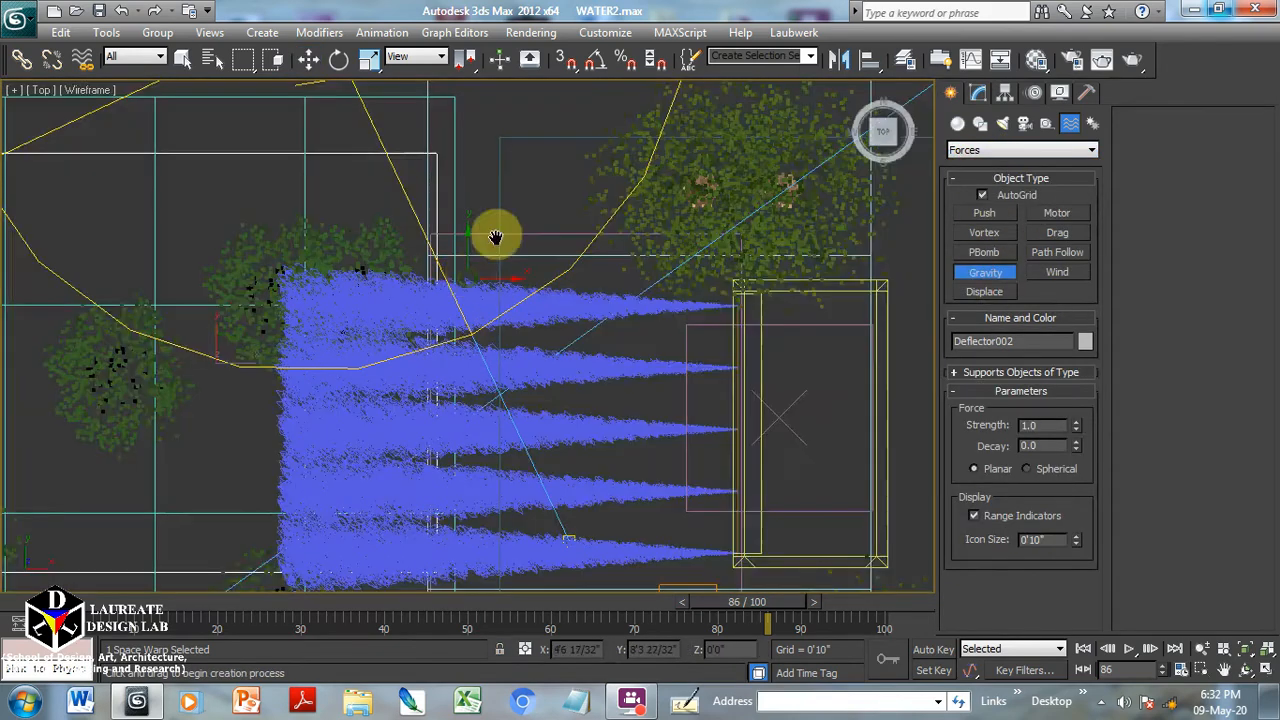
middle_drag(495, 237, 543, 163)
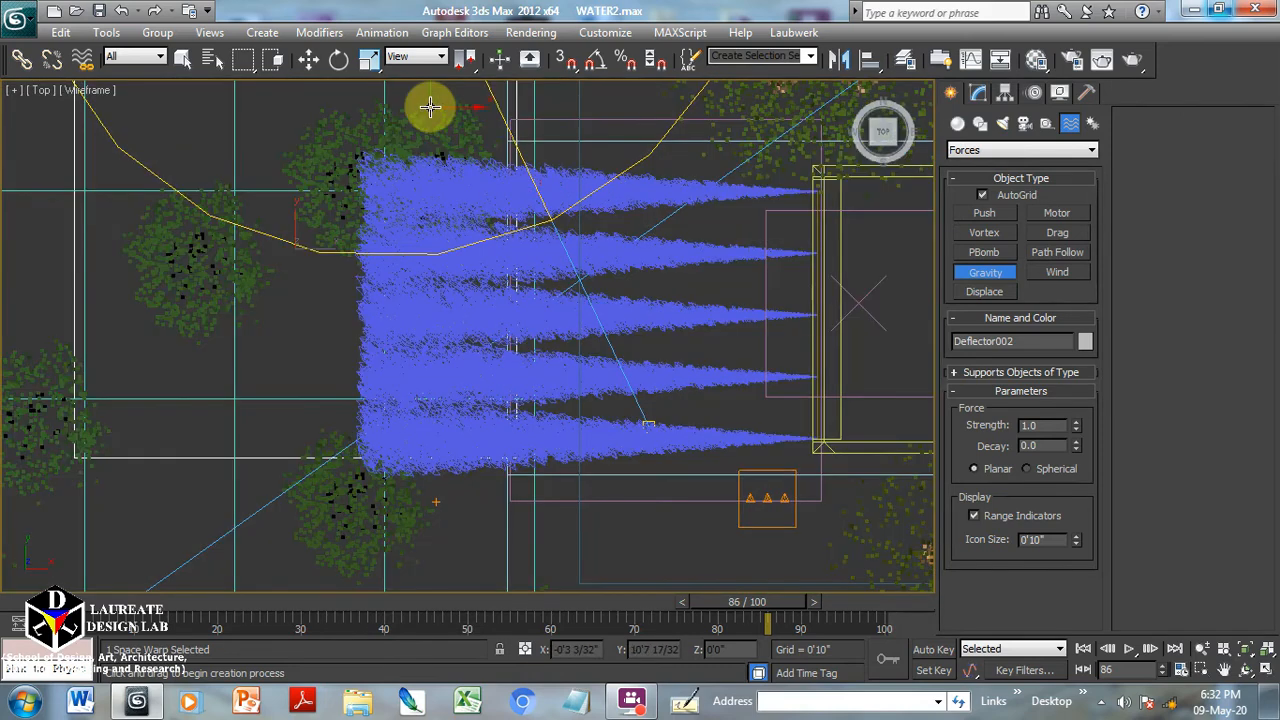
drag(430, 107, 553, 430)
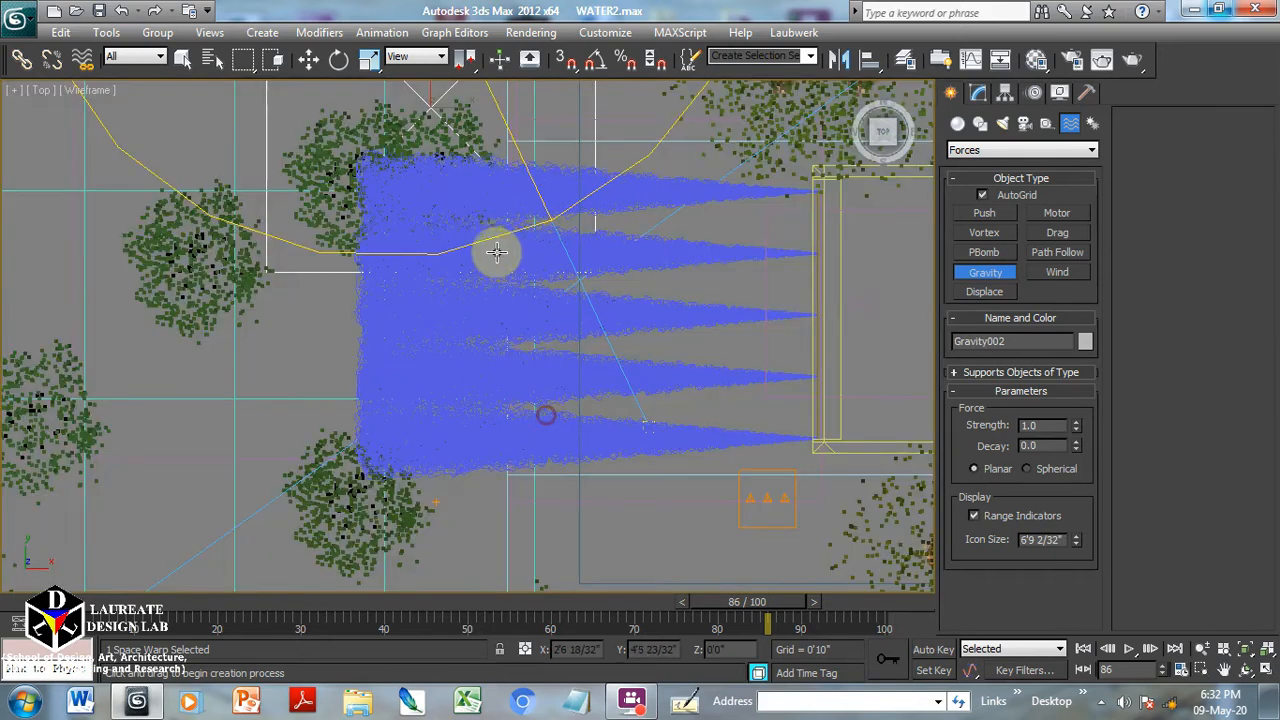
Move the new Gravity force along Y to about 1'7" so it sits under the falling water.
key(w)
middle_drag(471, 209, 461, 219)
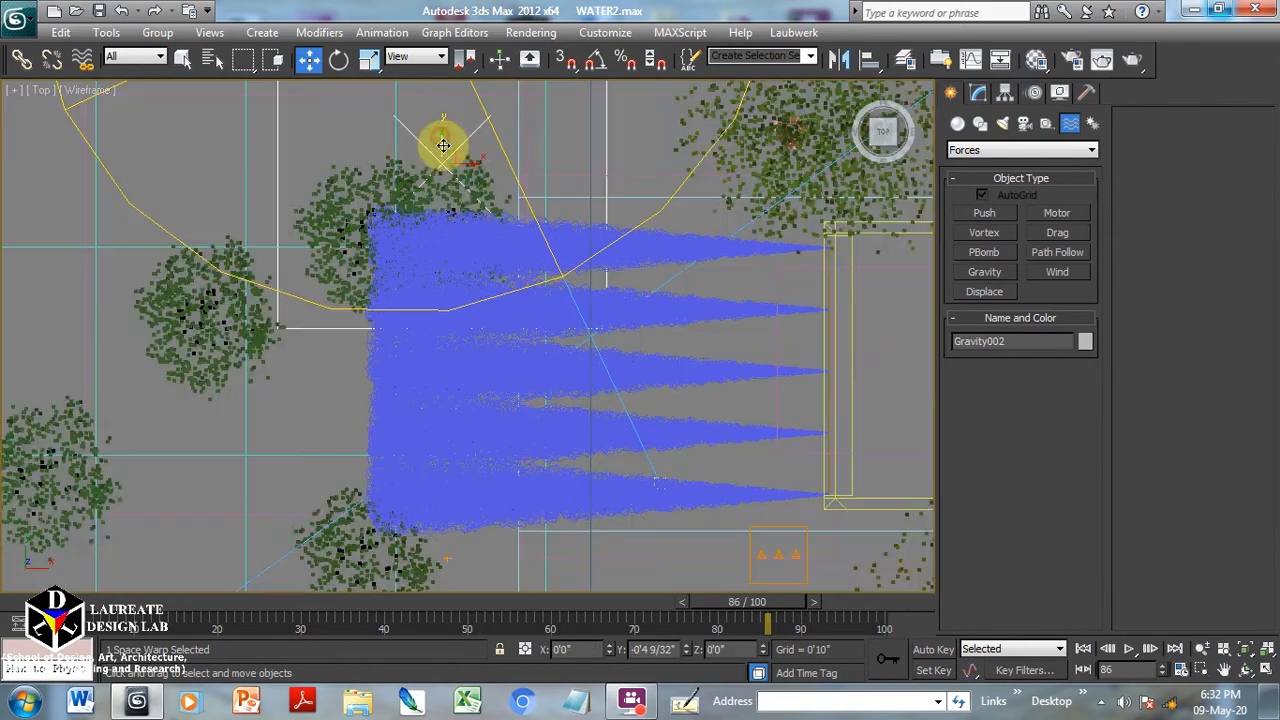
drag(443, 140, 446, 356)
Add the PArray to the selected Gravity force and hide all unselected objects, leaving the view in wireframe.
alt+middle_drag(475, 353, 518, 258)
key(F3)
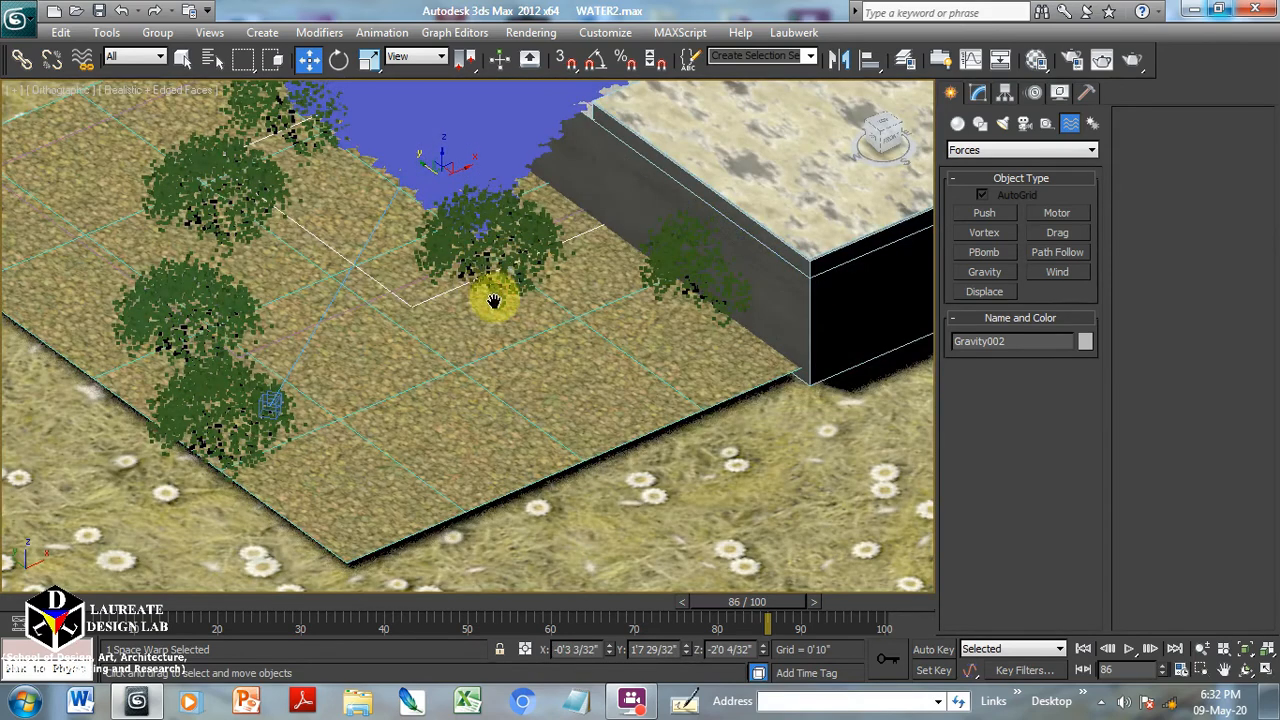
scroll(492, 298, up, 3)
middle_drag(518, 264, 318, 402)
mouse_move(624, 158)
mouse_down()
mouse_move(651, 178)
mouse_move(628, 183)
mouse_up()
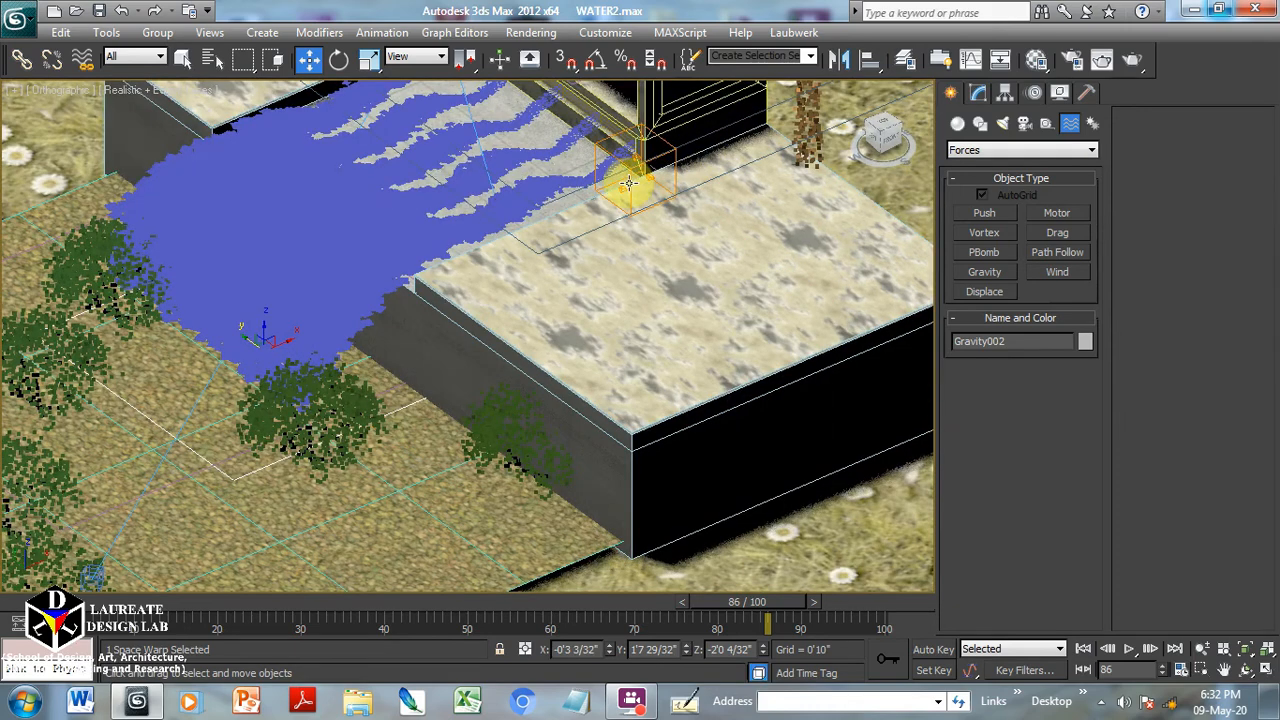
ctrl+click(627, 184)
right_click(624, 181)
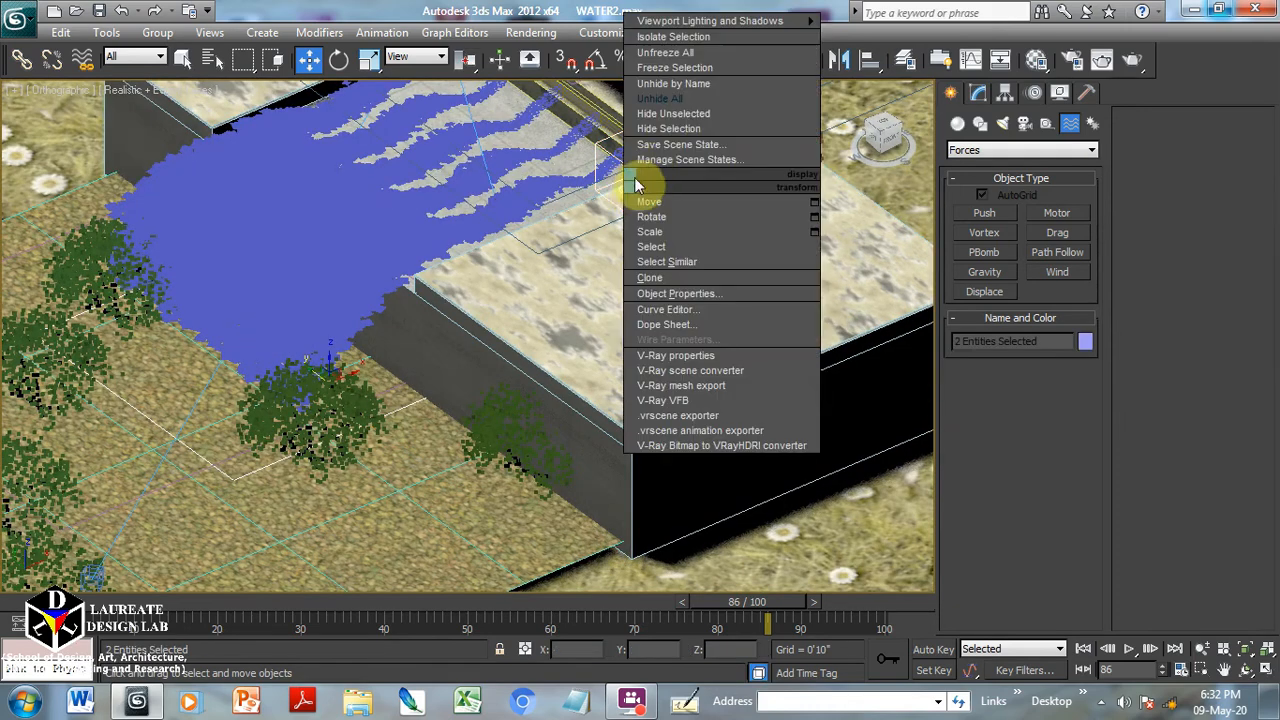
click(672, 116)
key(F3)
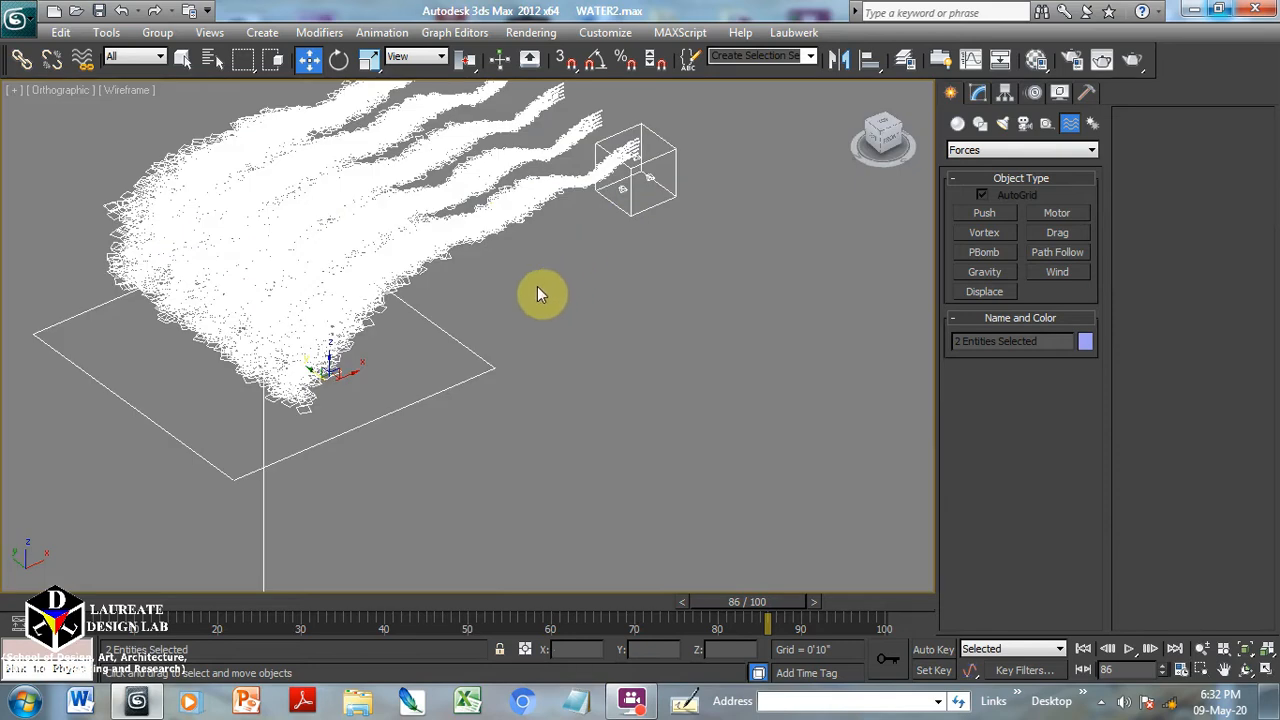
Select only the PArray and bind it to the second Gravity space warp.
key(F3)
click(633, 162)
key(F3)
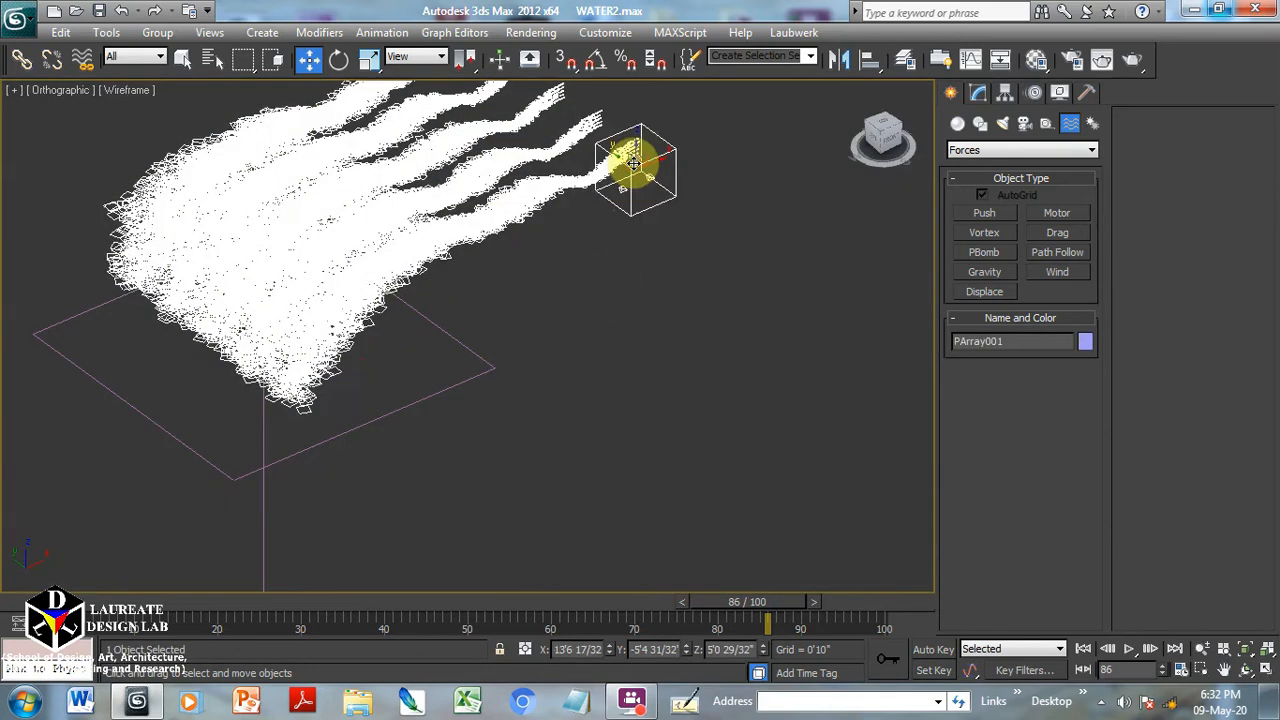
click(82, 59)
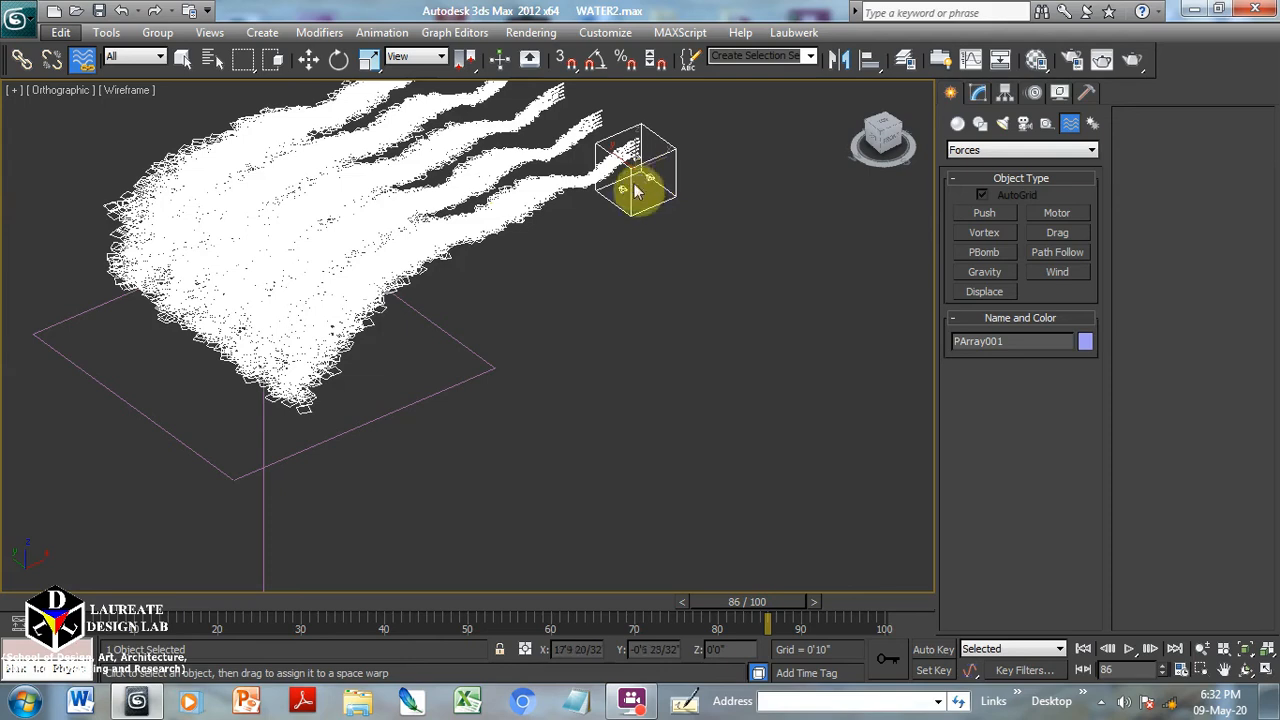
drag(631, 181, 445, 392)
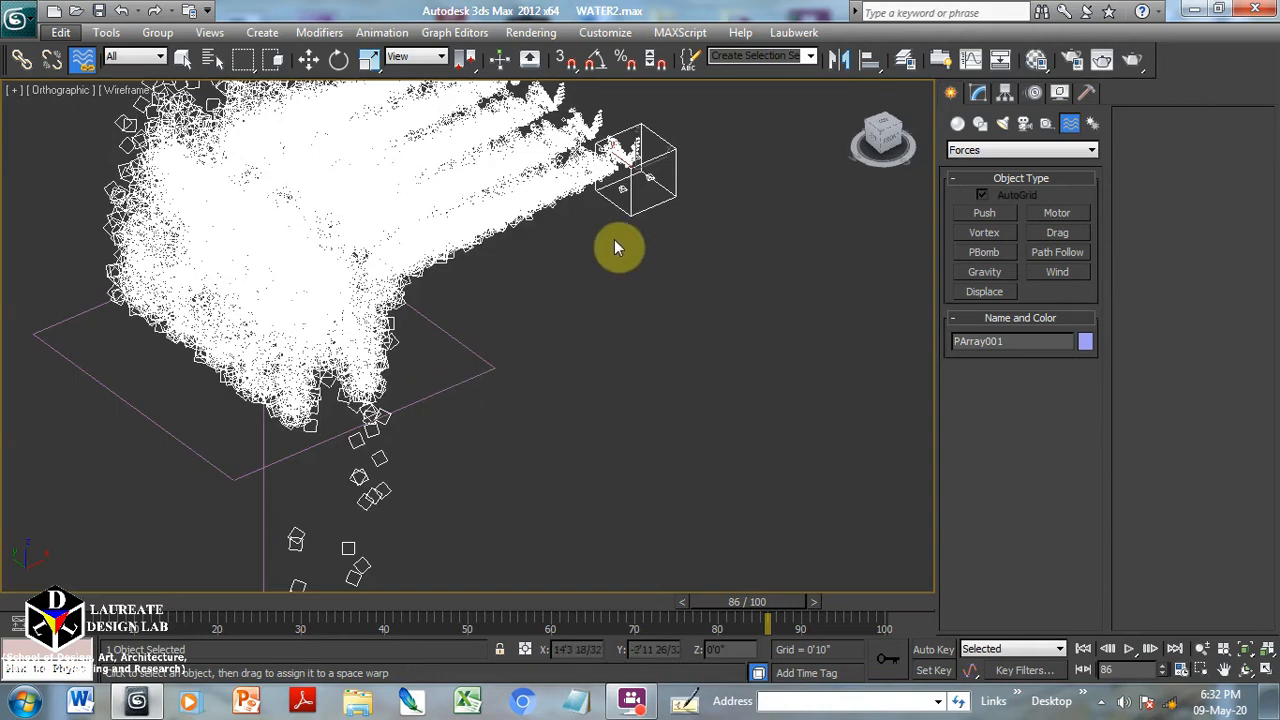
Play the animation in angled and front views to check the effect of the second gravity, then stop playback.
middle_drag(577, 311, 625, 344)
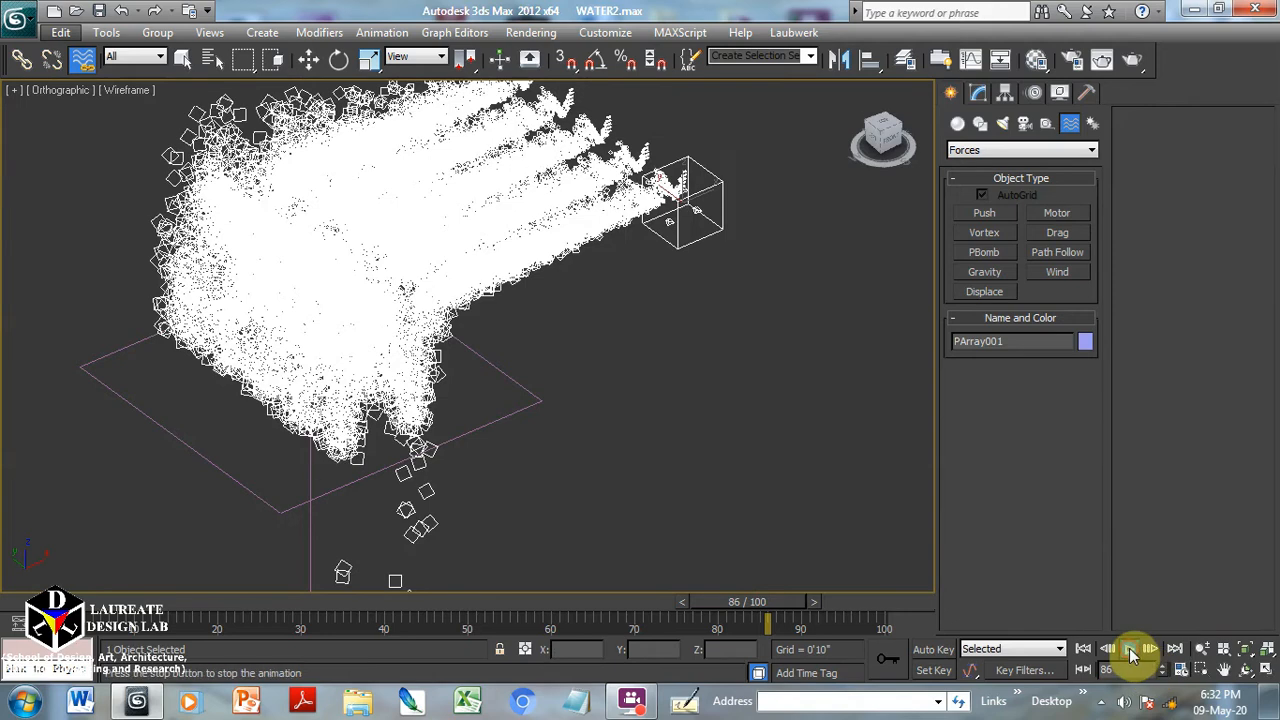
click(1130, 650)
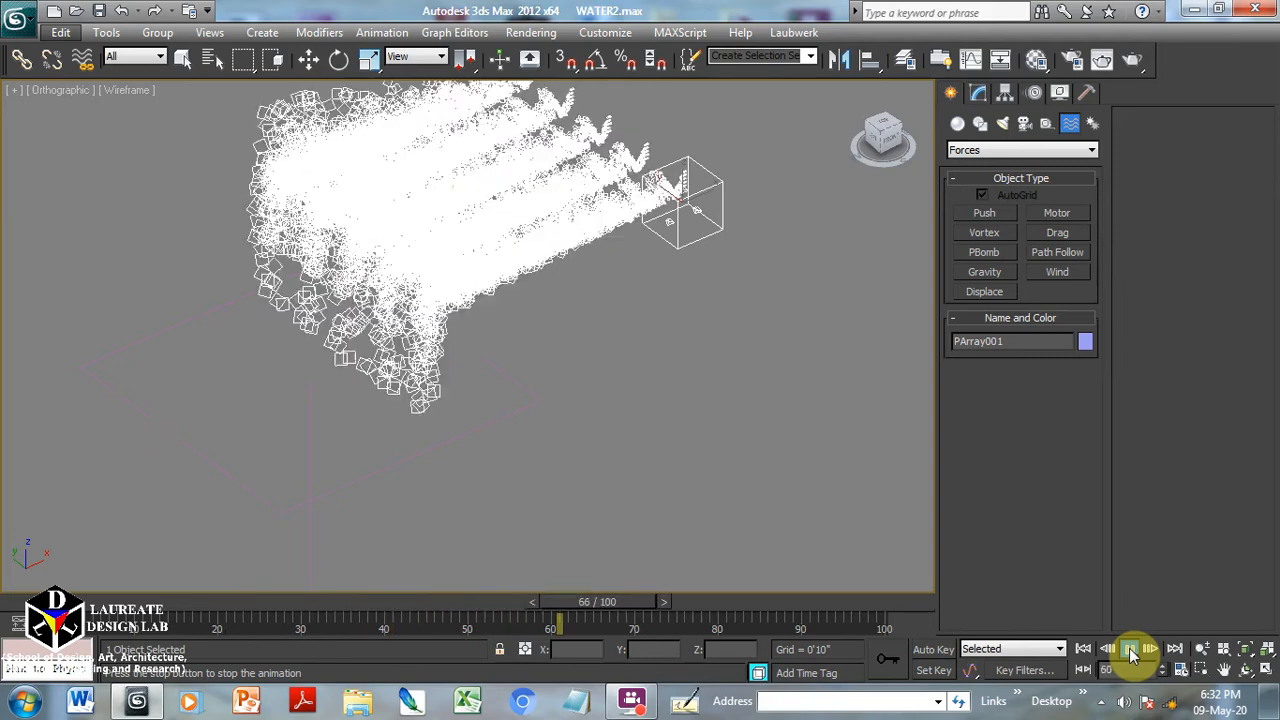
key(F3)
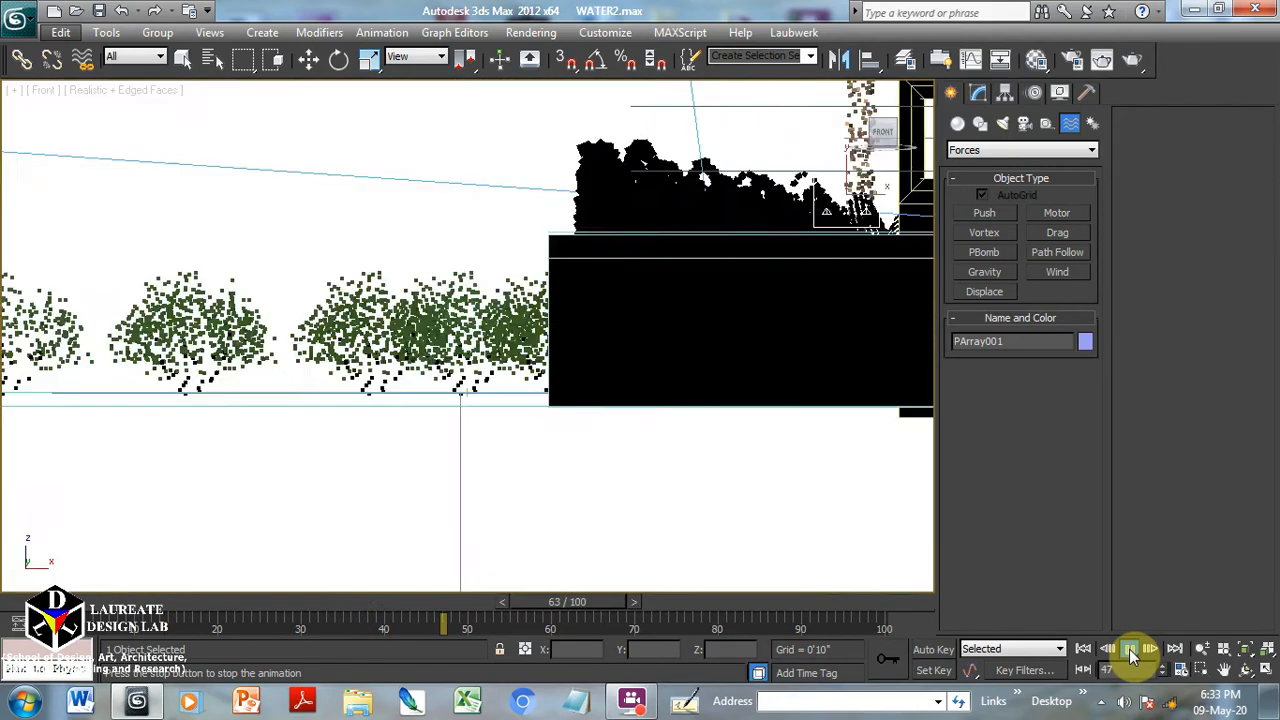
key(f)
click(1129, 649)
Scrub the timeline to frame 72 in front wireframe view and examine where the water meets the ground.
key(F3)
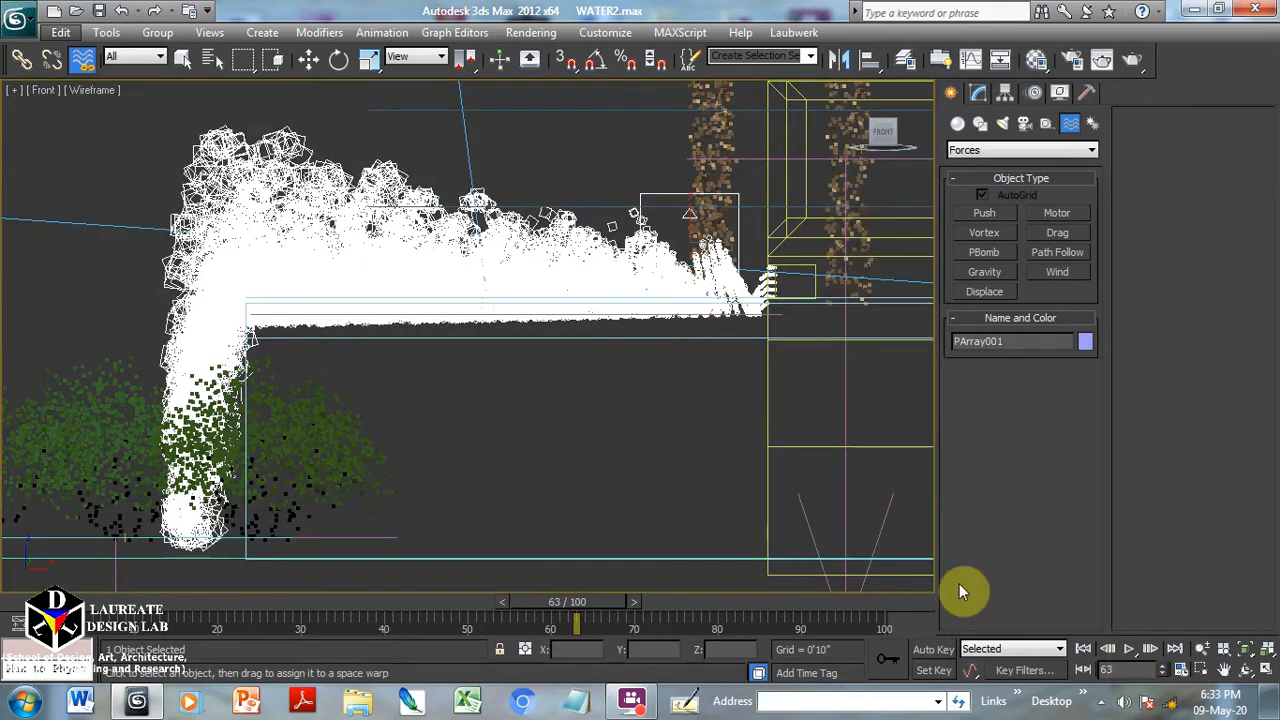
drag(633, 600, 686, 602)
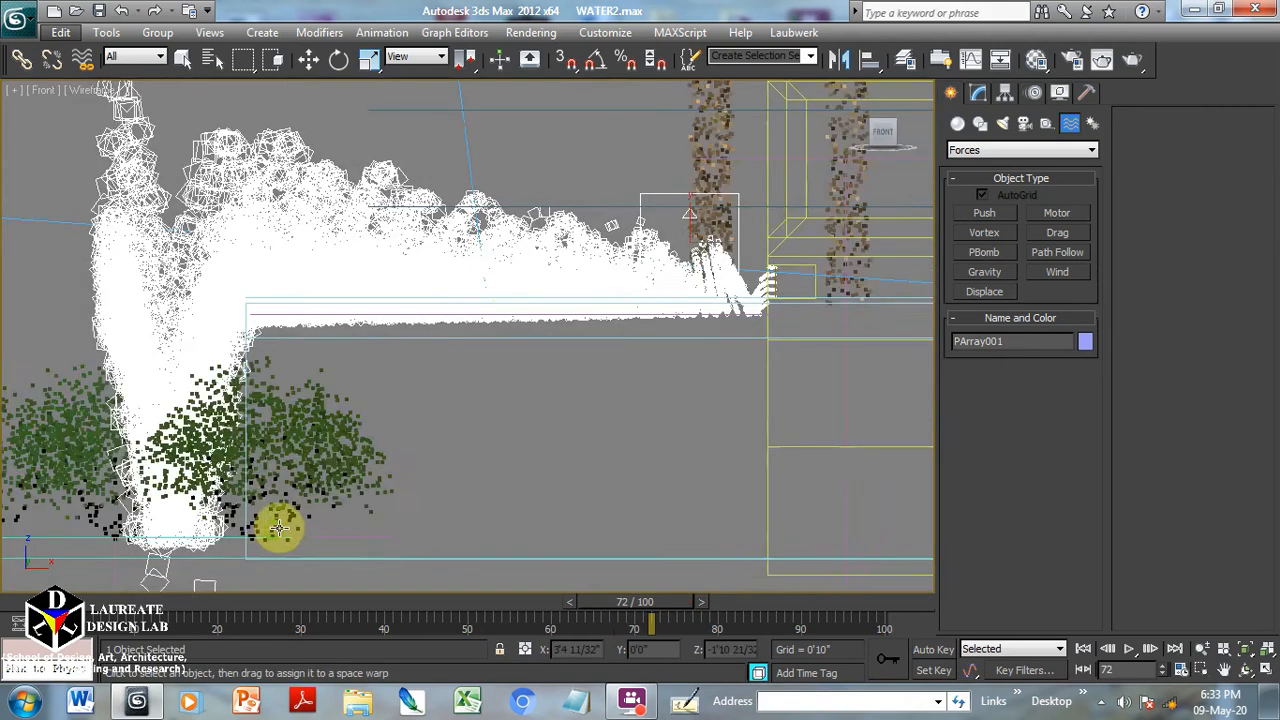
middle_drag(277, 526, 690, 422)
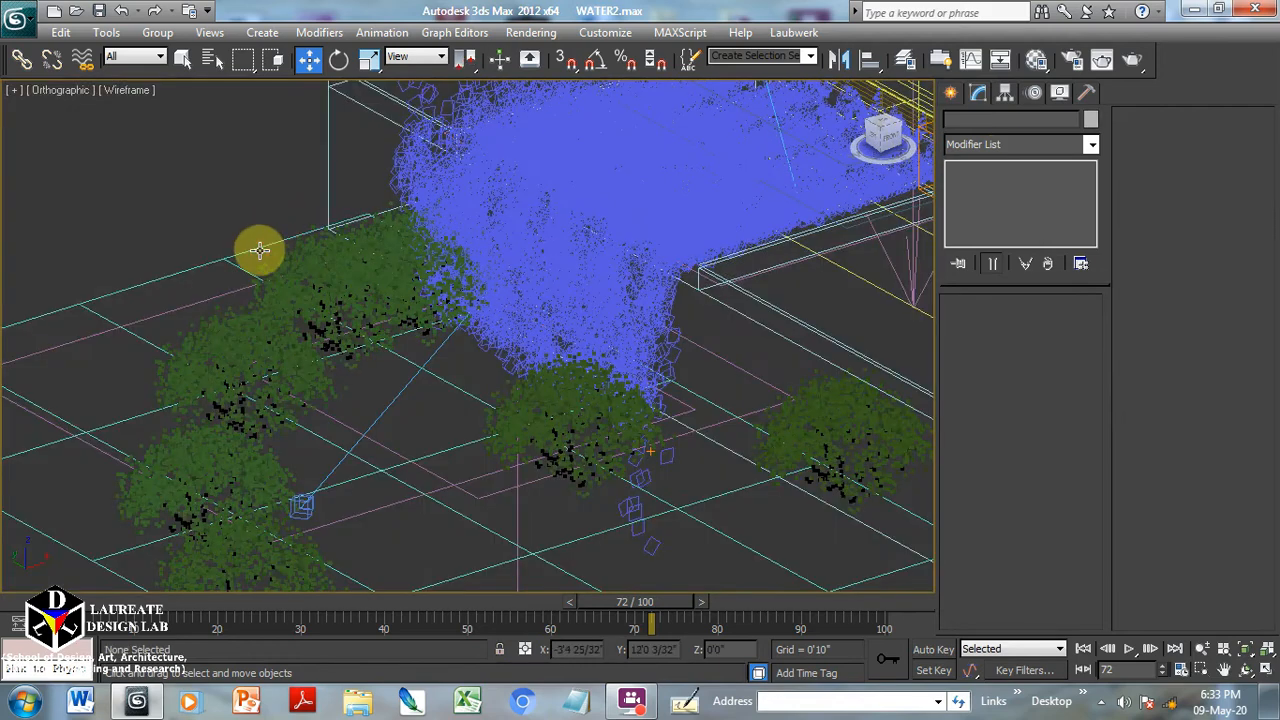
Select the ground plane and hide it.
click(257, 250)
right_click(271, 220)
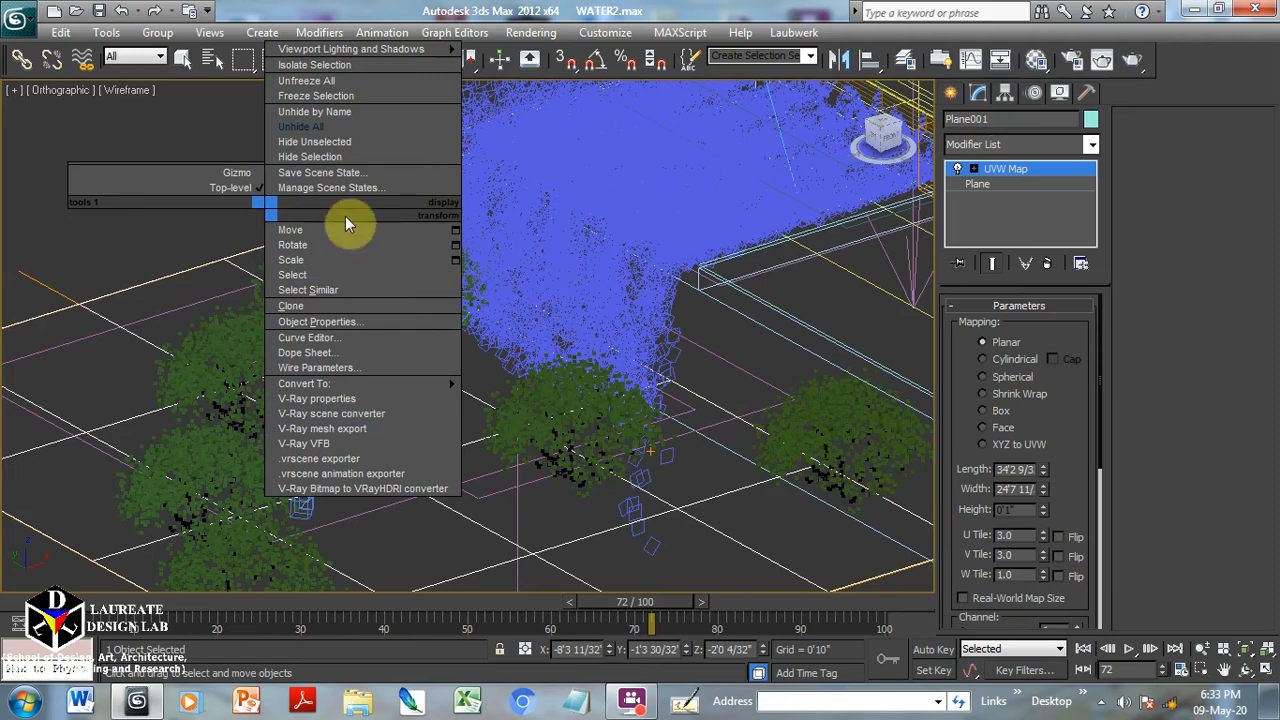
click(330, 159)
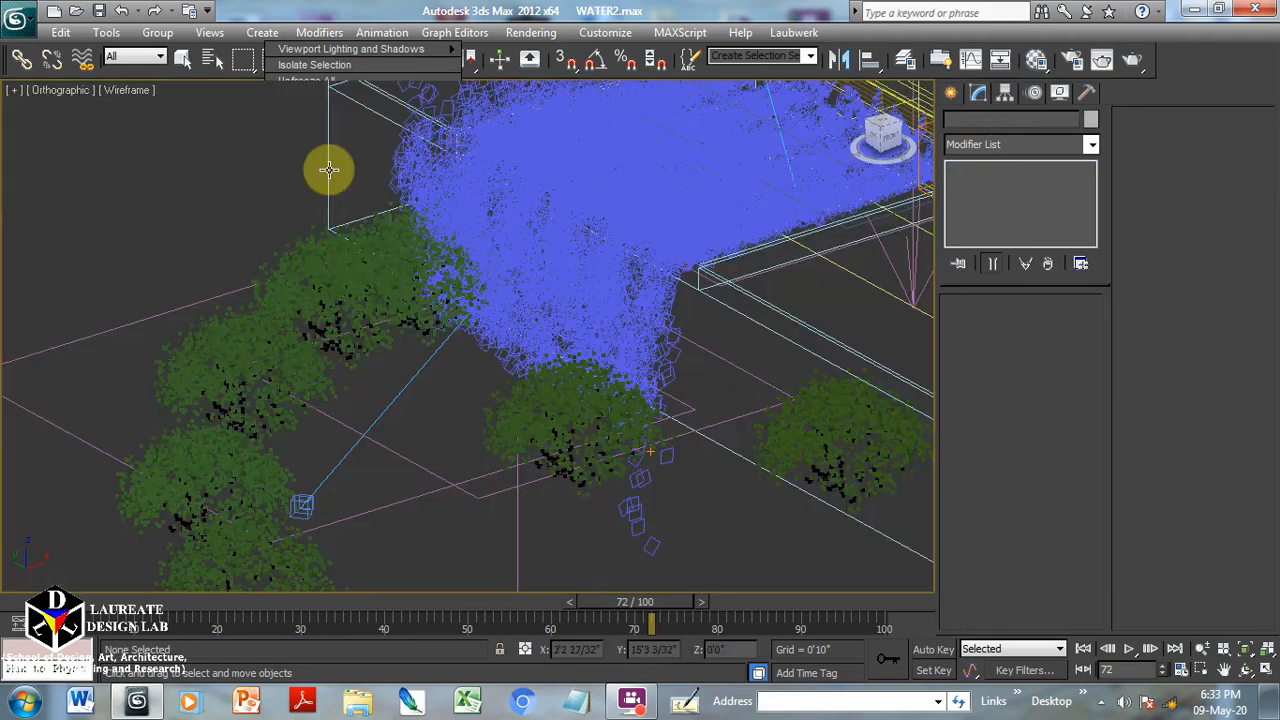
In front view, set the bounce of the ground-level deflector to 0.2 and nudge it up to 0.21.
click(417, 491)
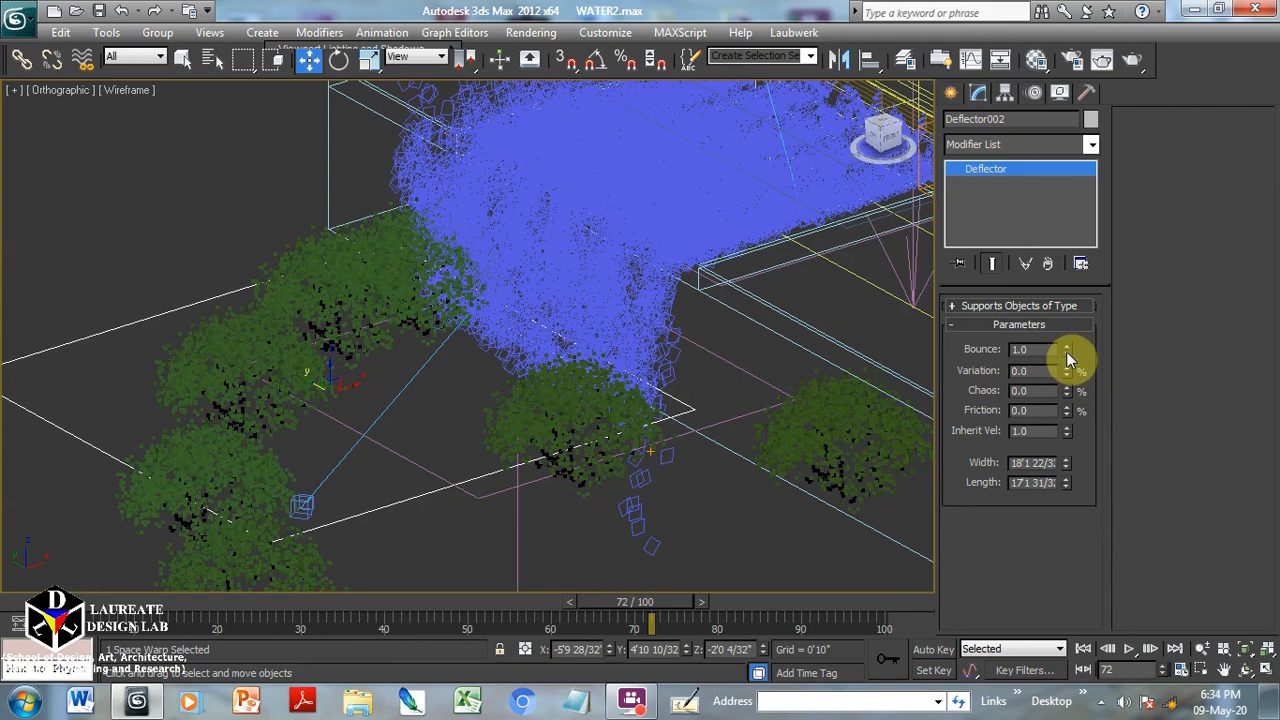
key(f)
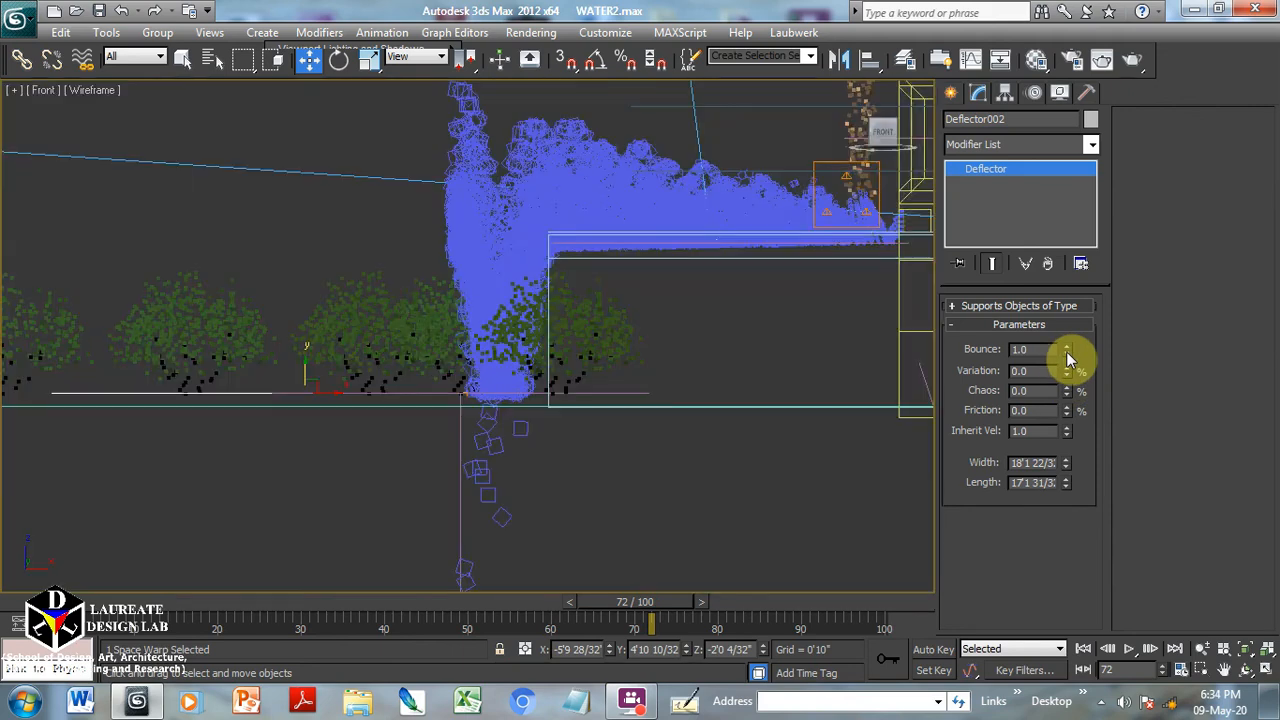
click(1040, 349)
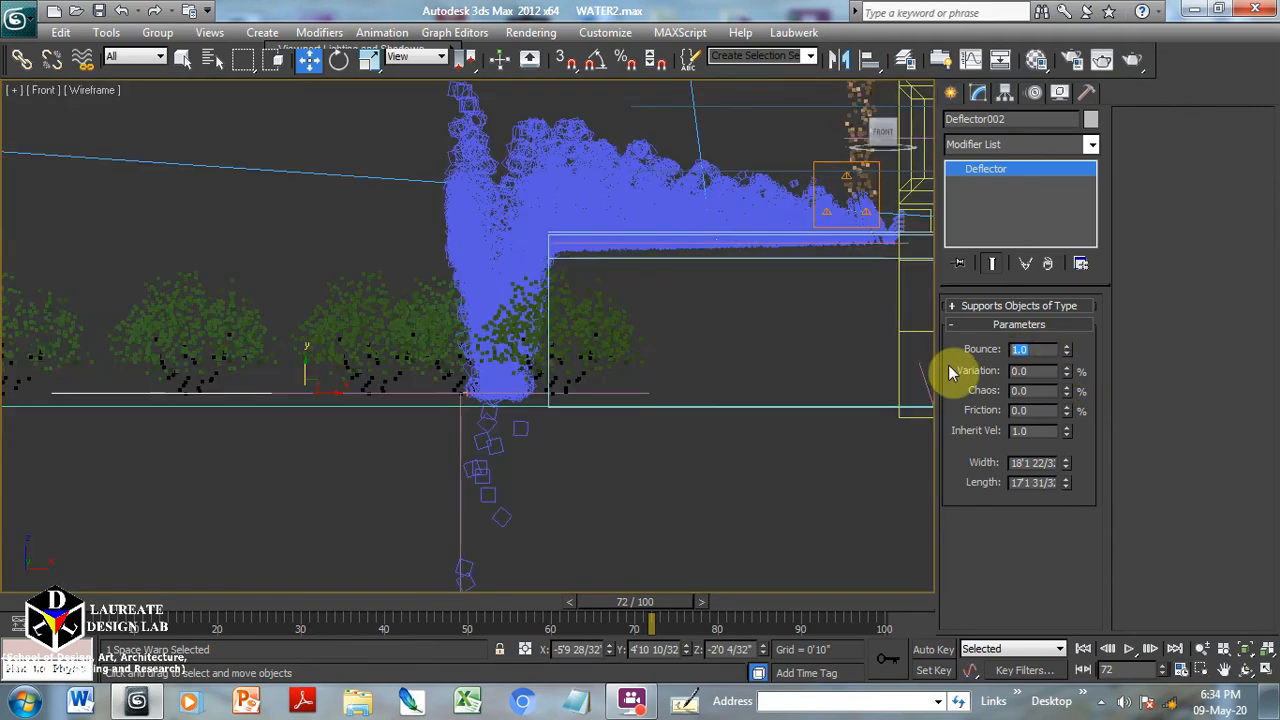
text(0.2)
key(Return)
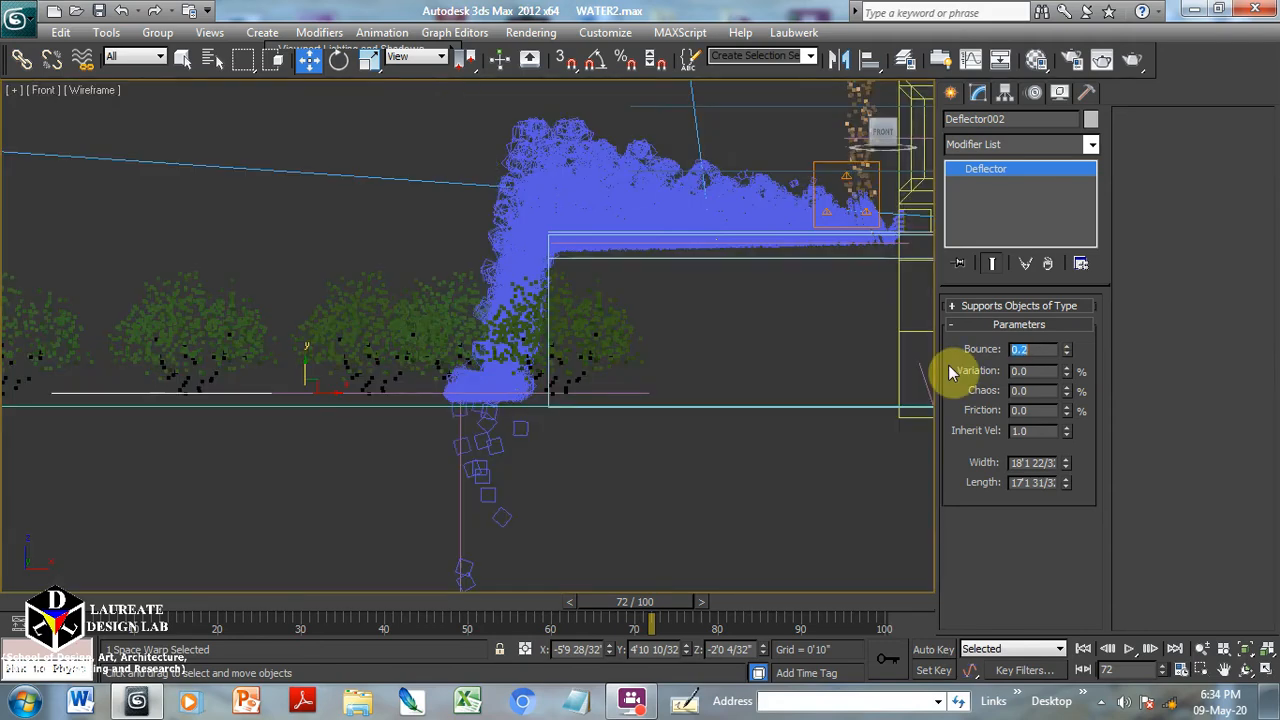
click(1067, 346)
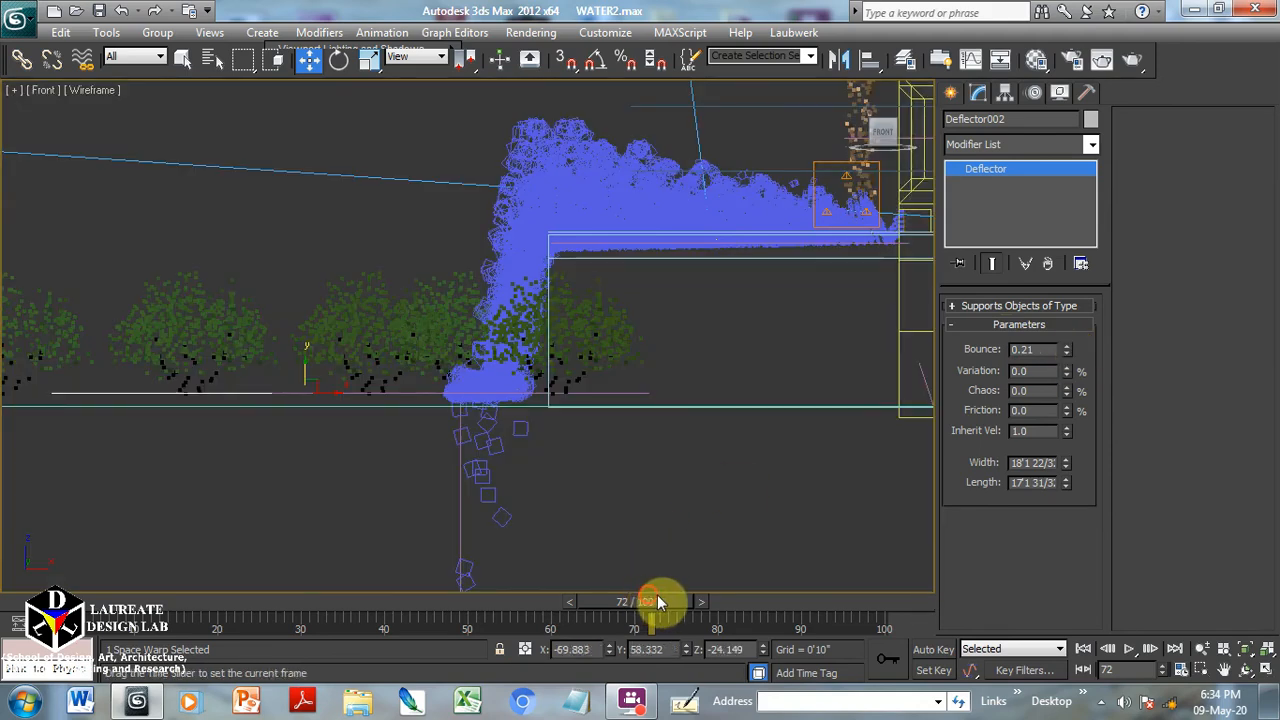
Scrub the timeline to frame 100 and check how the water spreads over the ground deflector.
drag(657, 601, 950, 604)
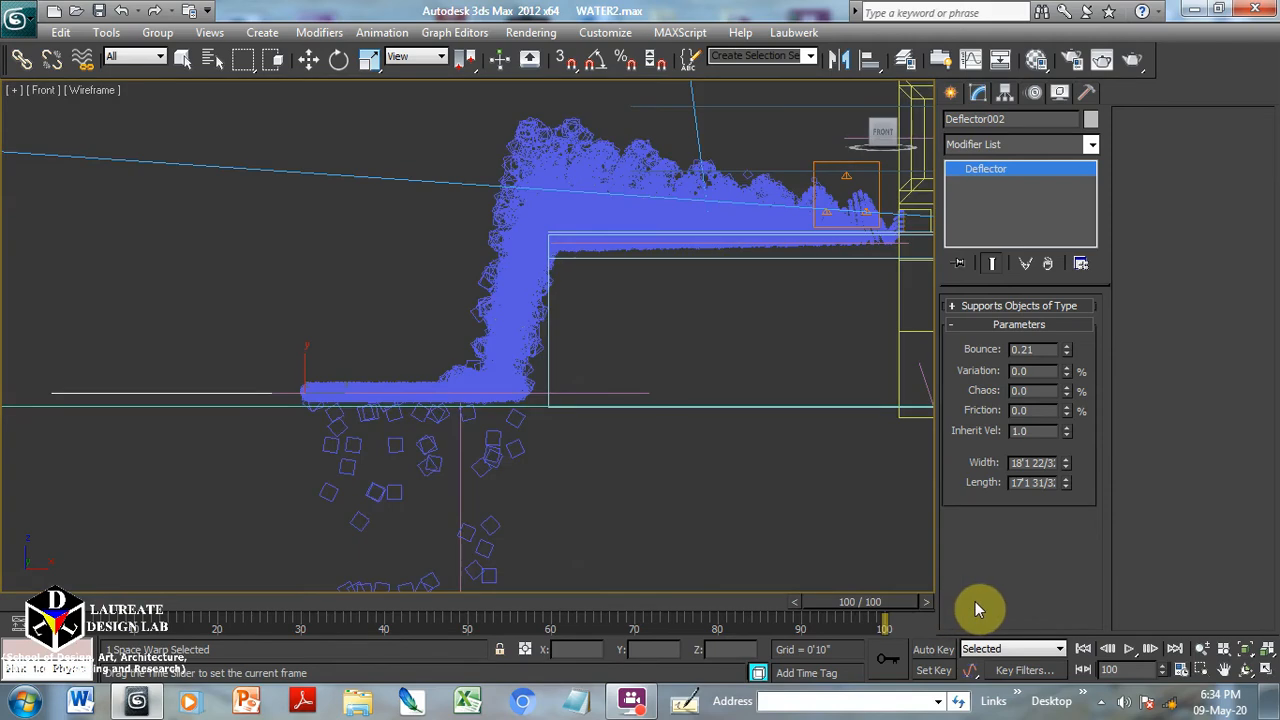
mouse_move(975, 602)
mouse_down()
mouse_move(701, 602)
mouse_move(950, 607)
mouse_up()
key(w)
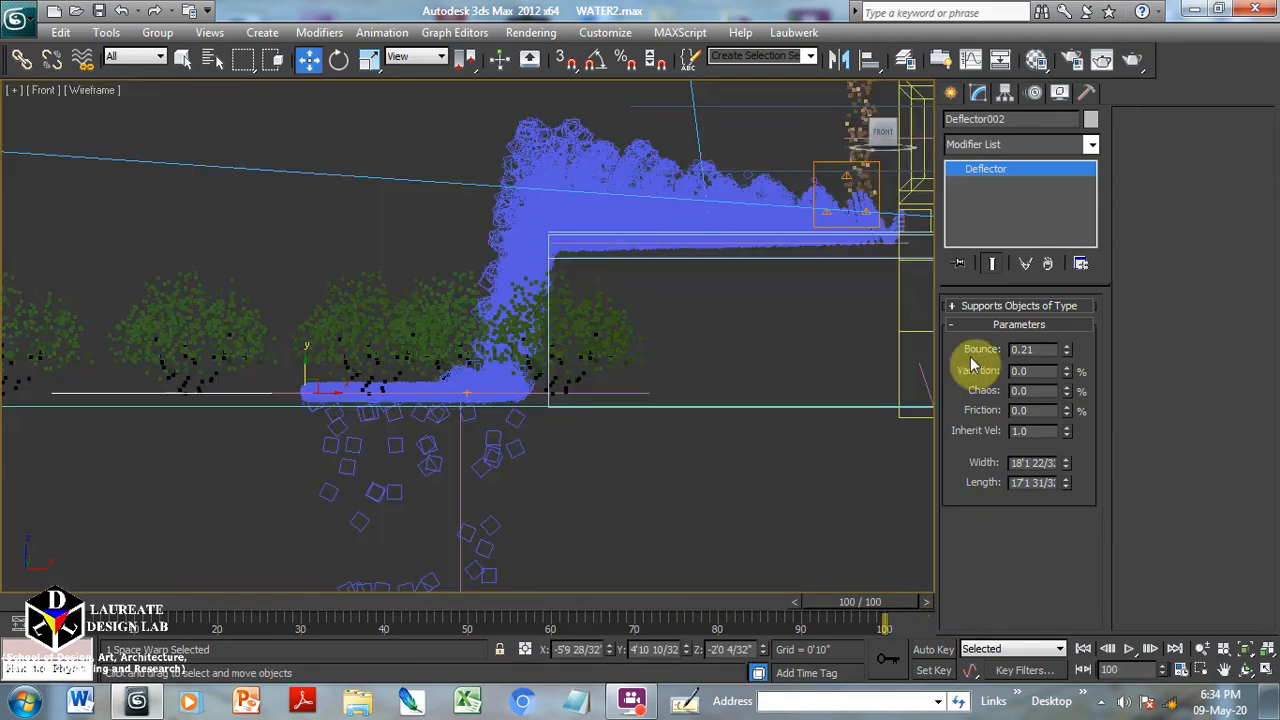
Set the PArray's particle speed to 0'4" and play the animation to check the flow.
click(626, 165)
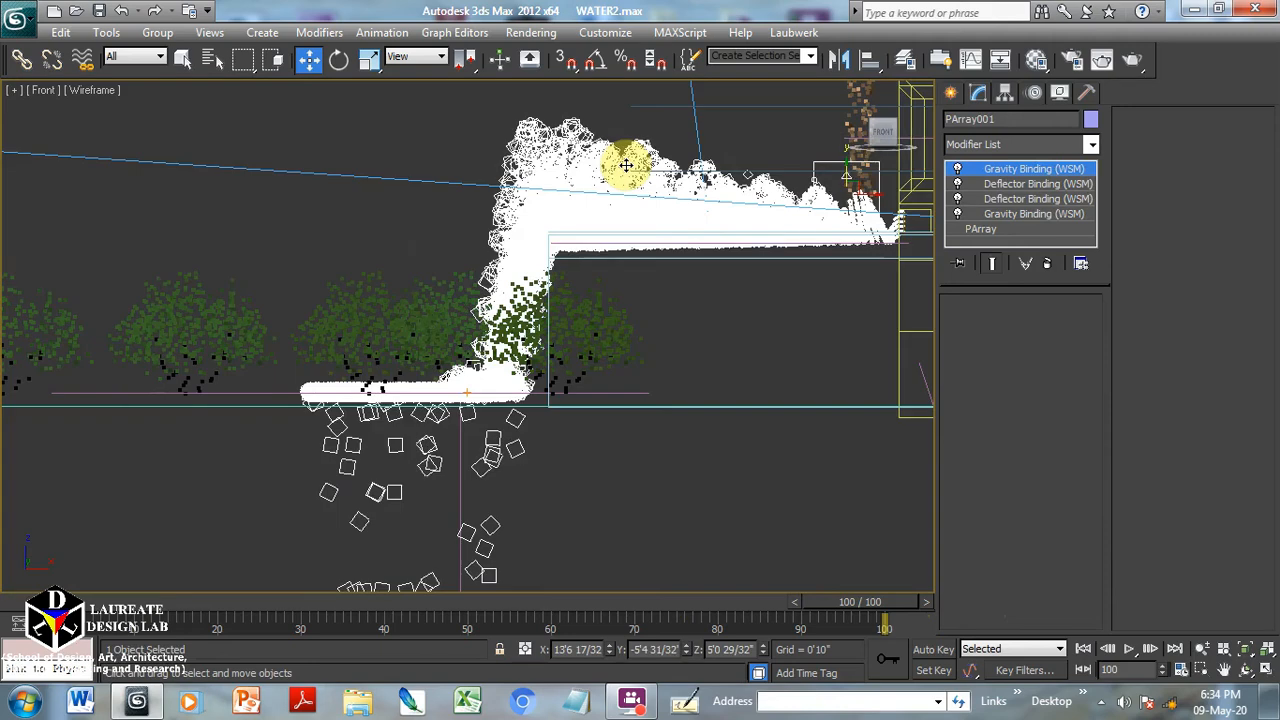
click(984, 229)
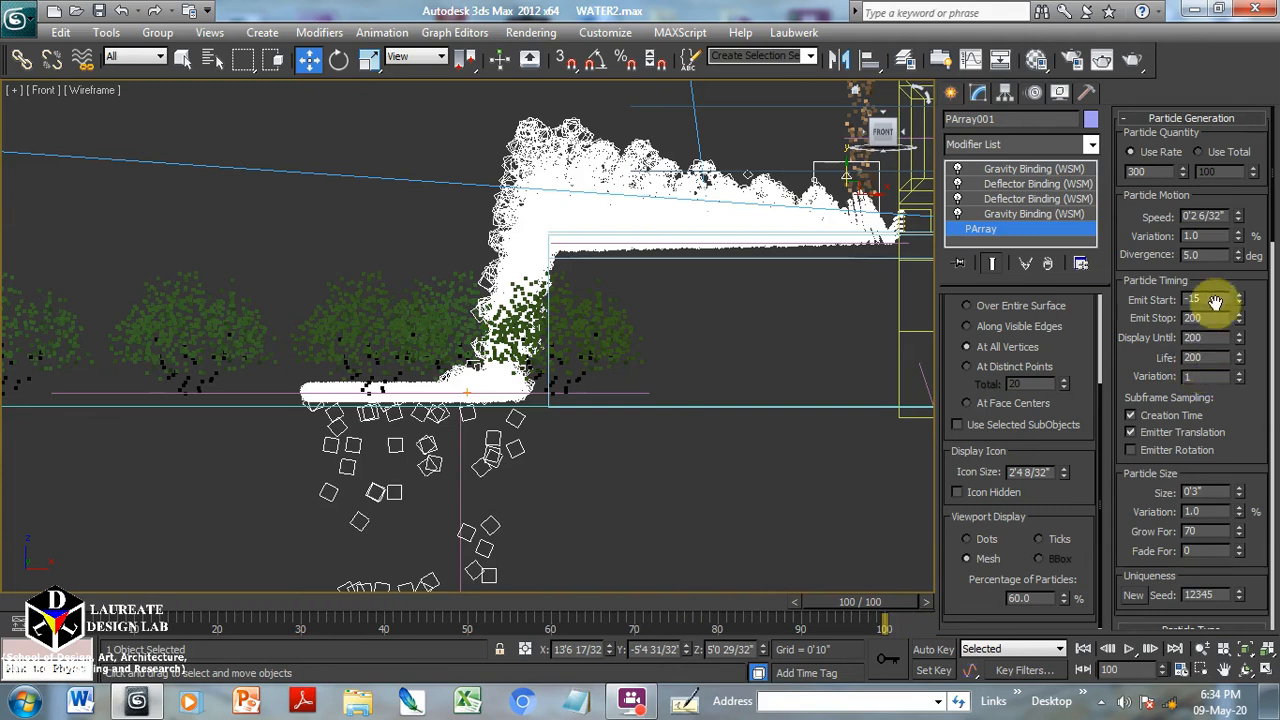
click(1238, 224)
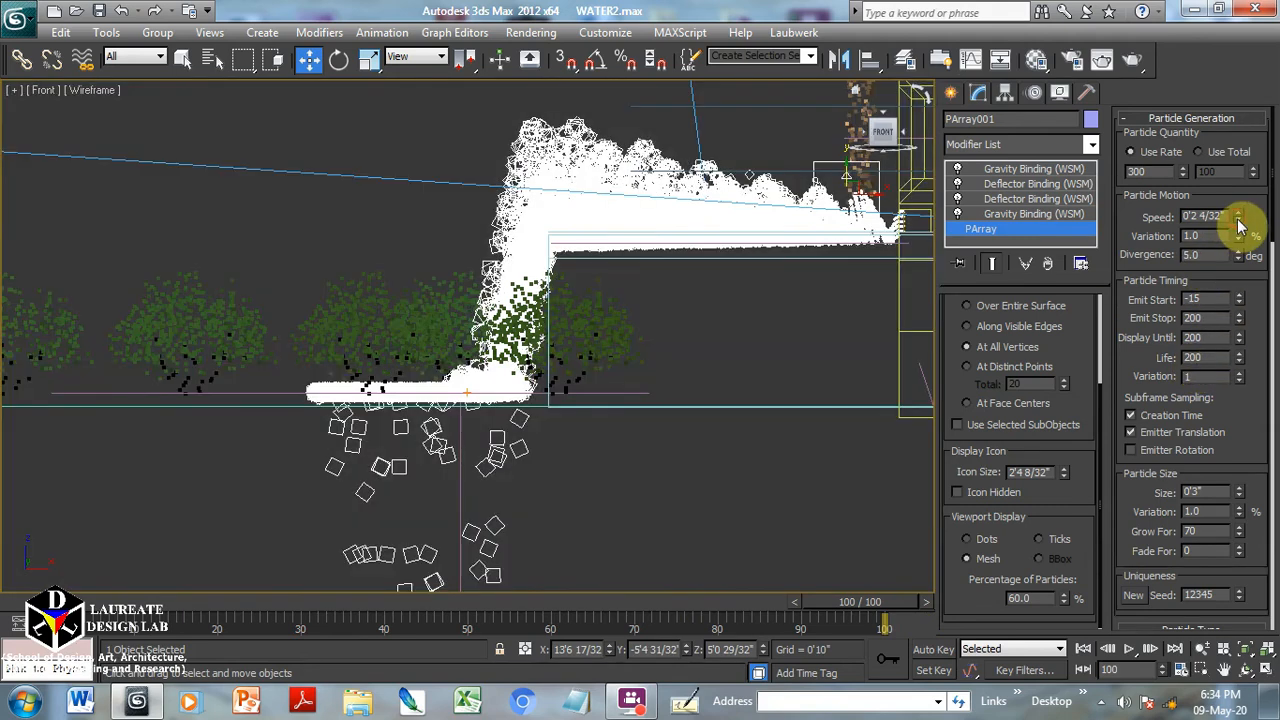
click(1238, 224)
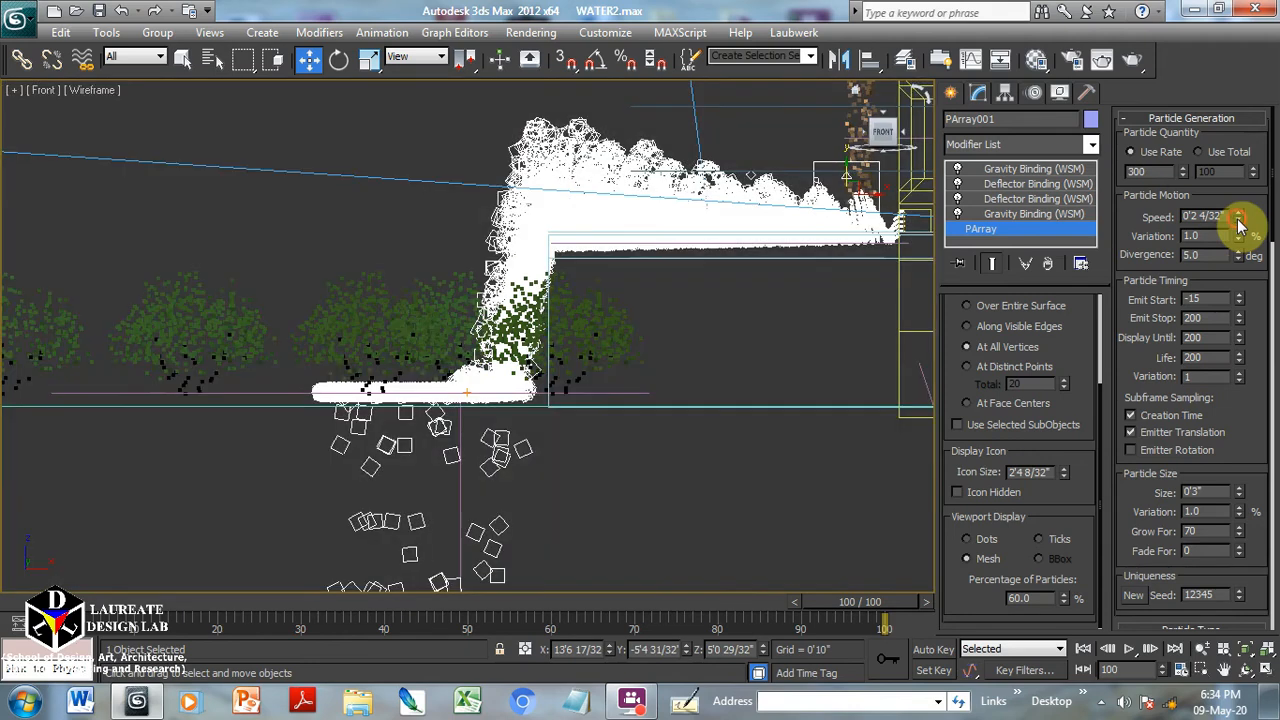
click(1237, 214)
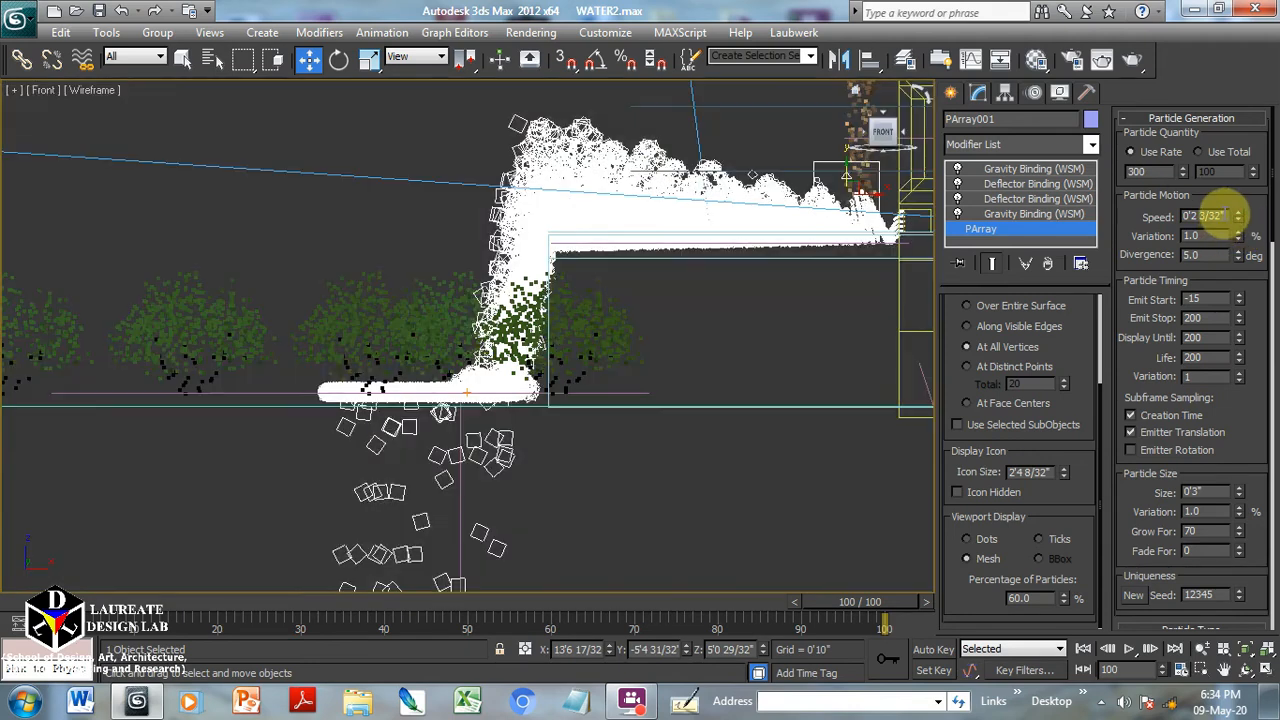
double_click(1181, 215)
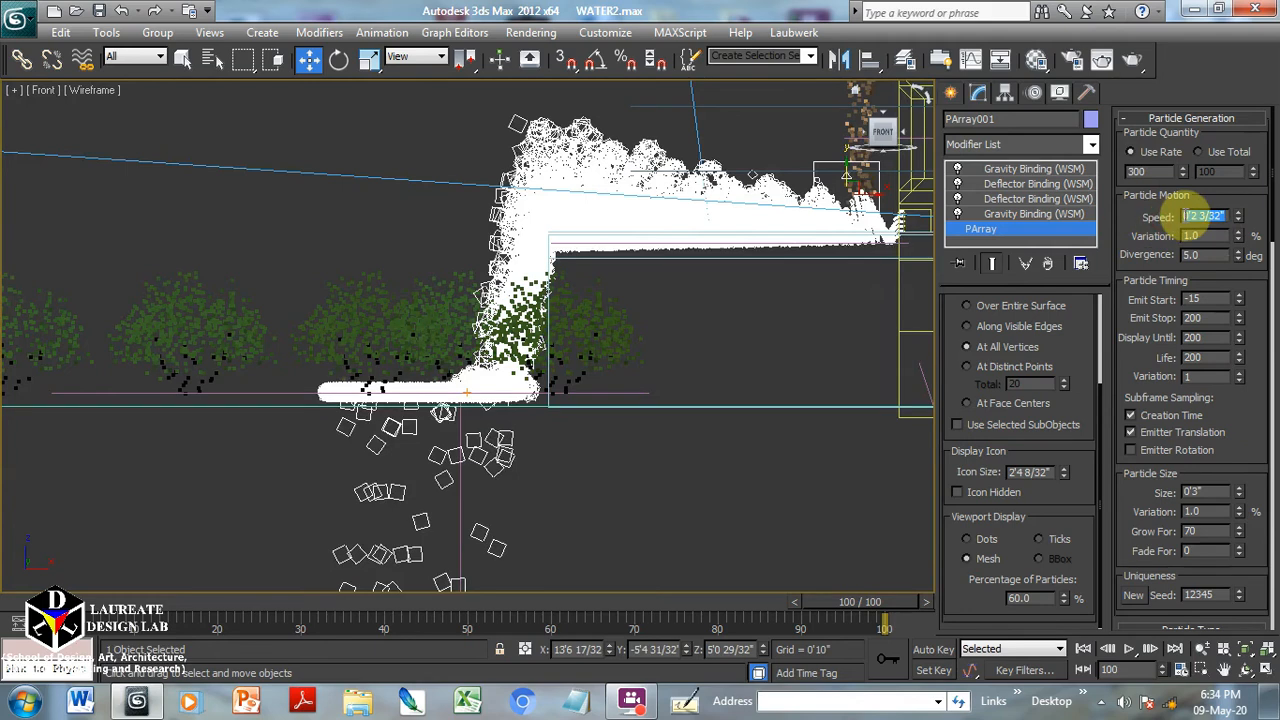
text(4)
key(Return)
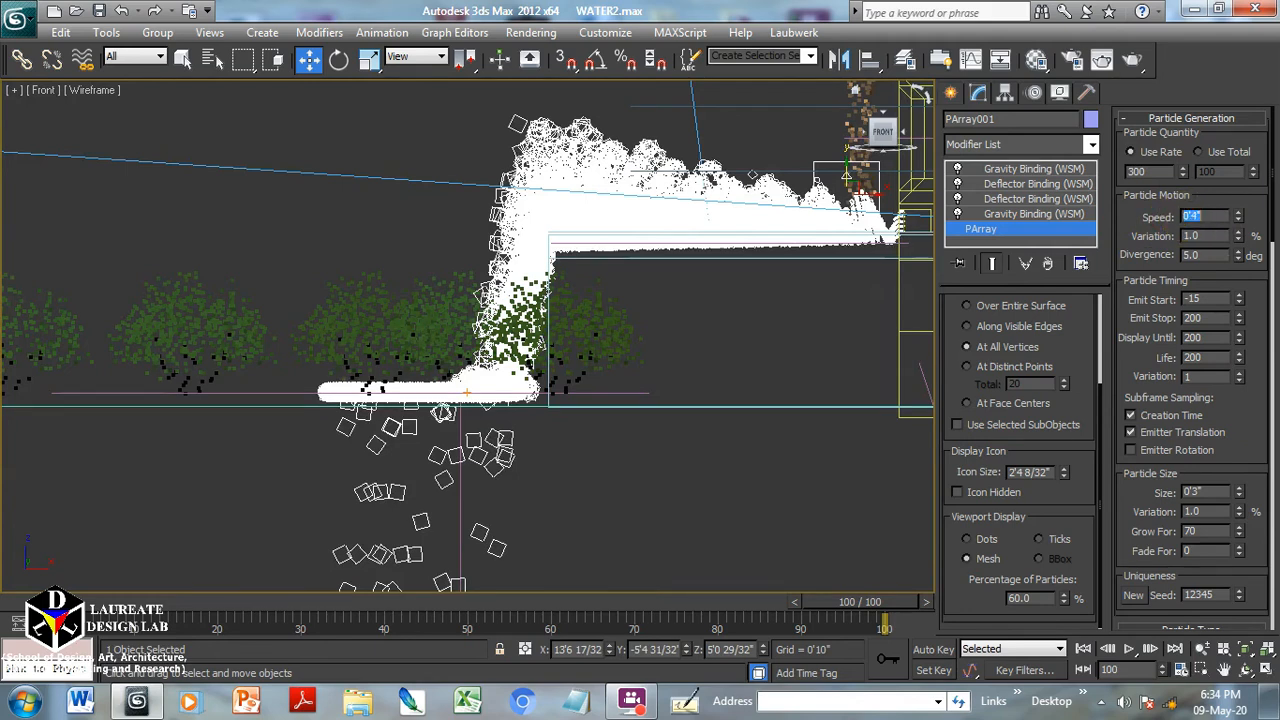
click(1130, 650)
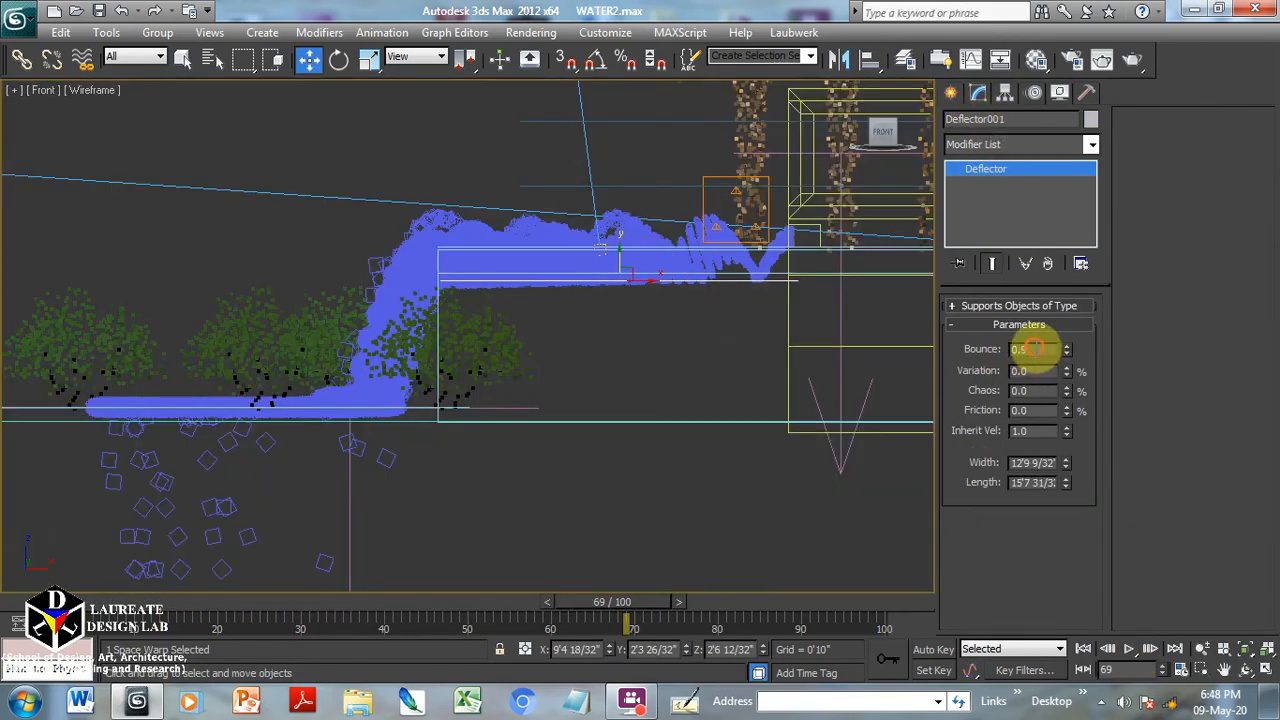
Try a bounce of 0.6 on the platform deflector and settle on 0.7.
double_click(1030, 349)
text(0.6)
key(Return)
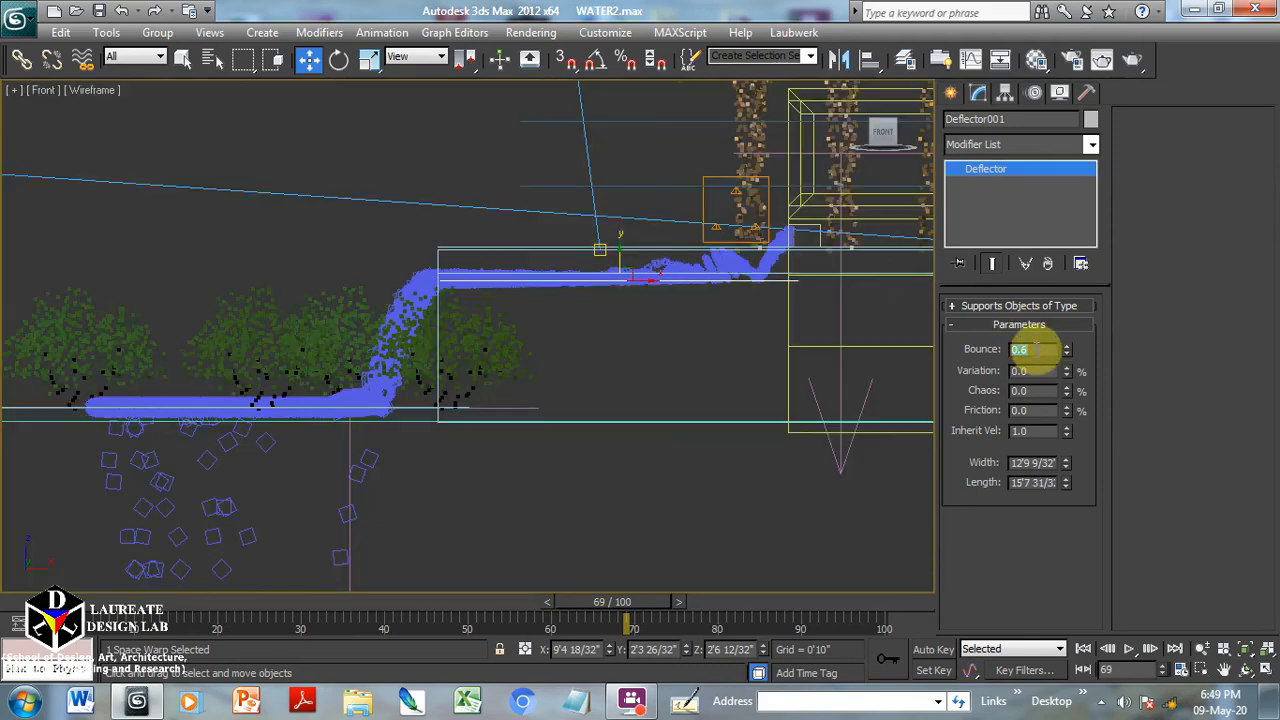
double_click(1020, 348)
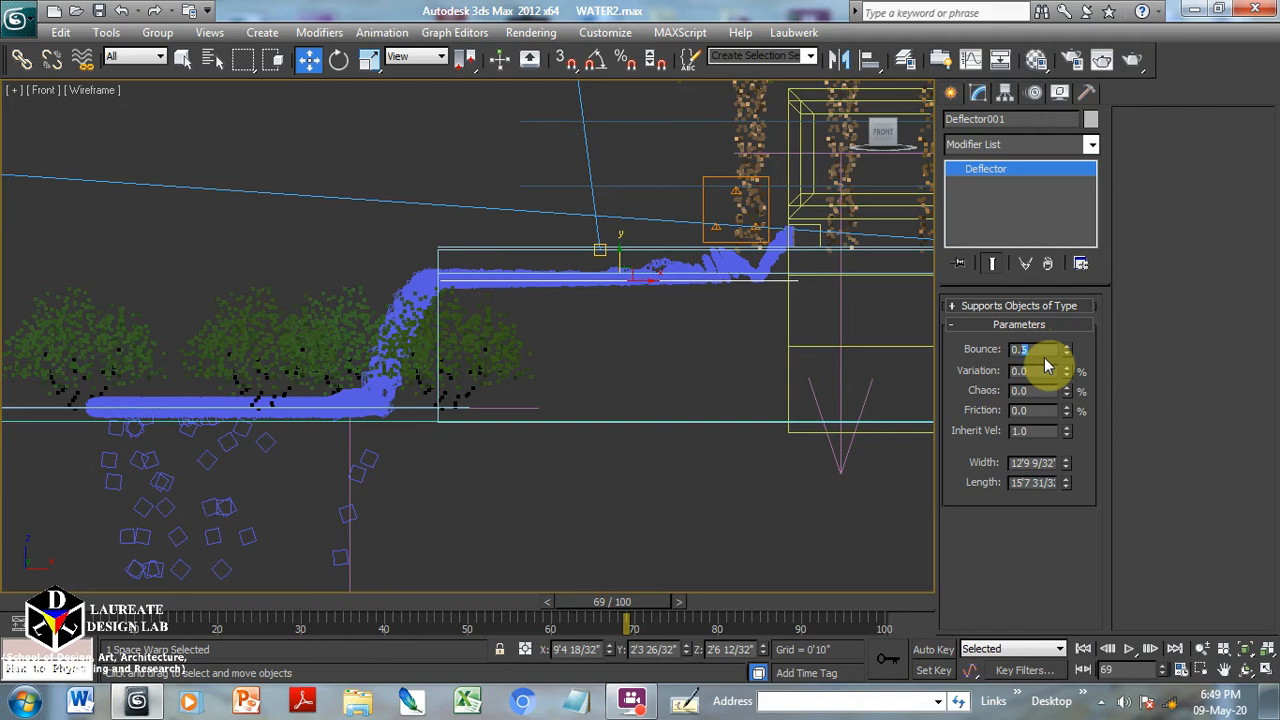
text(0.7)
key(Return)
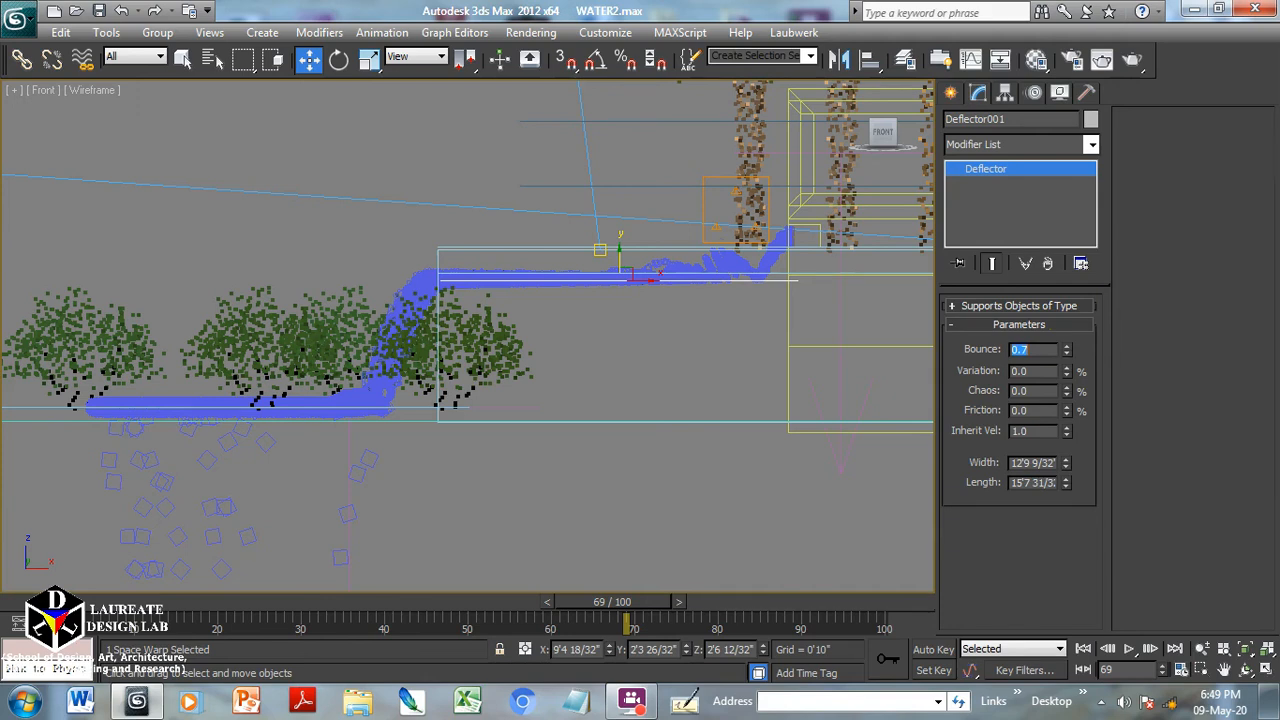
Move the platform deflector straight up to just below the platform's top surface, at a height of about 2'11 1/2".
key(F12)
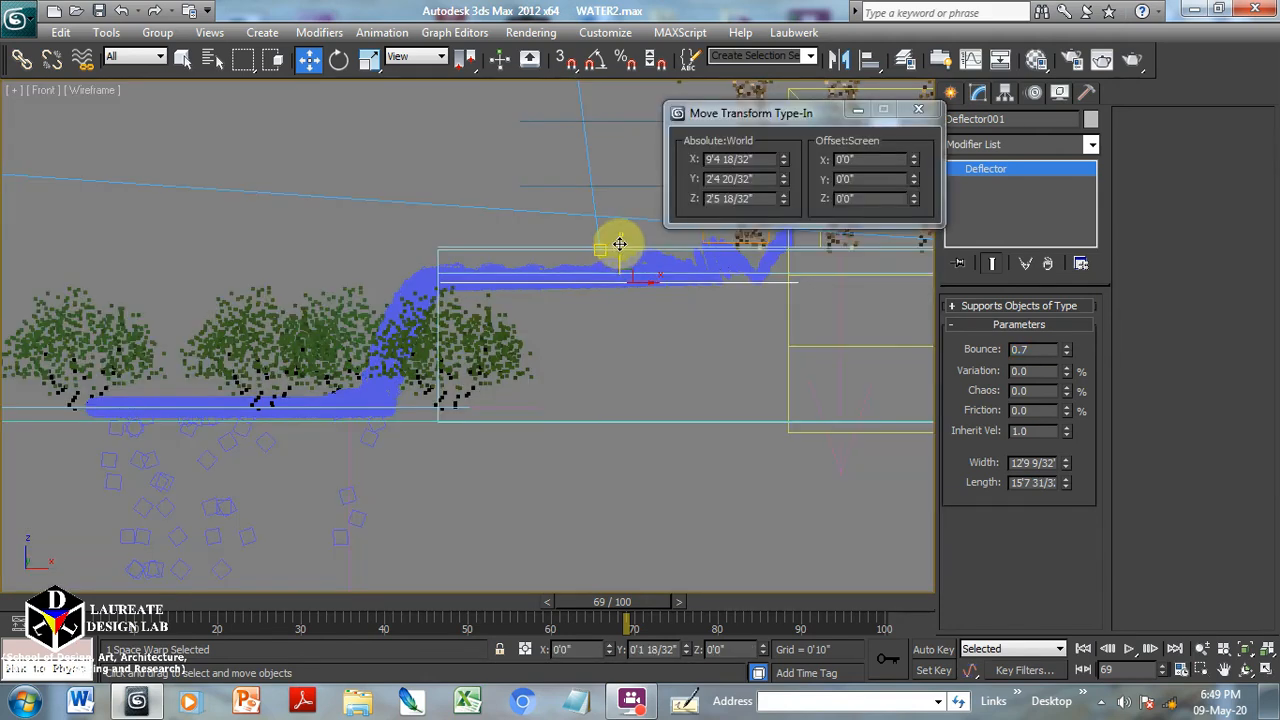
drag(619, 243, 620, 242)
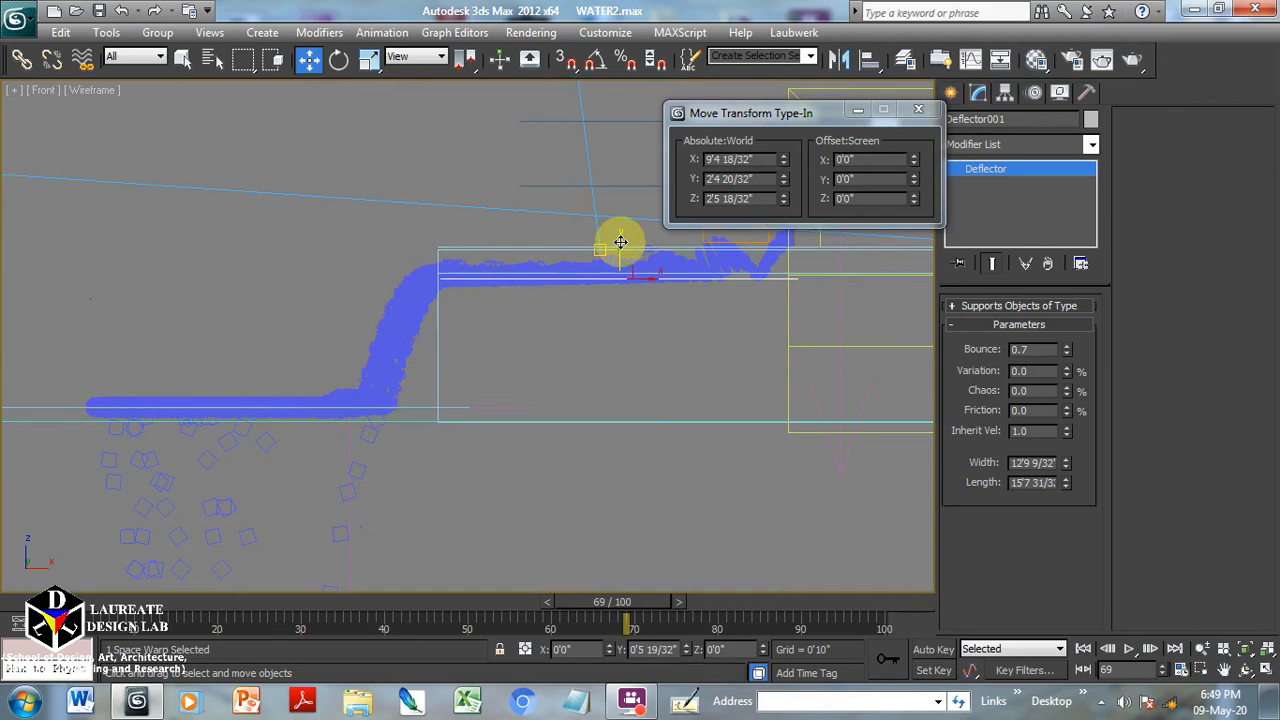
drag(620, 233, 620, 232)
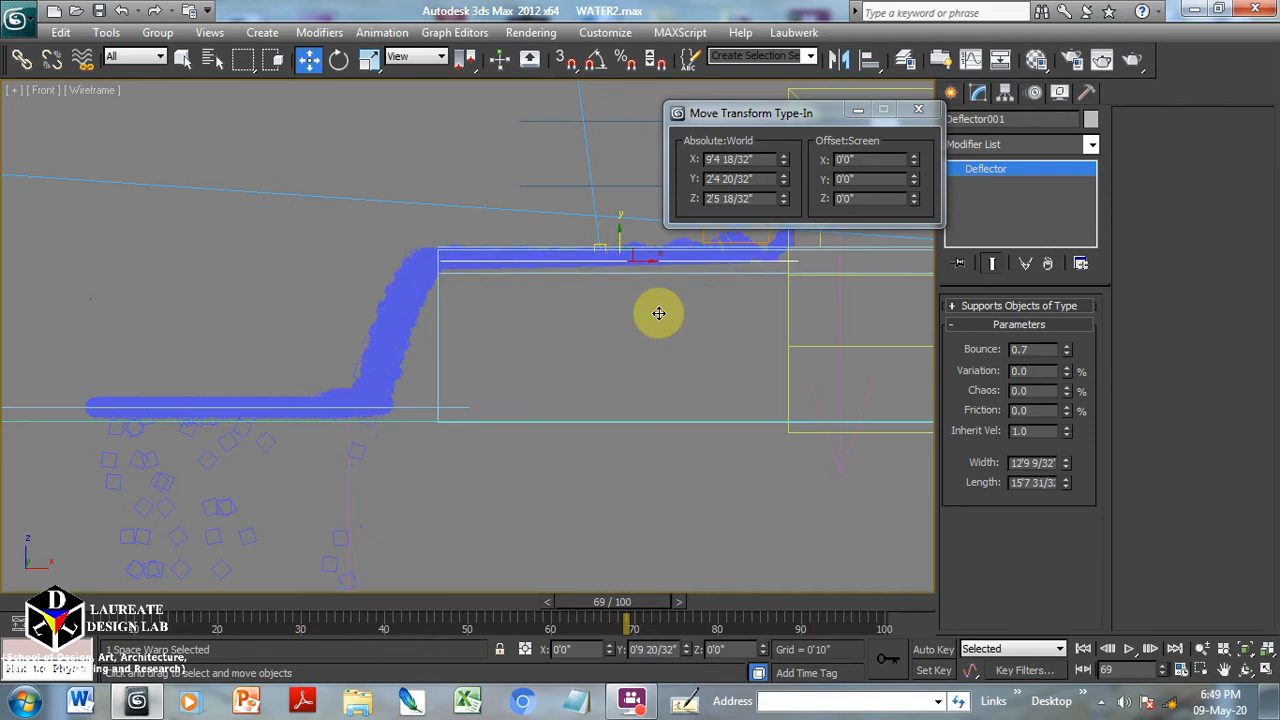
click(924, 108)
Show the scene through the V-Ray camera in realistic shading and play the water animation.
key(c)
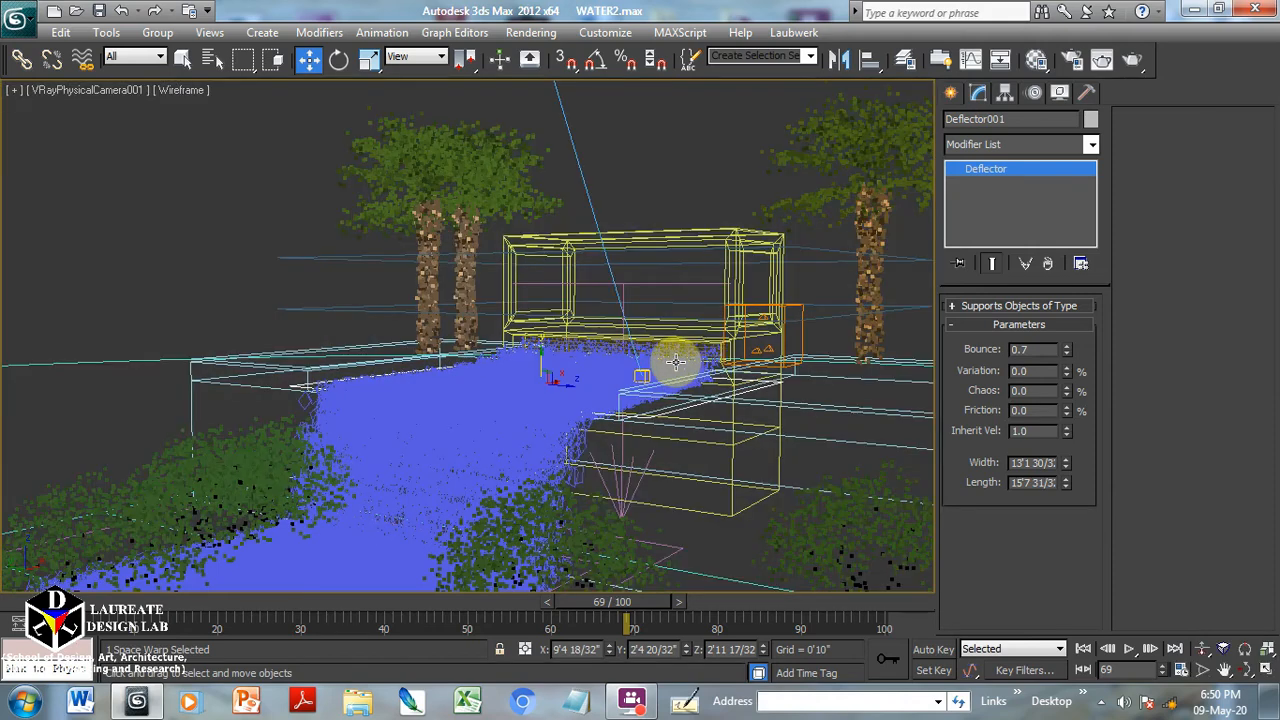
key(F3)
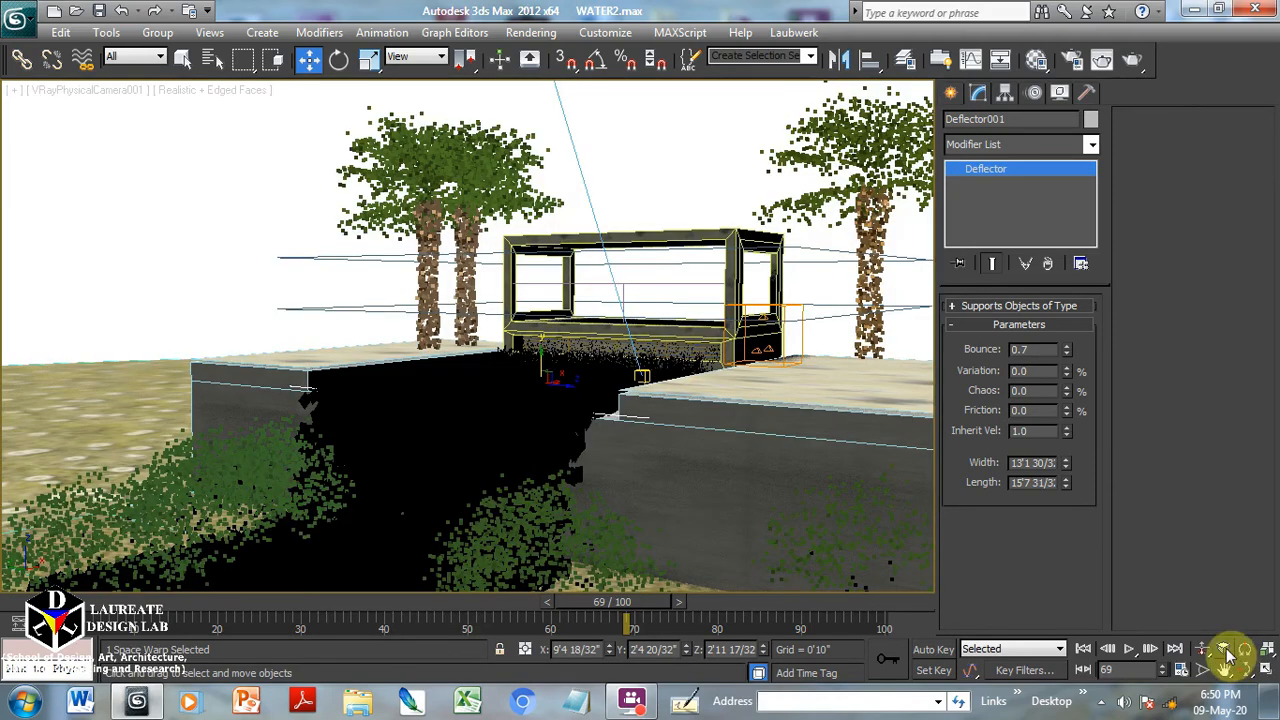
click(1129, 649)
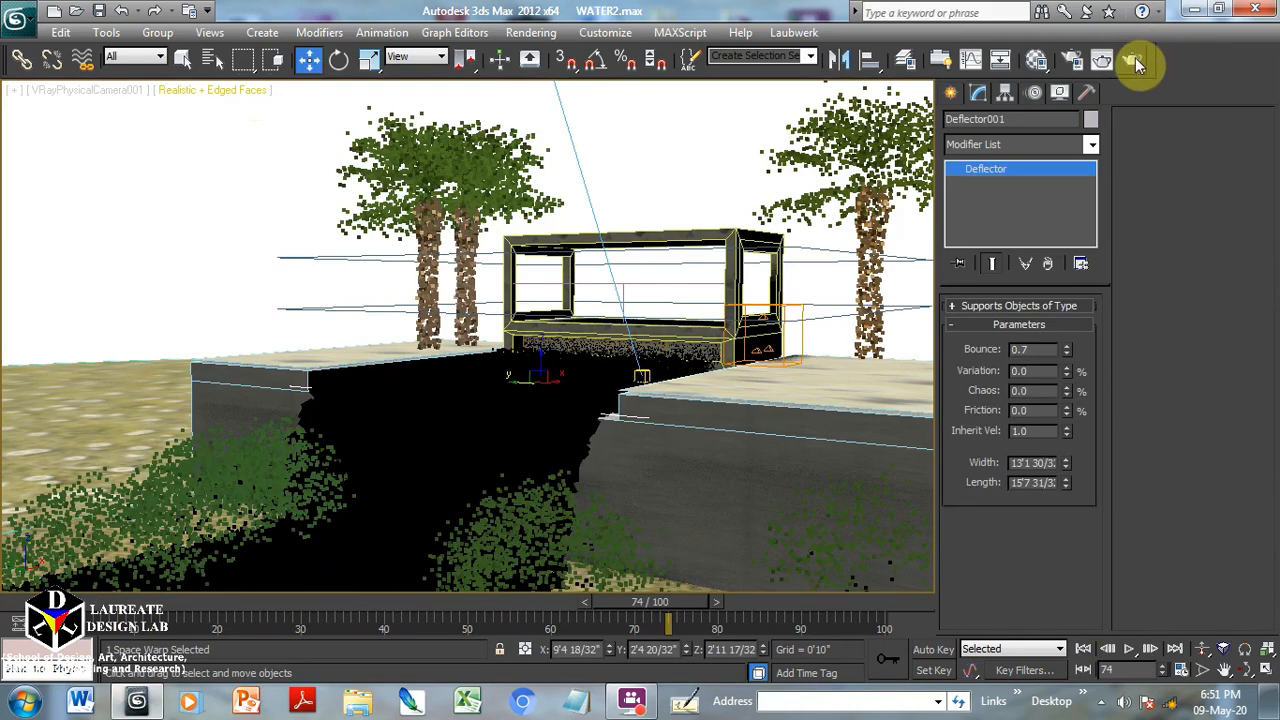
Render the camera view and save the rendered image, choosing a specific file format.
click(1136, 61)
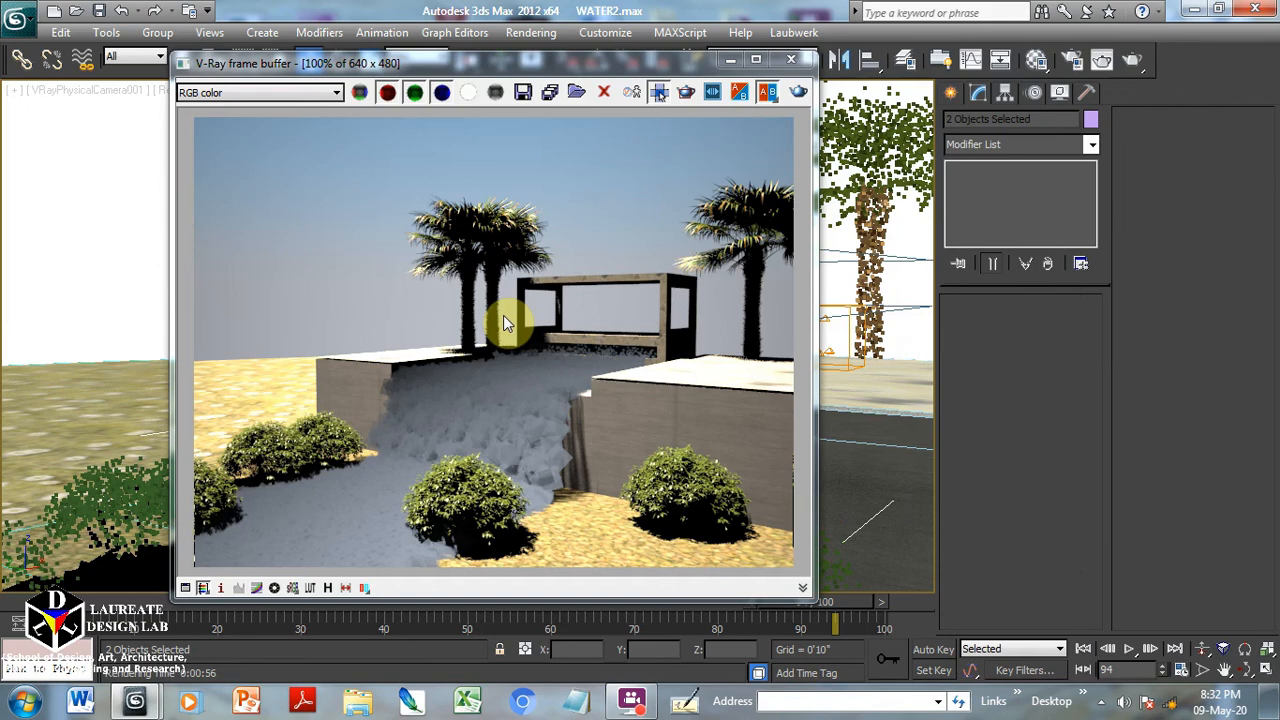
click(522, 92)
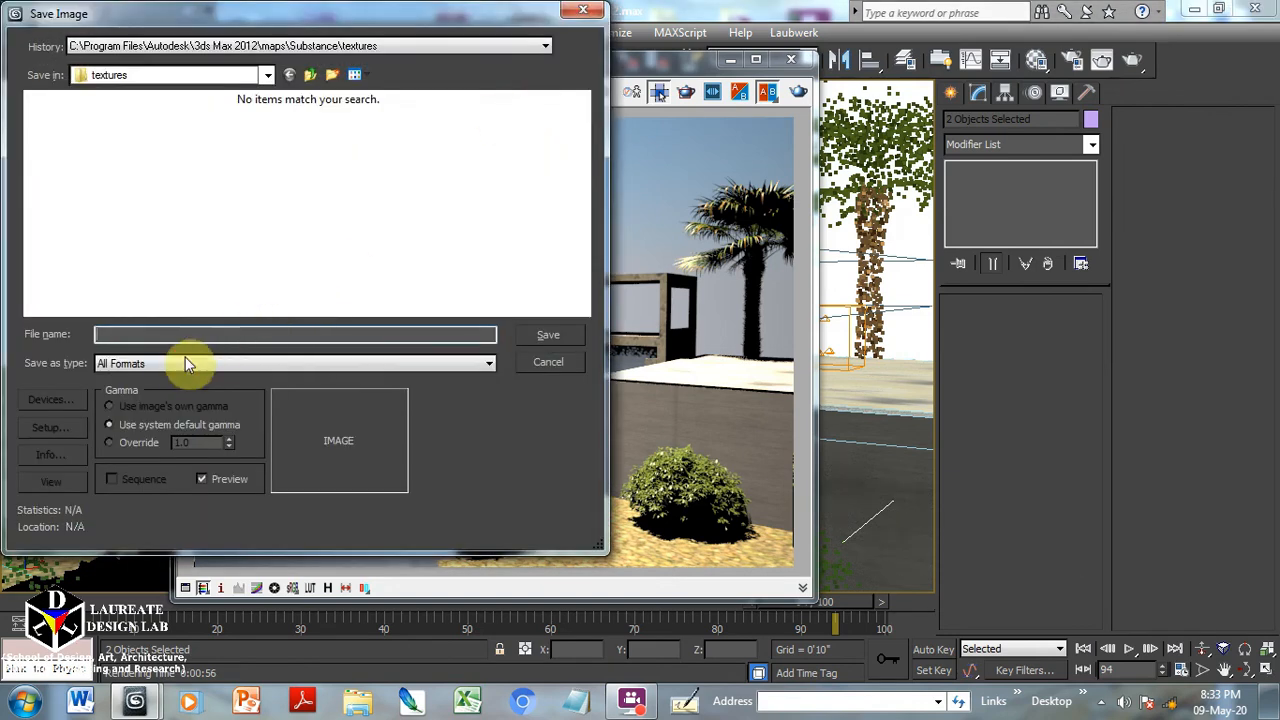
click(195, 362)
click(140, 442)
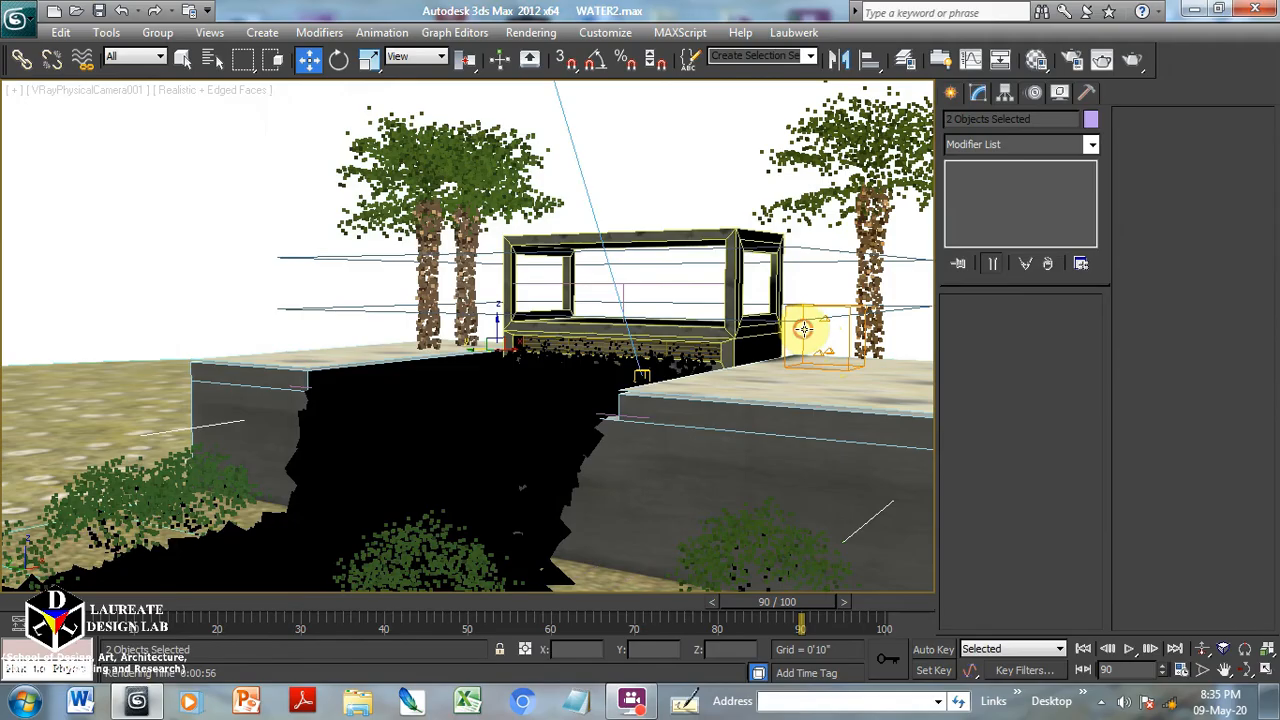
Review the PArray's emission rate, particle size, timing and viewport percentage, and play the animation in the camera view.
click(804, 330)
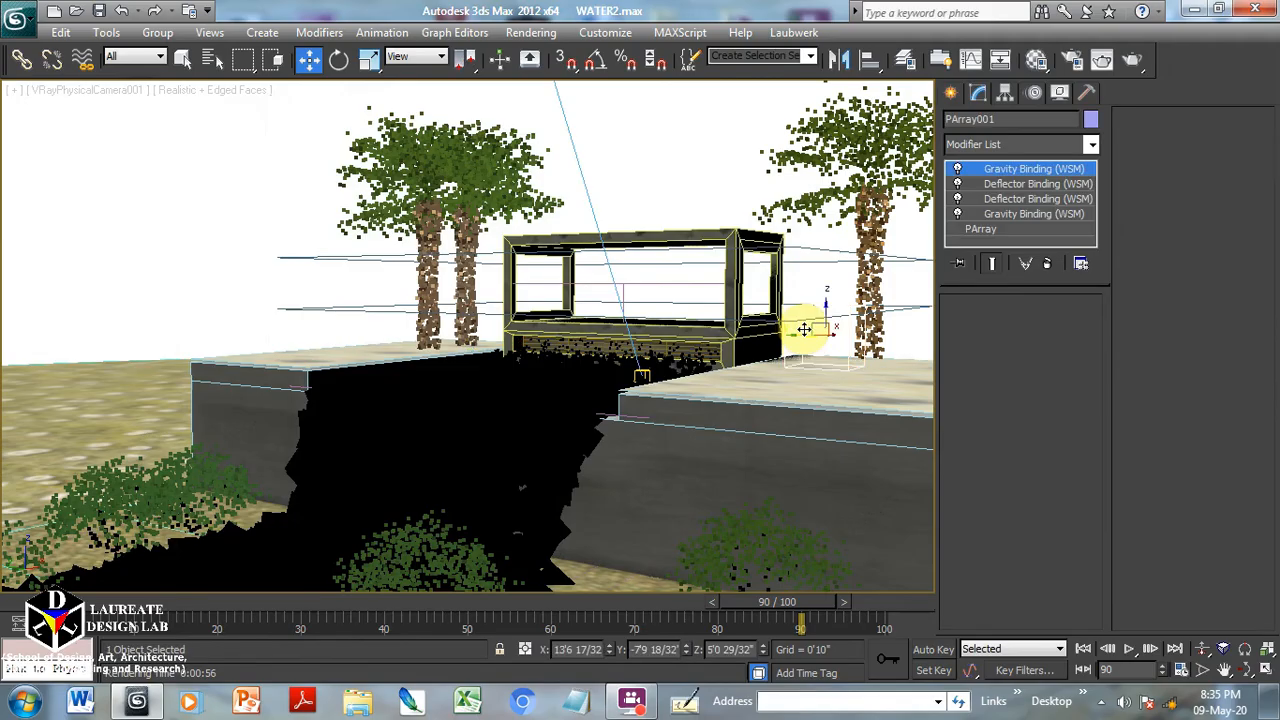
click(985, 229)
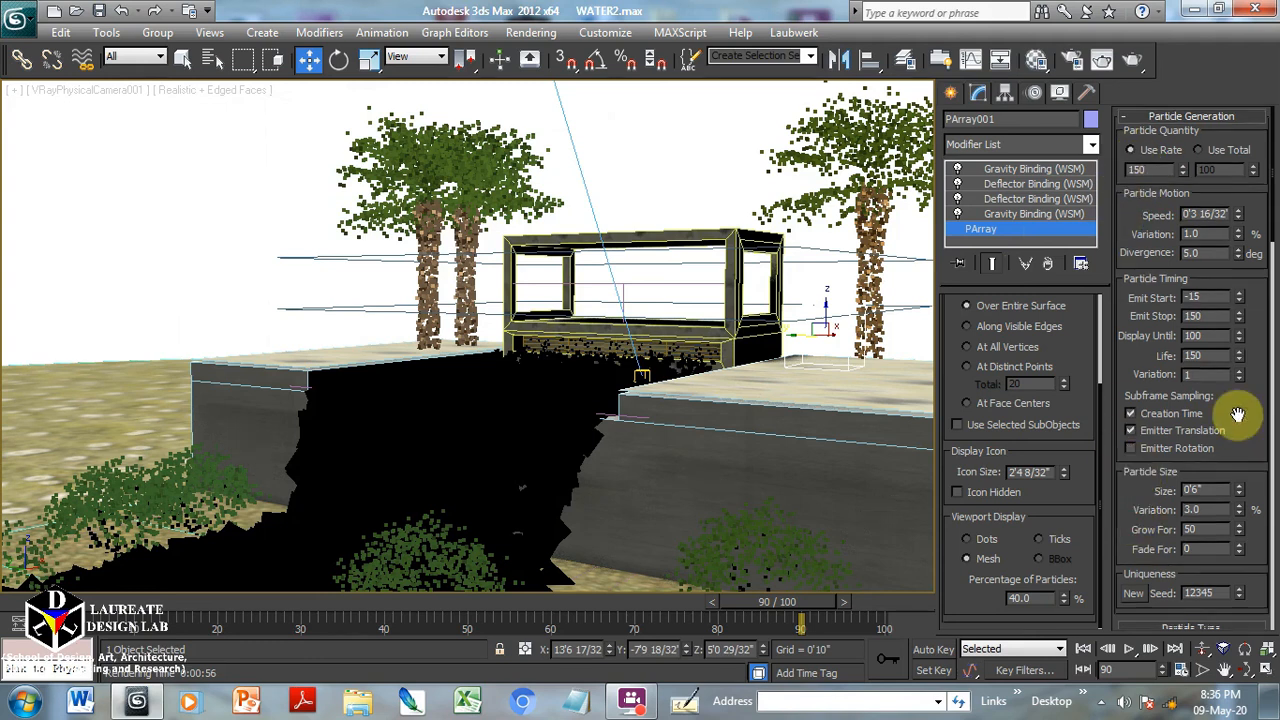
scroll(1203, 428, down, 1)
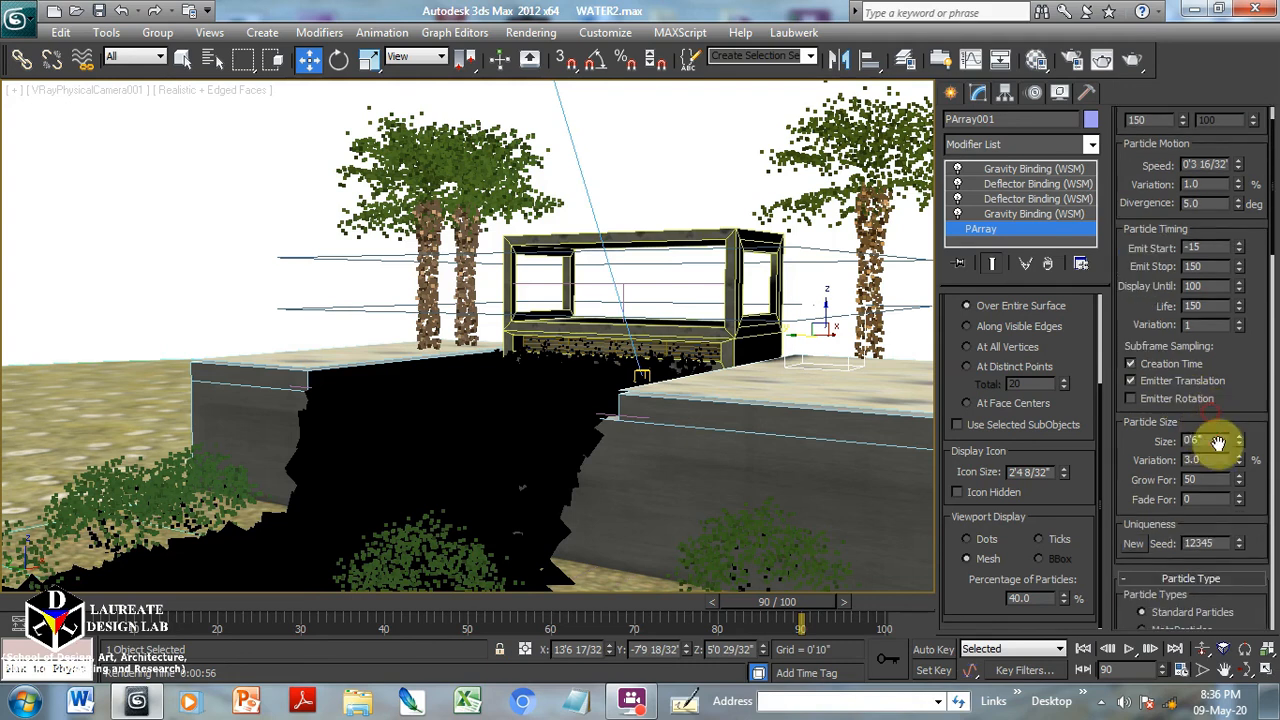
scroll(1205, 440, up, 2)
double_click(1192, 491)
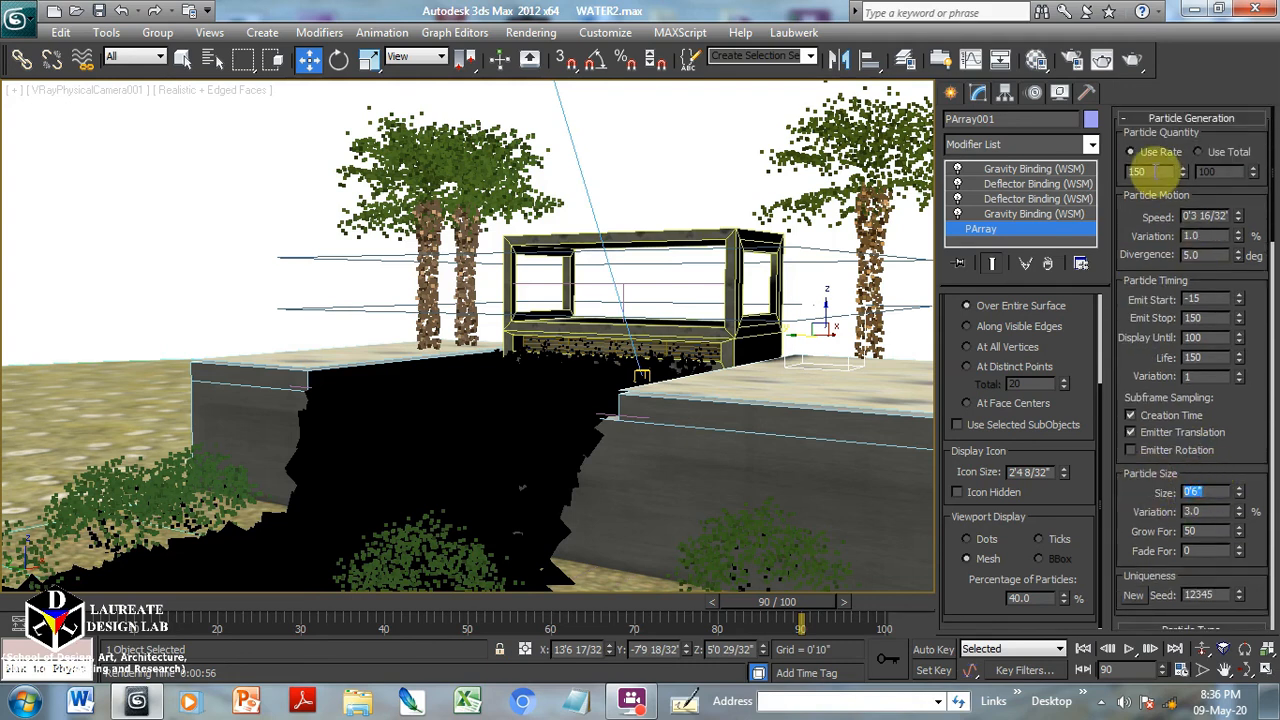
double_click(1142, 171)
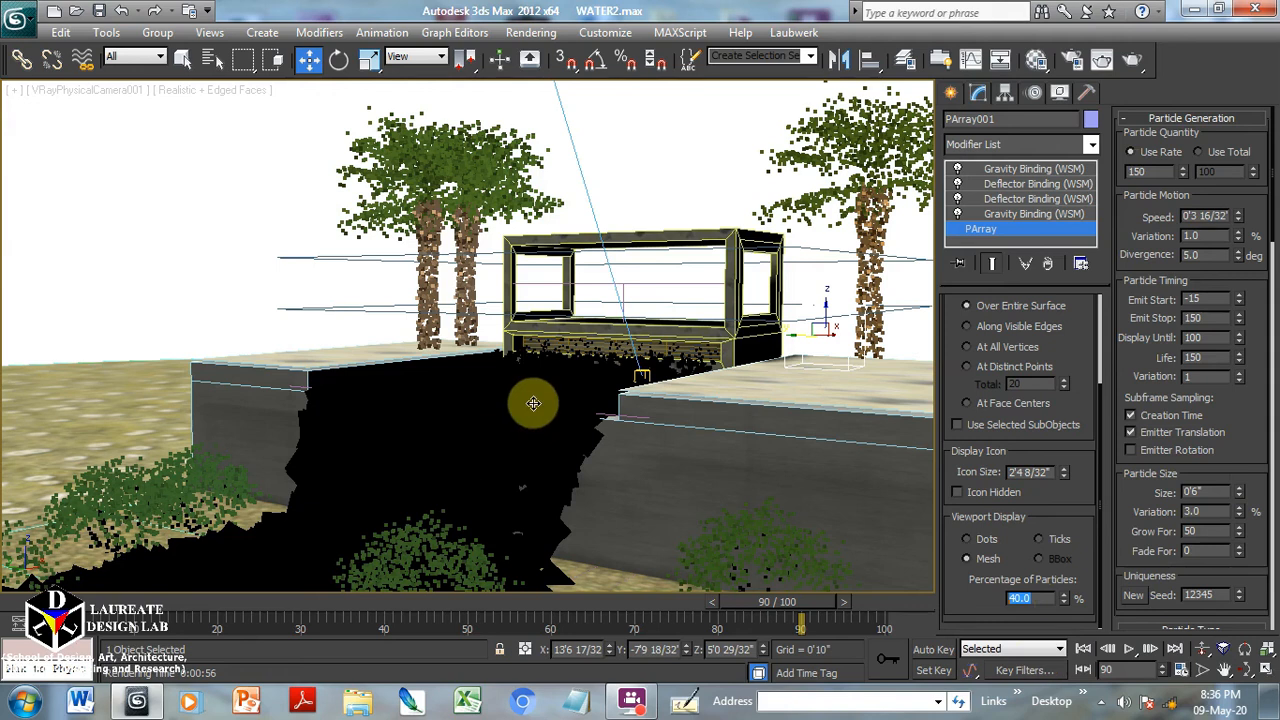
click(1128, 649)
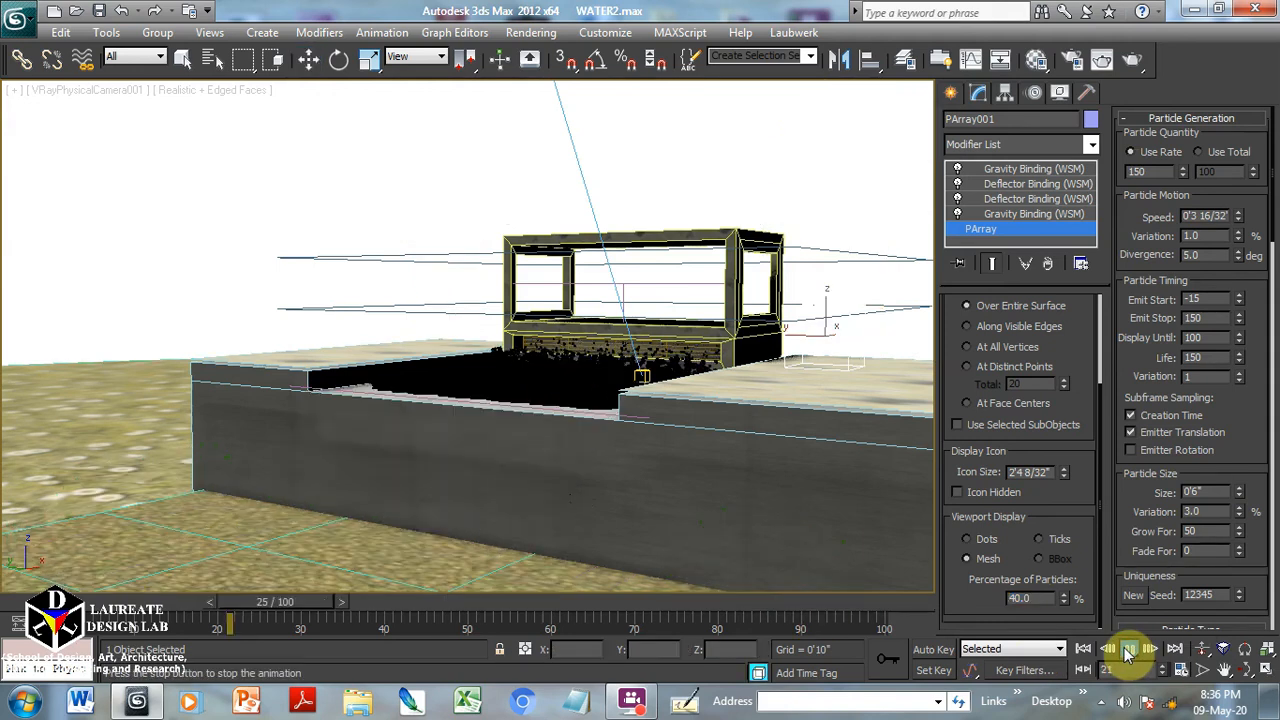